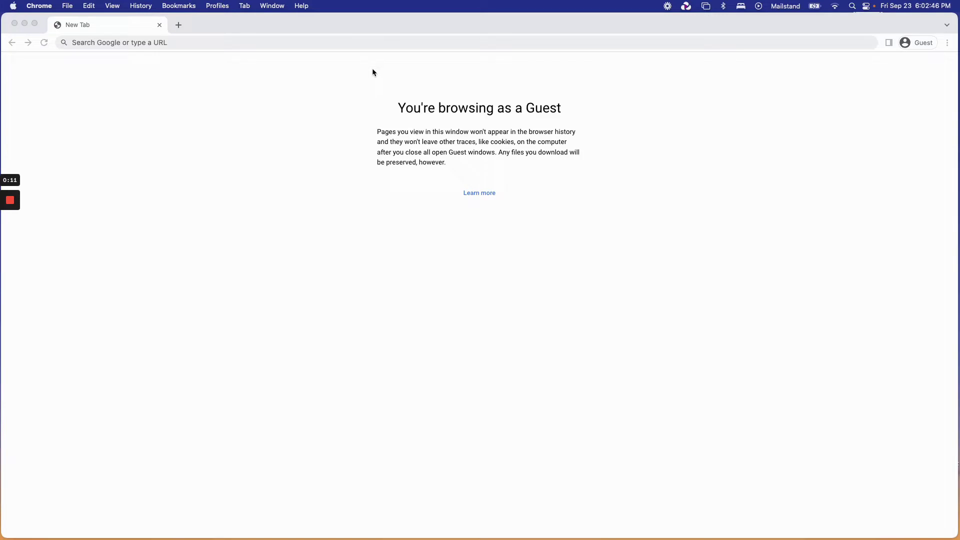
# Load namecheap.com in the guest Chrome window.
pyautogui.click(373, 45)
pyautogui.write('namecheap')
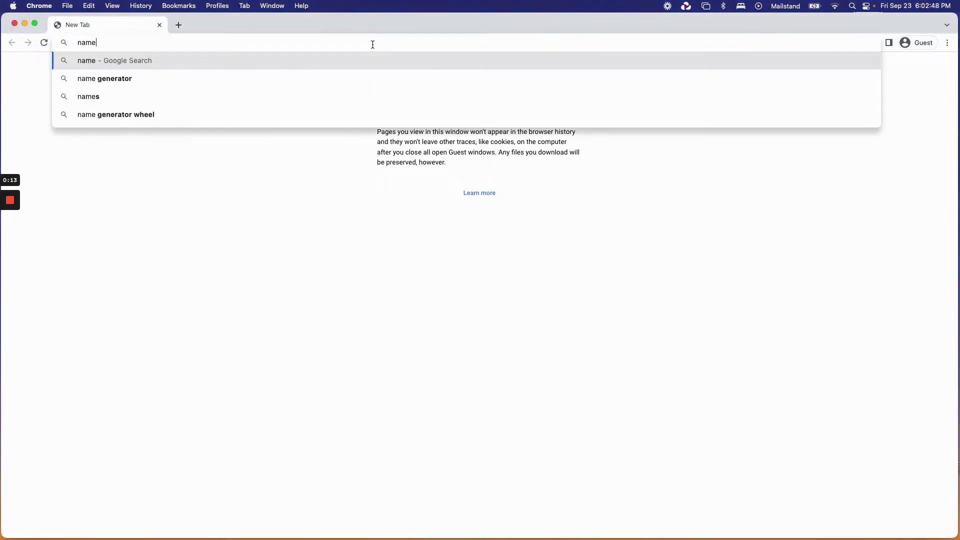
pyautogui.write('.com')
pyautogui.press('Return')
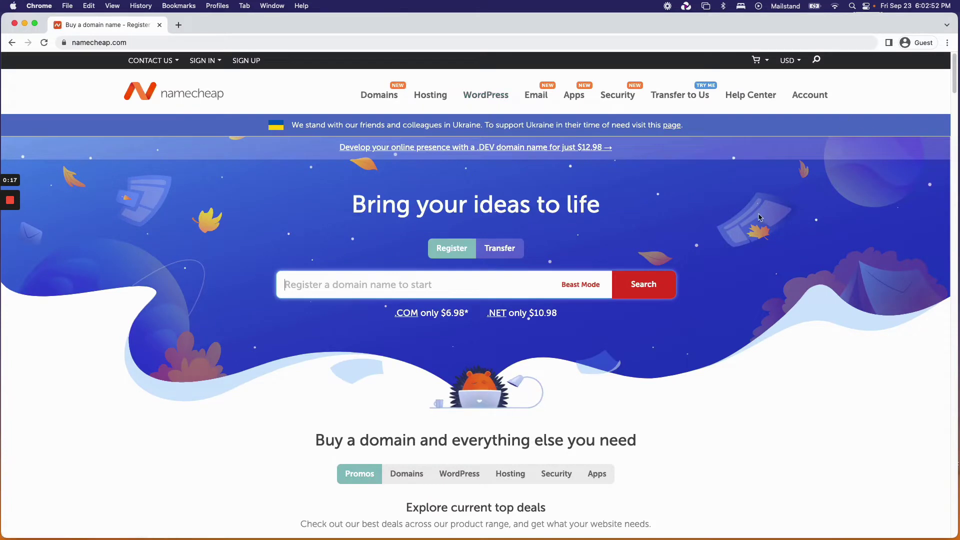
# Search for rawrrrr.com, add it to the cart at $9.76, and confirm the order at checkout.
pyautogui.write('rawr')
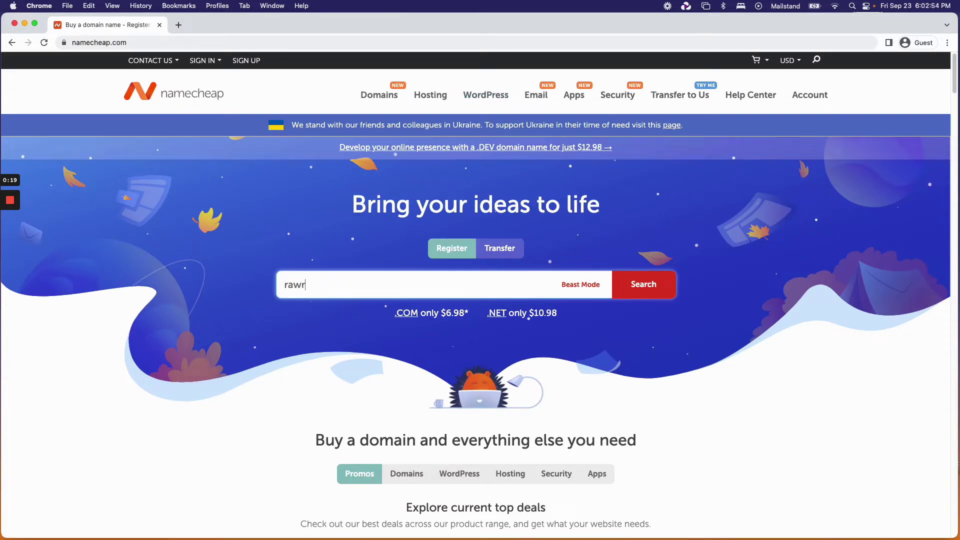
pyautogui.write('rrr.com')
pyautogui.press('Return')
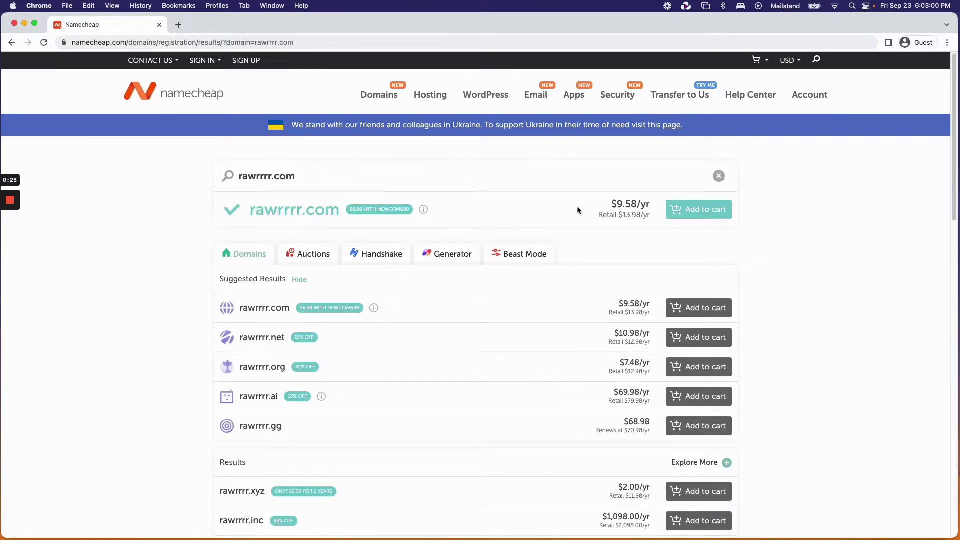
pyautogui.click(704, 215)
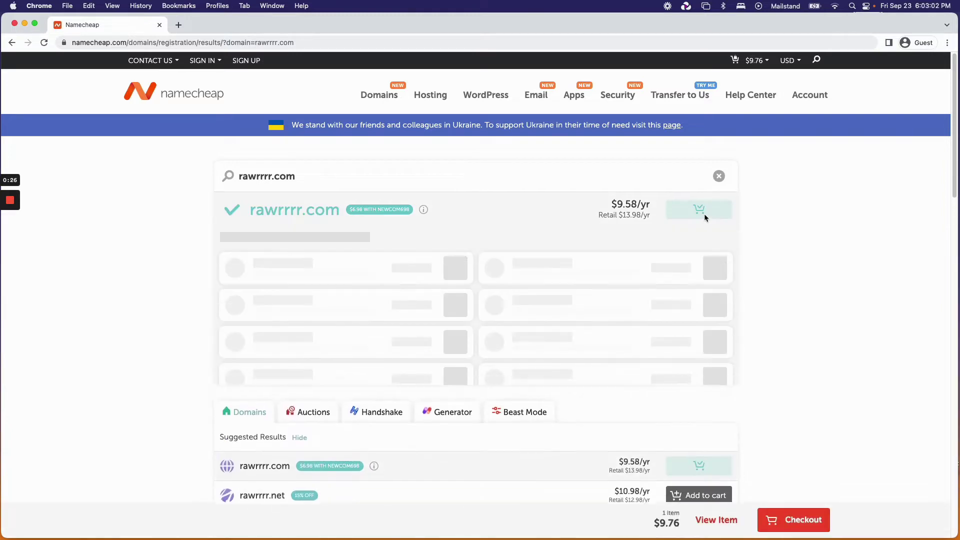
pyautogui.click(795, 522)
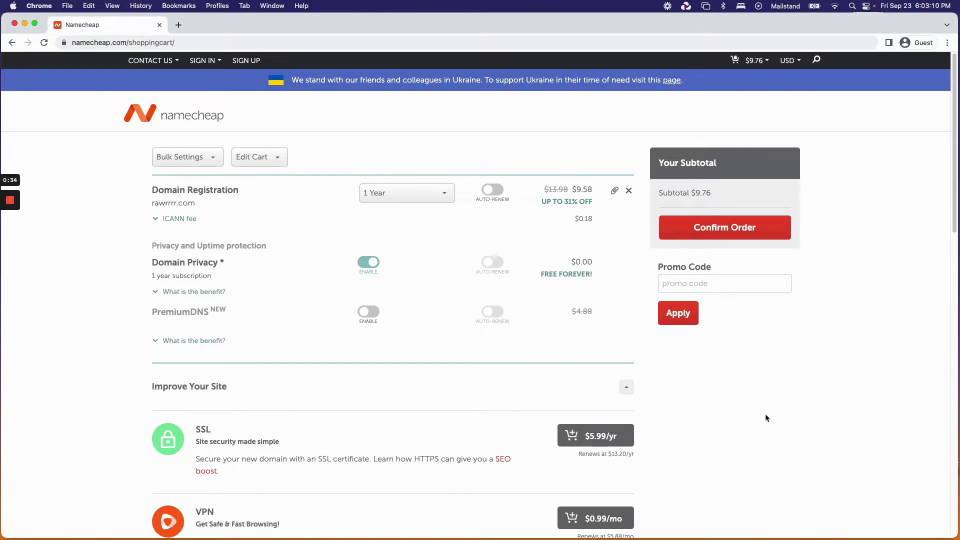
pyautogui.click(743, 235)
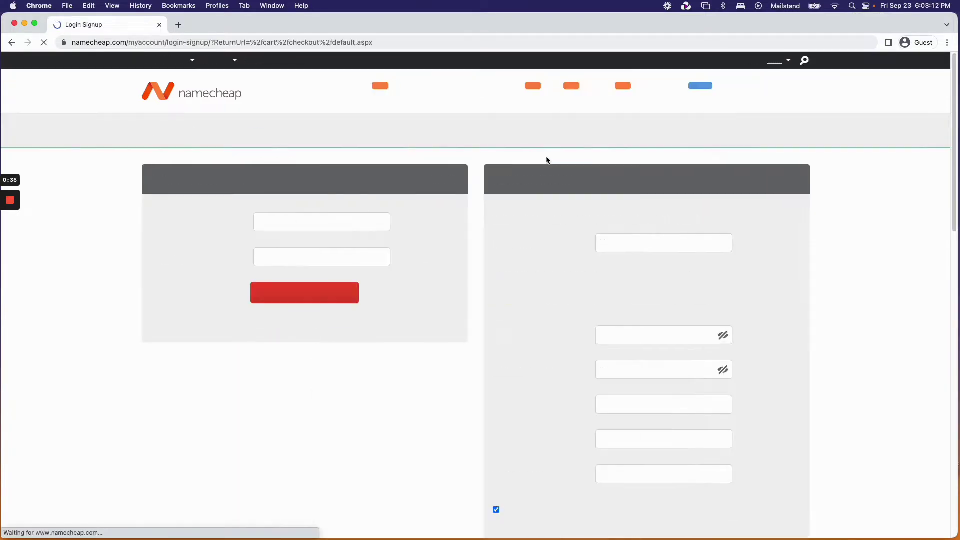
# Sign in to the Namecheap account with its username and password.
pyautogui.click(340, 223)
pyautogui.write('dabbl')
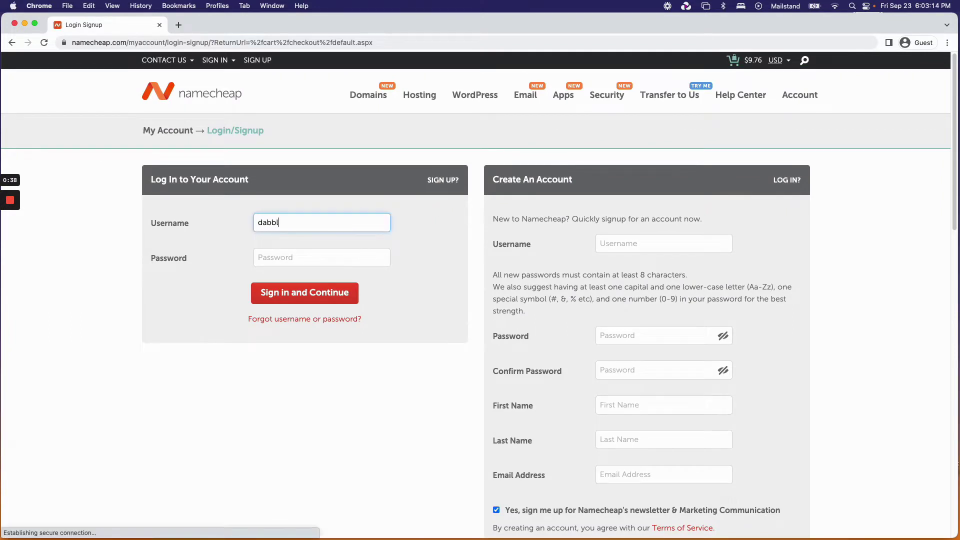
pyautogui.write('eventures')
pyautogui.press('Tab')
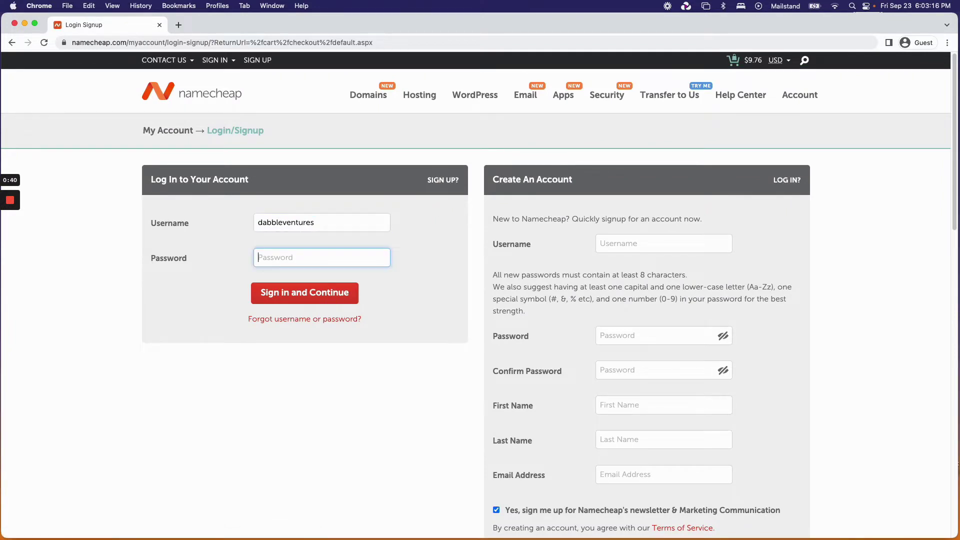
pyautogui.write('•••••••••••••')
pyautogui.press('Return')
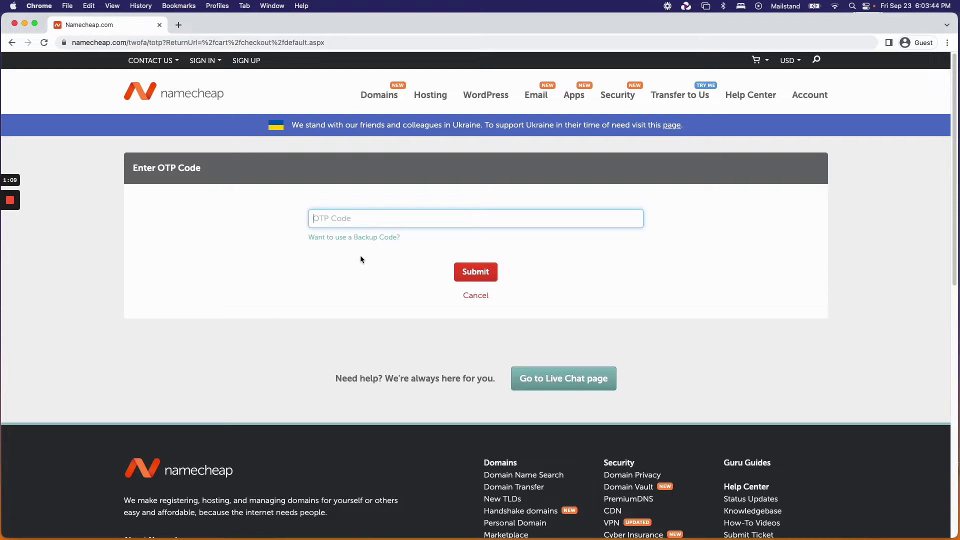
# Paste the one-time verification code and submit it.
pyautogui.press('super+v')
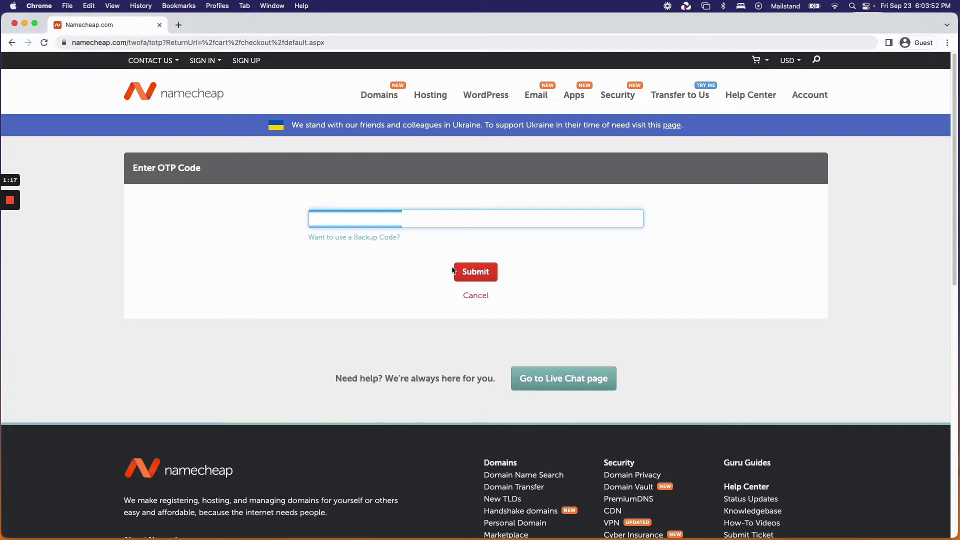
pyautogui.click(474, 275)
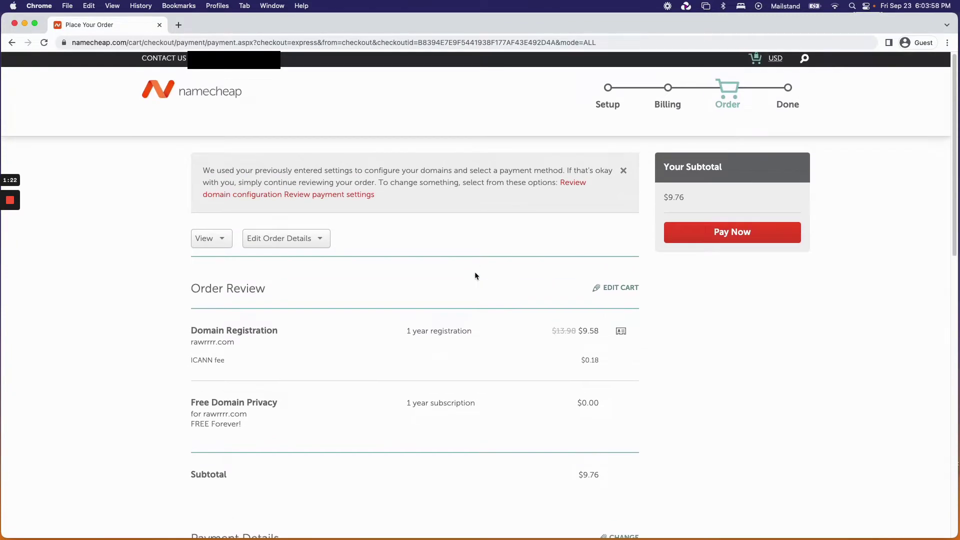
# Pay for the rawrrrr.com order ($9.58 plus $0.18 ICANN fee).
pyautogui.click(715, 237)
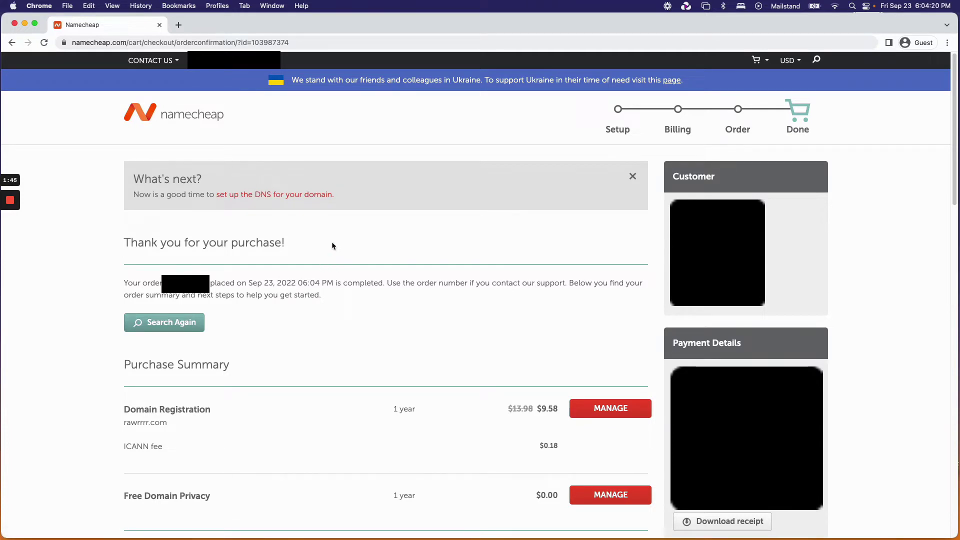
# Browse the account Dashboard and the Domain List.
pyautogui.moveTo(231, 61)
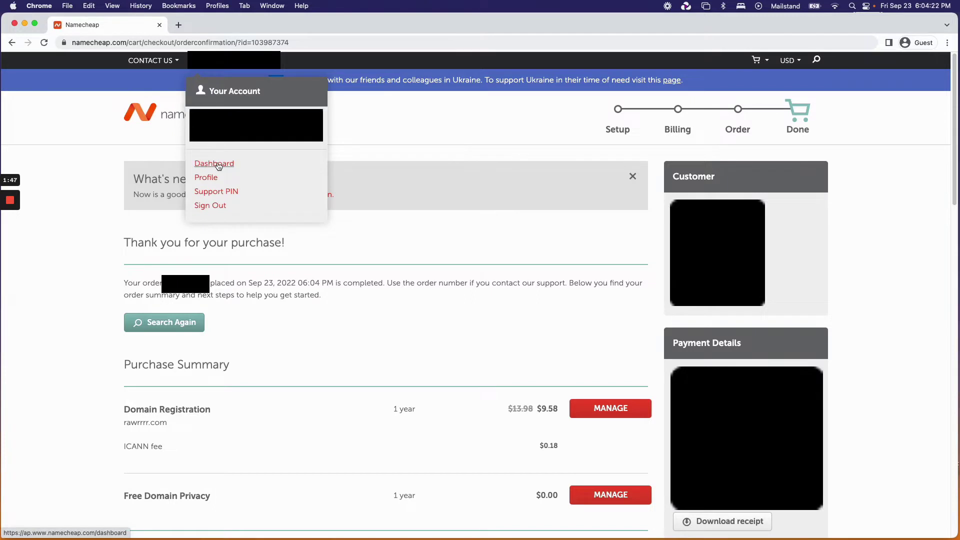
pyautogui.click(215, 164)
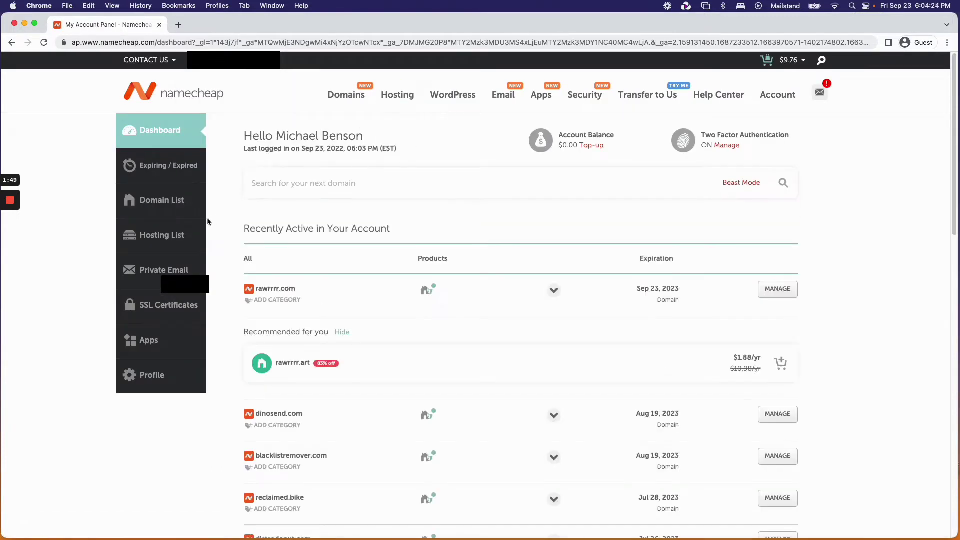
pyautogui.click(167, 202)
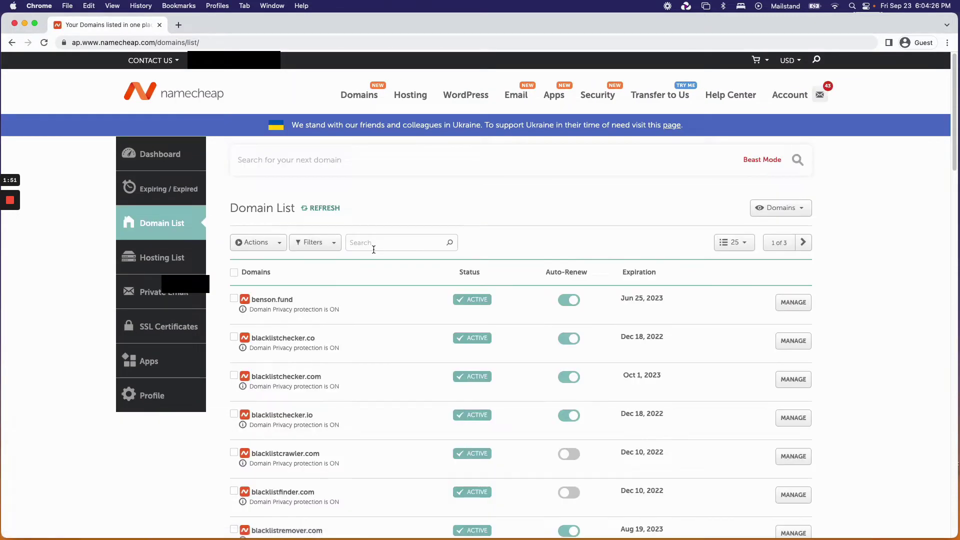
# Return to the order confirmation and open rawrrrr.com's domain management page.
pyautogui.click(11, 43)
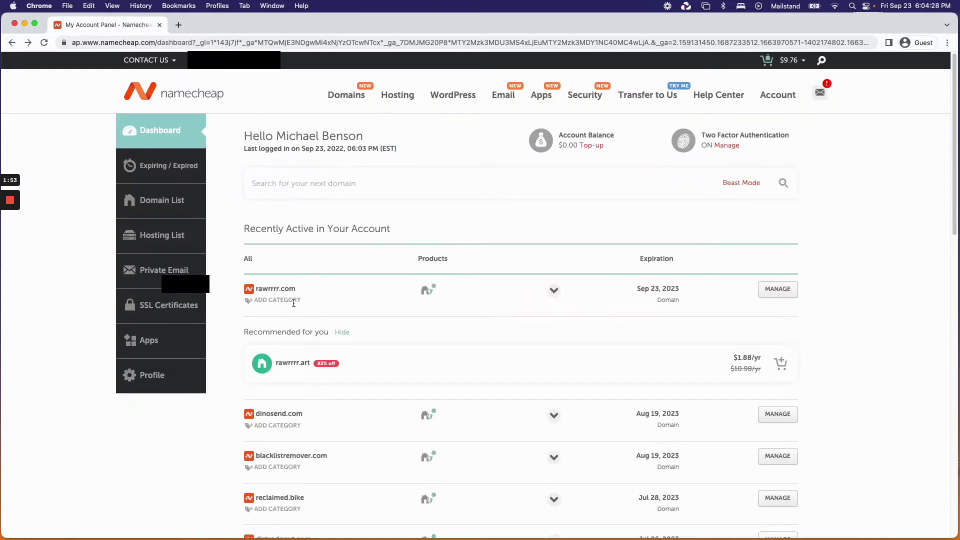
pyautogui.click(12, 43)
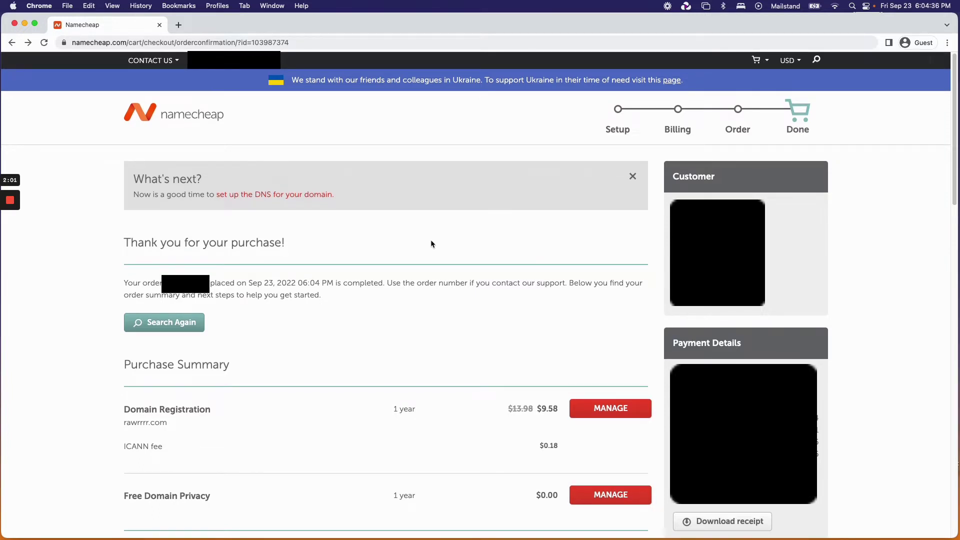
pyautogui.click(611, 410)
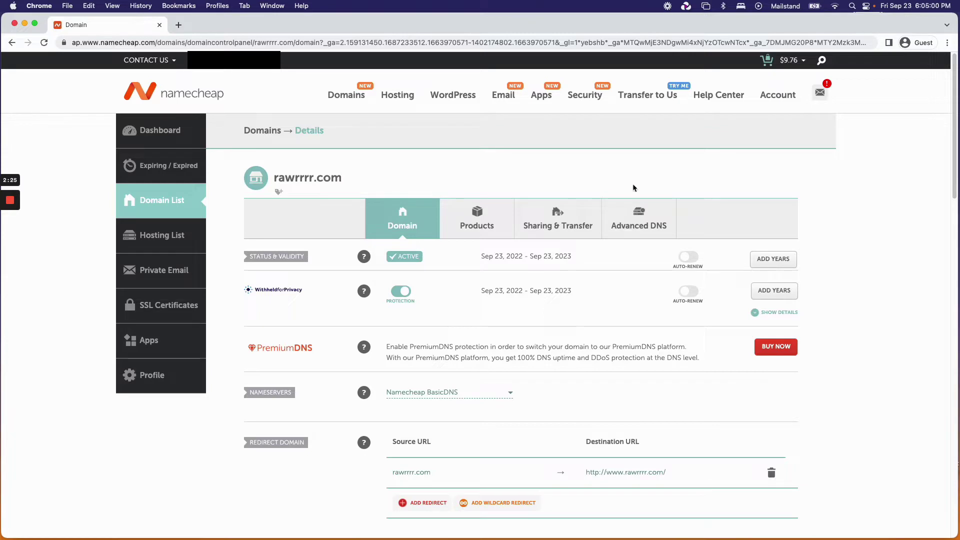
pyautogui.moveTo(341, 176); pyautogui.dragTo(272, 178)
# Open rawrrrr.com's Advanced DNS host records and select the domain name to copy.
pyautogui.click(400, 173)
pyautogui.click(633, 226)
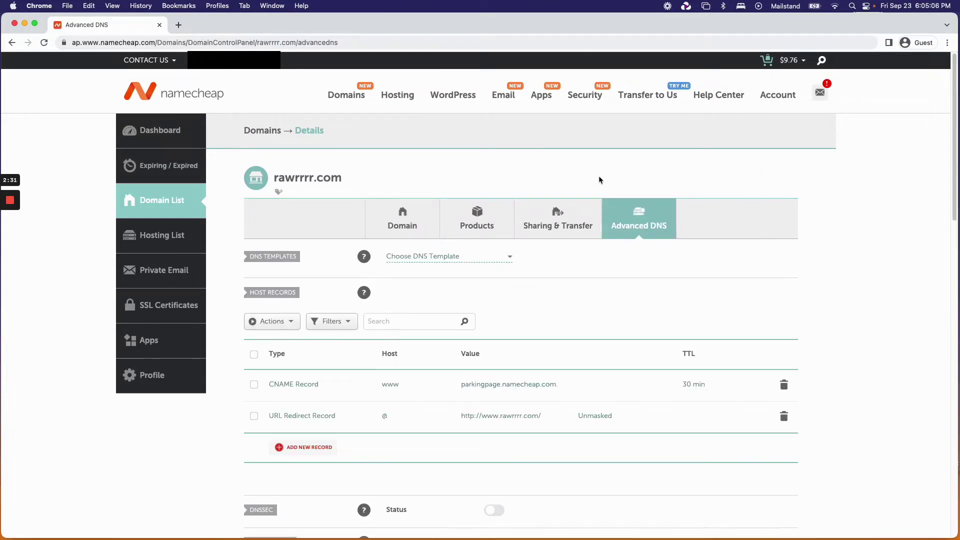
pyautogui.scroll(-3, 599, 176)
pyautogui.scroll(3, 599, 179)
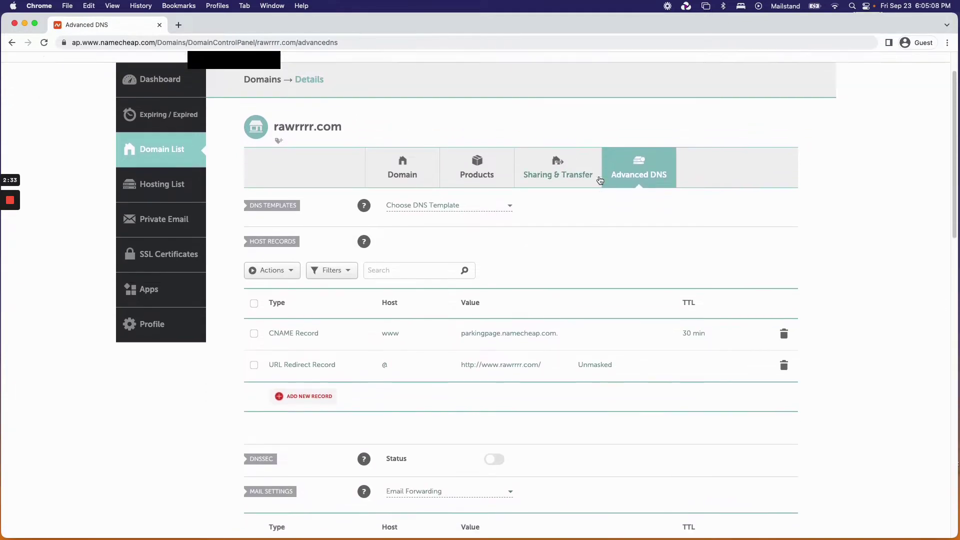
pyautogui.scroll(1, 600, 182)
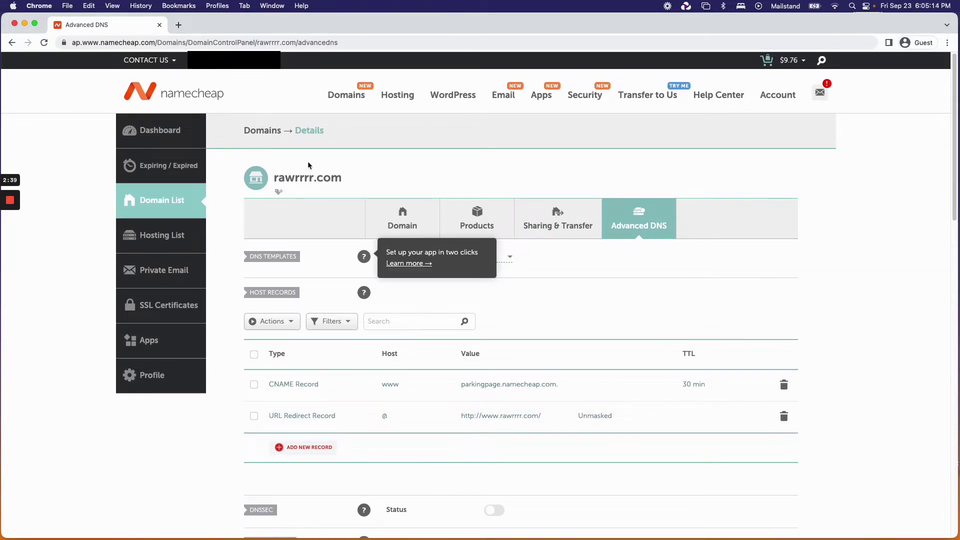
pyautogui.moveTo(274, 178); pyautogui.dragTo(345, 178)
pyautogui.press('super+c')
# Visit rawrrrr.com in a new tab by pasting the copied domain.
pyautogui.click(183, 24)
pyautogui.press('super+v')
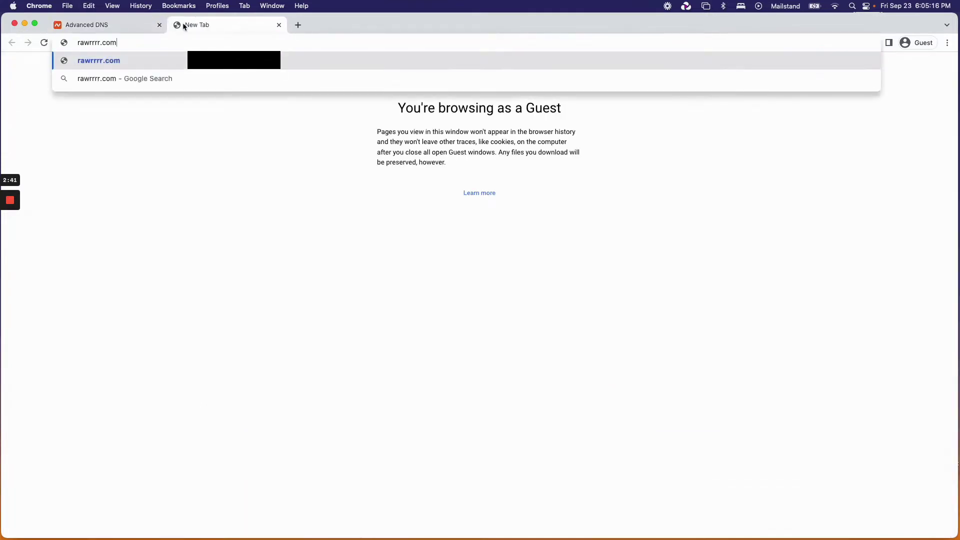
pyautogui.press('Return')
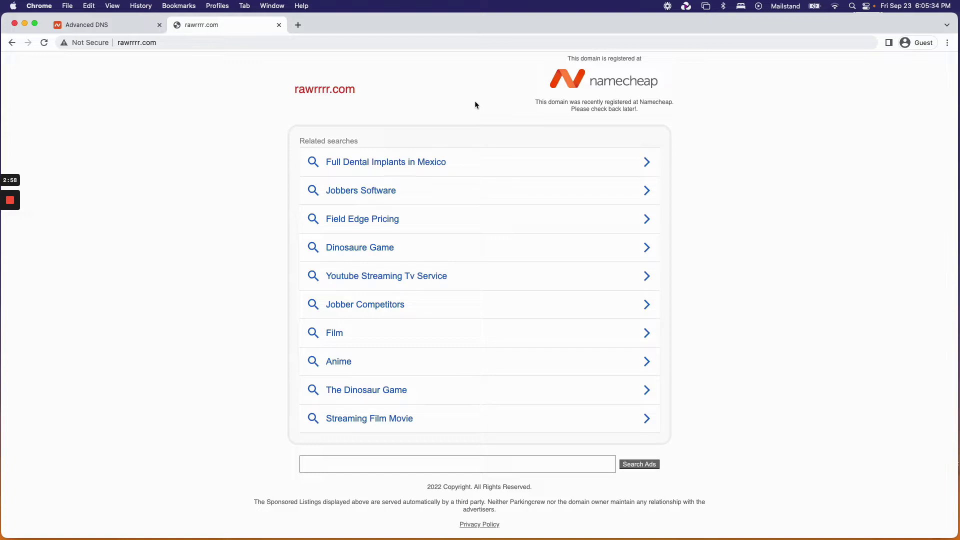
# Inspect the parking page's address and Namecheap notice, then return to the Advanced DNS tab.
pyautogui.click(208, 43)
pyautogui.moveTo(139, 42); pyautogui.dragTo(214, 42)
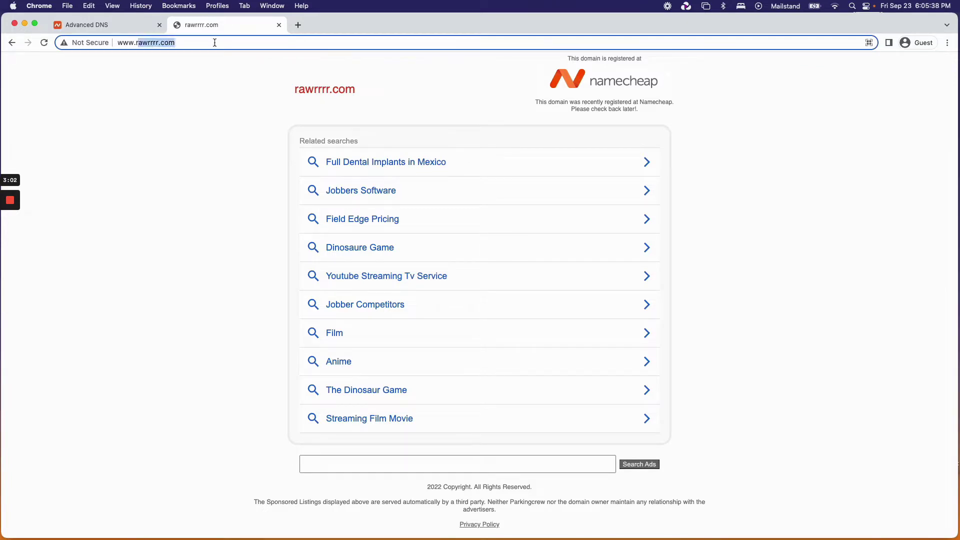
pyautogui.click(139, 42)
pyautogui.moveTo(140, 42); pyautogui.dragTo(217, 42)
pyautogui.click(216, 42)
pyautogui.click(260, 93)
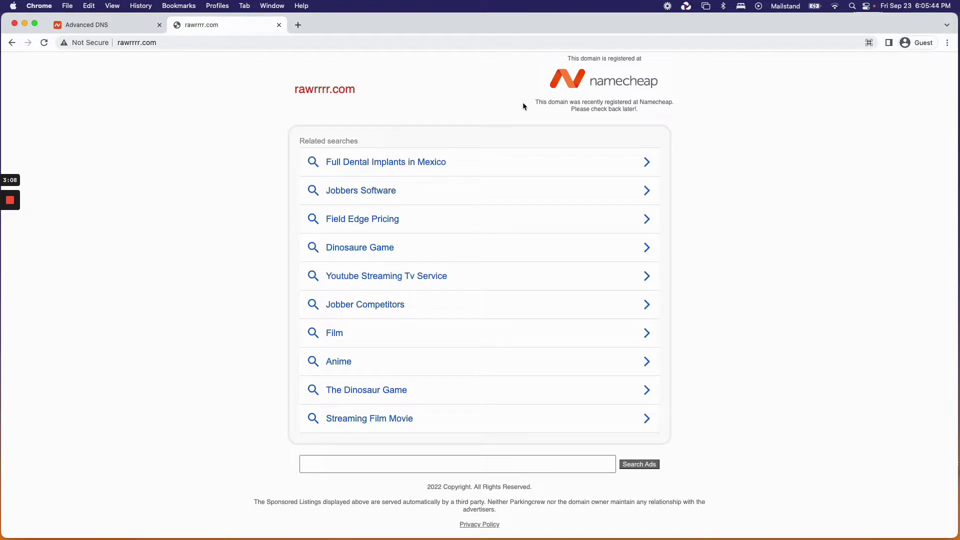
pyautogui.moveTo(640, 107); pyautogui.dragTo(517, 89)
pyautogui.click(517, 89)
pyautogui.click(107, 29)
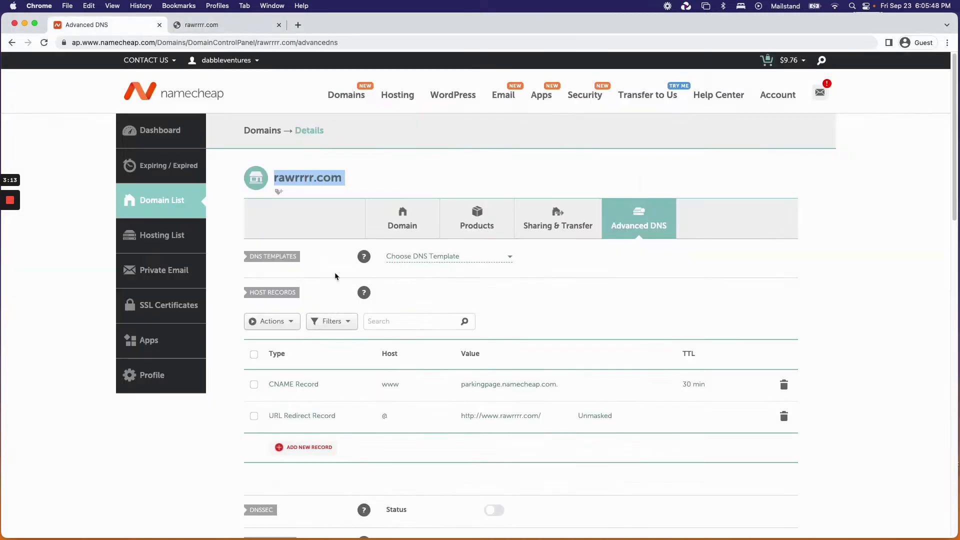
pyautogui.scroll(-2, 488, 420)
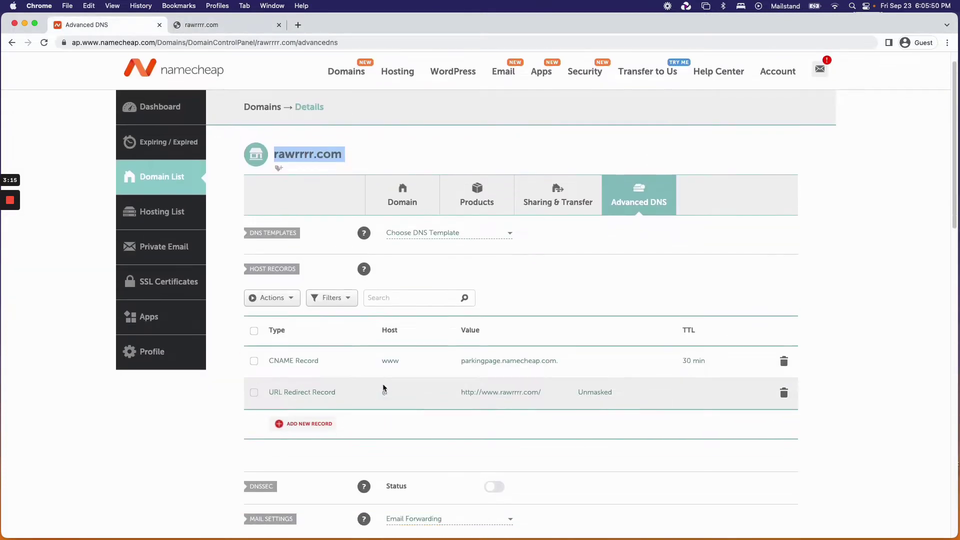
pyautogui.click(493, 390)
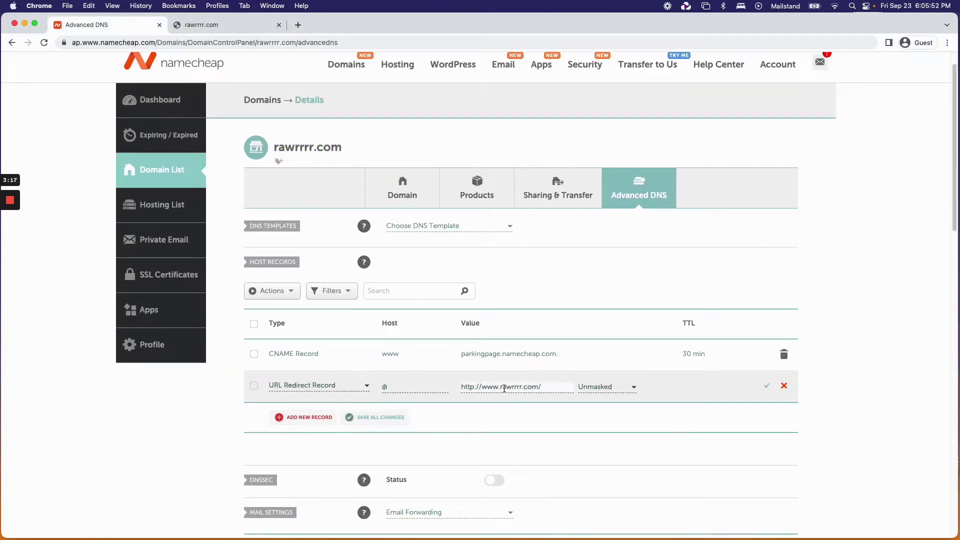
pyautogui.moveTo(501, 388); pyautogui.dragTo(547, 388)
pyautogui.write('mailstand.com')
pyautogui.click(473, 388)
pyautogui.write('s')
pyautogui.click(551, 387)
pyautogui.click(766, 387)
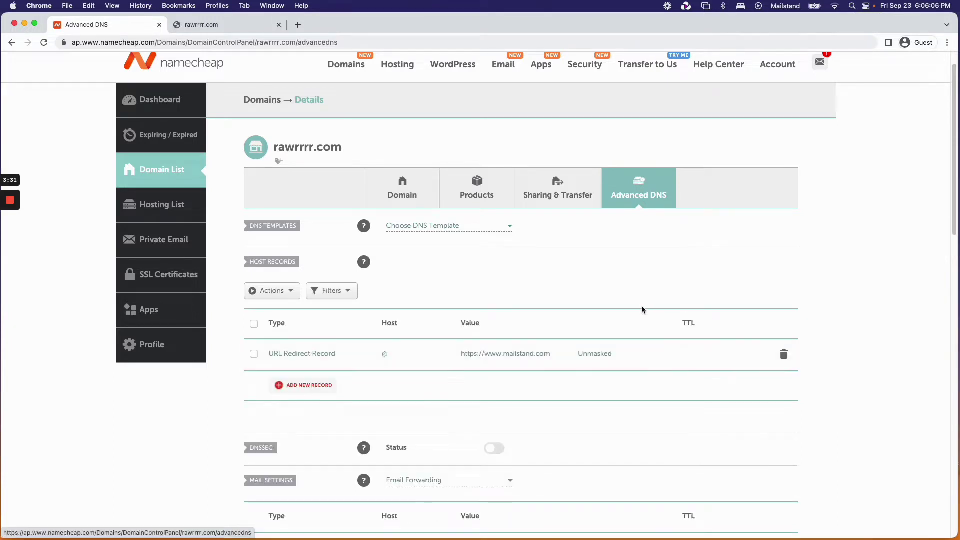
pyautogui.click(222, 27)
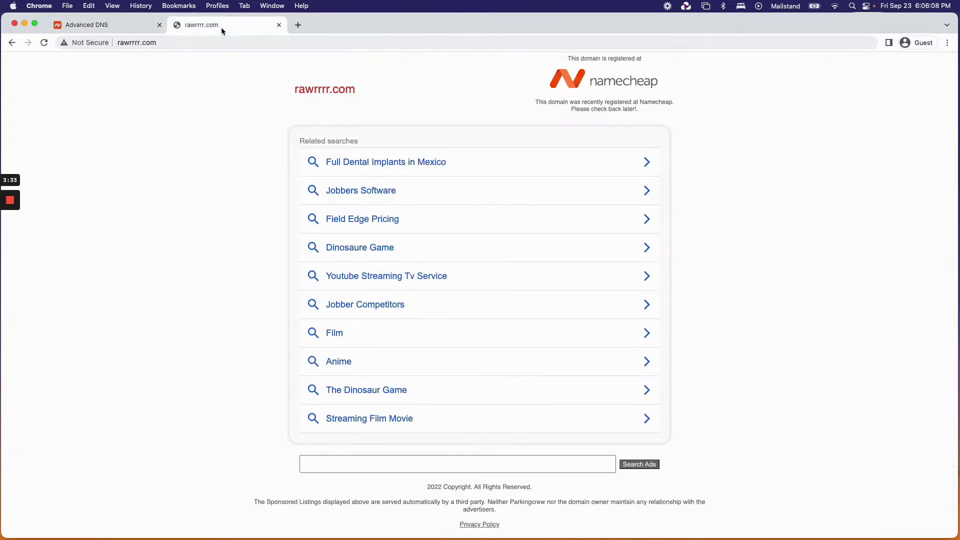
pyautogui.click(192, 40)
pyautogui.press('Return')
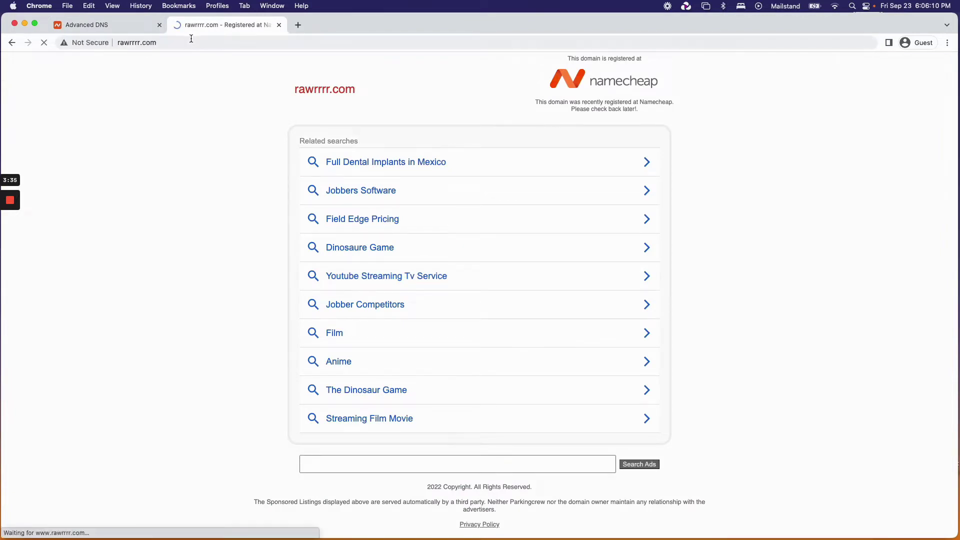
pyautogui.click(122, 31)
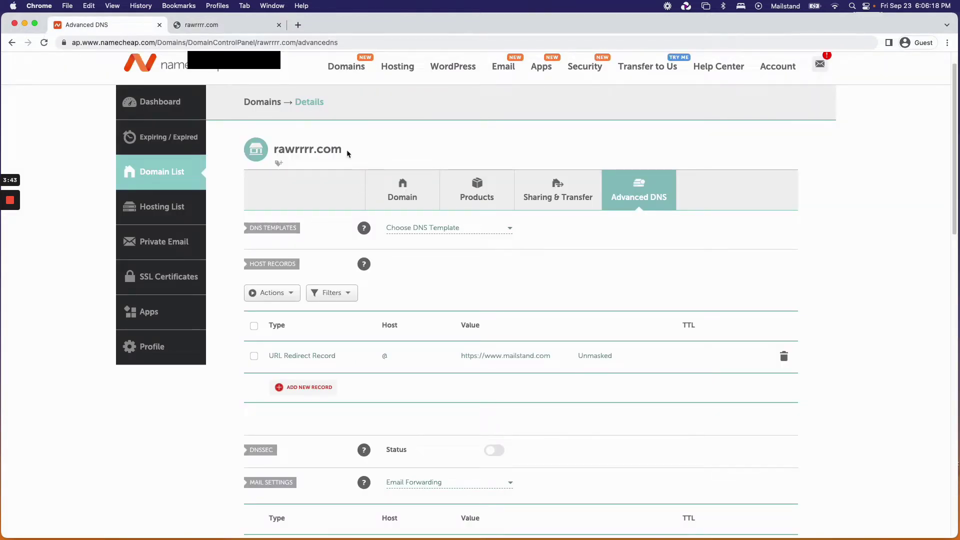
pyautogui.scroll(1, 347, 150)
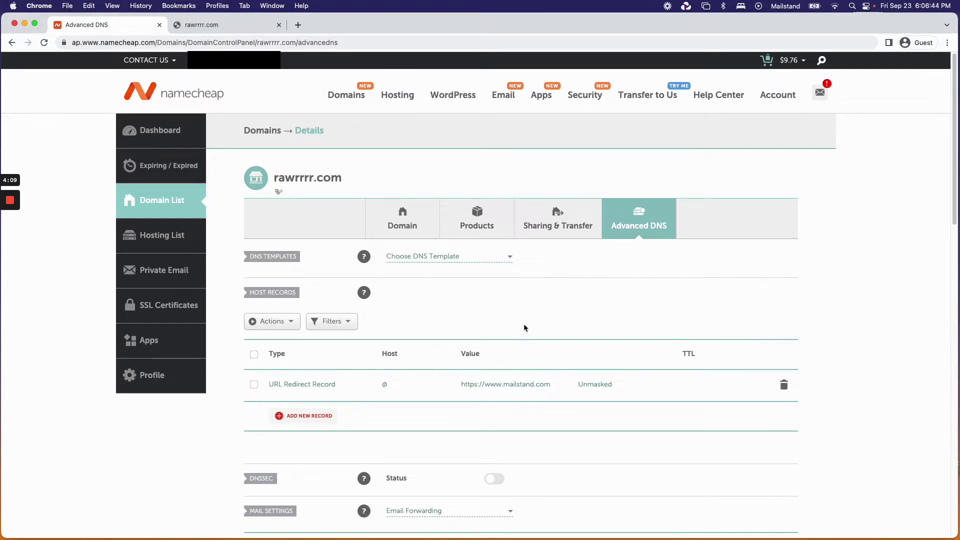
pyautogui.click(234, 28)
pyautogui.click(233, 42)
pyautogui.press('Return')
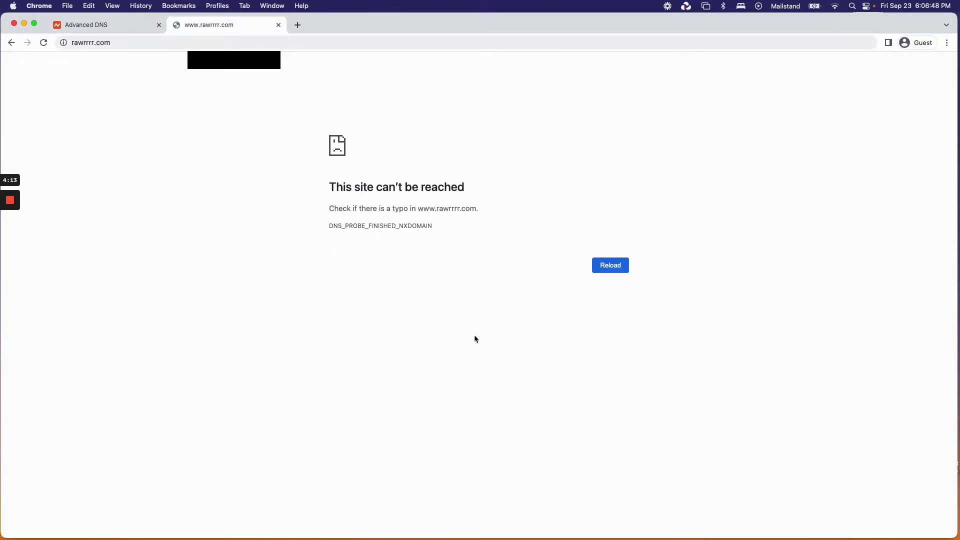
pyautogui.moveTo(441, 223); pyautogui.dragTo(326, 185)
pyautogui.click(289, 171)
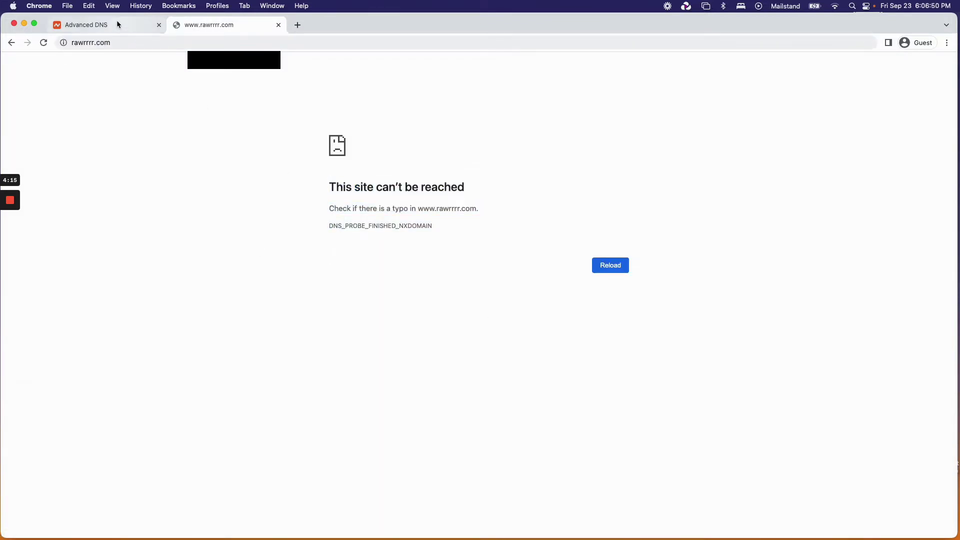
pyautogui.click(118, 42)
pyautogui.click(142, 42)
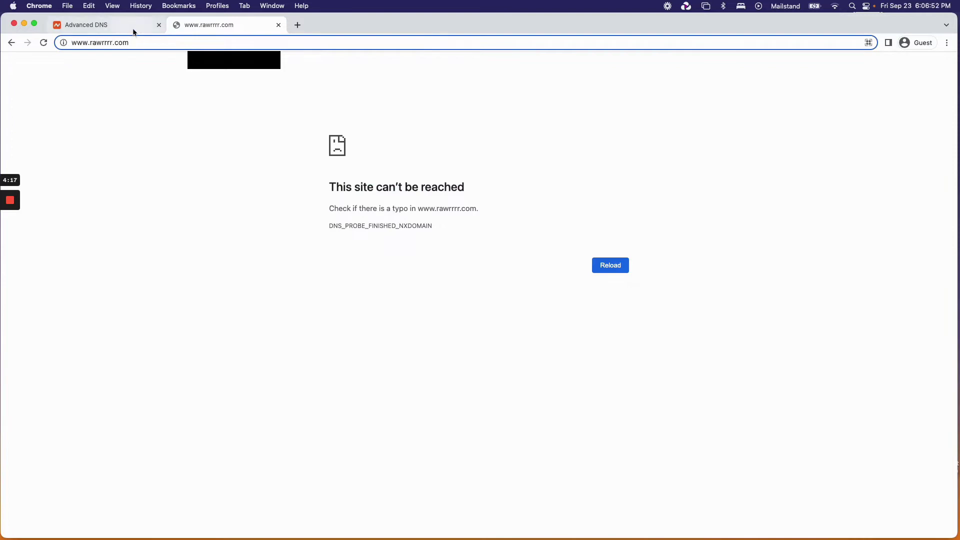
pyautogui.click(133, 30)
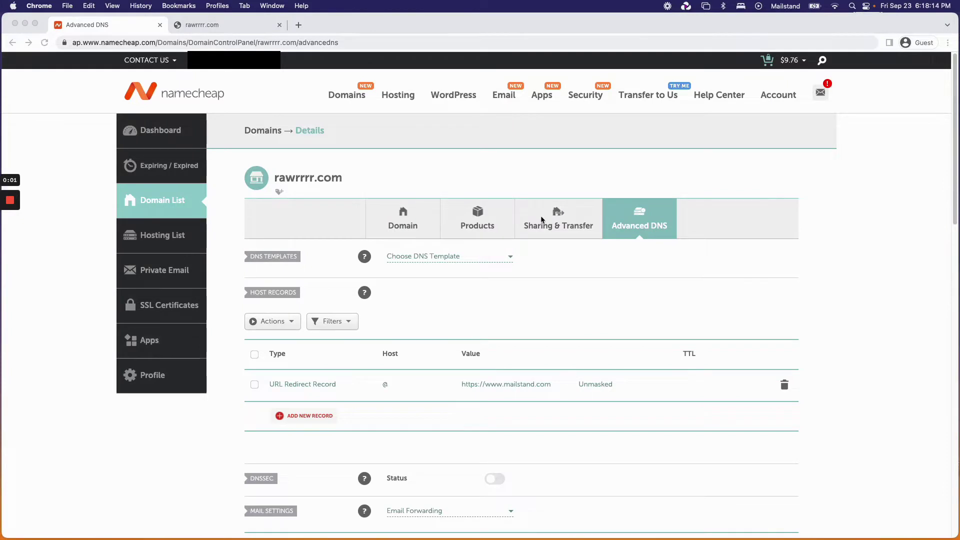
pyautogui.moveTo(275, 179); pyautogui.dragTo(341, 178)
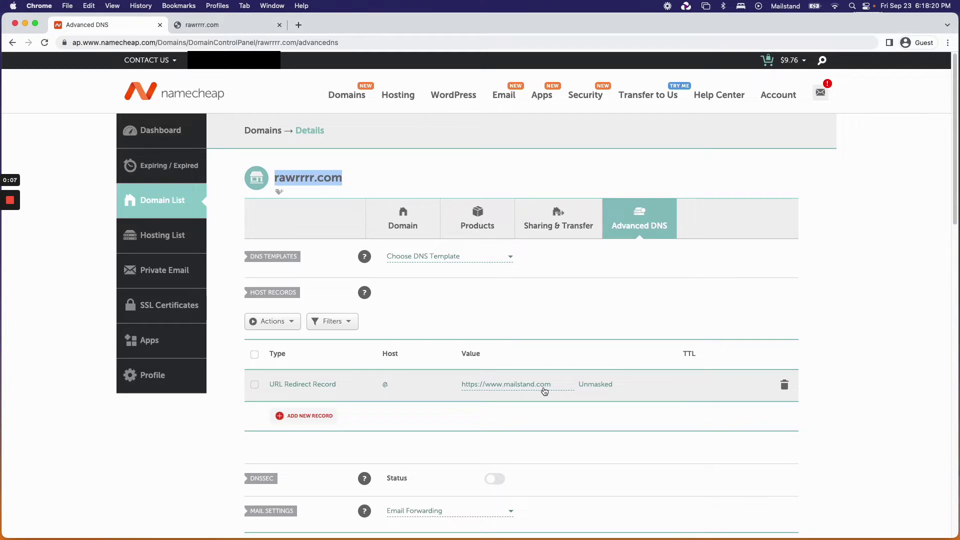
pyautogui.doubleClick(289, 172)
pyautogui.click(593, 328)
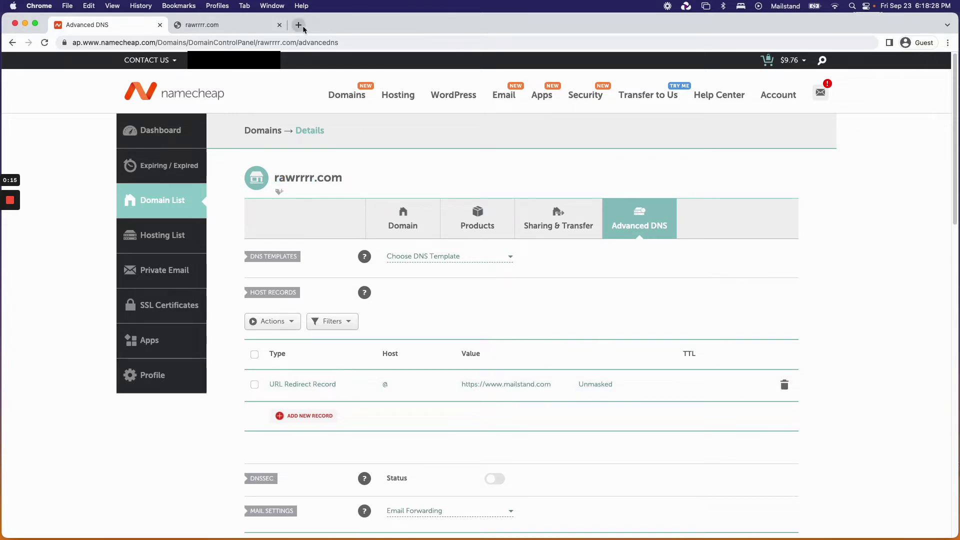
pyautogui.scroll(-2, 449, 177)
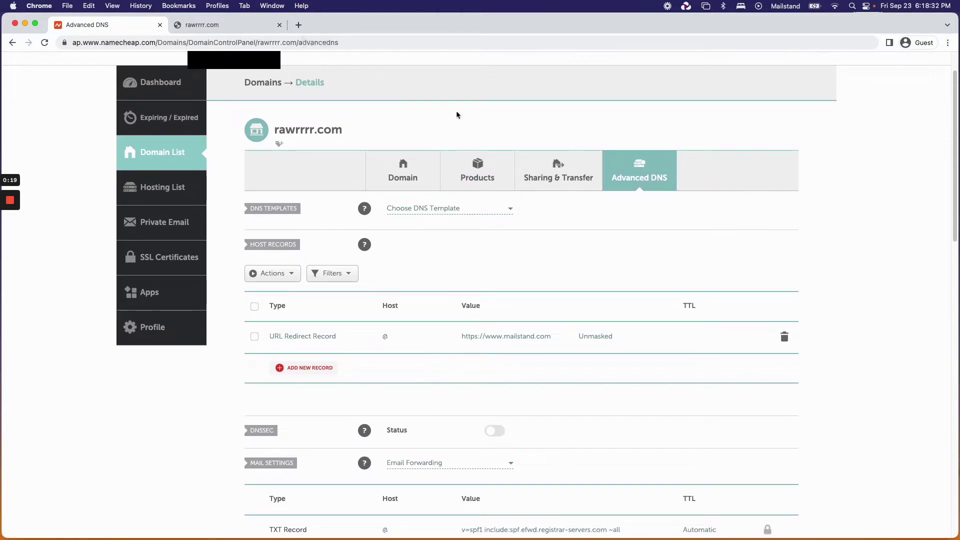
# Search for Google Workspace in a new tab and open its pricing page.
pyautogui.click(298, 25)
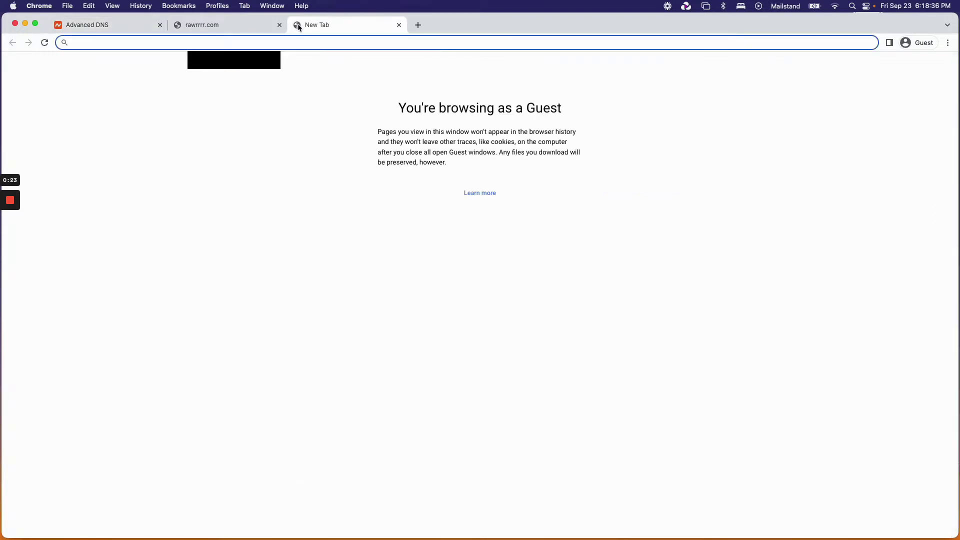
pyautogui.write('google workspac')
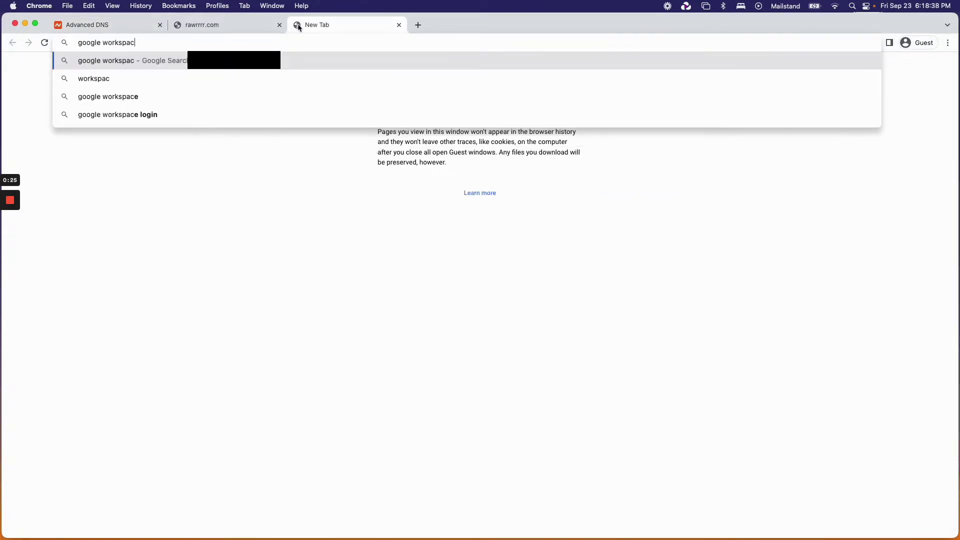
pyautogui.press('Return')
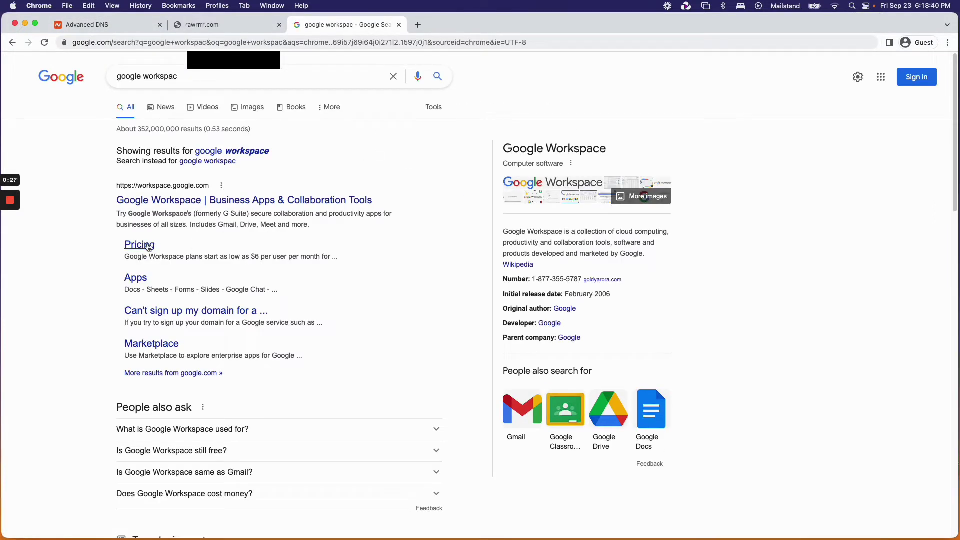
pyautogui.click(148, 247)
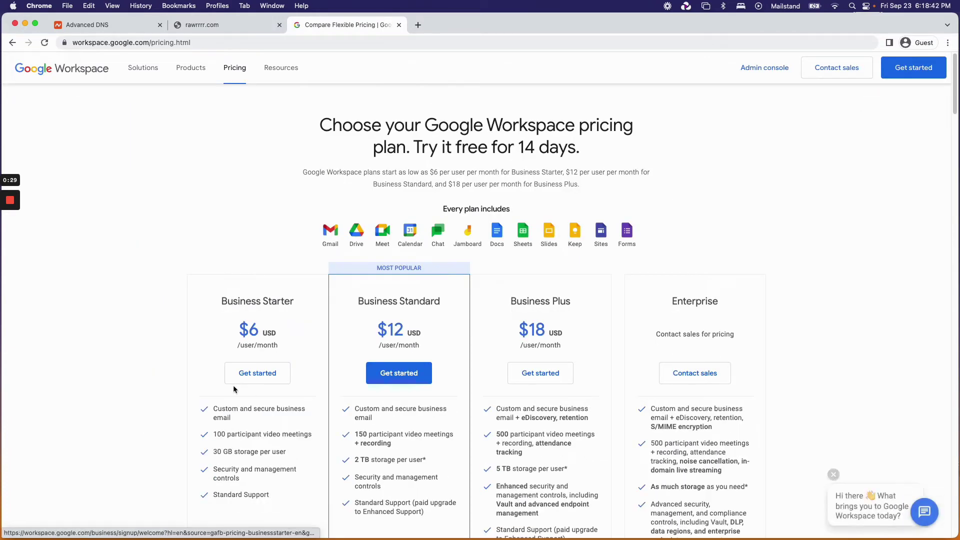
# Start signing up for the Business Starter plan at $6 per user.
pyautogui.moveTo(233, 339); pyautogui.dragTo(292, 348)
pyautogui.click(292, 349)
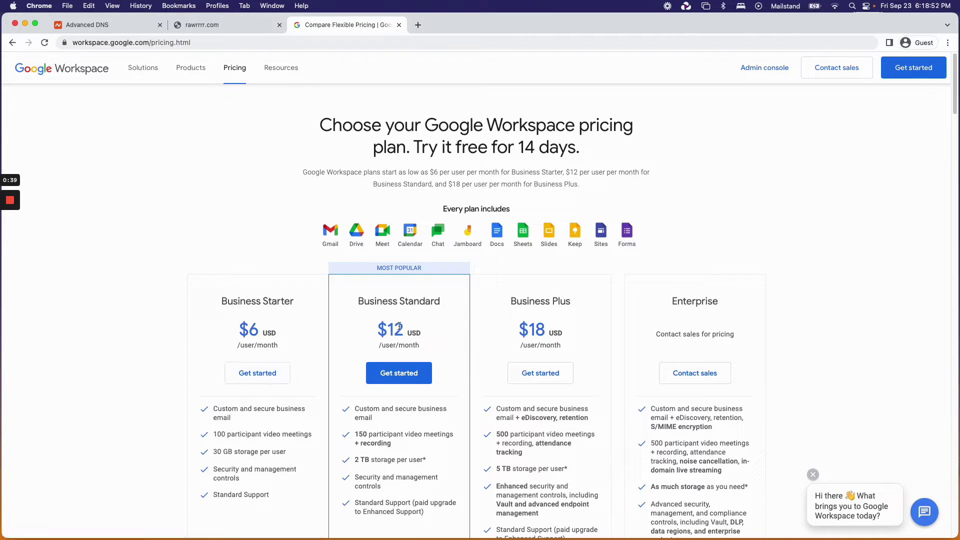
pyautogui.click(266, 374)
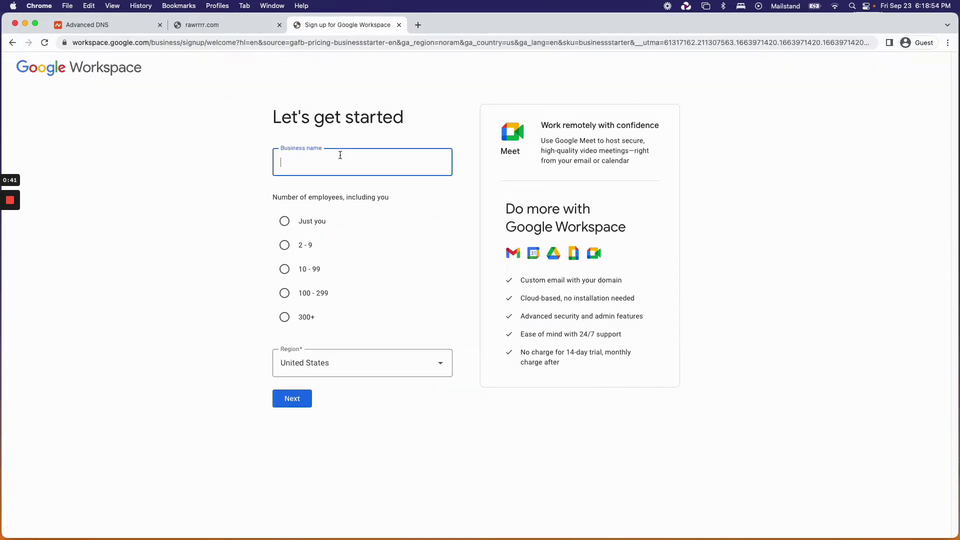
# Enter business name Rawrrr and choose 2 - 9 employees.
pyautogui.write('Rawrrr')
pyautogui.press('Tab')
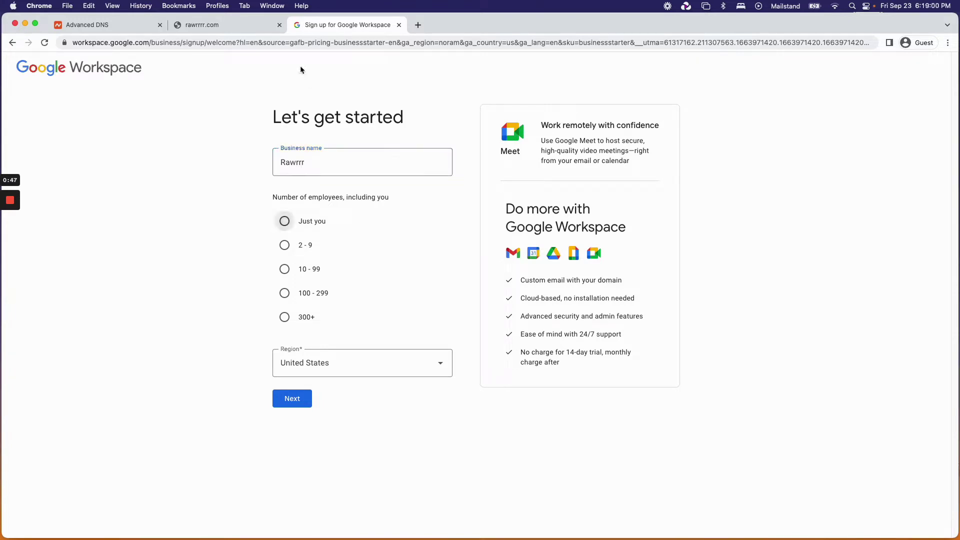
pyautogui.click(285, 245)
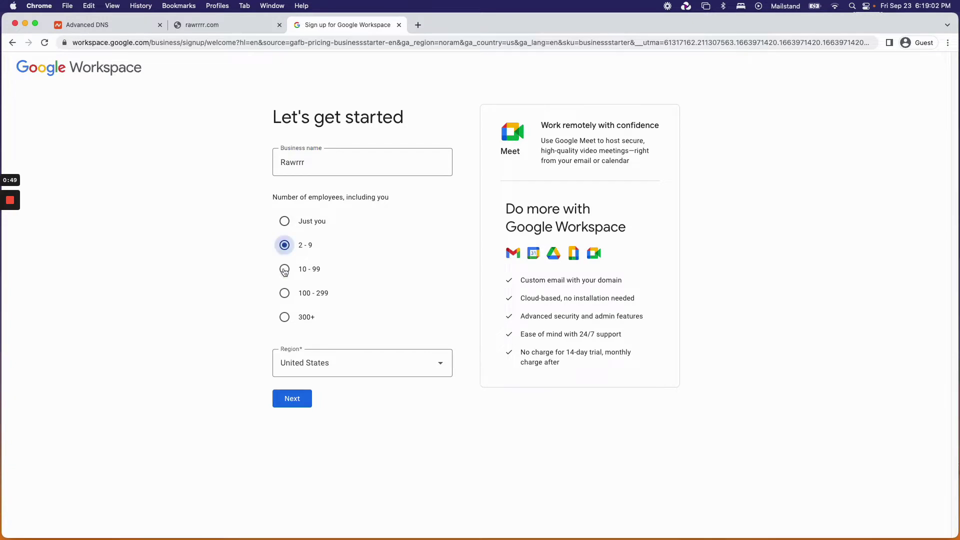
pyautogui.click(292, 399)
# Fill in the admin's first name, last name and current email address, then submit.
pyautogui.click(421, 203)
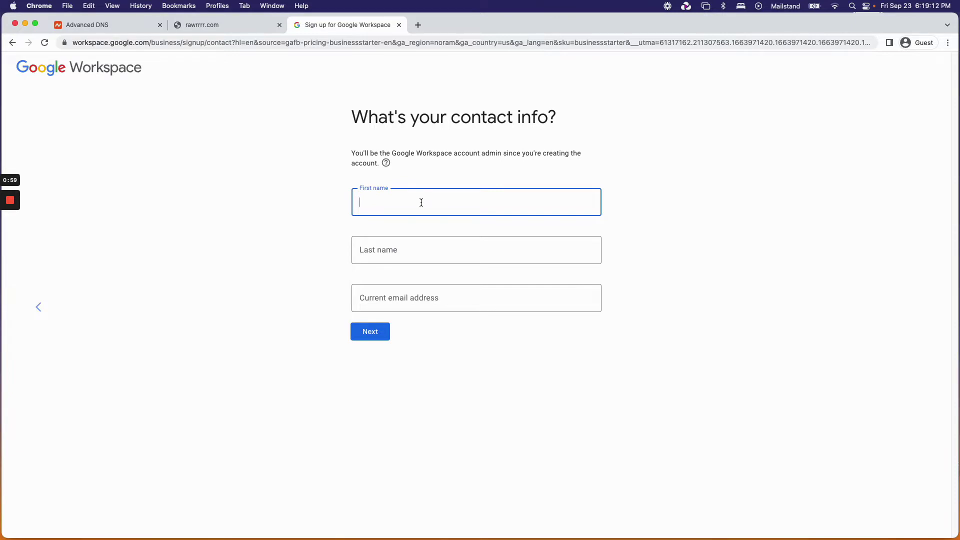
pyautogui.press('Tab')
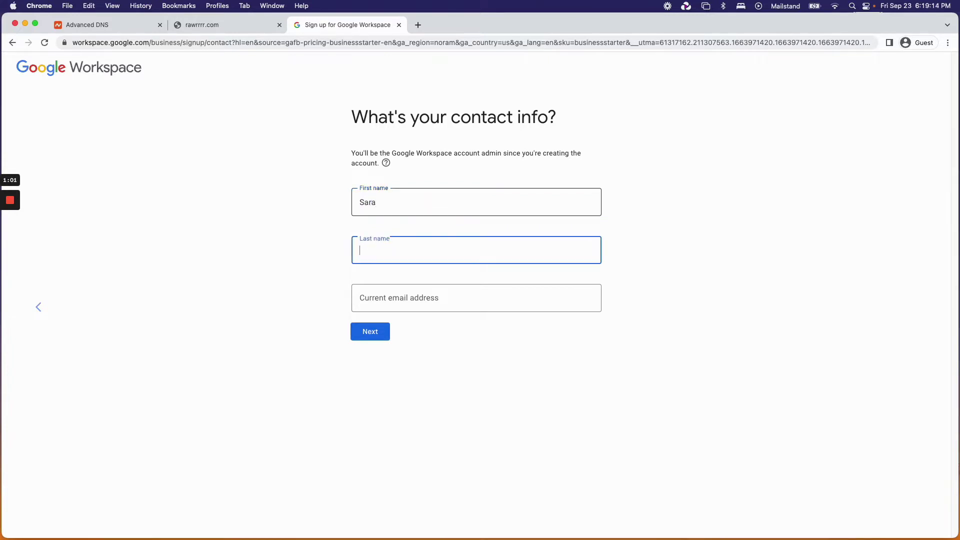
pyautogui.press('Tab')
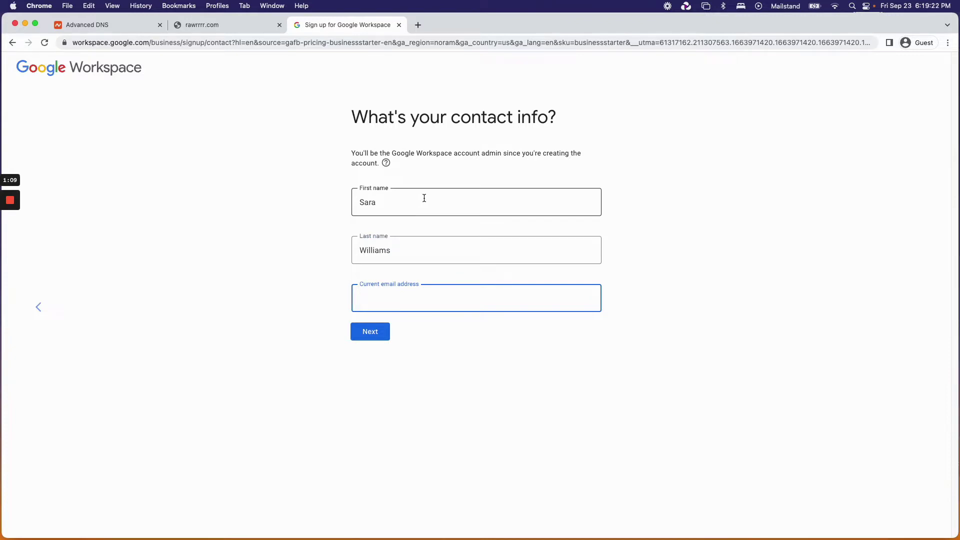
pyautogui.write('sara')
pyautogui.press('super+a')
pyautogui.write('sa')
pyautogui.press('BackSpace')
pyautogui.press('BackSpace')
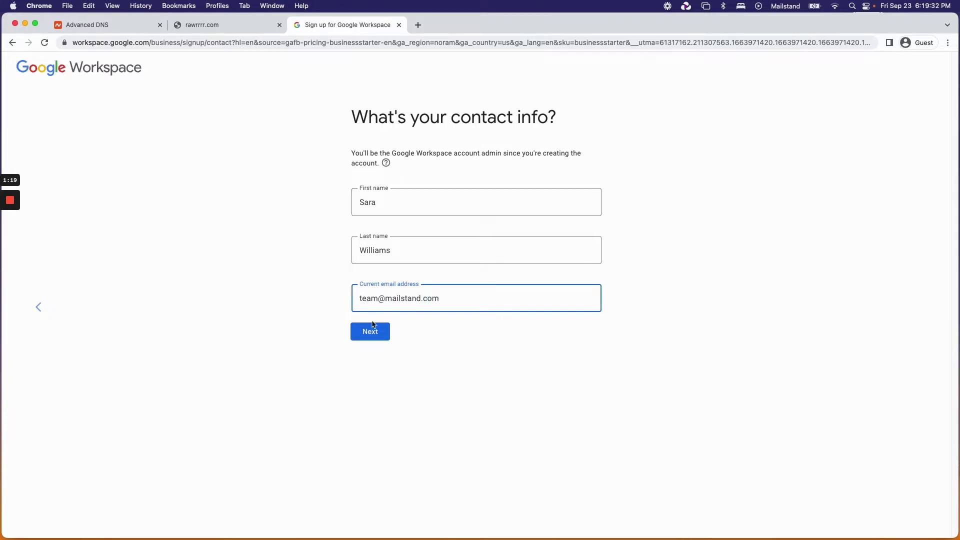
pyautogui.click(371, 330)
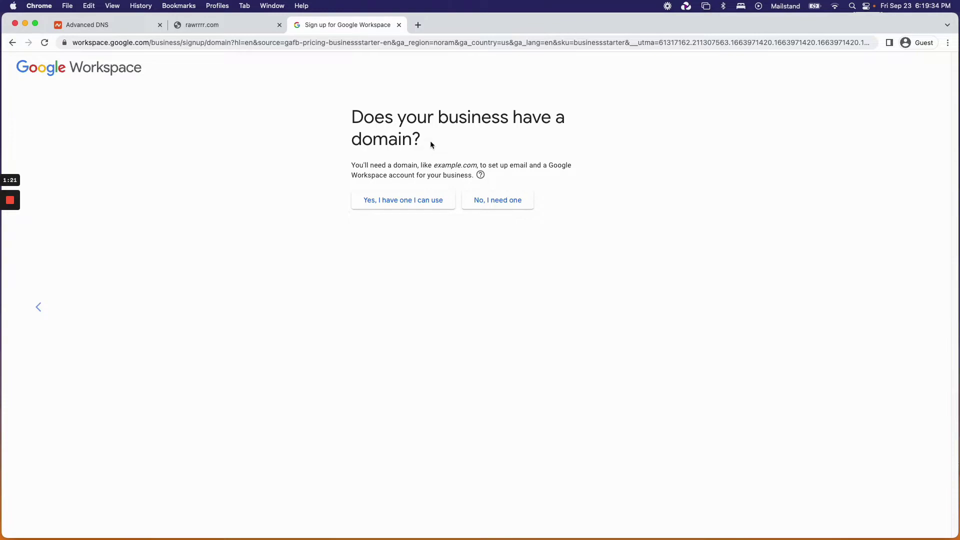
# Enter rawrrrr.com, copied from its tab, as the business's existing domain and confirm it.
pyautogui.click(396, 204)
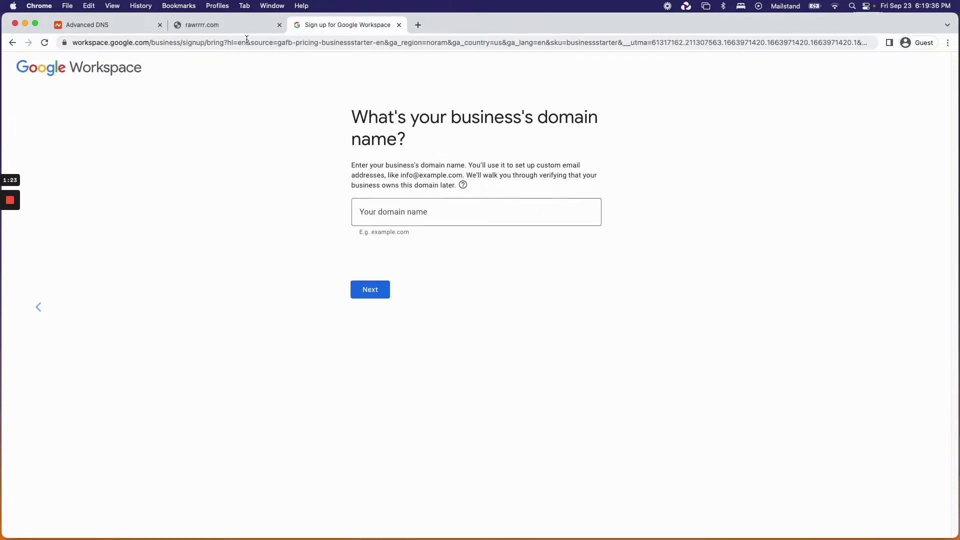
pyautogui.click(246, 25)
pyautogui.click(203, 43)
pyautogui.moveTo(136, 43); pyautogui.dragTo(176, 42)
pyautogui.press('super+c')
pyautogui.click(367, 25)
pyautogui.click(396, 211)
pyautogui.press('super+v')
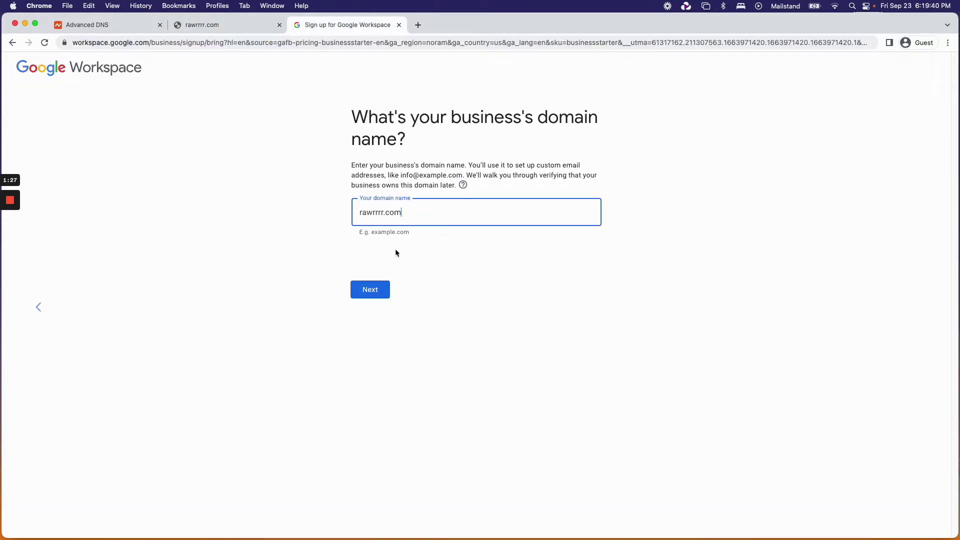
pyautogui.click(370, 289)
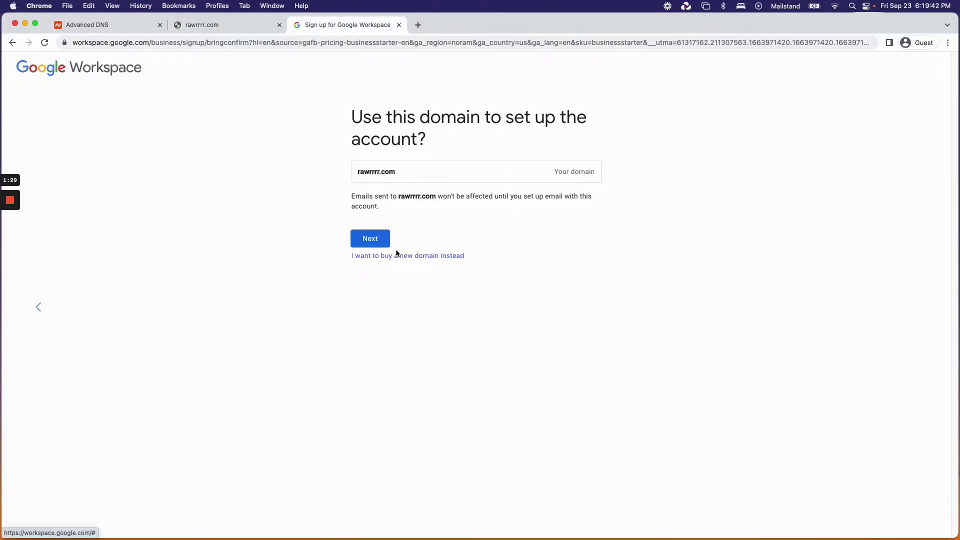
pyautogui.click(388, 242)
# Decline product tips and set the account's sign-in username and password.
pyautogui.click(412, 189)
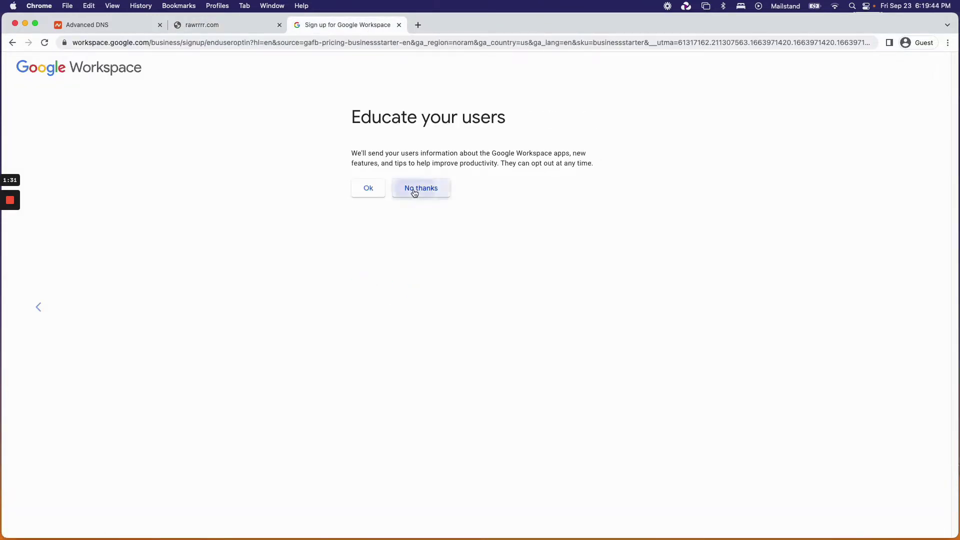
pyautogui.click(477, 187)
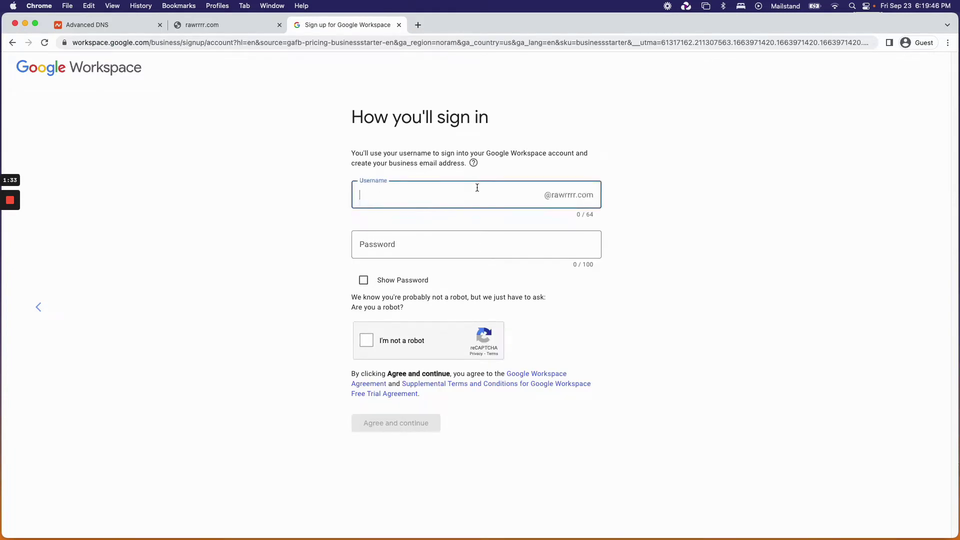
pyautogui.write('sara')
pyautogui.press('Tab')
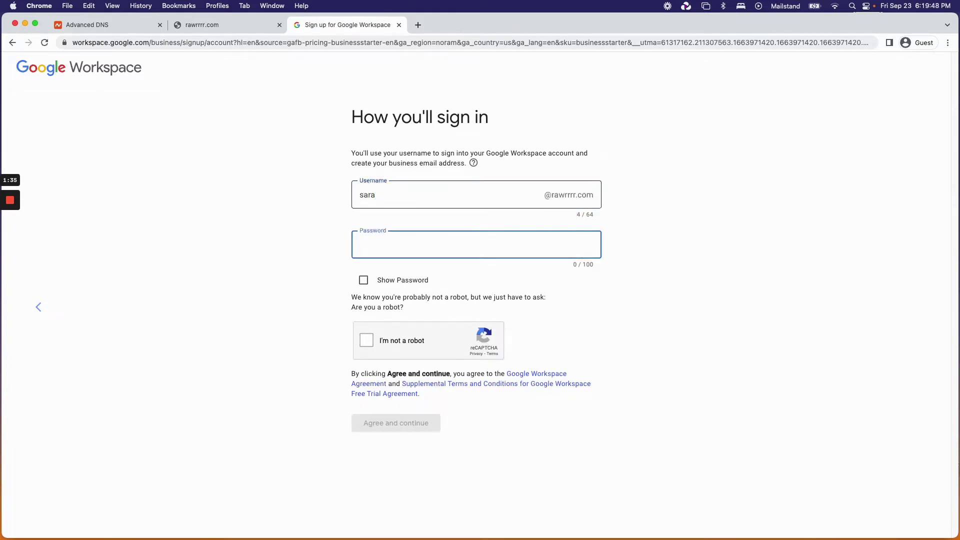
pyautogui.write('********')
# Pass the reCAPTCHA traffic-light image check and agree to the terms.
pyautogui.click(366, 340)
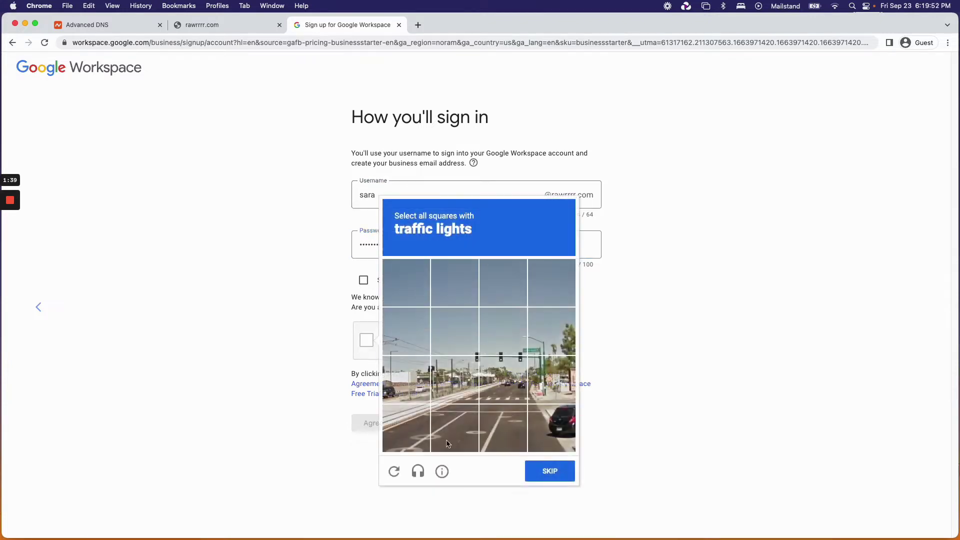
pyautogui.click(457, 373)
pyautogui.click(455, 332)
pyautogui.click(503, 332)
pyautogui.click(500, 377)
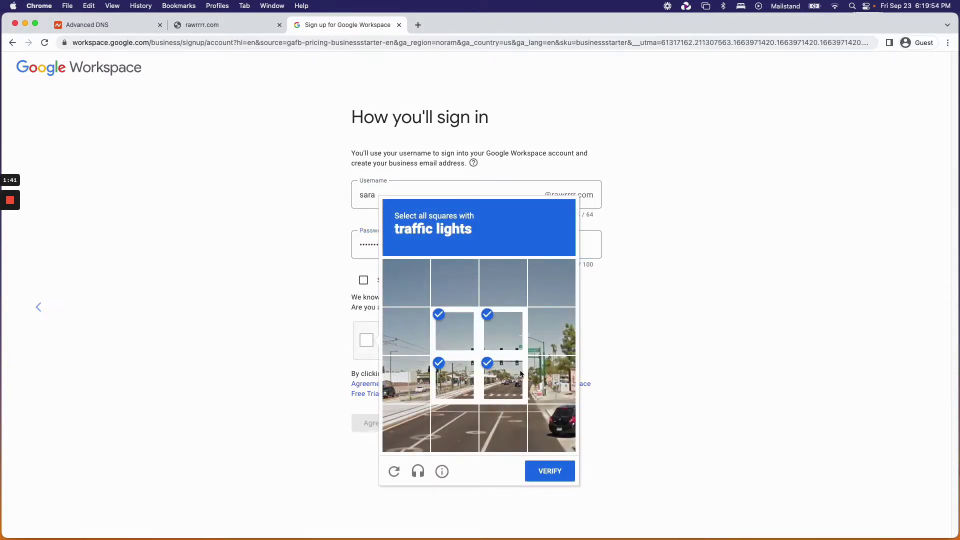
pyautogui.click(550, 471)
pyautogui.click(397, 422)
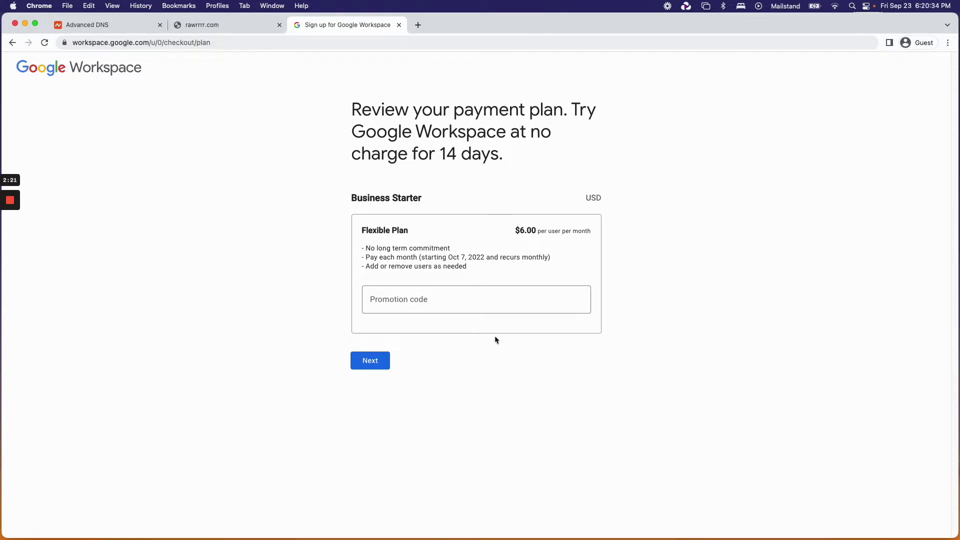
# Accept the Business Starter Flexible plan, complete checkout and continue to account setup.
pyautogui.click(374, 361)
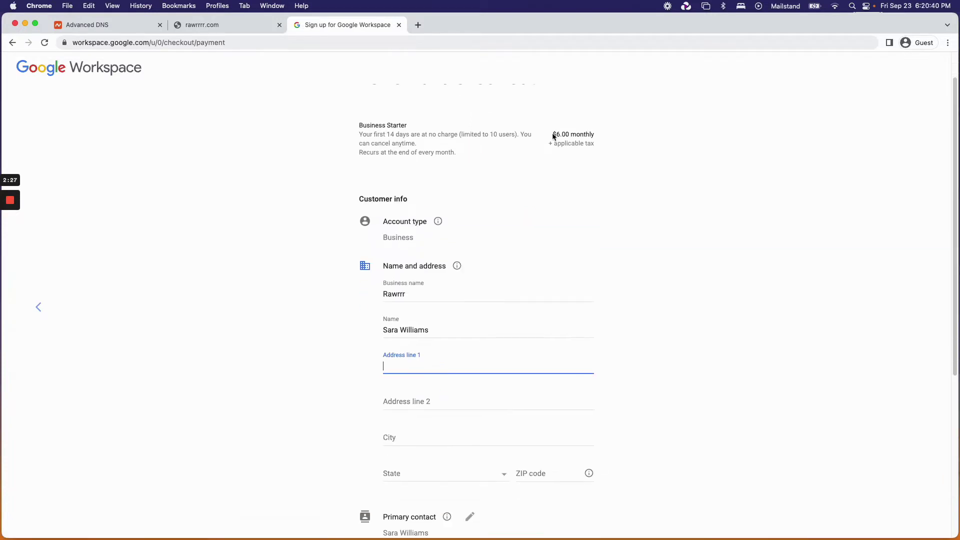
pyautogui.scroll(-3, 553, 135)
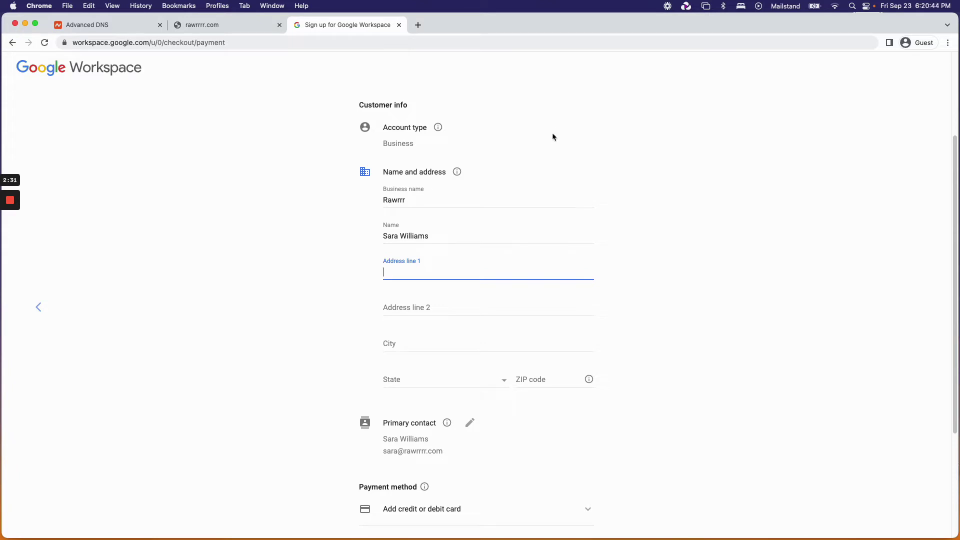
pyautogui.moveTo(14, 218)
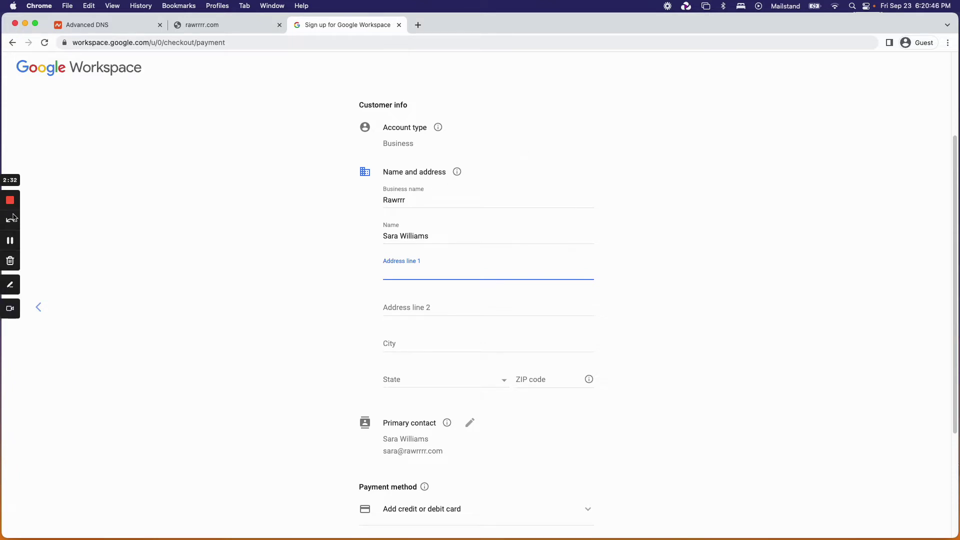
pyautogui.click(10, 242)
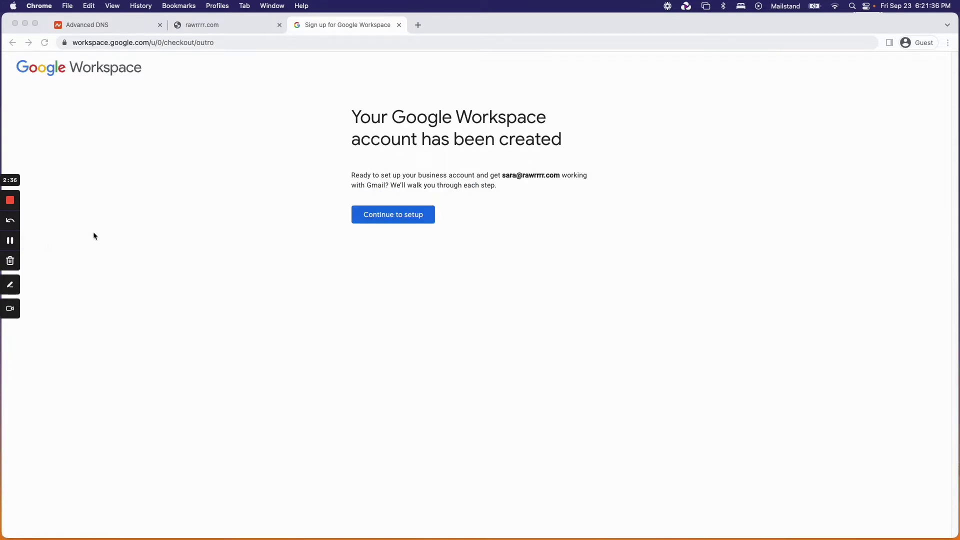
pyautogui.click(400, 219)
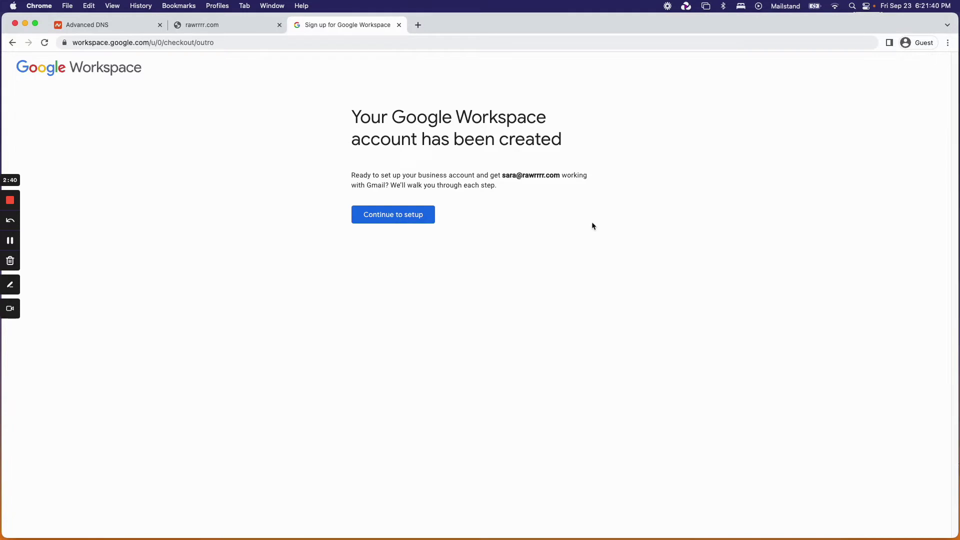
pyautogui.click(412, 216)
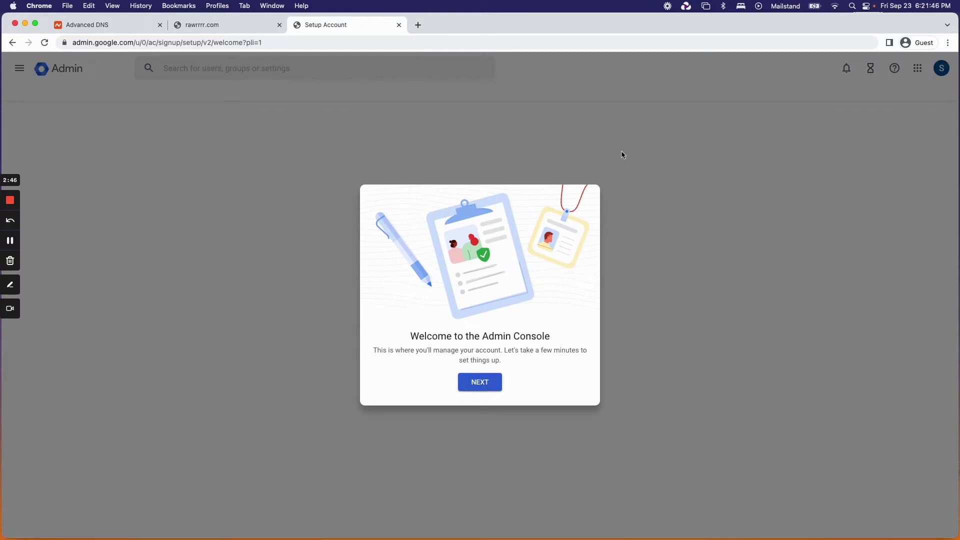
# Dismiss the Admin Console welcome and begin protecting the rawrrrr.com domain.
pyautogui.click(480, 382)
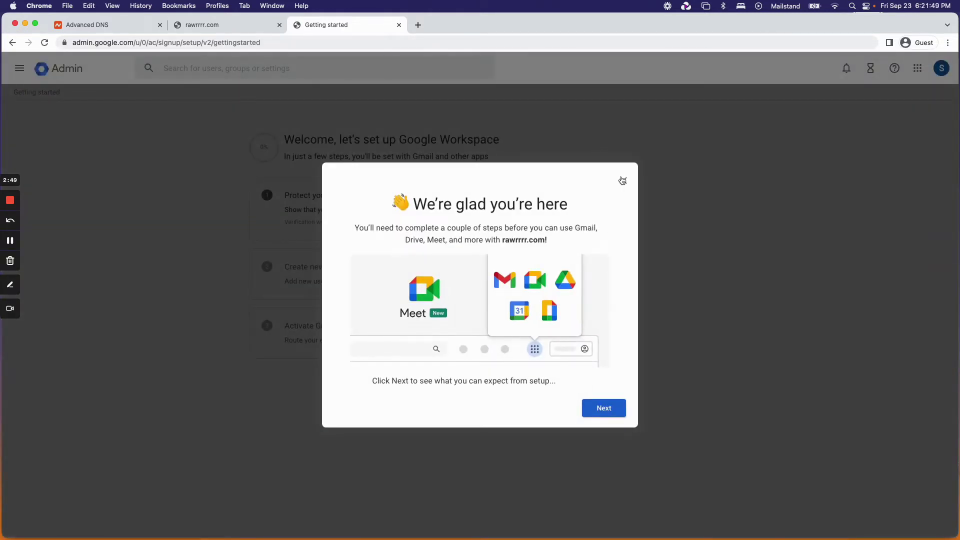
pyautogui.click(623, 180)
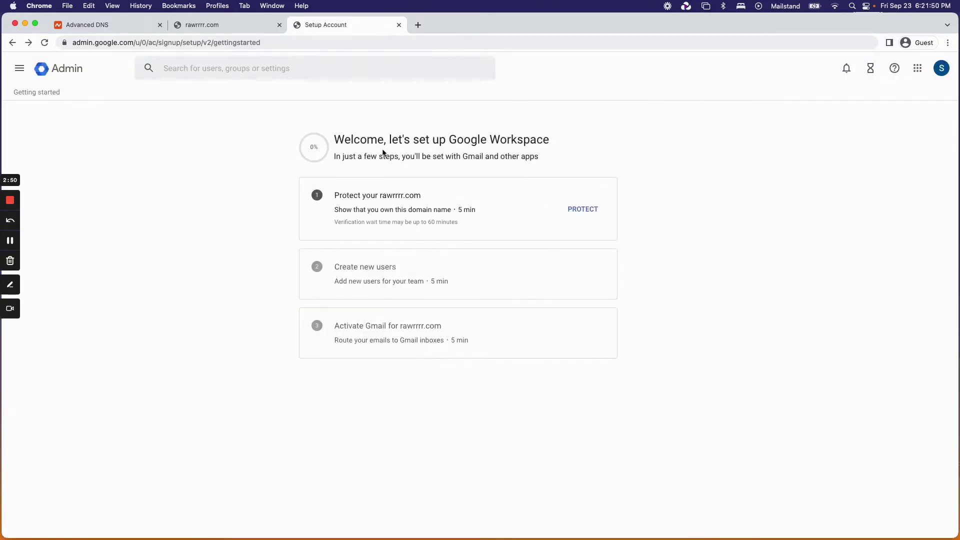
pyautogui.click(586, 210)
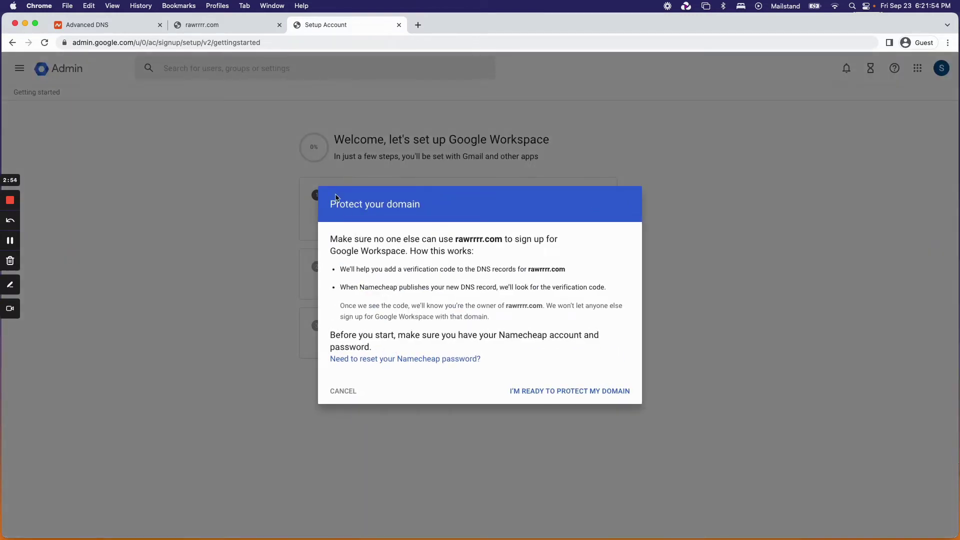
pyautogui.click(593, 393)
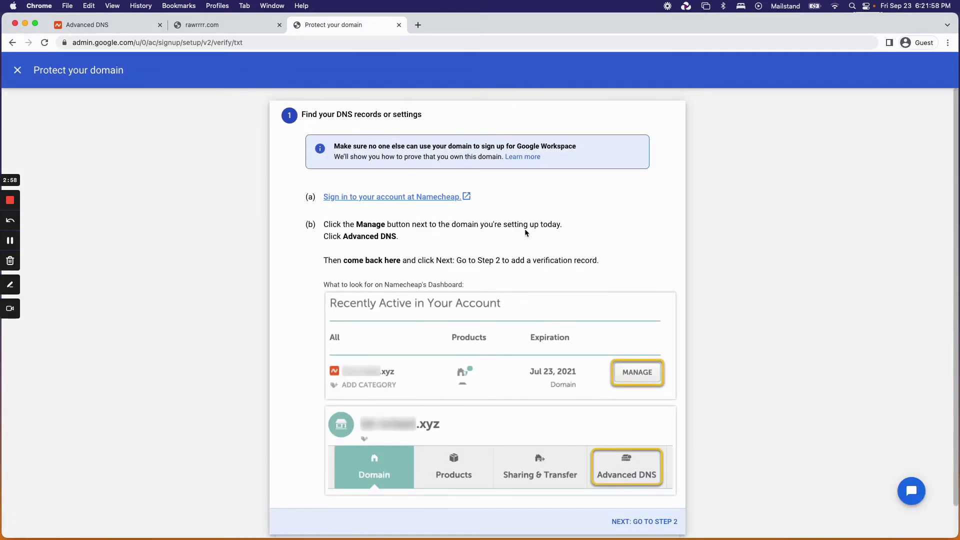
pyautogui.scroll(-1, 525, 233)
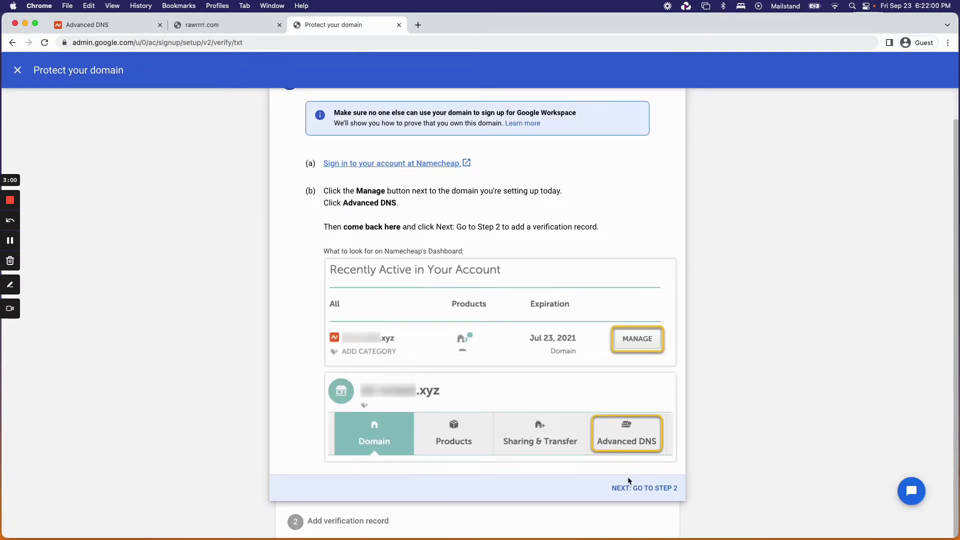
pyautogui.click(631, 485)
# Copy the TXT verification value and go to Namecheap's Advanced DNS page.
pyautogui.scroll(-5, 587, 308)
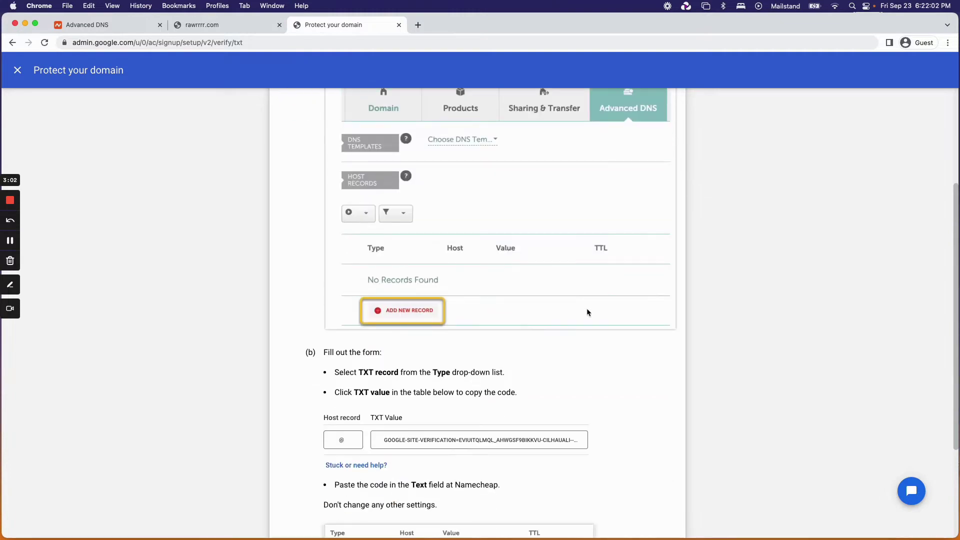
pyautogui.scroll(-1, 578, 283)
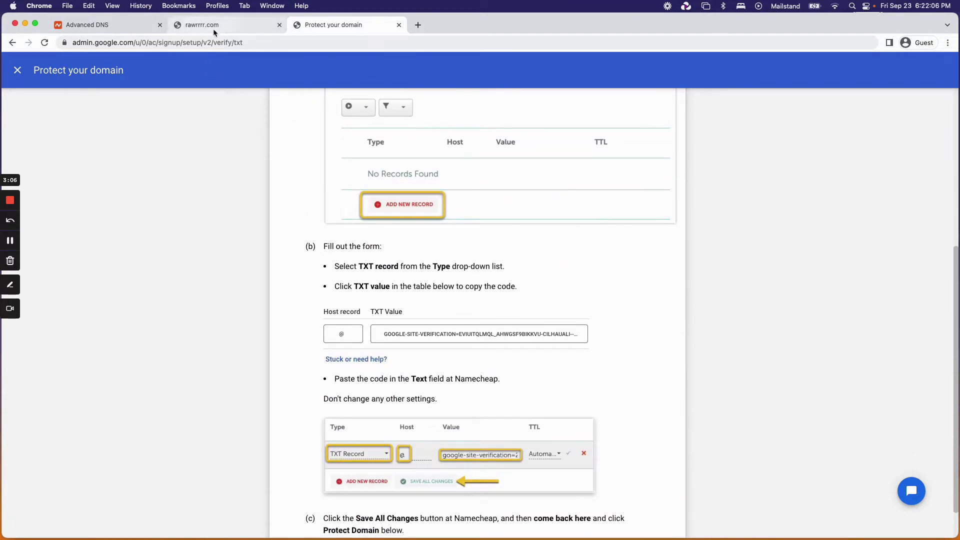
pyautogui.click(394, 334)
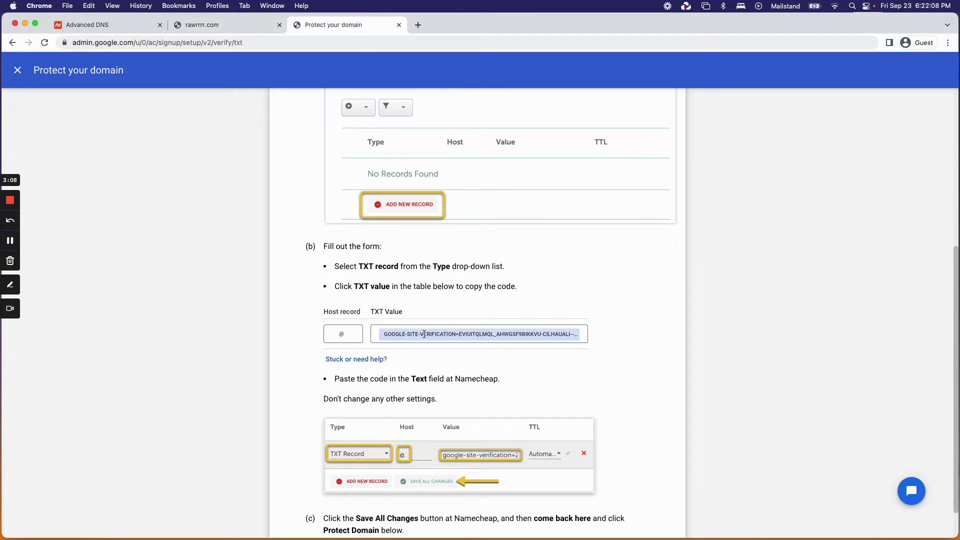
pyautogui.click(93, 26)
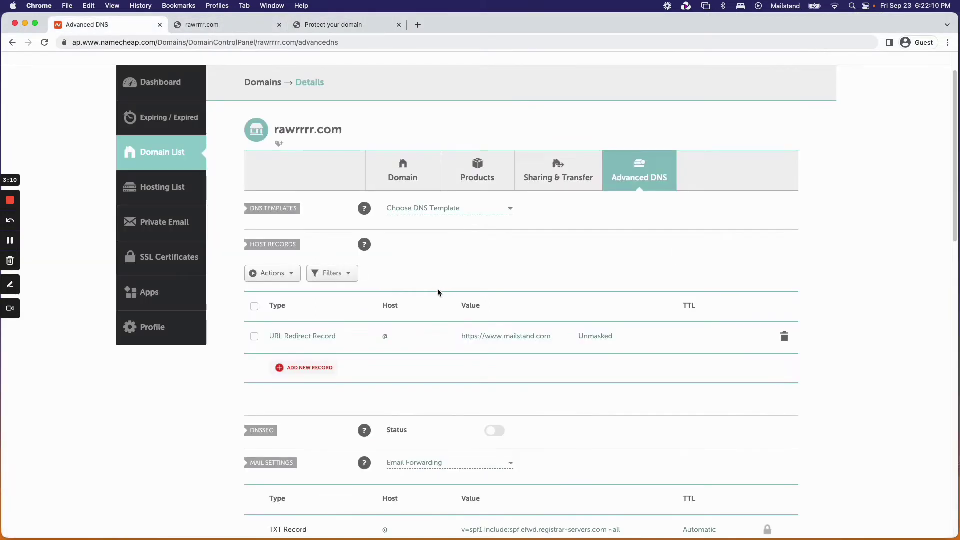
# Add a new TXT Record host row with Host @.
pyautogui.scroll(1, 438, 292)
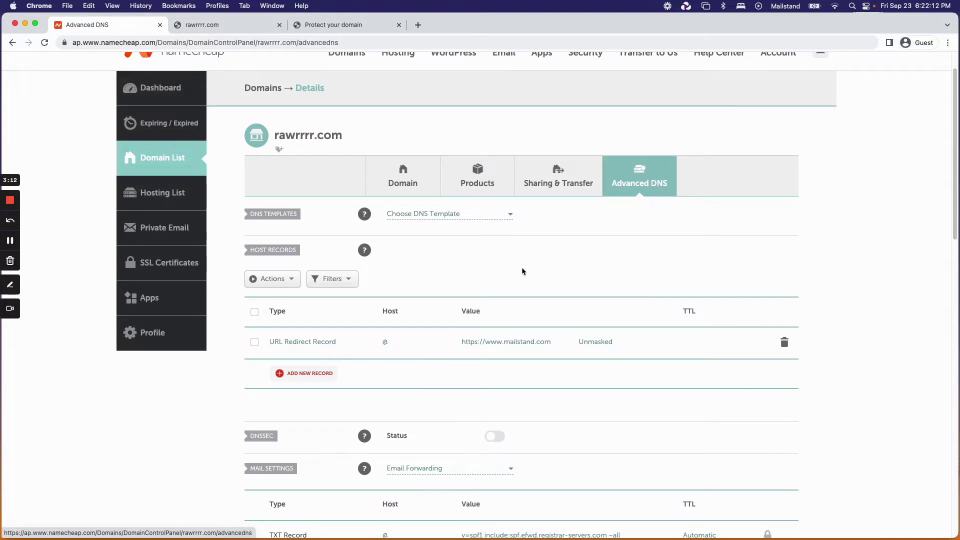
pyautogui.click(290, 377)
pyautogui.scroll(-3, 297, 262)
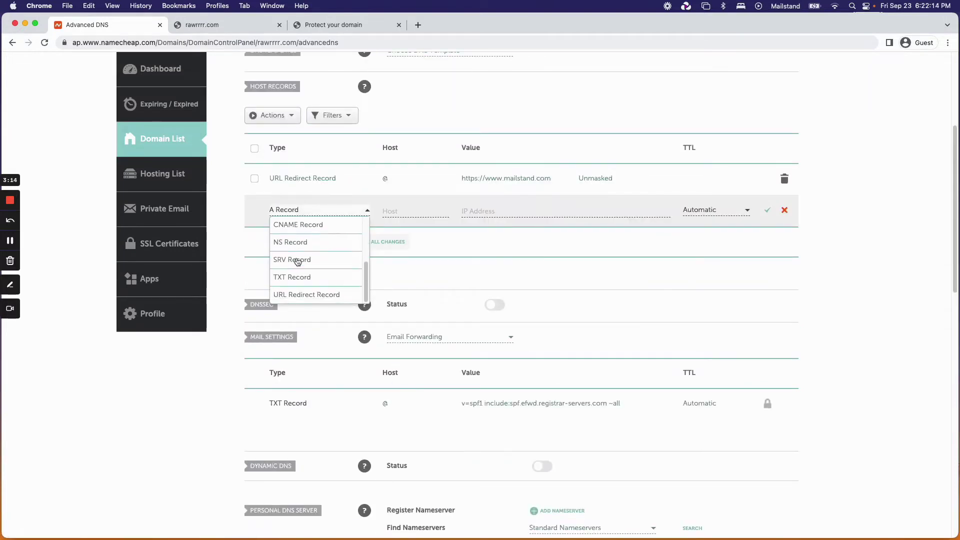
pyautogui.click(299, 276)
pyautogui.click(418, 212)
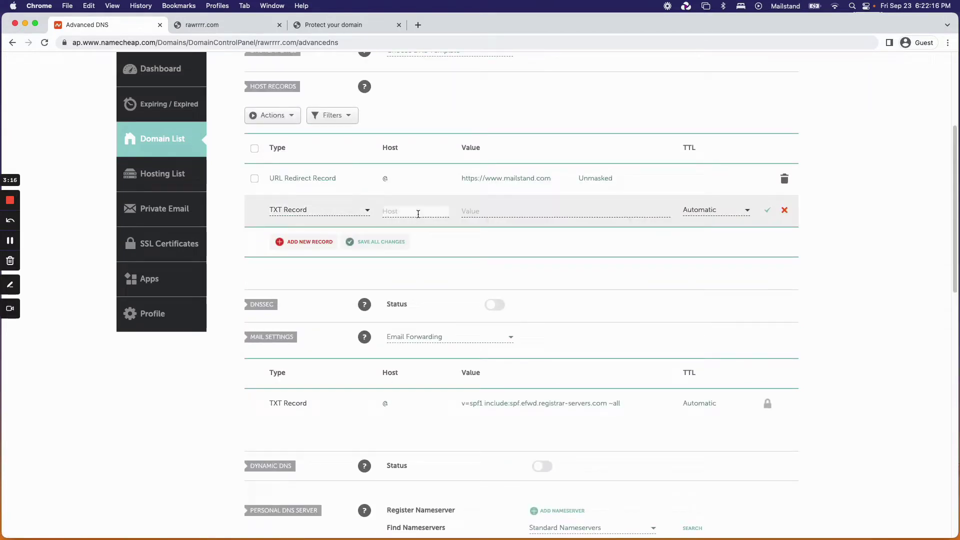
pyautogui.write('@')
pyautogui.scroll(4, 418, 213)
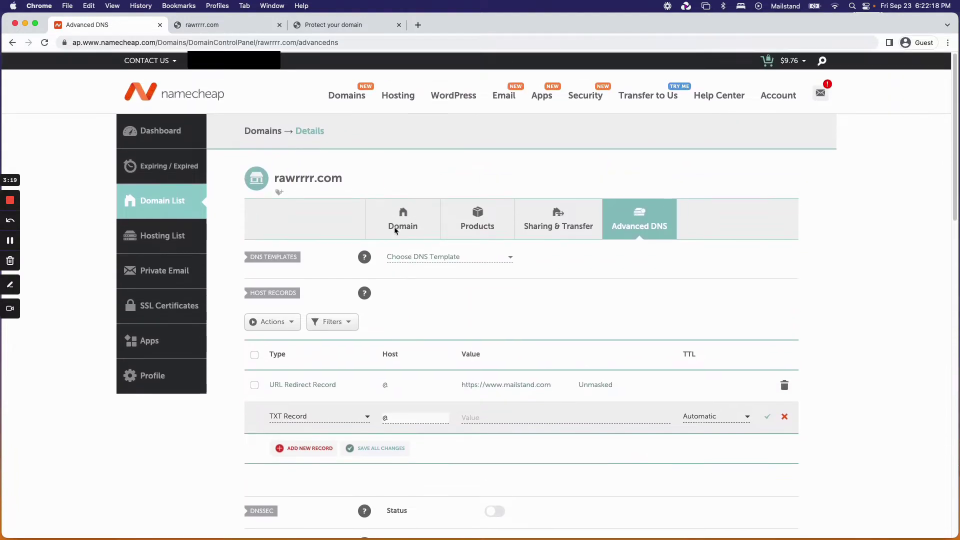
# Paste the Google verification code into the record's Value and save it.
pyautogui.doubleClick(386, 417)
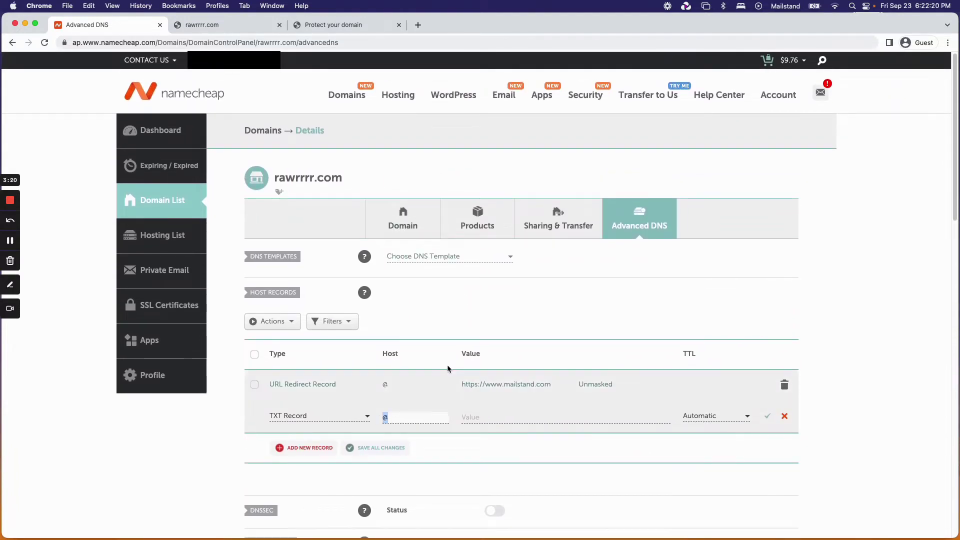
pyautogui.click(390, 417)
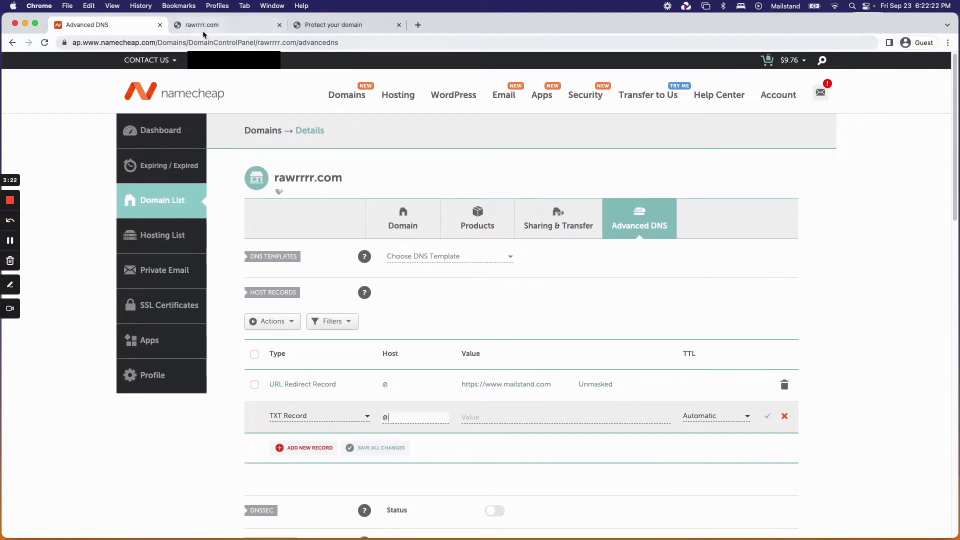
pyautogui.click(491, 418)
pyautogui.press('super+v')
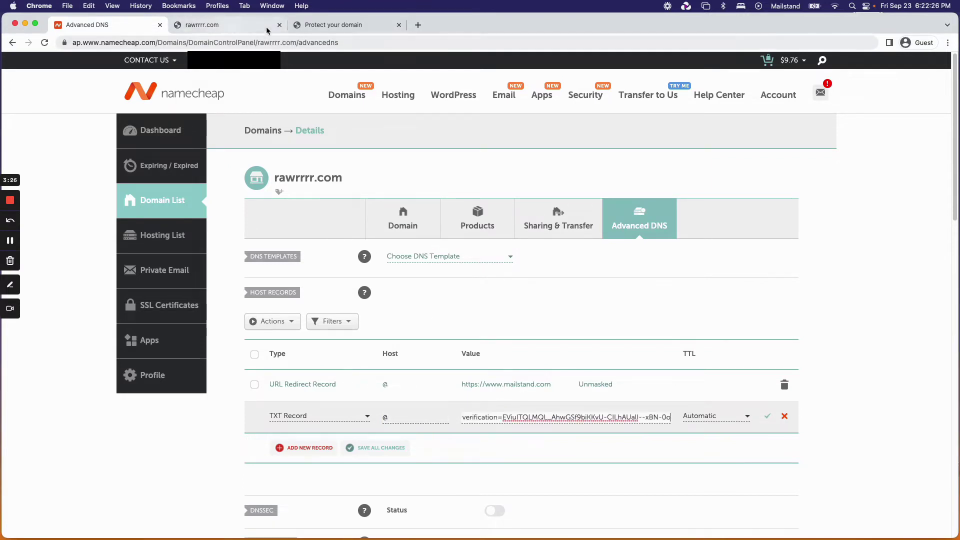
pyautogui.click(319, 29)
pyautogui.click(130, 29)
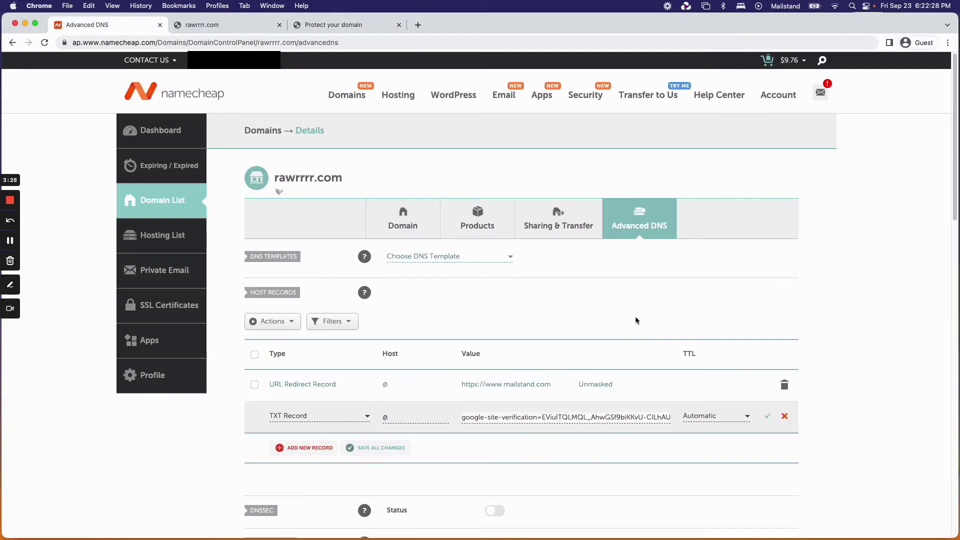
pyautogui.click(767, 417)
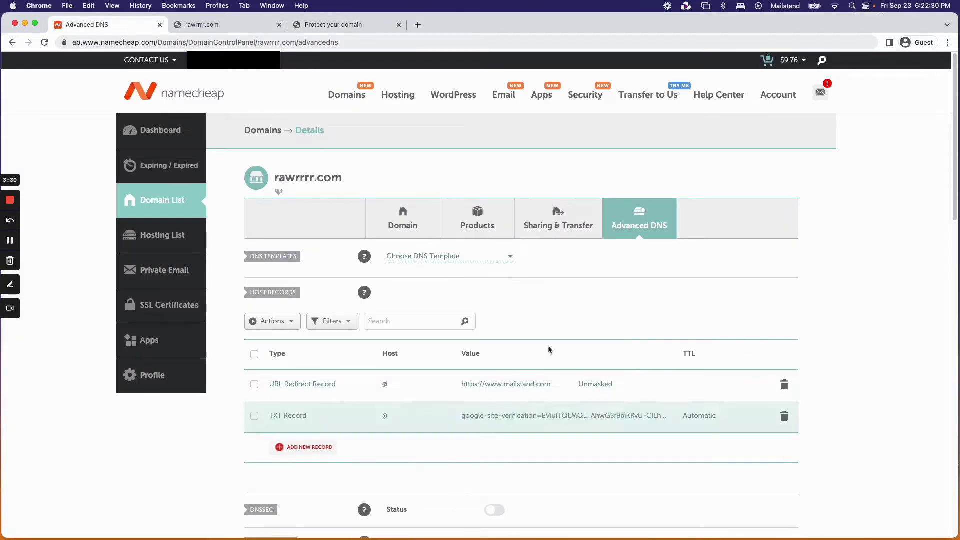
pyautogui.scroll(-2, 534, 316)
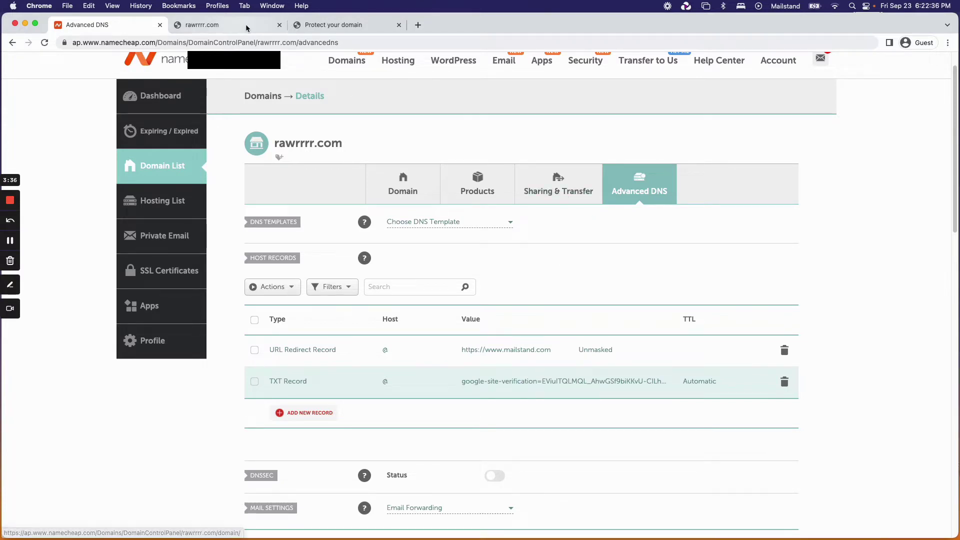
pyautogui.click(340, 30)
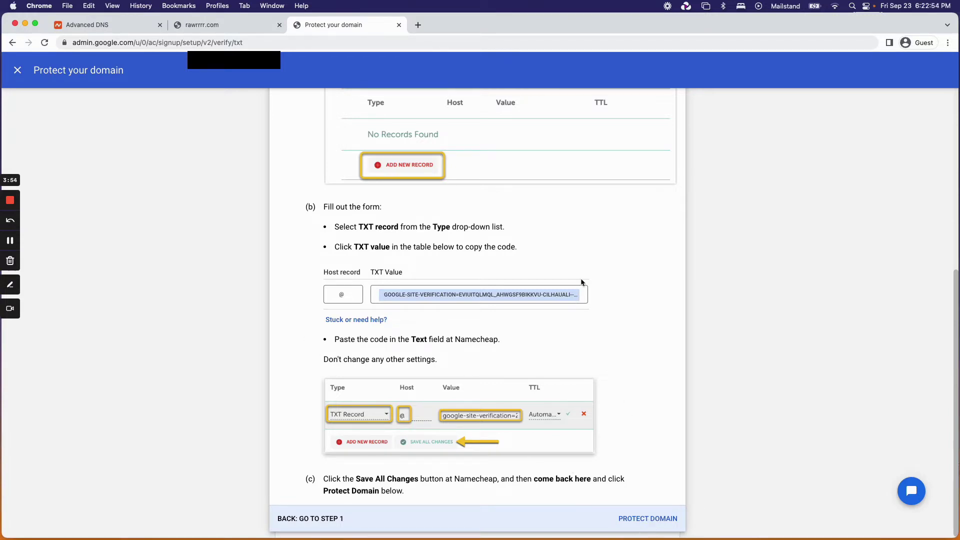
# Confirm rawrrrr.com is protected and continue to the 33% Getting started checklist.
pyautogui.click(106, 32)
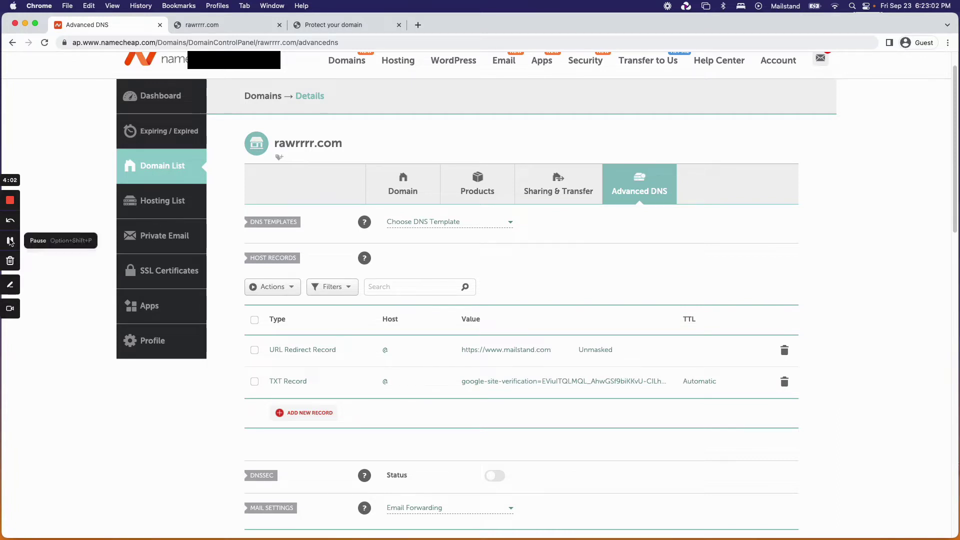
pyautogui.click(356, 25)
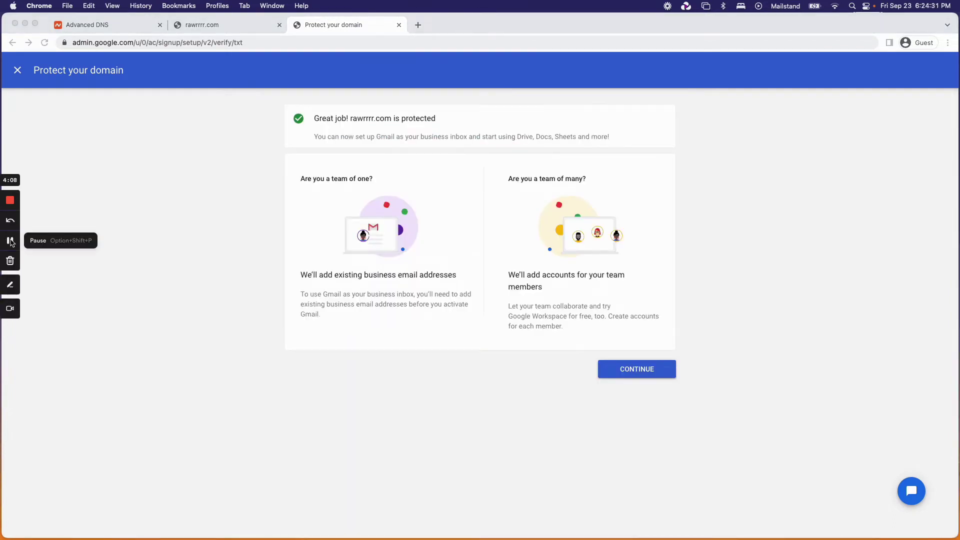
pyautogui.click(240, 201)
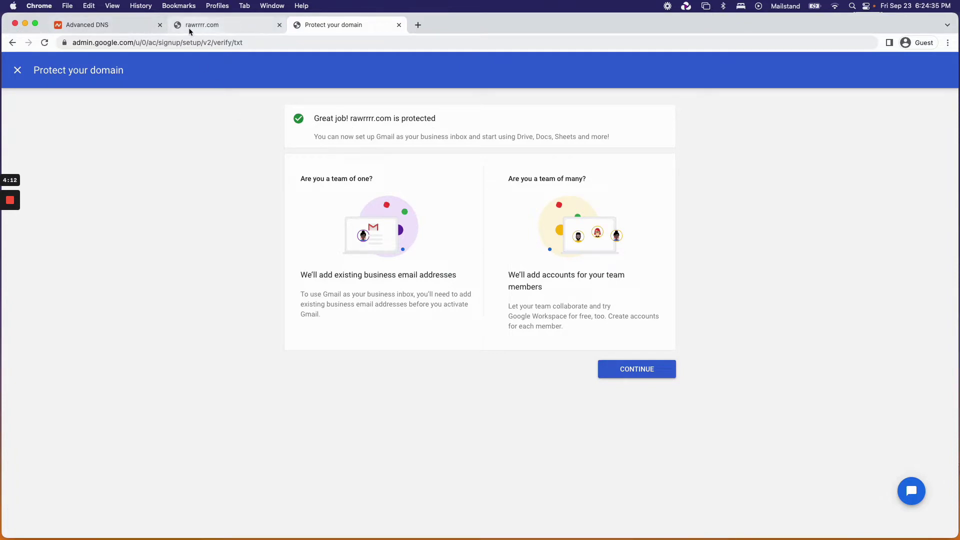
pyautogui.click(139, 27)
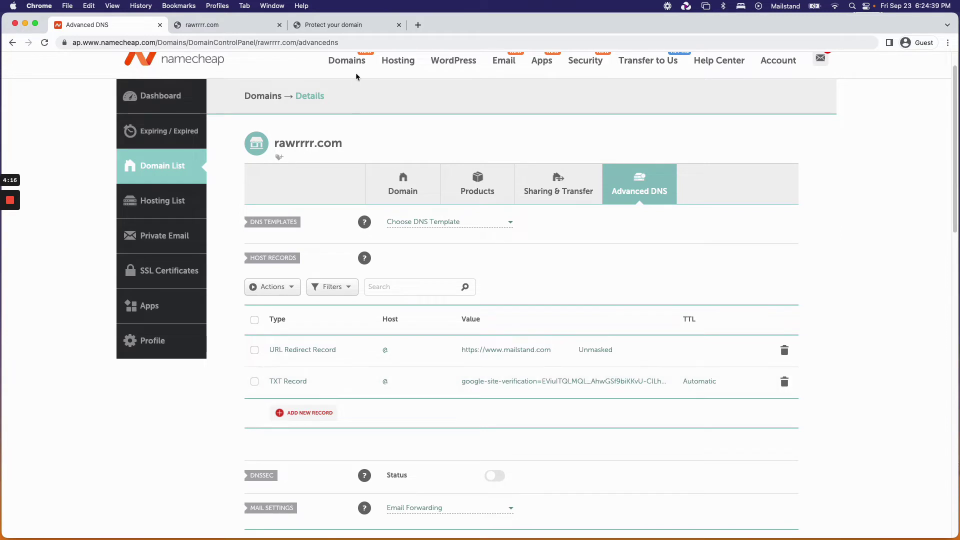
pyautogui.click(346, 26)
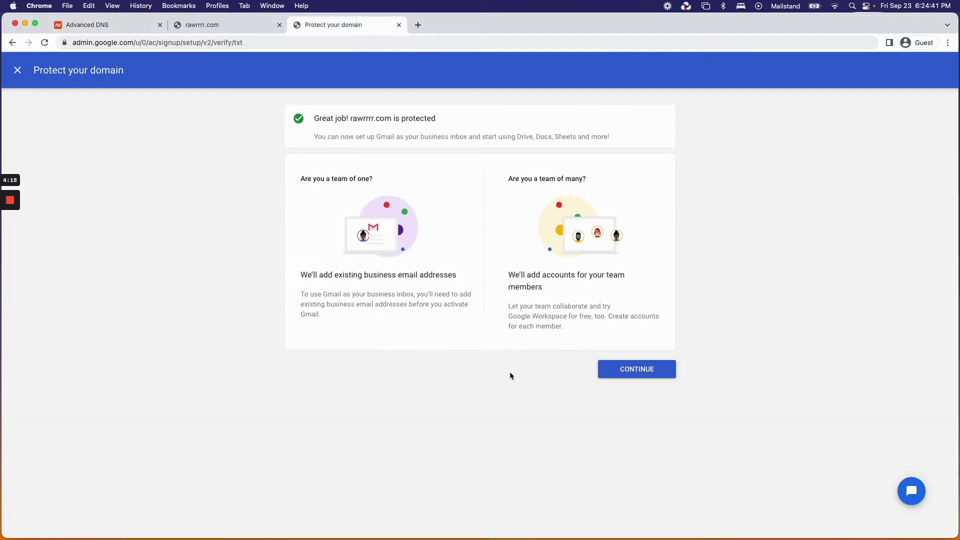
pyautogui.click(625, 370)
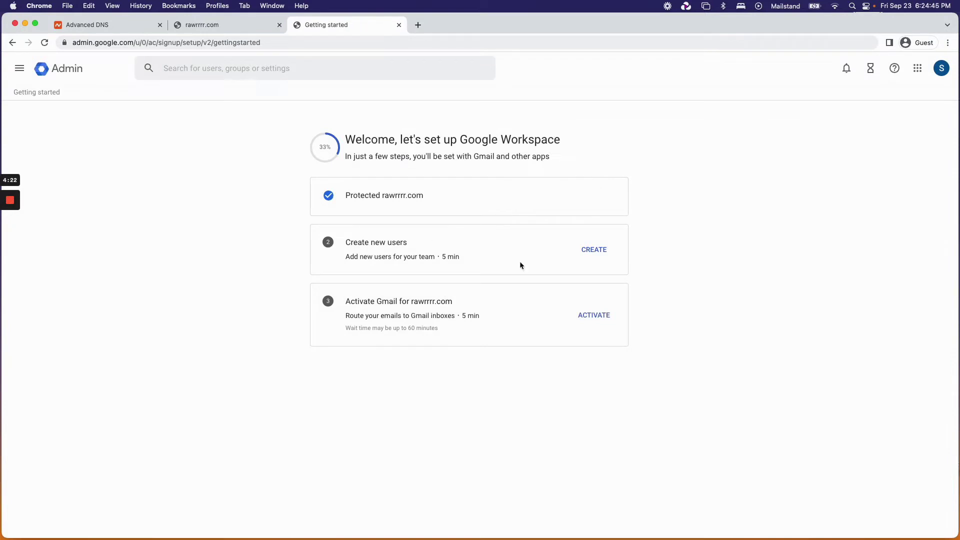
# Start the Create new users wizard and open a blank new-user form.
pyautogui.click(604, 256)
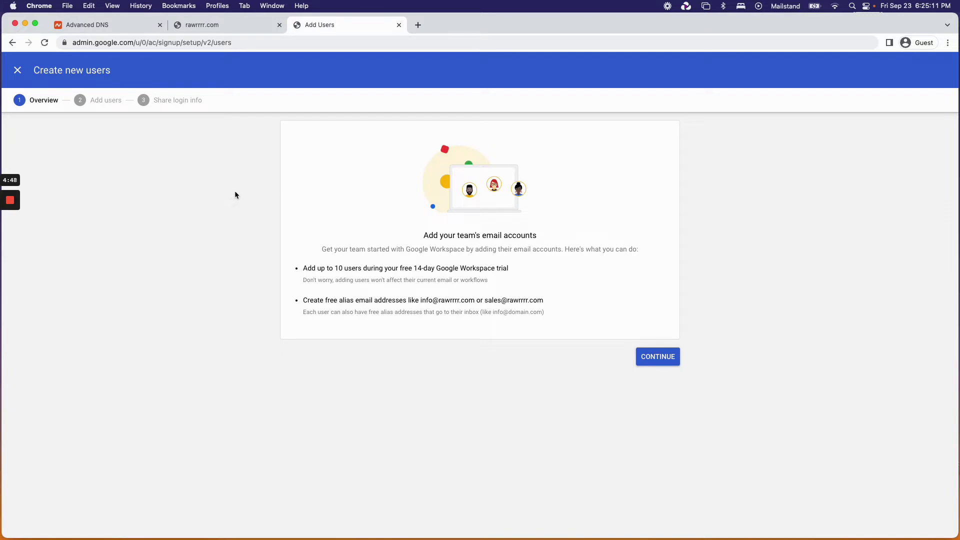
pyautogui.click(660, 360)
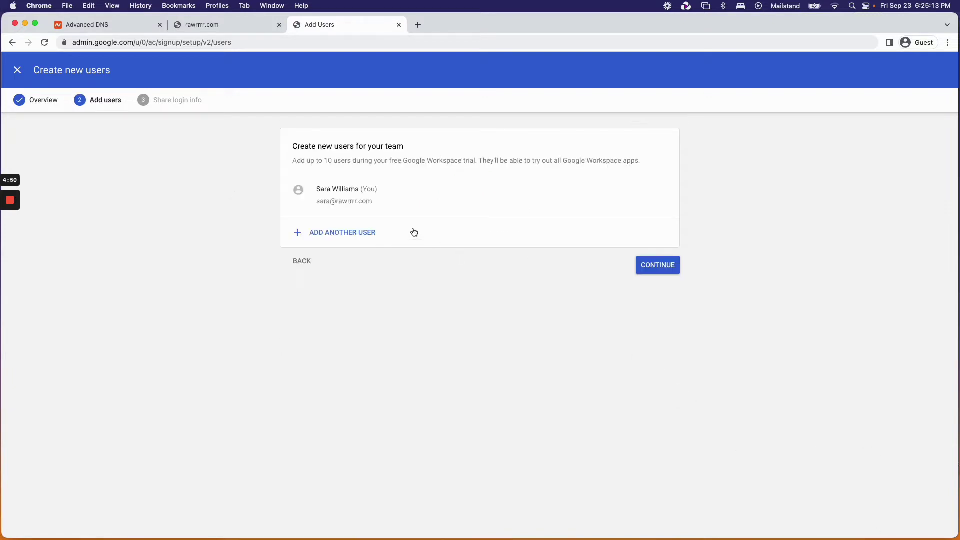
pyautogui.click(344, 233)
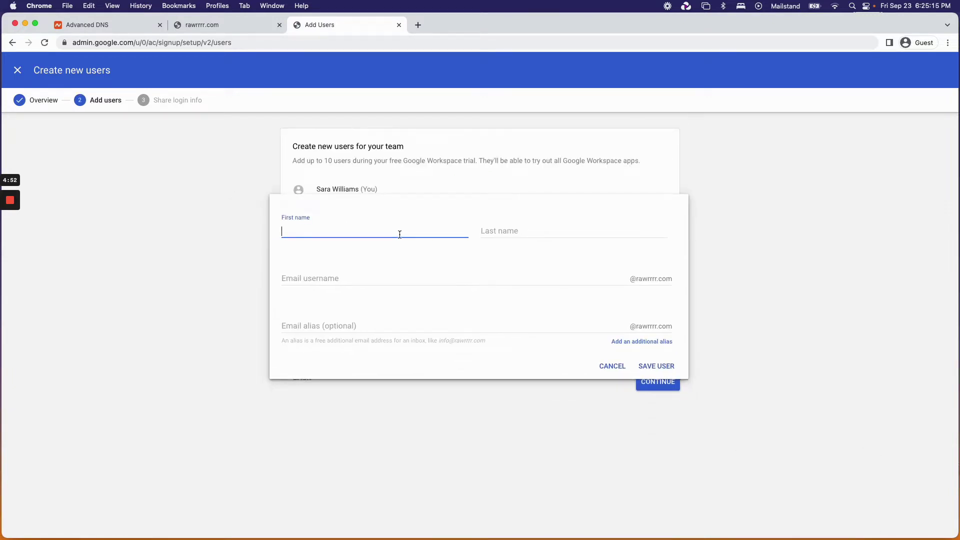
# Enter the team member's first name, last name and matching email username, correcting typos.
pyautogui.press('Tab')
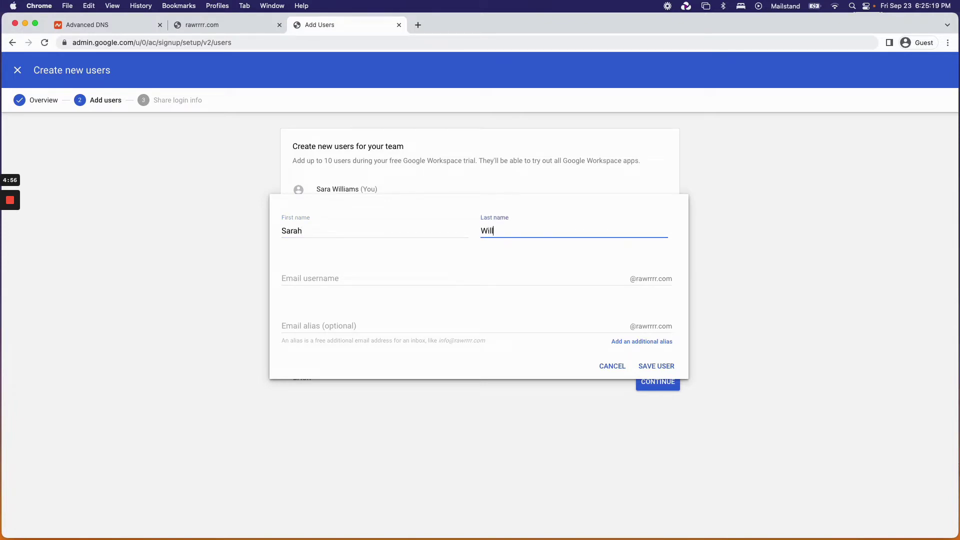
pyautogui.press('Tab')
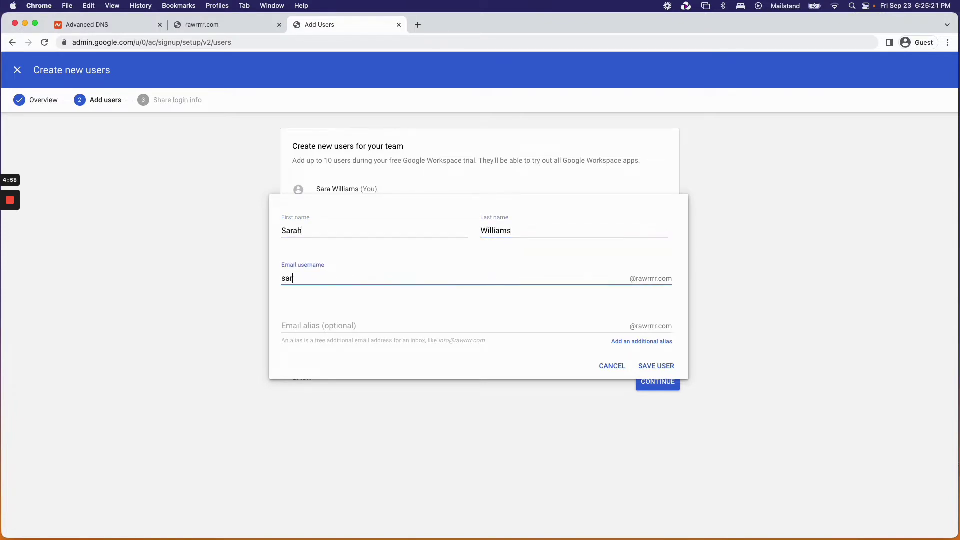
pyautogui.click(322, 232)
pyautogui.press('BackSpace')
pyautogui.click(316, 274)
pyautogui.press('BackSpace')
pyautogui.click(395, 301)
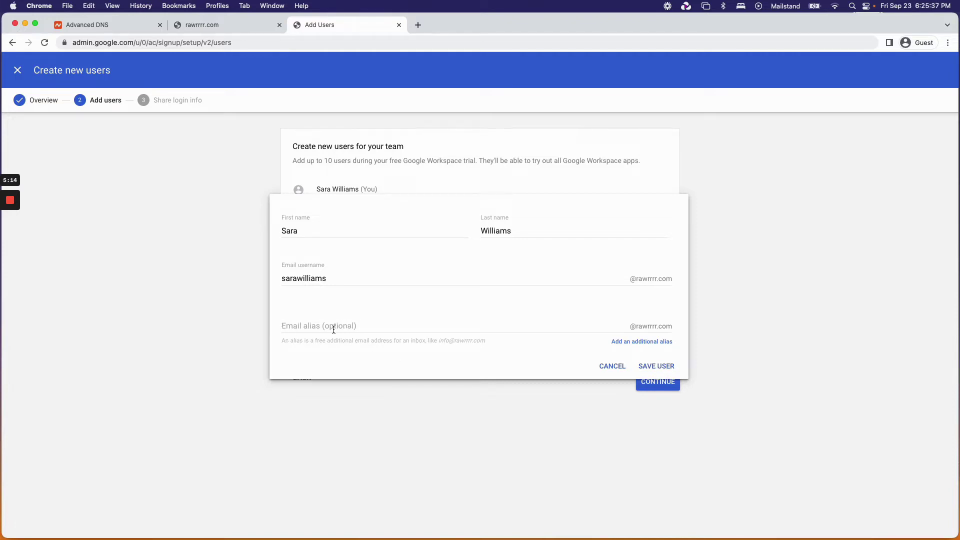
pyautogui.click(291, 328)
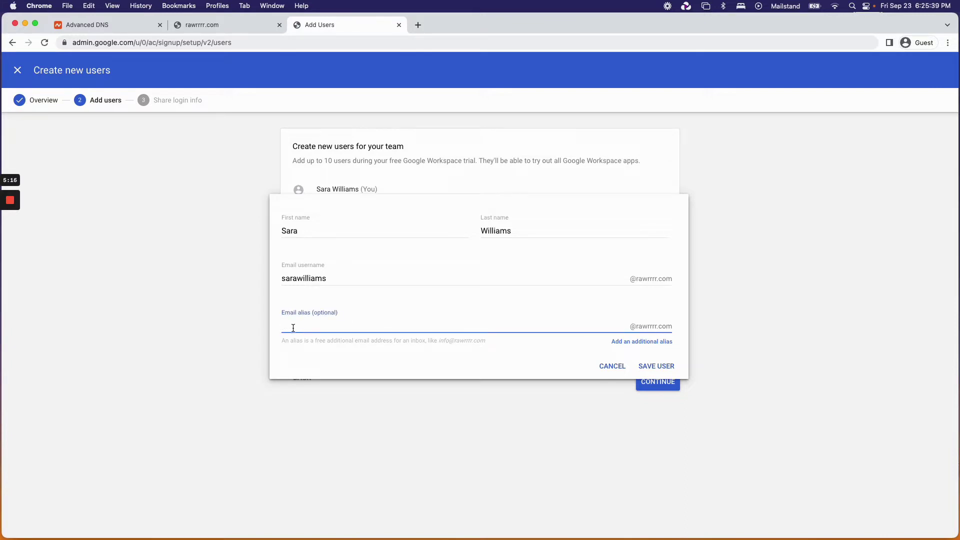
pyautogui.write('hihi')
pyautogui.doubleClick(294, 326)
pyautogui.doubleClick(334, 280)
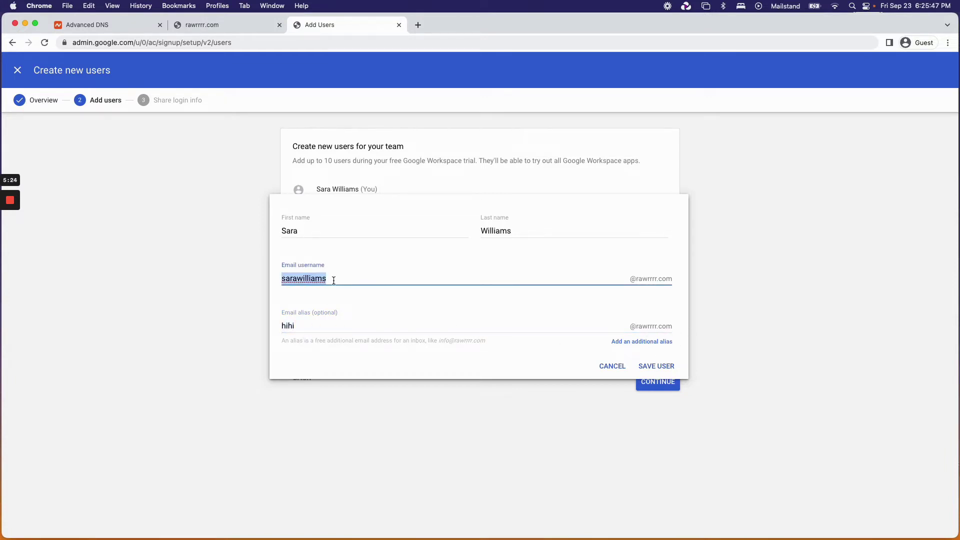
pyautogui.click(332, 280)
pyautogui.moveTo(291, 280); pyautogui.dragTo(350, 281)
pyautogui.click(374, 283)
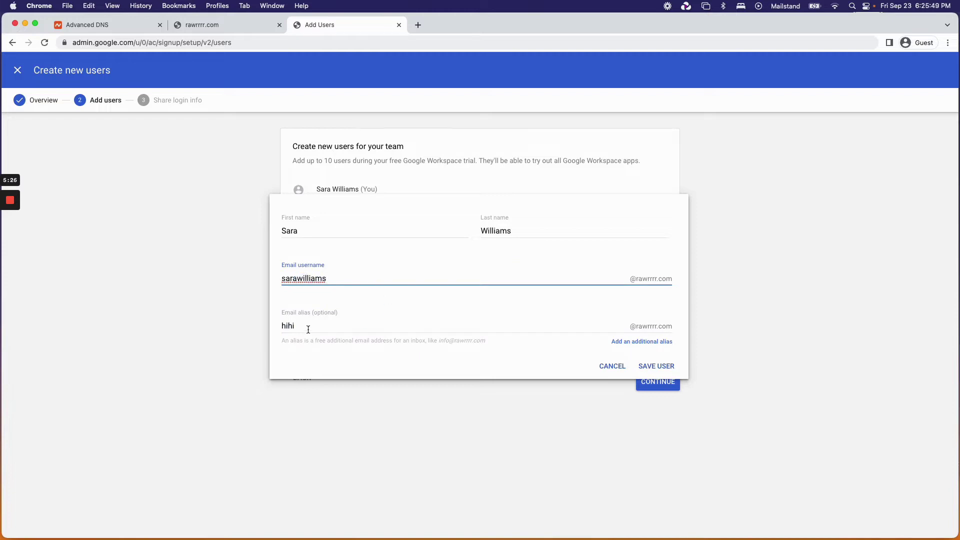
pyautogui.click(325, 327)
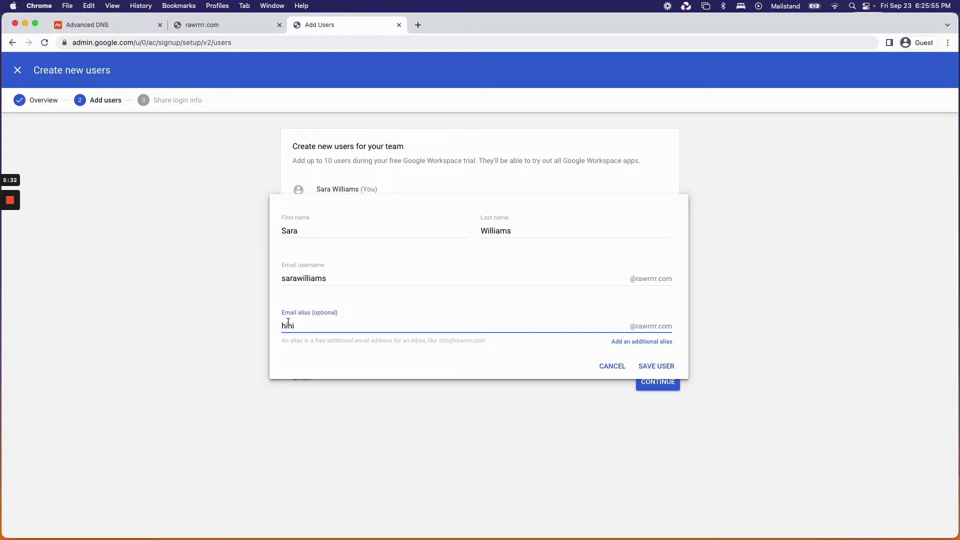
pyautogui.click(332, 331)
pyautogui.doubleClick(294, 278)
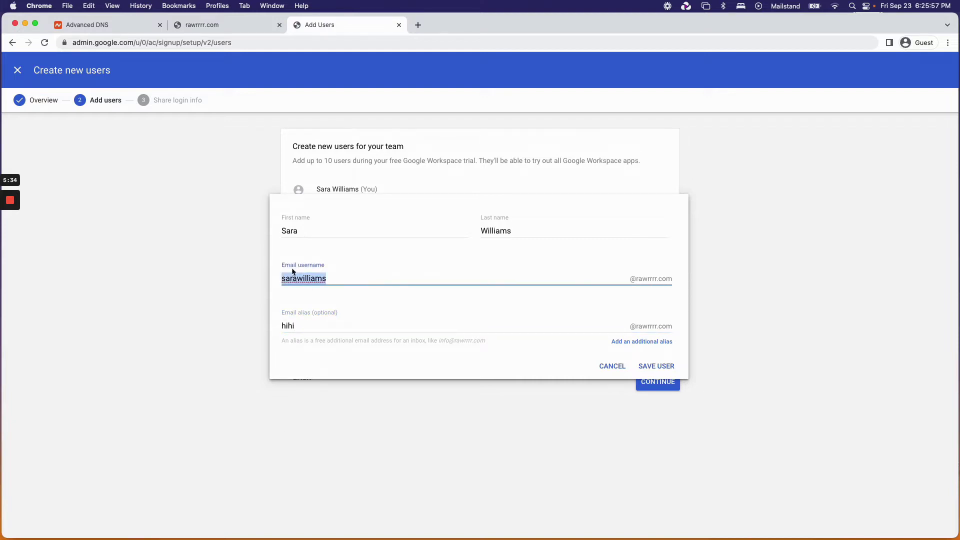
pyautogui.click(310, 266)
pyautogui.click(398, 328)
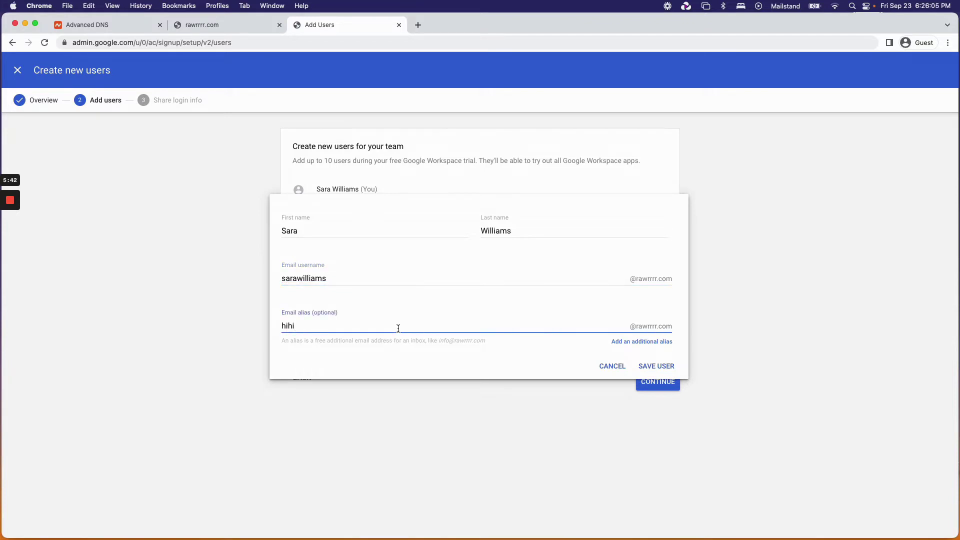
pyautogui.write('22')
pyautogui.doubleClick(358, 328)
pyautogui.press('BackSpace')
pyautogui.click(310, 315)
pyautogui.write('team')
pyautogui.doubleClick(312, 325)
pyautogui.press('BackSpace')
pyautogui.click(376, 296)
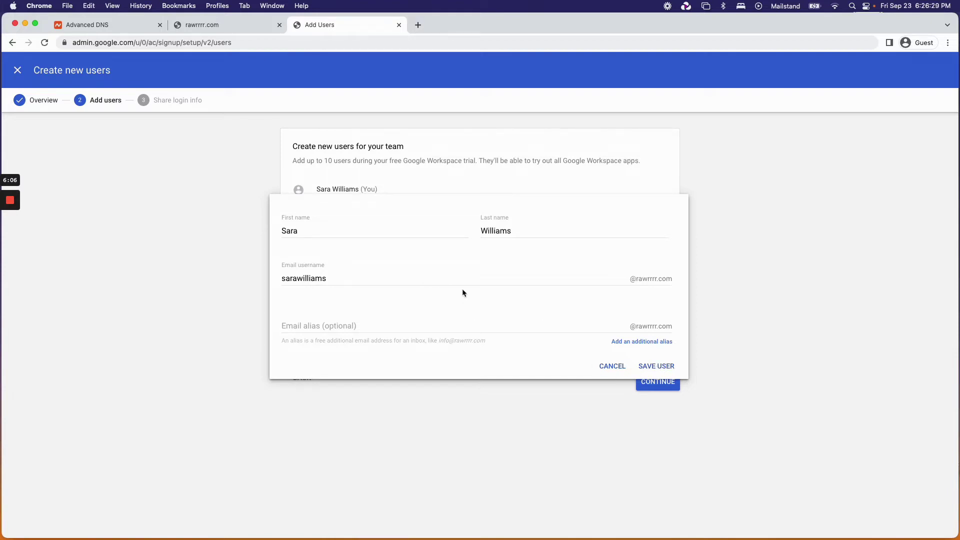
# Save the new user, reload the admin page and re-enter the create-users wizard.
pyautogui.click(658, 367)
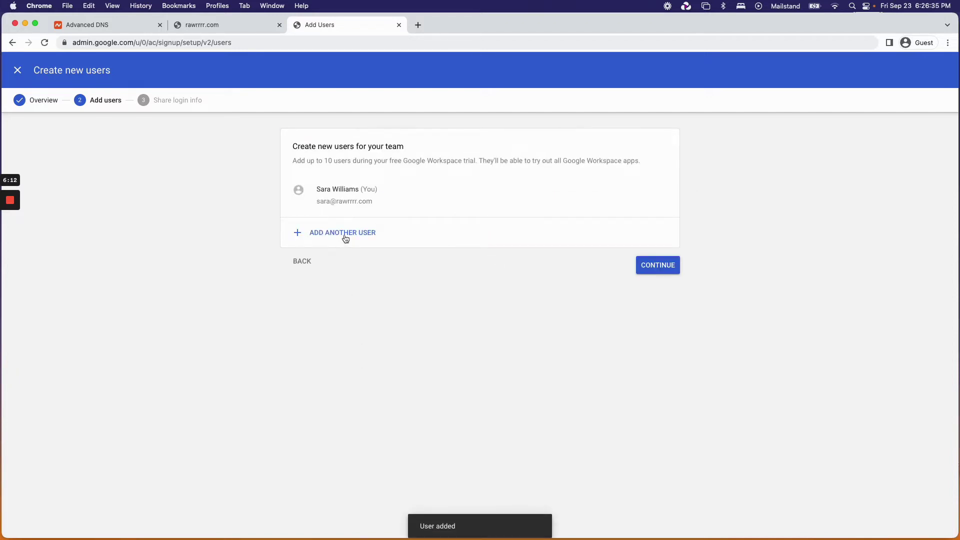
pyautogui.click(45, 43)
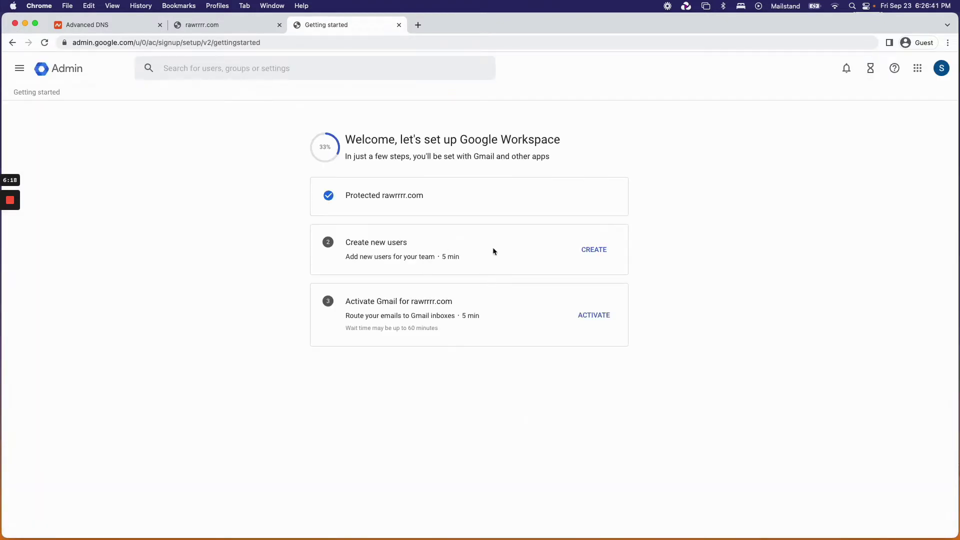
pyautogui.click(598, 251)
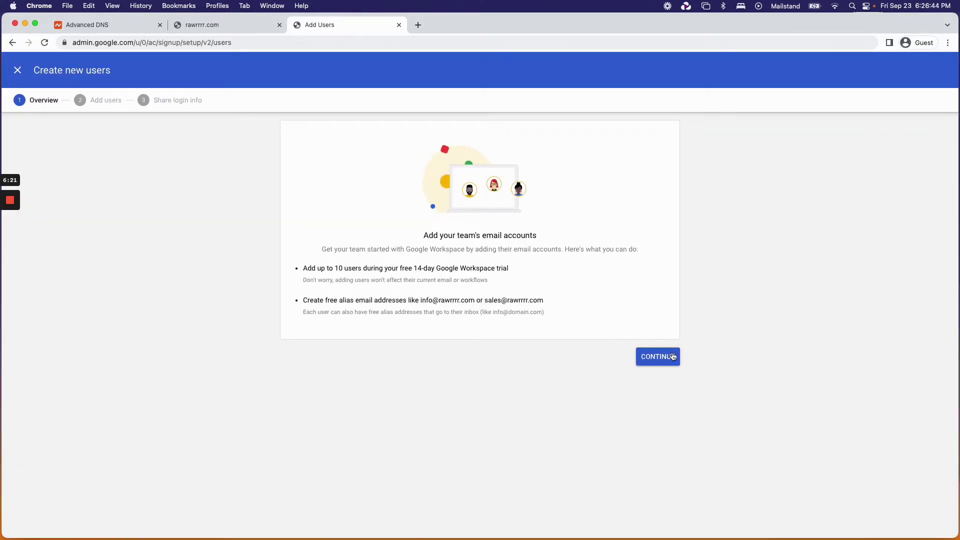
pyautogui.click(670, 356)
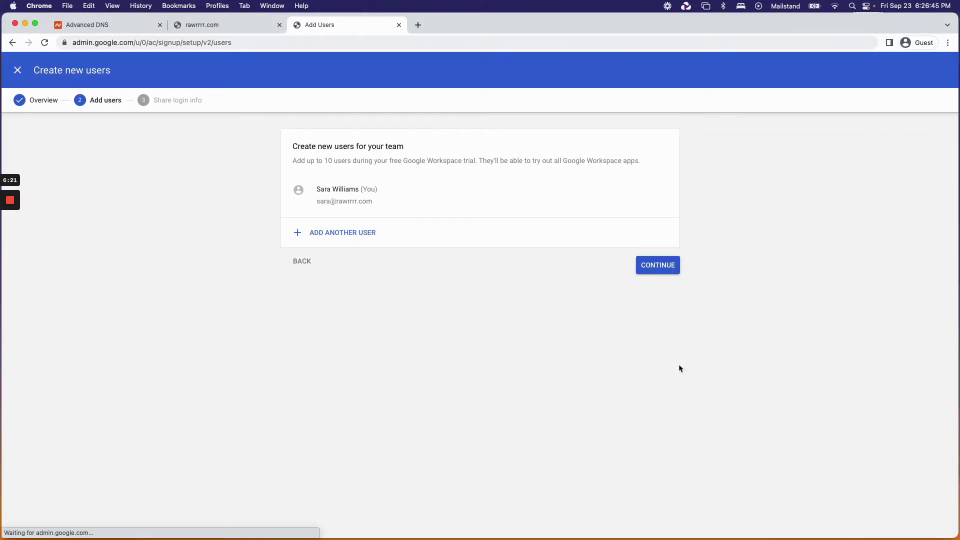
# Add the team member again with first name, last name and email username, and save.
pyautogui.click(368, 237)
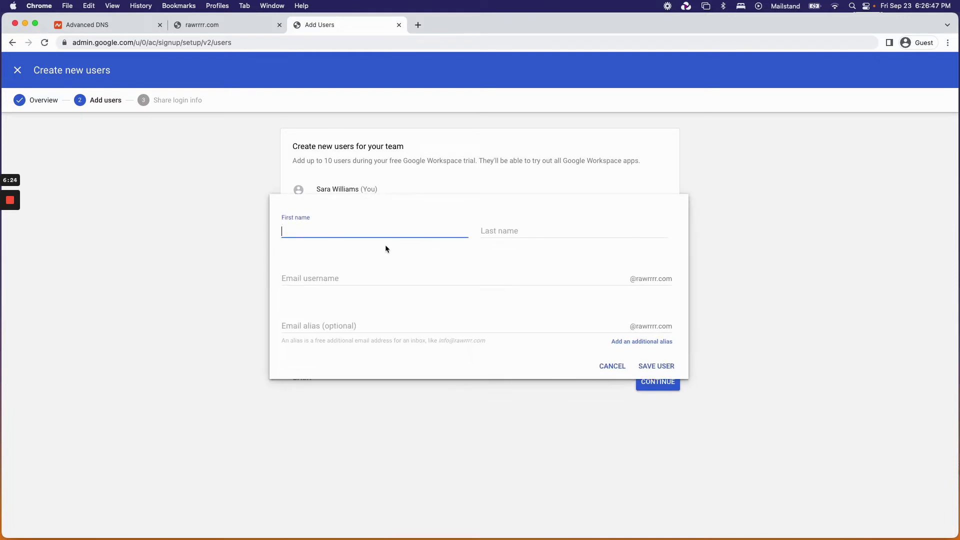
pyautogui.press('Tab')
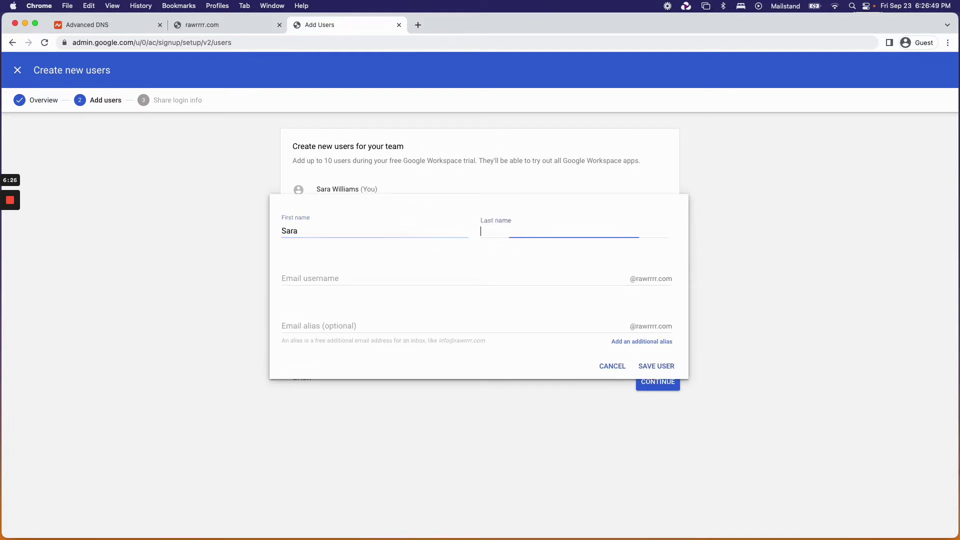
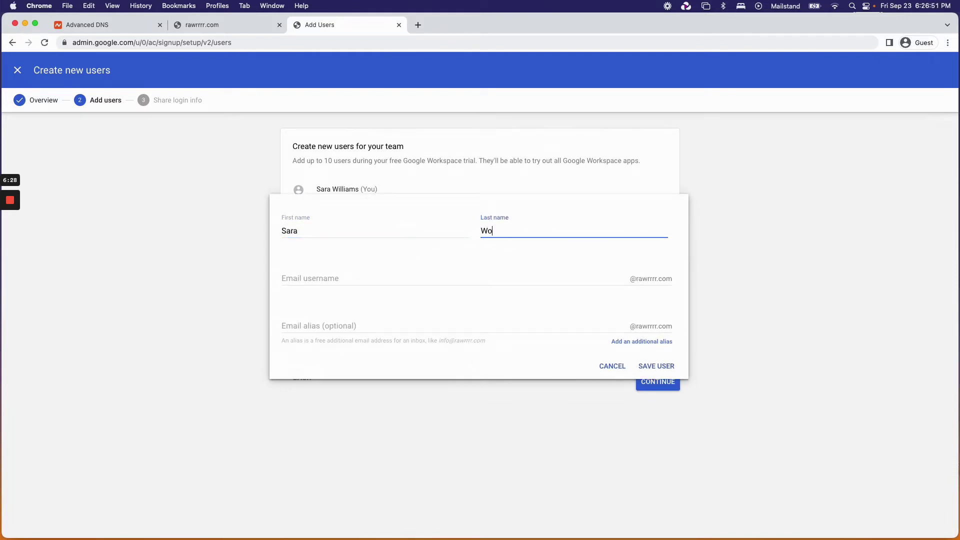
pyautogui.press('Tab')
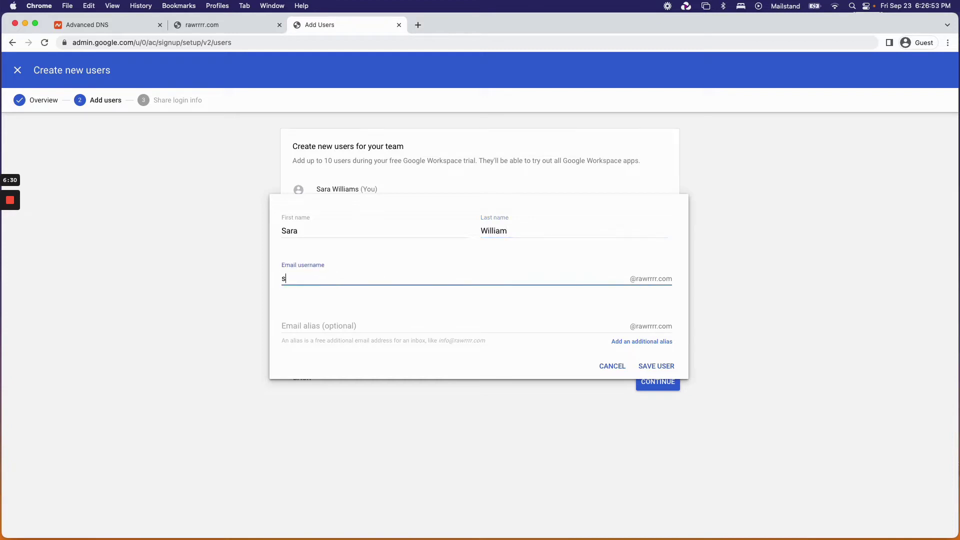
pyautogui.click(657, 366)
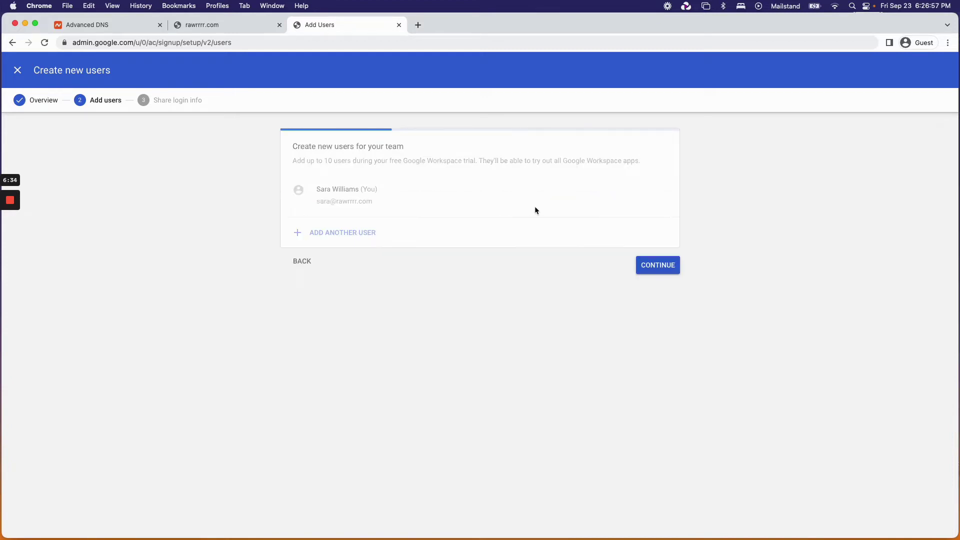
# Discard the extra blank user form and move on to Share login info.
pyautogui.click(364, 261)
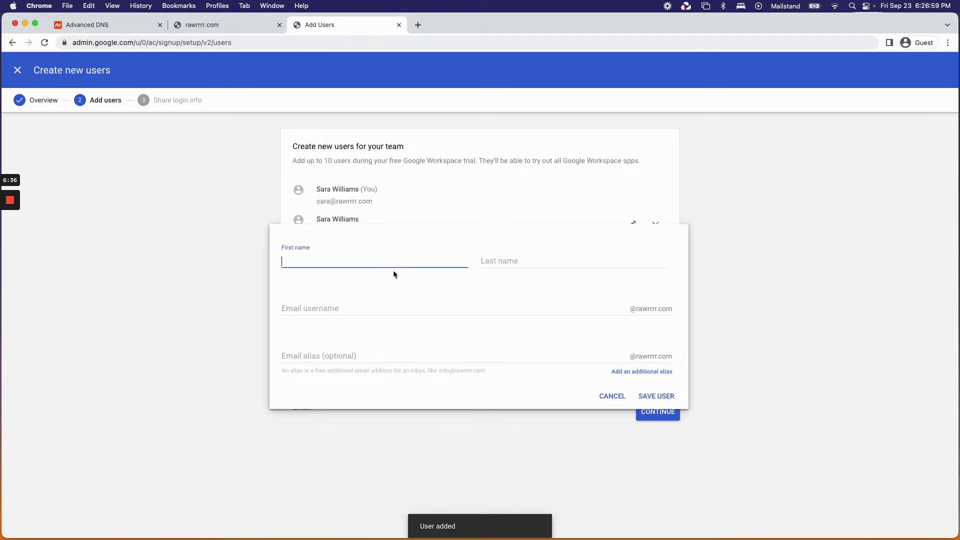
pyautogui.click(611, 395)
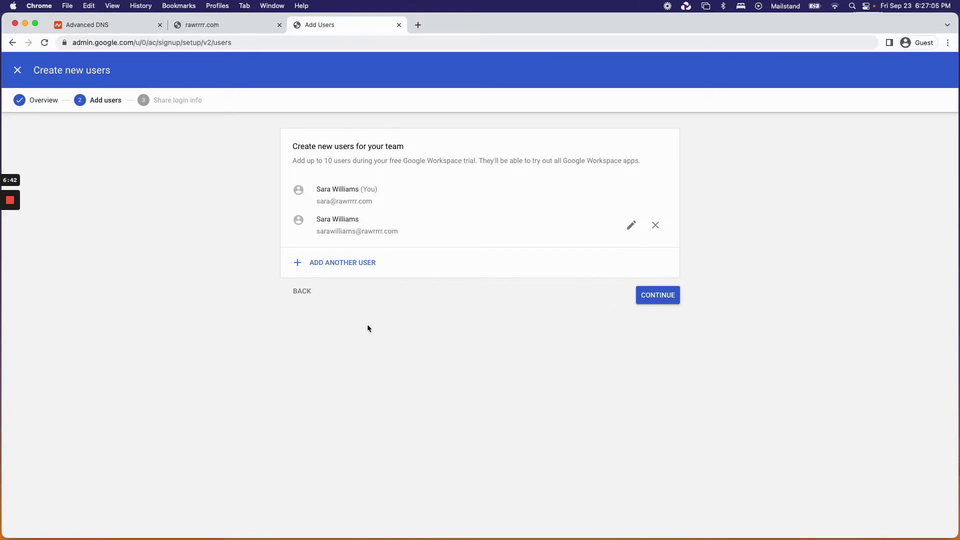
pyautogui.click(644, 294)
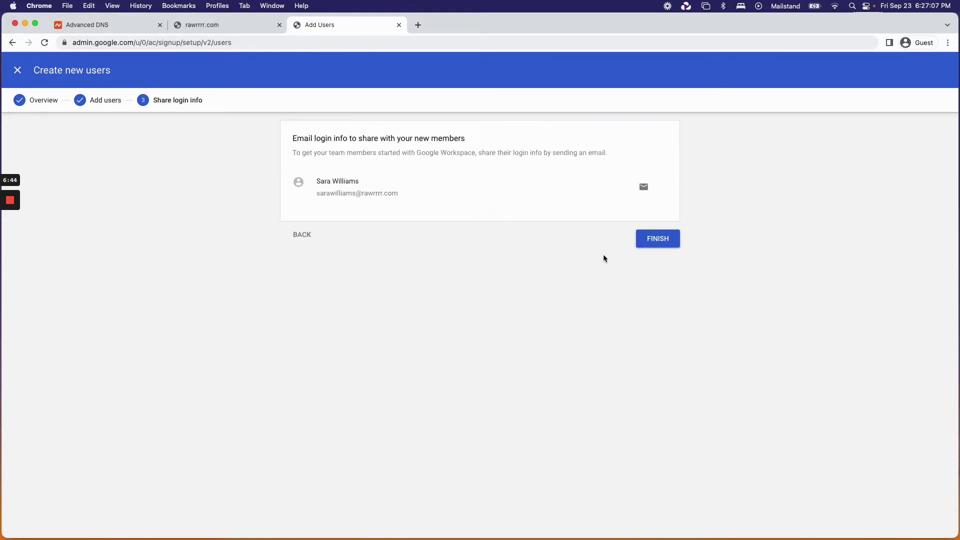
# Finish the create-users wizard and begin activating Gmail for rawrrrr.com.
pyautogui.click(655, 240)
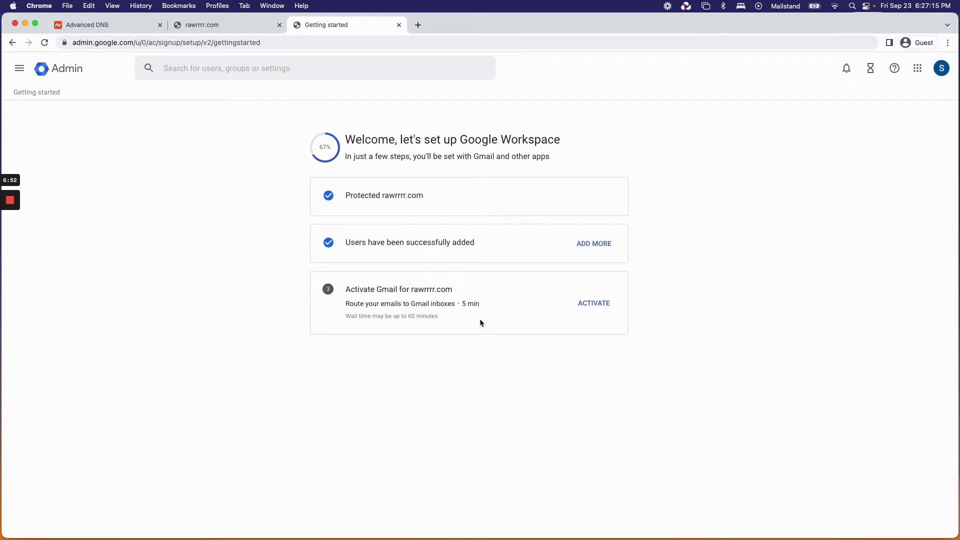
pyautogui.moveTo(479, 320); pyautogui.dragTo(439, 315)
pyautogui.click(347, 321)
pyautogui.click(439, 315)
pyautogui.click(594, 303)
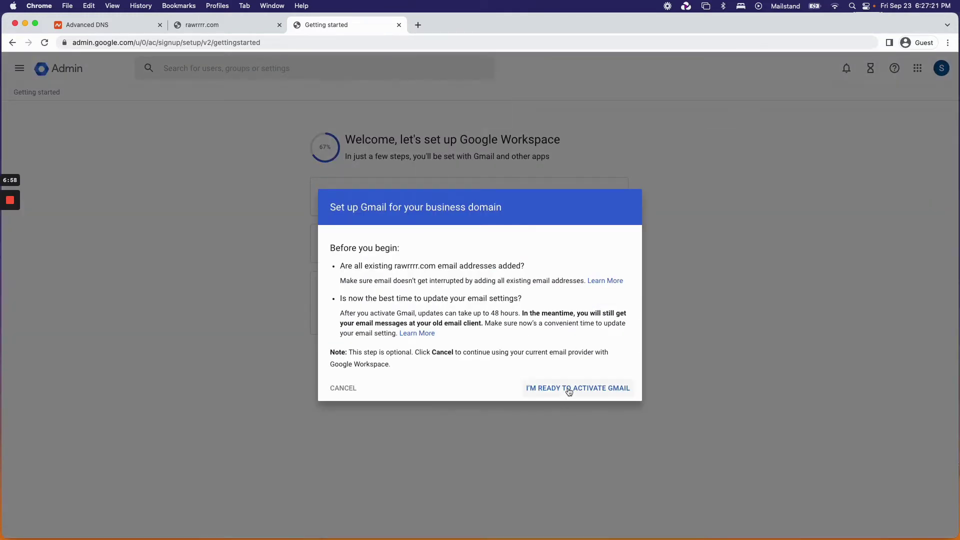
pyautogui.click(569, 389)
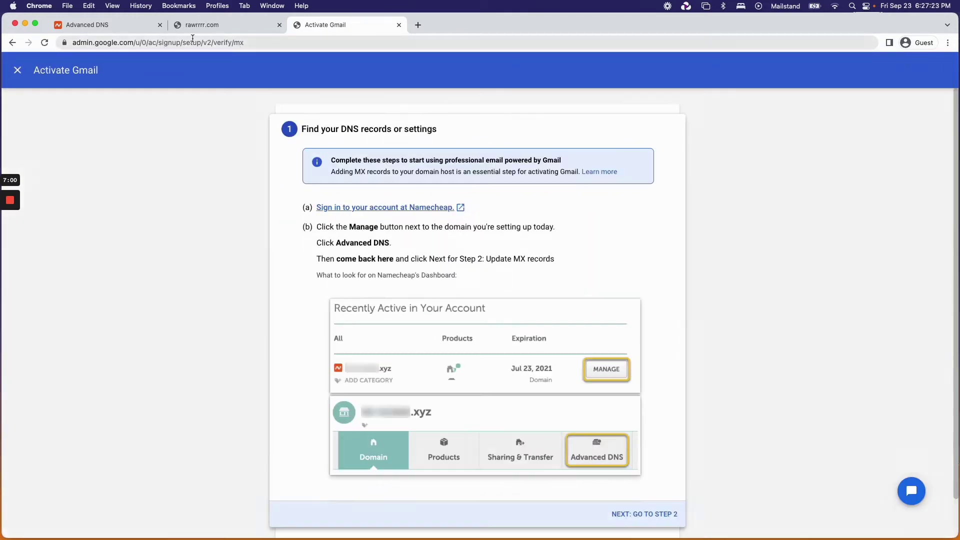
# Check Namecheap's DNS page, then advance Gmail activation to step 2, Add the Google MX records.
pyautogui.click(105, 31)
pyautogui.scroll(1, 161, 83)
pyautogui.moveTo(349, 176); pyautogui.dragTo(275, 177)
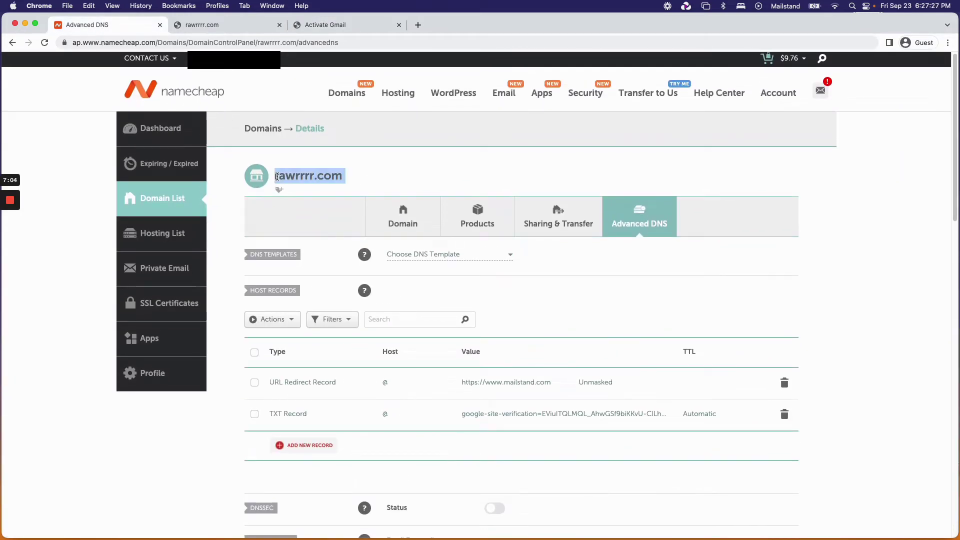
pyautogui.click(367, 179)
pyautogui.click(312, 22)
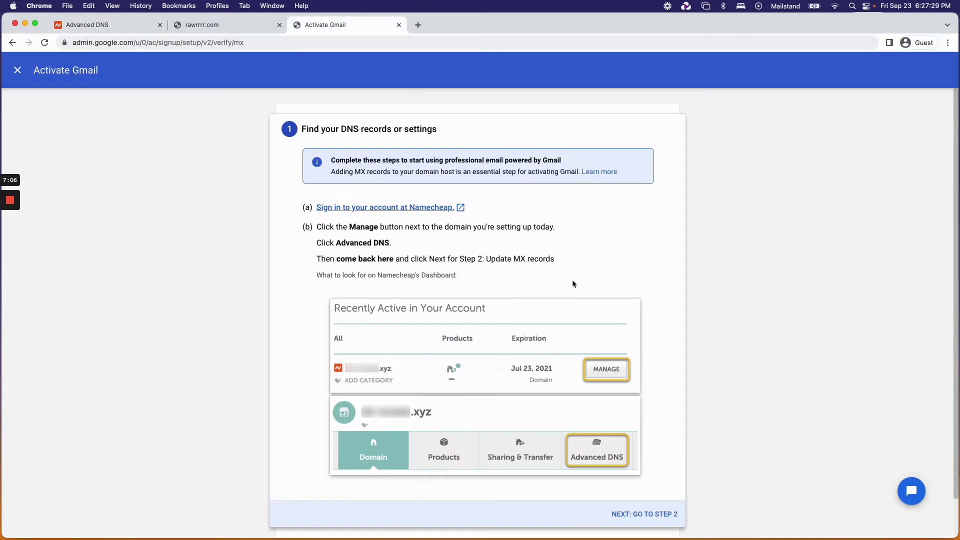
pyautogui.scroll(-1, 572, 280)
pyautogui.click(645, 470)
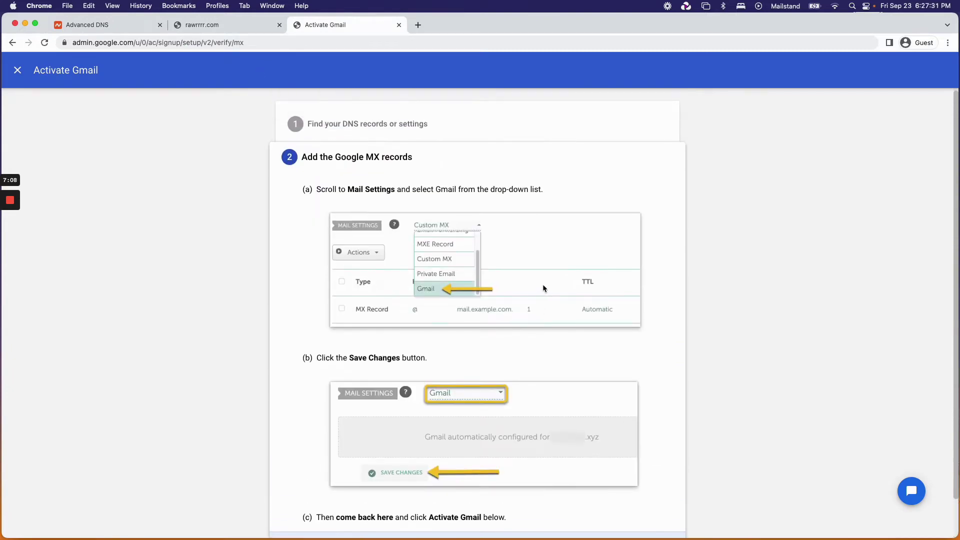
pyautogui.click(133, 25)
# Switch rawrrrr.com's Namecheap Mail Settings from Email Forwarding to Gmail and save them.
pyautogui.scroll(-4, 519, 306)
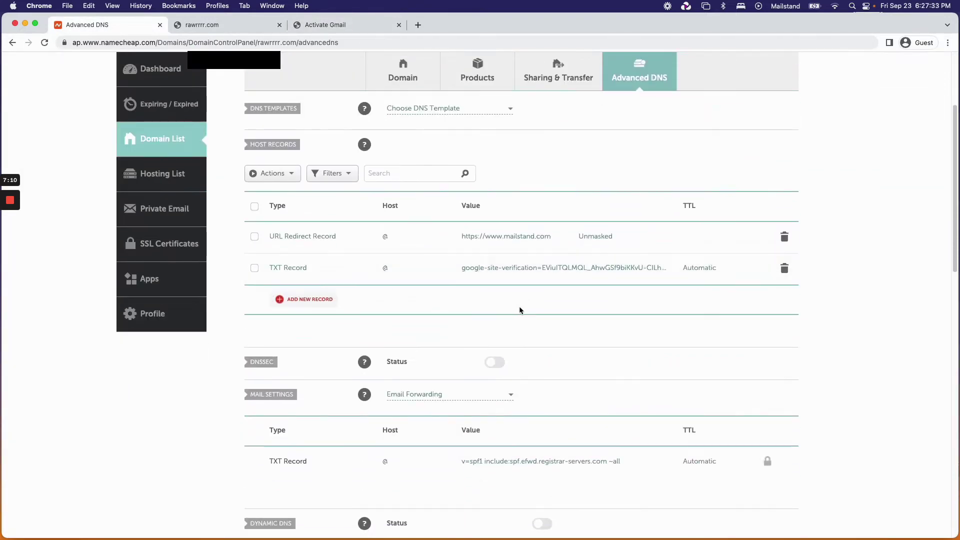
pyautogui.click(509, 366)
pyautogui.scroll(-1, 450, 451)
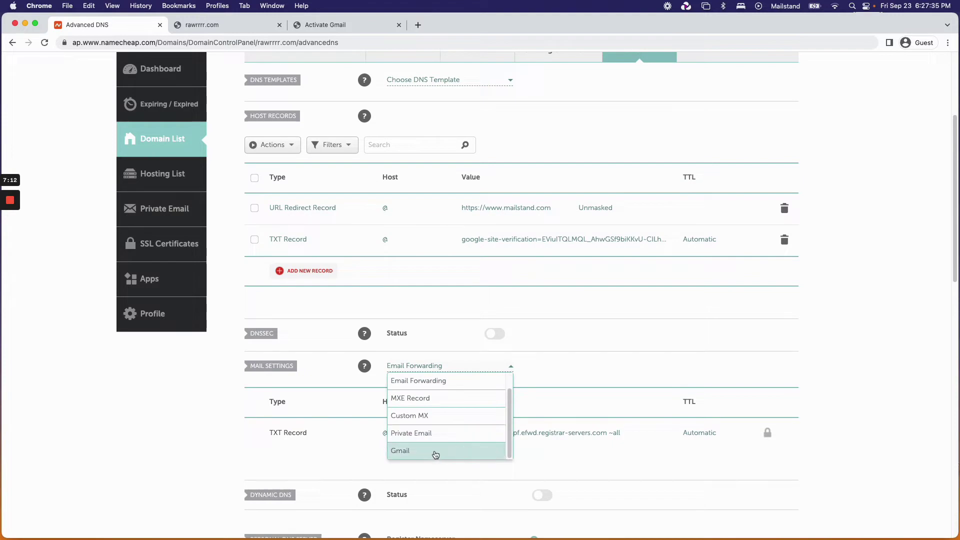
pyautogui.click(434, 452)
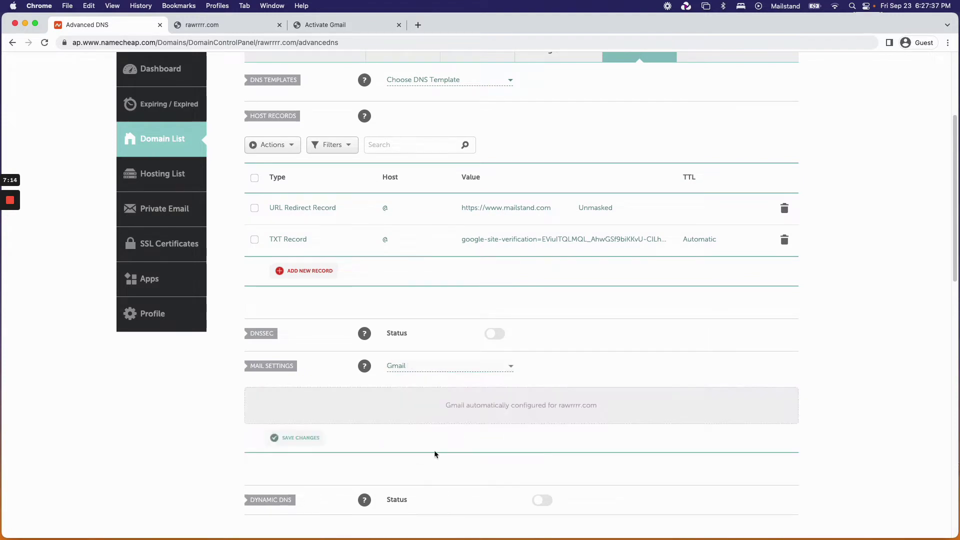
pyautogui.click(329, 29)
pyautogui.scroll(-3, 521, 279)
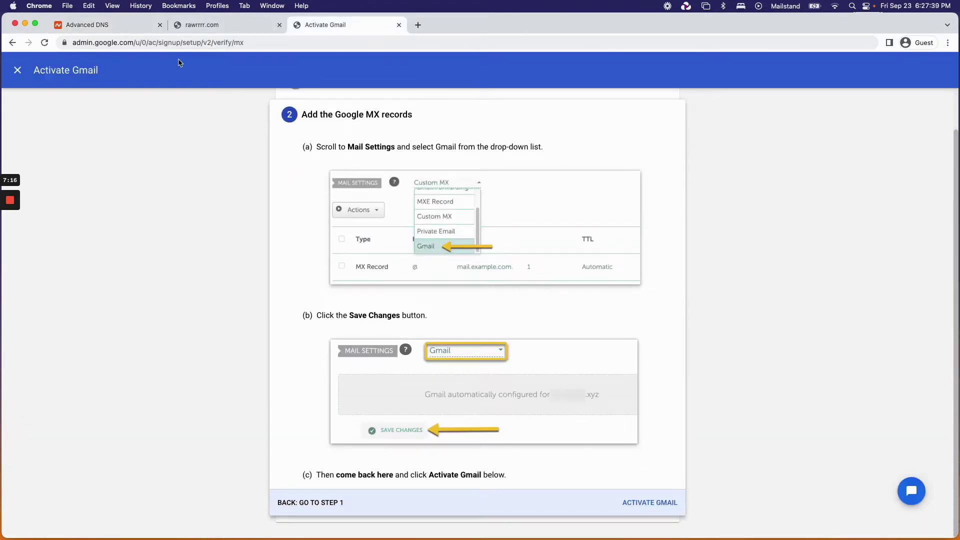
pyautogui.click(133, 25)
pyautogui.scroll(-5, 440, 374)
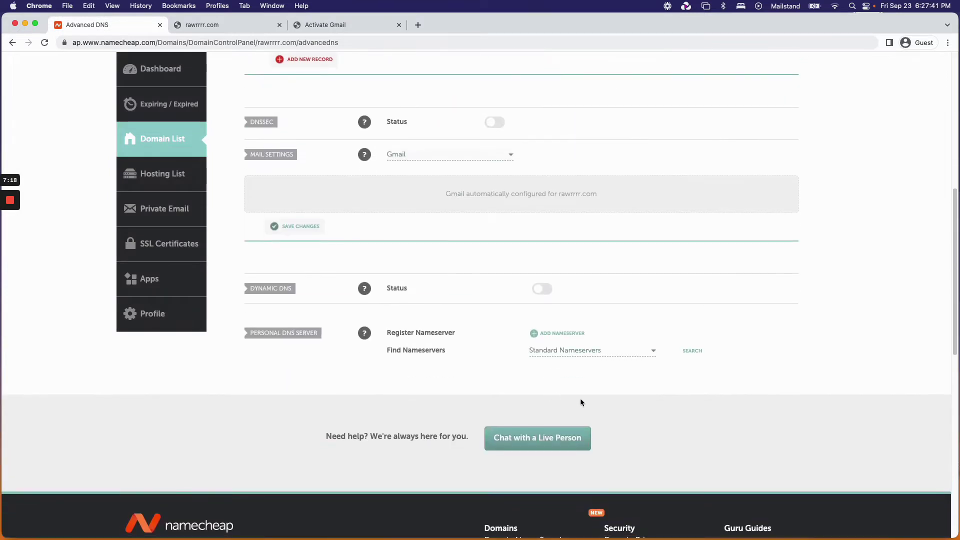
pyautogui.scroll(3, 580, 398)
pyautogui.scroll(2, 500, 325)
pyautogui.click(305, 464)
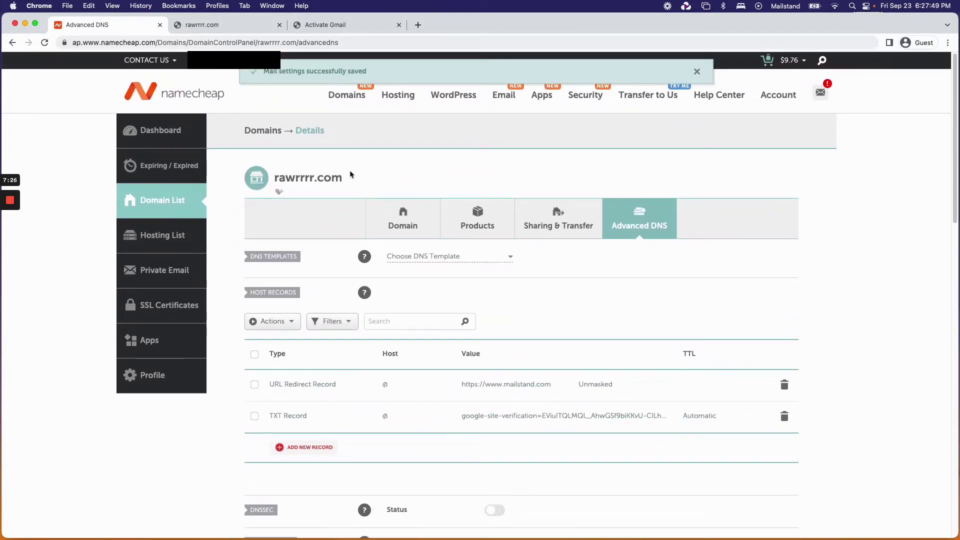
pyautogui.scroll(-4, 550, 271)
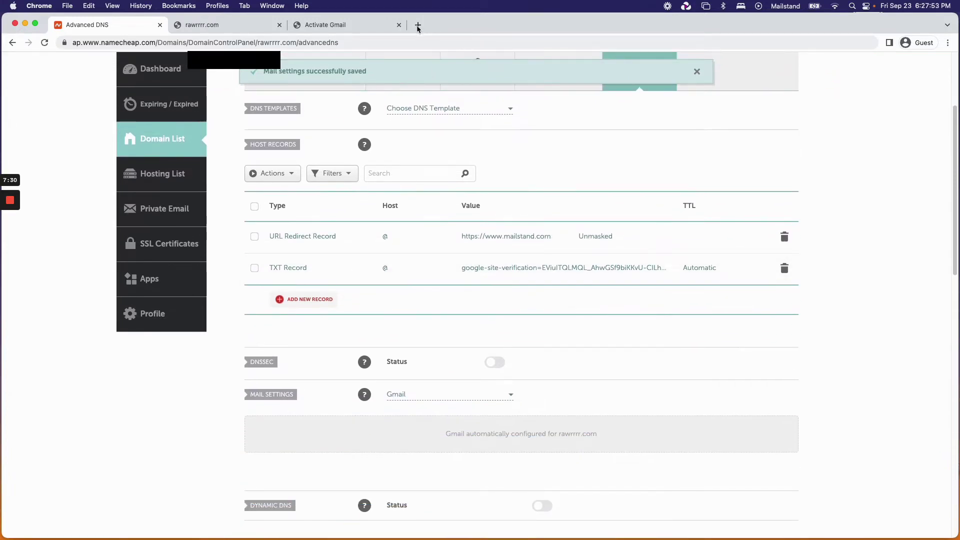
pyautogui.scroll(4, 560, 190)
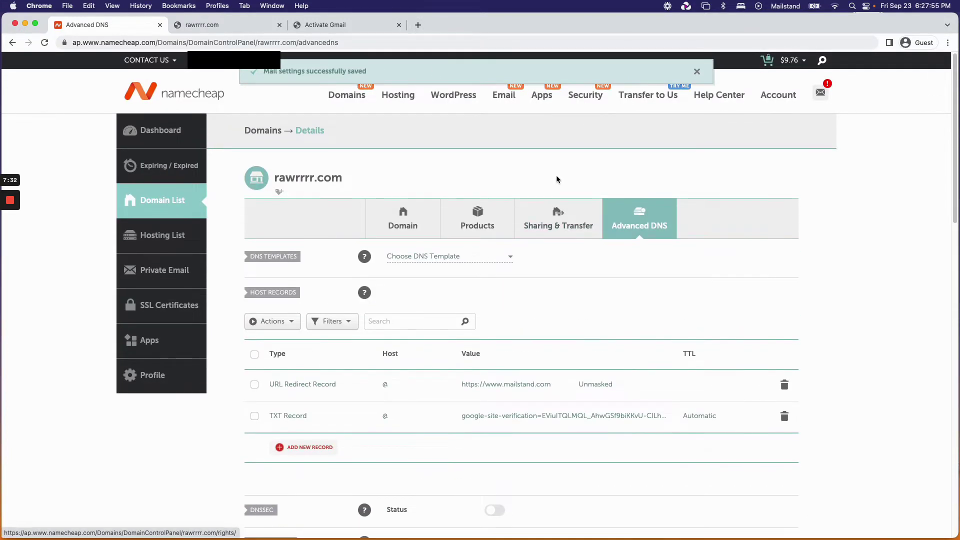
# Search Google for 'mx records gmail' in a new tab and open the Activate Gmail for Google Workspace article.
pyautogui.click(418, 25)
pyautogui.write('mxrecords')
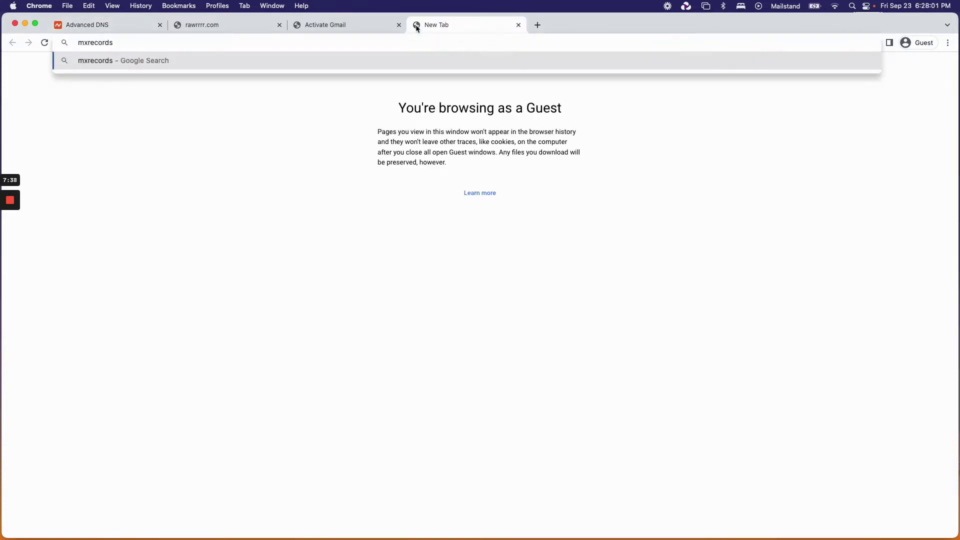
pyautogui.write(' gmail')
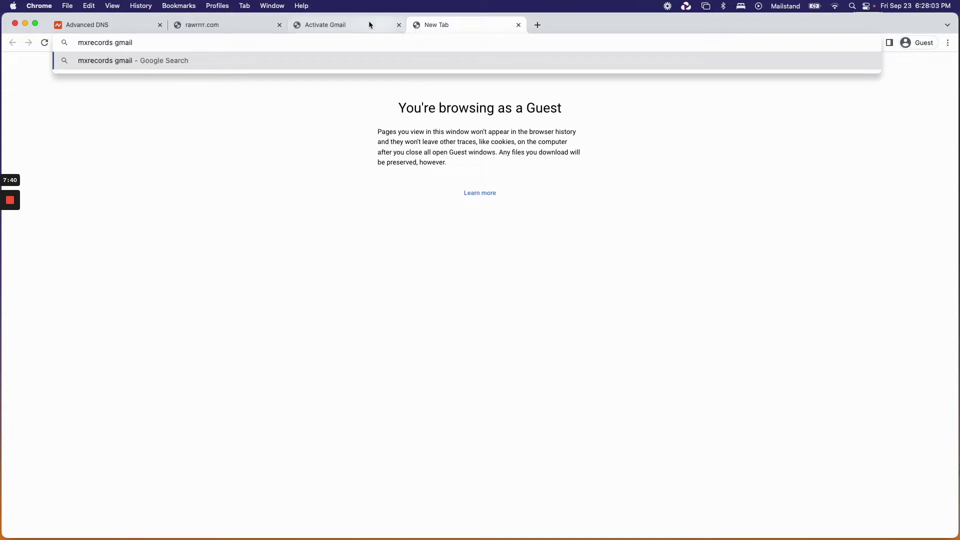
pyautogui.click(87, 42)
pyautogui.press('Return')
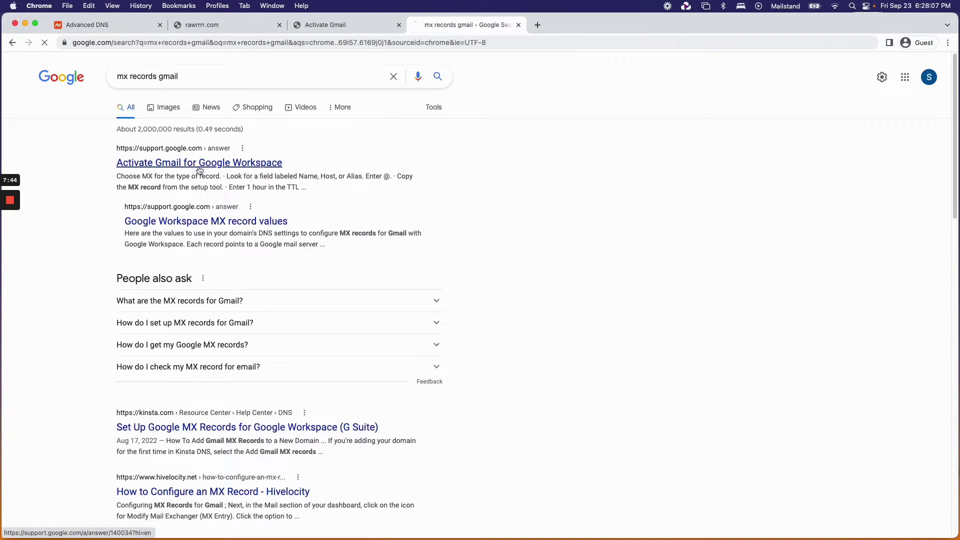
pyautogui.click(219, 163)
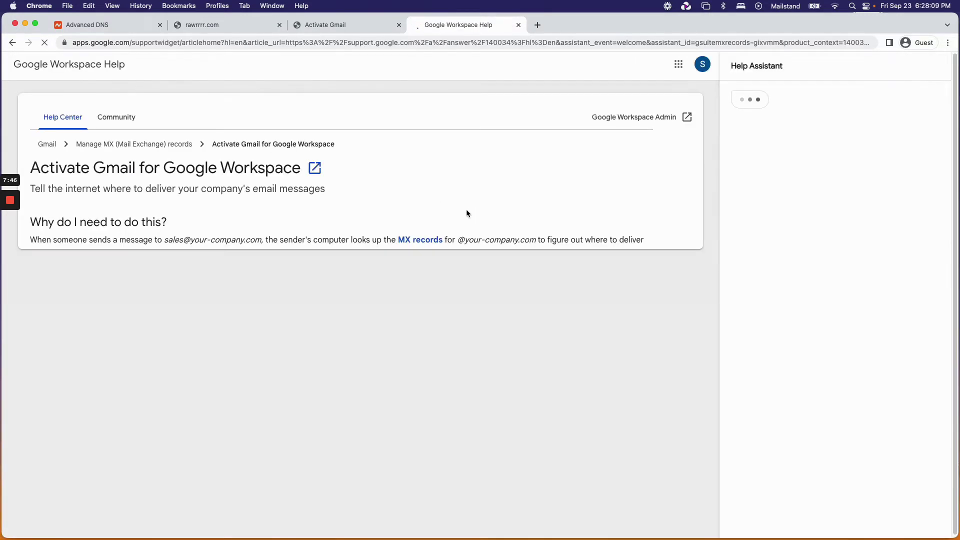
# Read the article, expanding the subdomain MX records instructions, then return to the Advanced DNS tab.
pyautogui.scroll(-20, 448, 340)
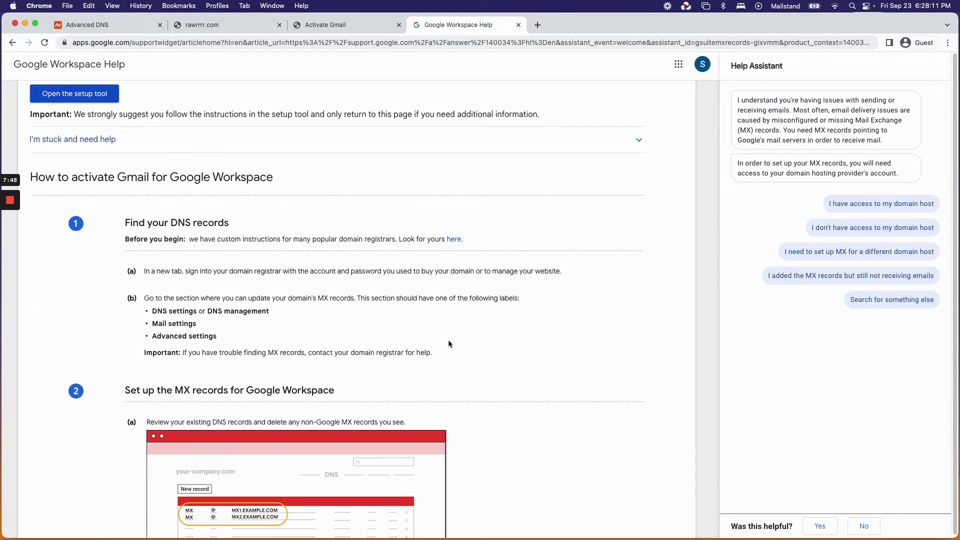
pyautogui.scroll(-10, 448, 340)
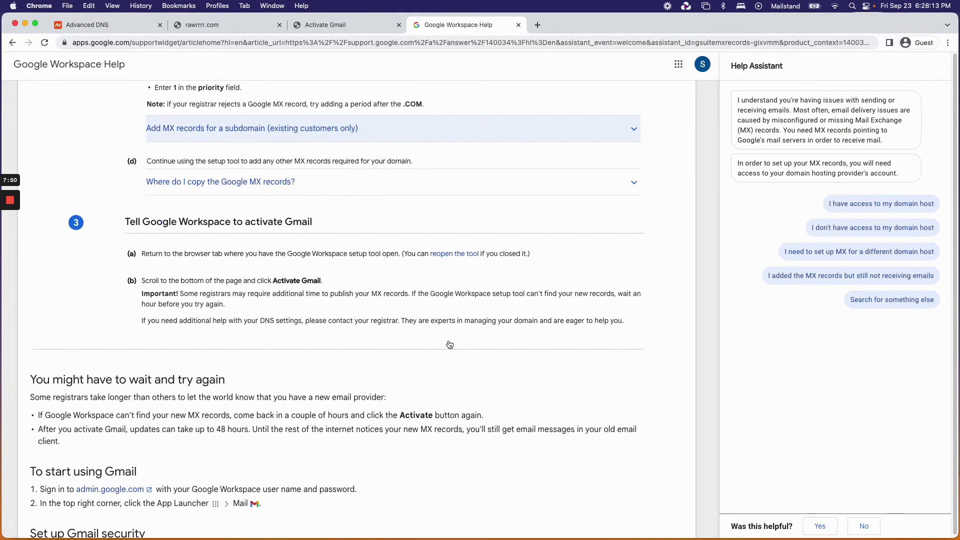
pyautogui.click(453, 128)
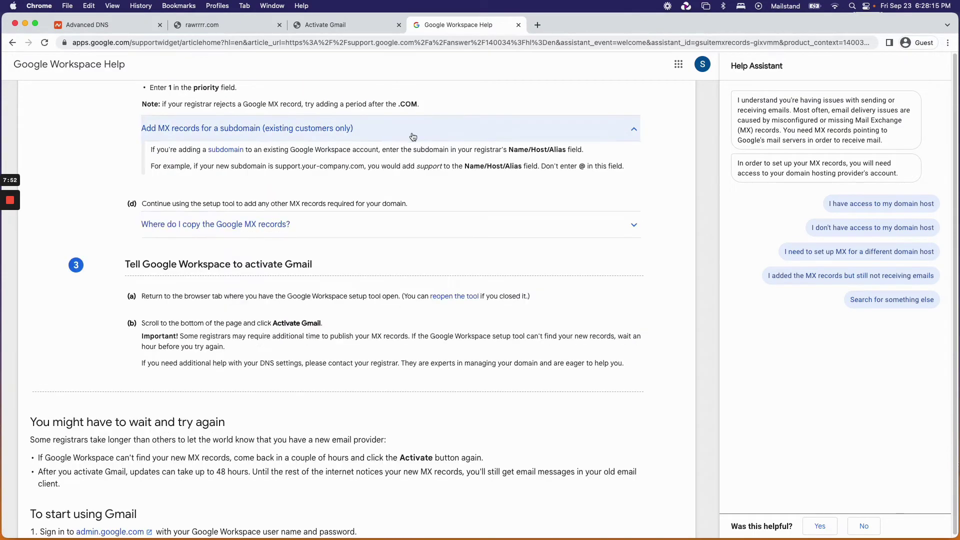
pyautogui.scroll(-9, 433, 296)
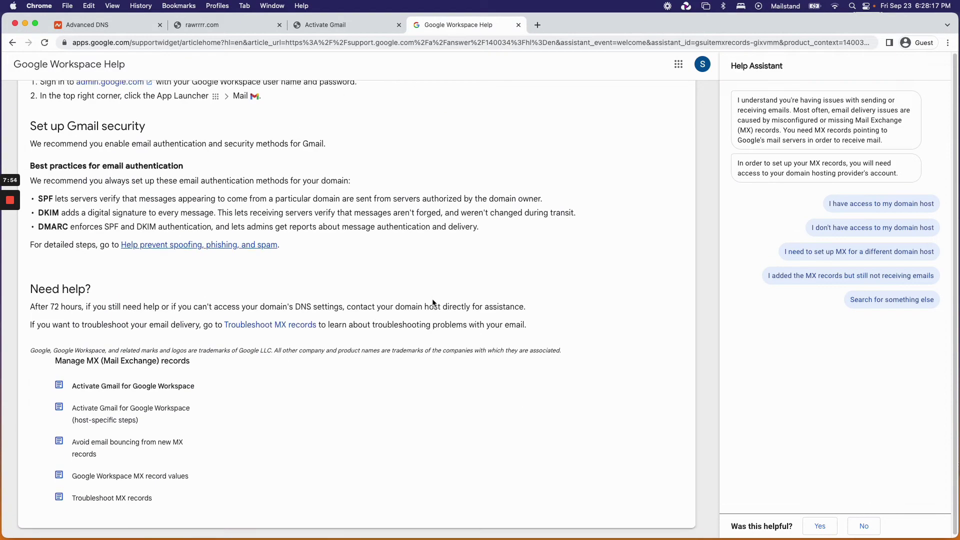
pyautogui.scroll(15, 433, 303)
pyautogui.scroll(20, 433, 302)
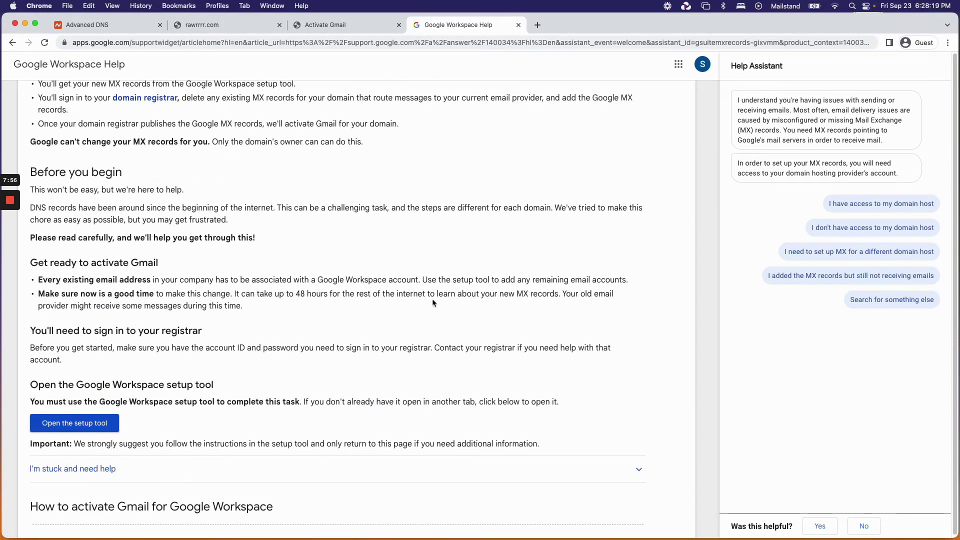
pyautogui.scroll(5, 432, 303)
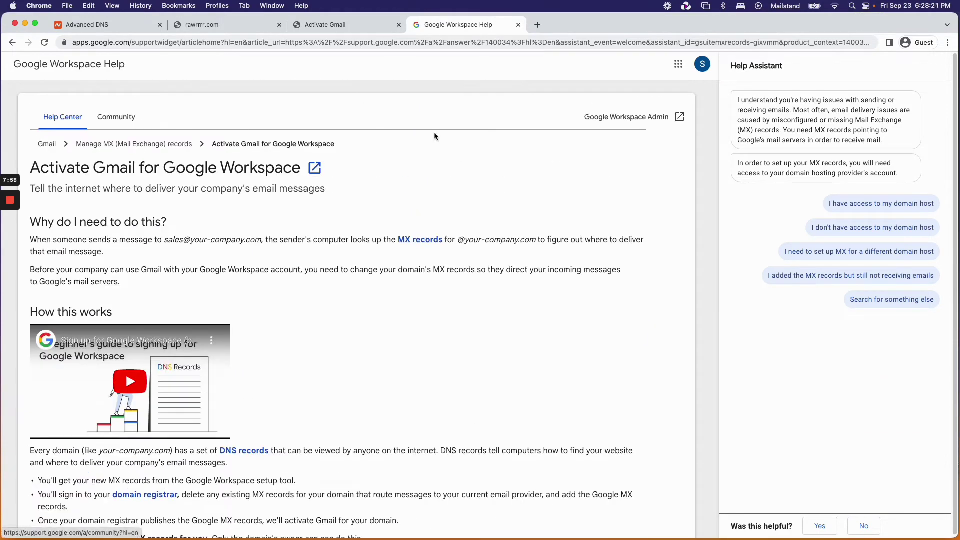
pyautogui.click(104, 28)
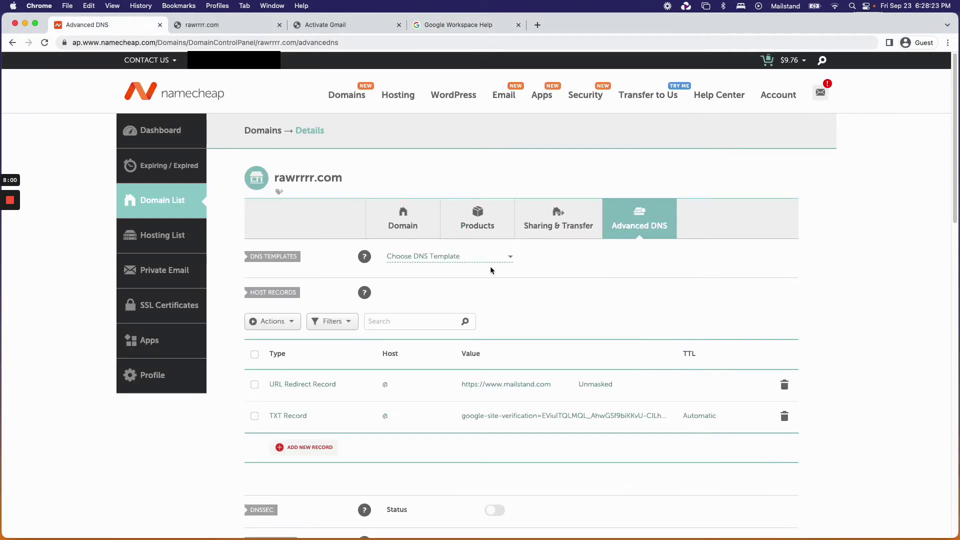
# Review the rawrrrr.com Advanced DNS page header and domain name.
pyautogui.scroll(2, 545, 270)
pyautogui.moveTo(221, 107); pyautogui.dragTo(132, 96)
pyautogui.click(119, 97)
pyautogui.moveTo(83, 96); pyautogui.dragTo(242, 100)
pyautogui.click(234, 103)
pyautogui.moveTo(349, 176); pyautogui.dragTo(274, 178)
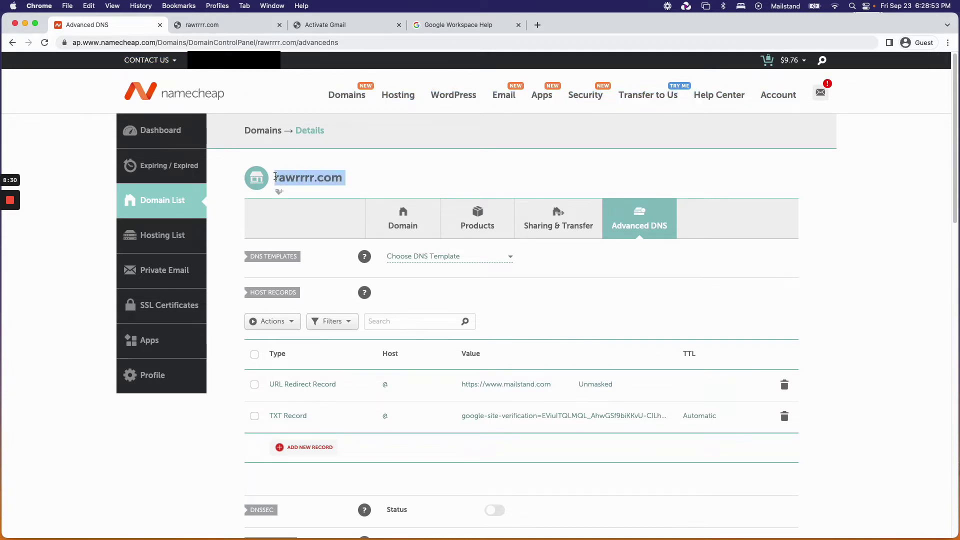
pyautogui.click(402, 178)
# Compare the Activate Gmail step 2 instructions against the DNS page, ending on the Activate Gmail setup.
pyautogui.click(350, 25)
pyautogui.scroll(2, 391, 133)
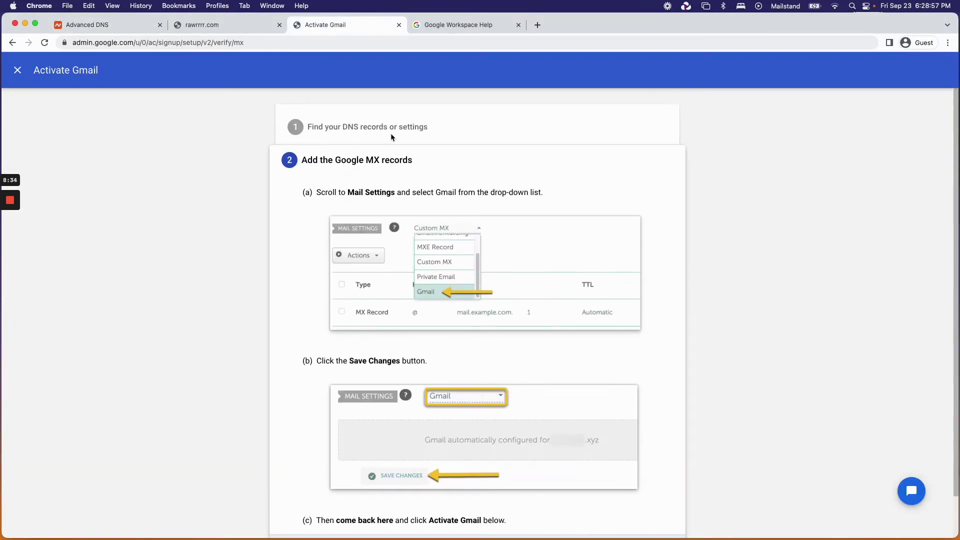
pyautogui.scroll(-2, 434, 177)
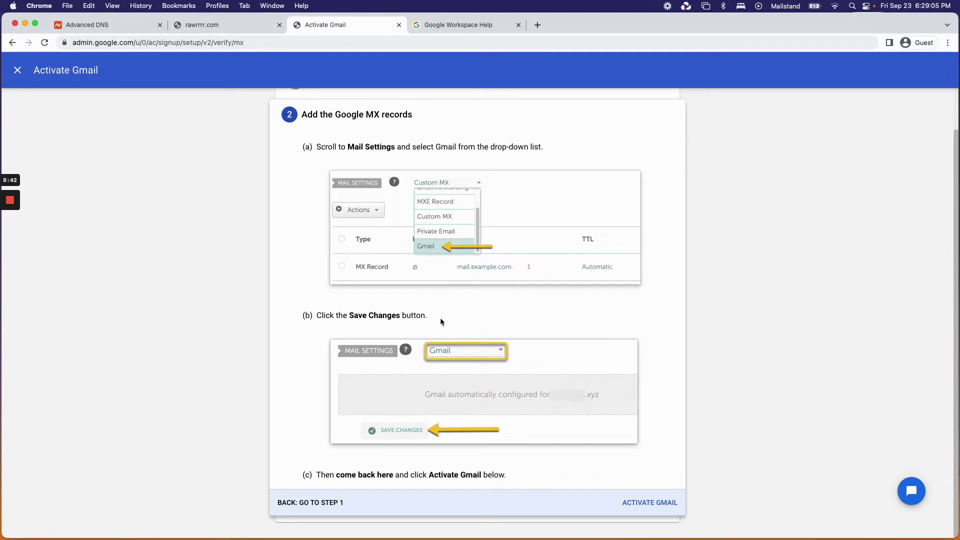
pyautogui.scroll(2, 441, 319)
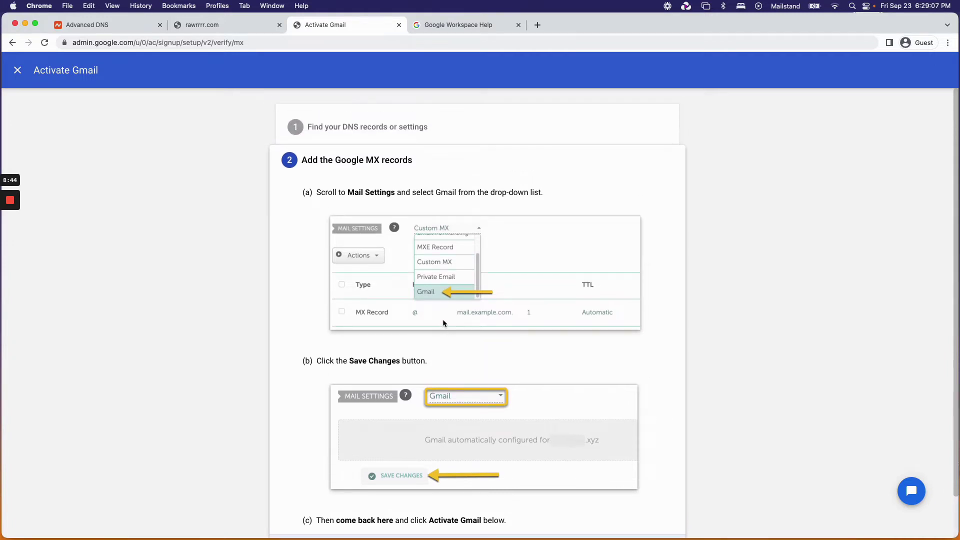
pyautogui.click(137, 29)
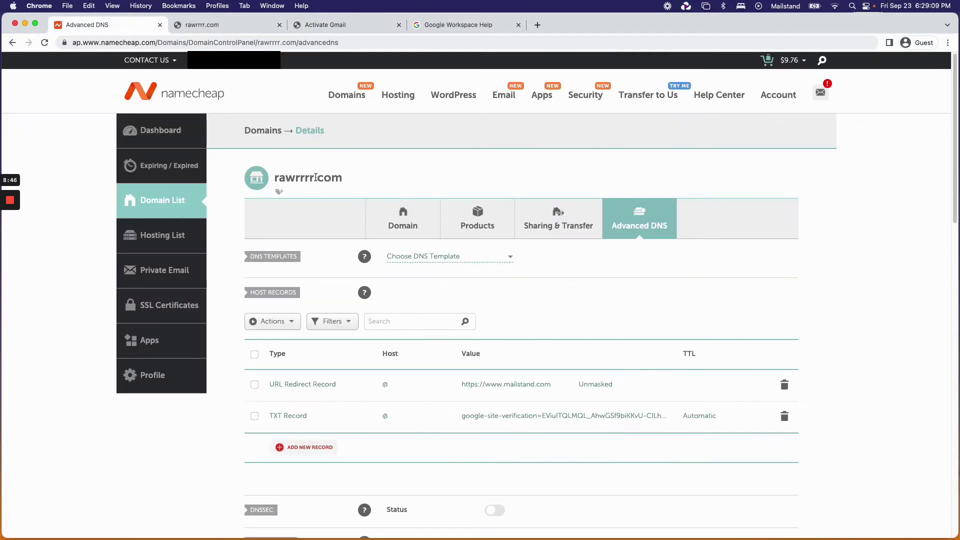
pyautogui.moveTo(343, 178); pyautogui.dragTo(277, 177)
pyautogui.click(364, 24)
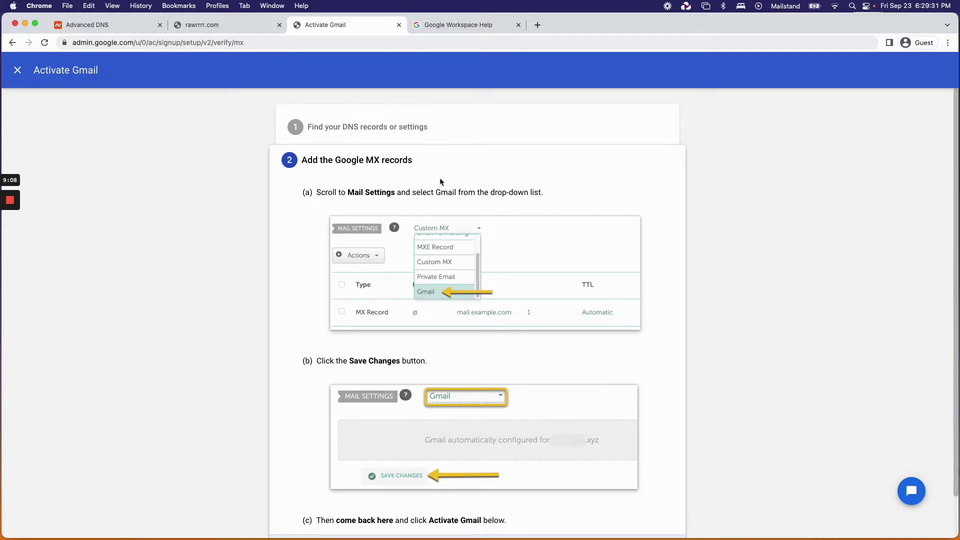
pyautogui.scroll(-2, 439, 178)
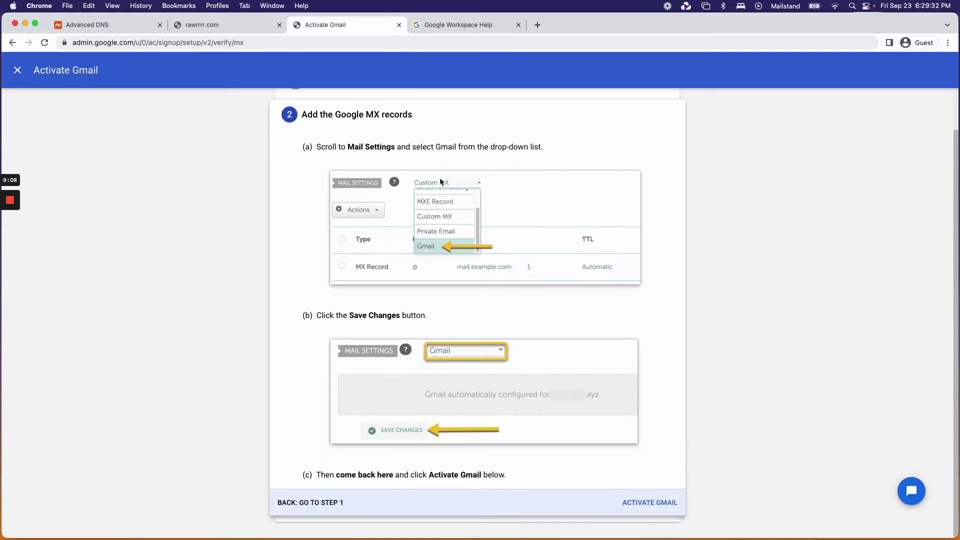
pyautogui.click(653, 503)
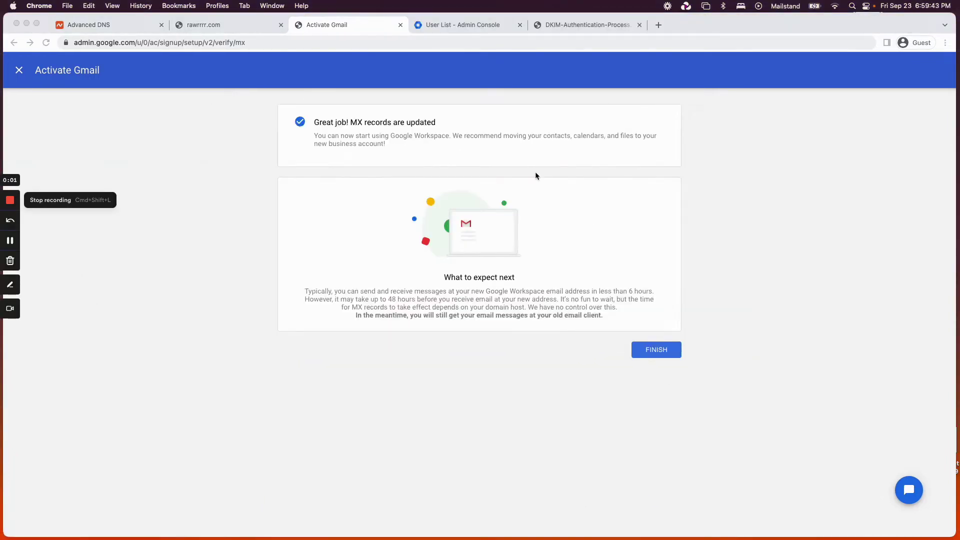
pyautogui.moveTo(436, 122); pyautogui.dragTo(316, 125)
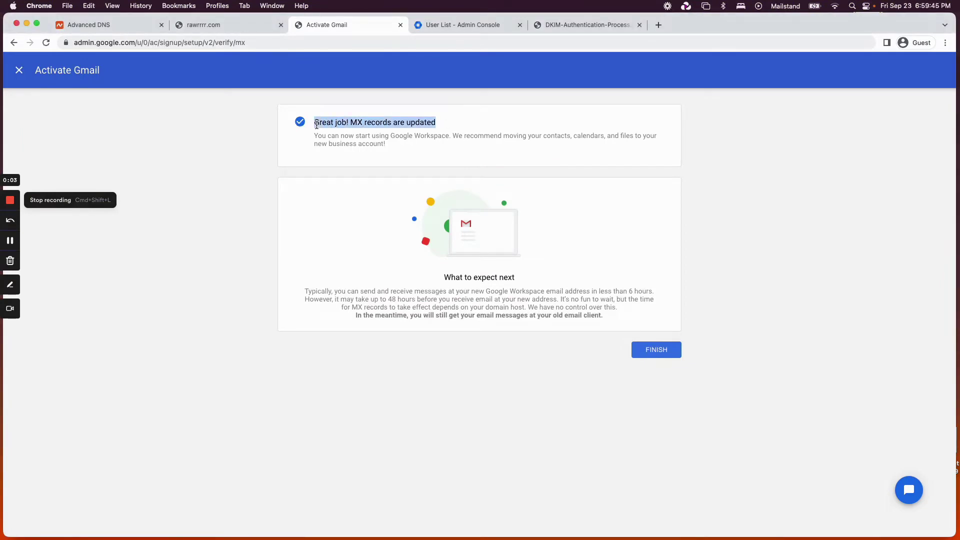
pyautogui.click(484, 123)
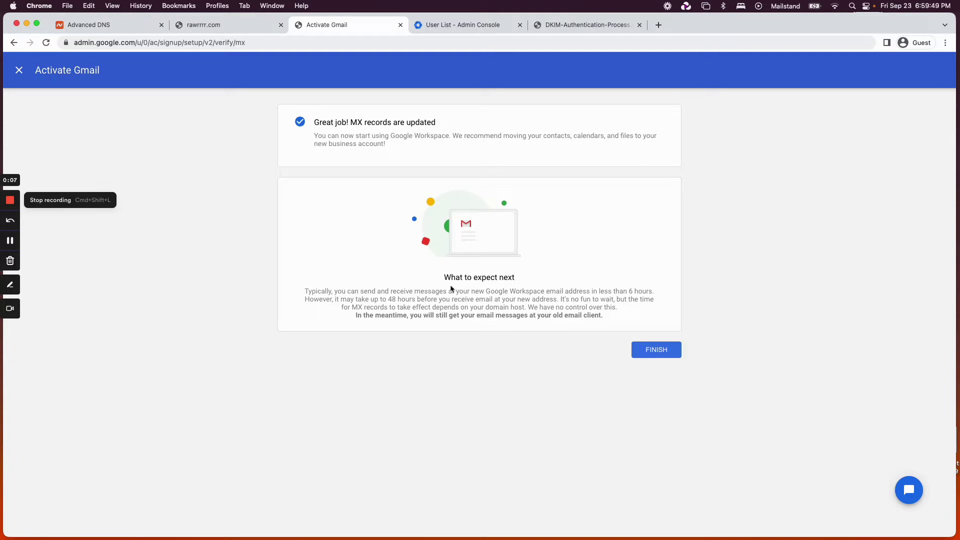
pyautogui.moveTo(388, 299); pyautogui.dragTo(418, 297)
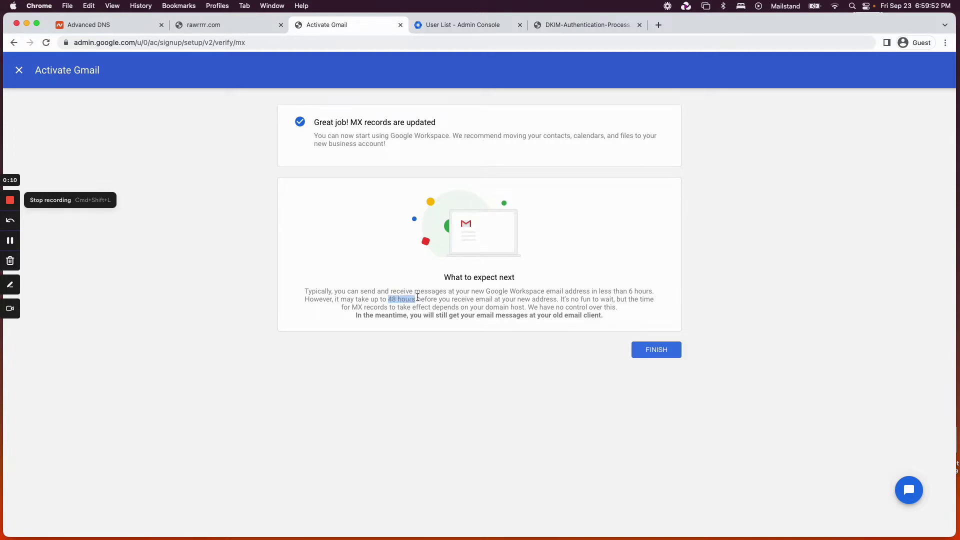
pyautogui.click(384, 310)
# Load gmail.com in a new tab and check which rawrrrr.com account is signed in.
pyautogui.click(658, 27)
pyautogui.write('gmail.c')
pyautogui.press('Return')
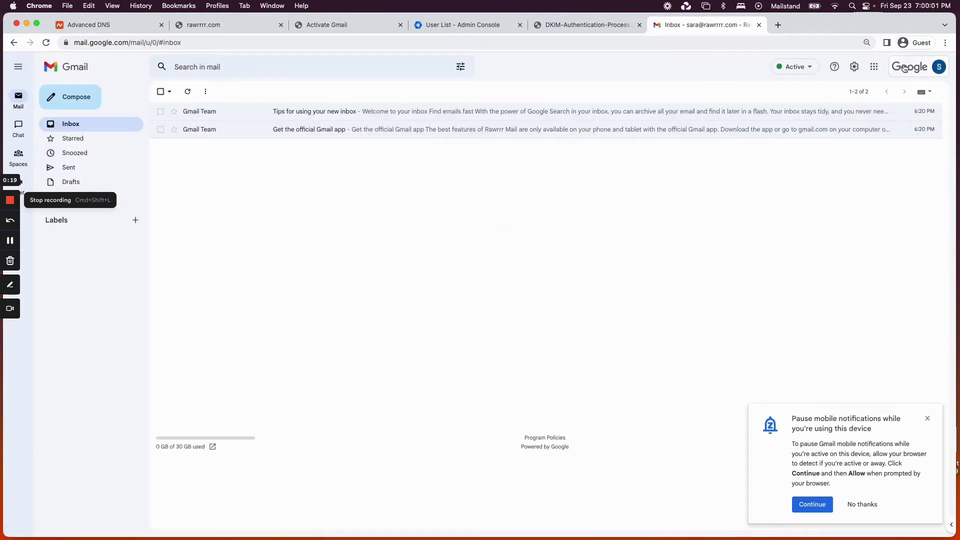
pyautogui.click(906, 69)
pyautogui.moveTo(843, 167); pyautogui.dragTo(931, 170)
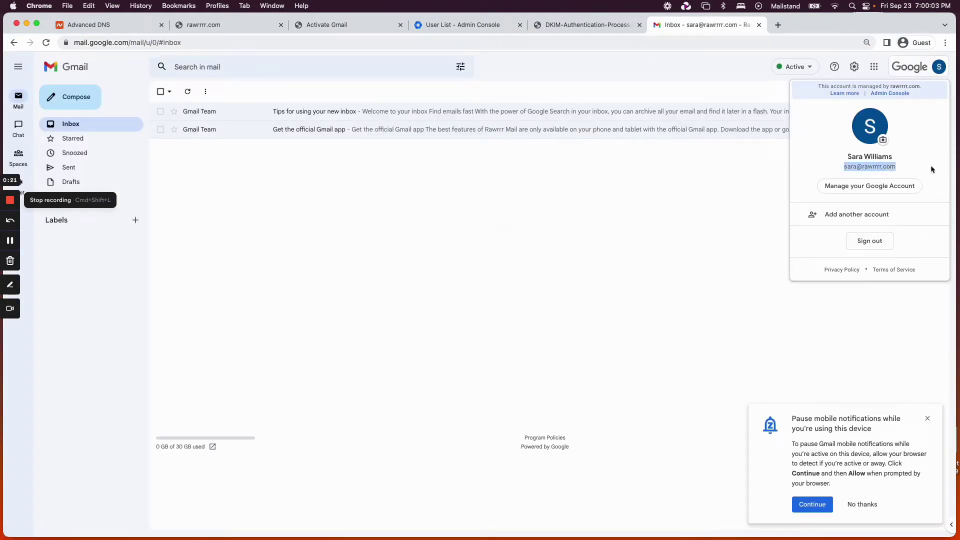
pyautogui.click(931, 169)
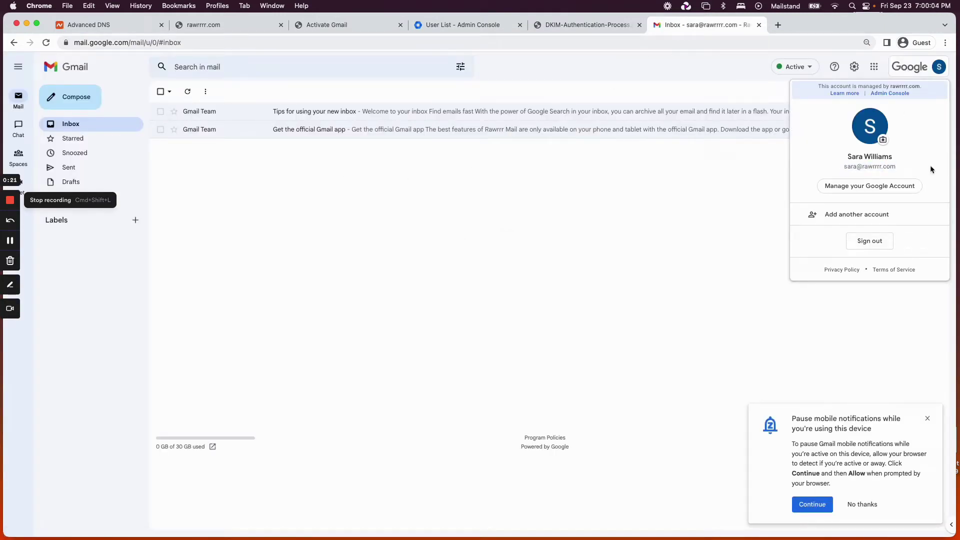
pyautogui.click(622, 206)
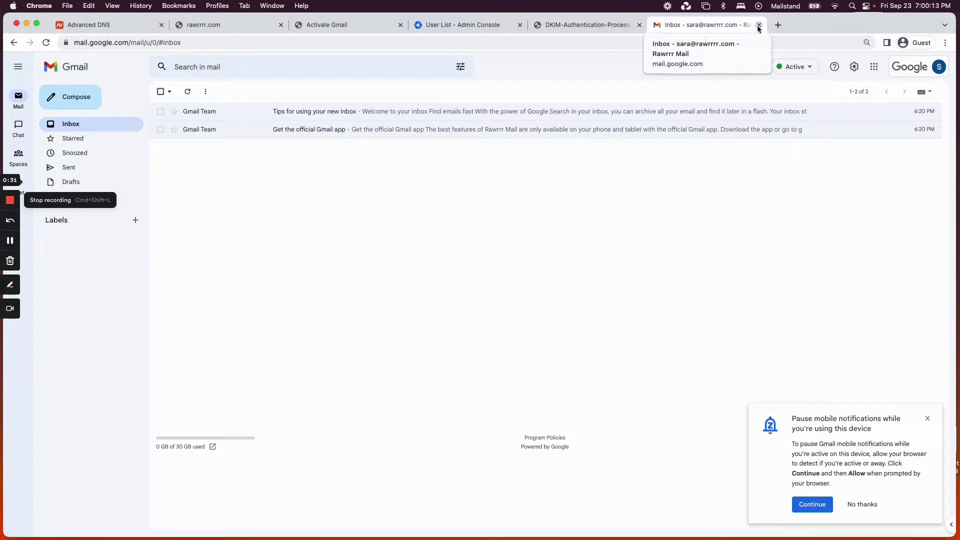
# Dismiss the mobile notifications prompt, glance at the DNS page, and return to Activate Gmail.
pyautogui.click(927, 419)
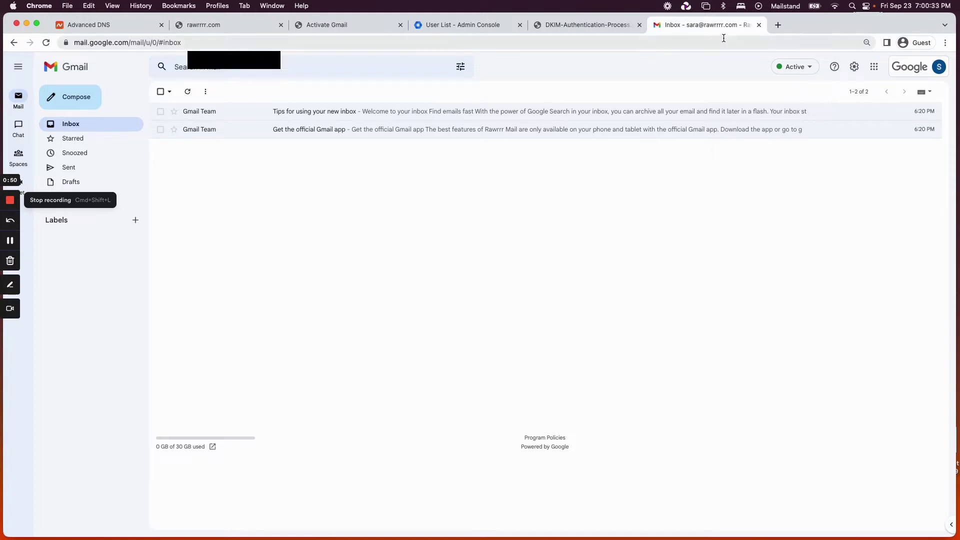
pyautogui.click(102, 26)
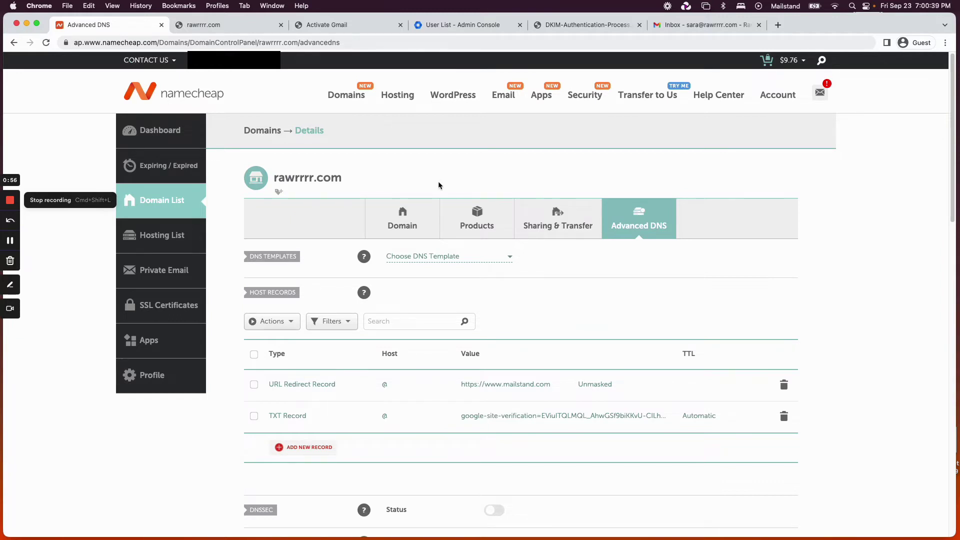
pyautogui.click(741, 29)
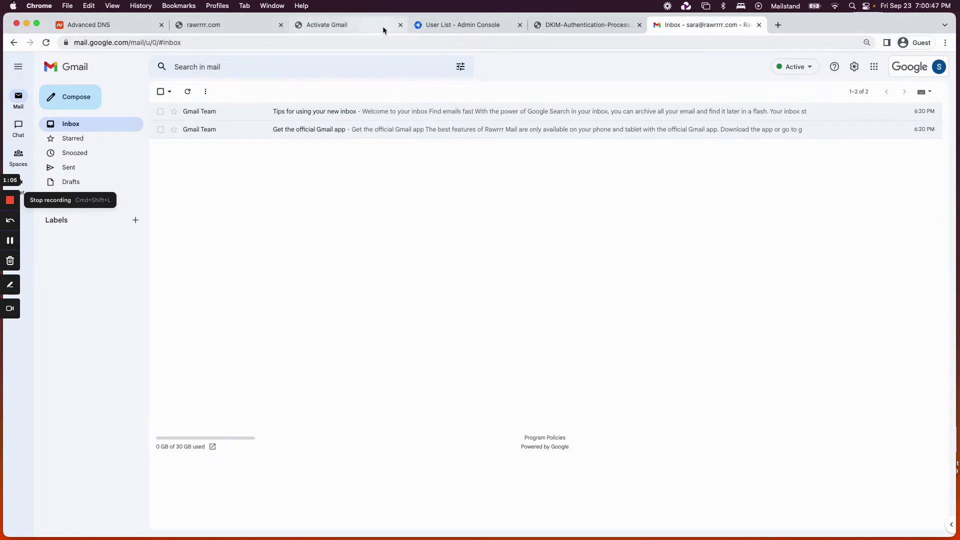
pyautogui.click(359, 30)
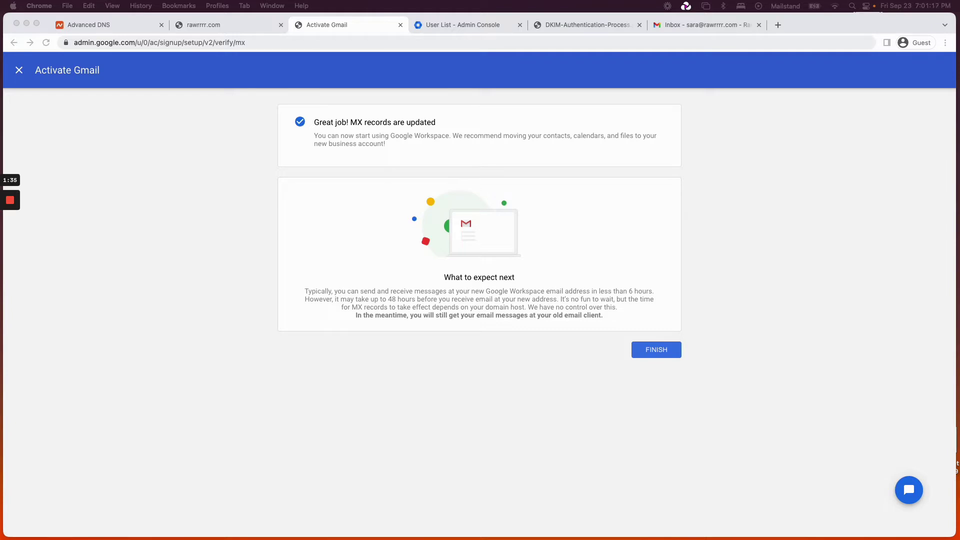
# View the How DKIM Authentication Works diagram, zooming it to full size and back.
pyautogui.click(599, 28)
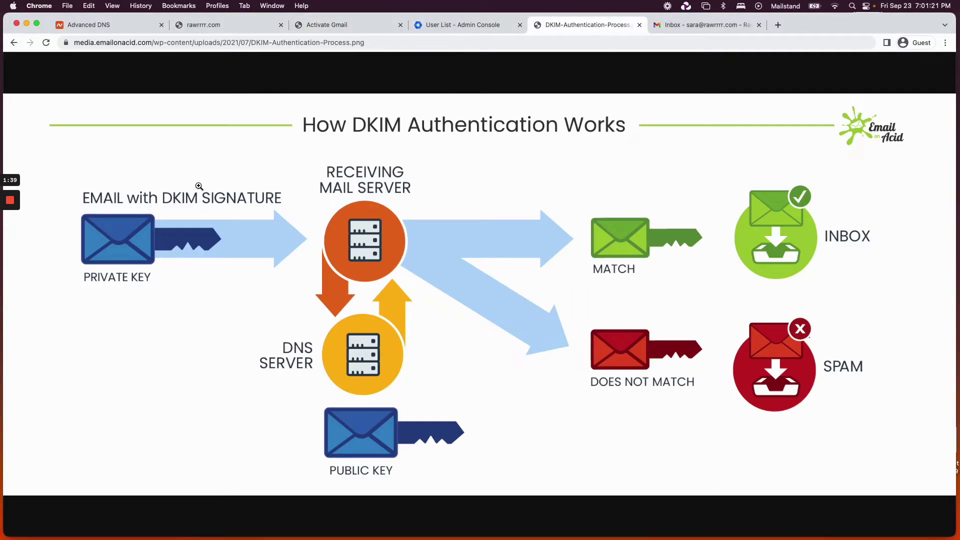
pyautogui.click(68, 313)
pyautogui.click(76, 306)
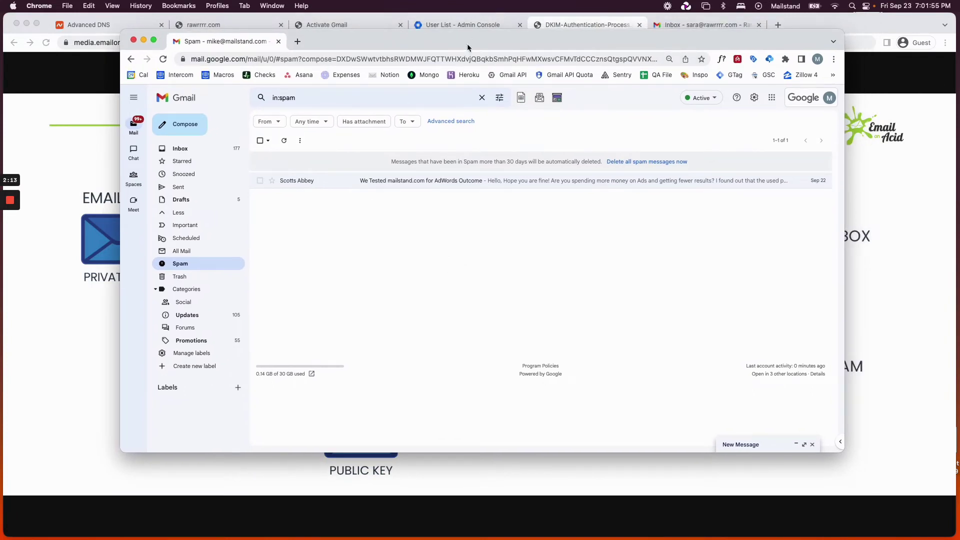
# Enlarge the second Gmail window and open the 'We Tested mailstand.com for AdWords Outcome' spam email.
pyautogui.moveTo(467, 44); pyautogui.dragTo(383, 27)
pyautogui.moveTo(759, 435); pyautogui.dragTo(902, 486)
pyautogui.click(451, 164)
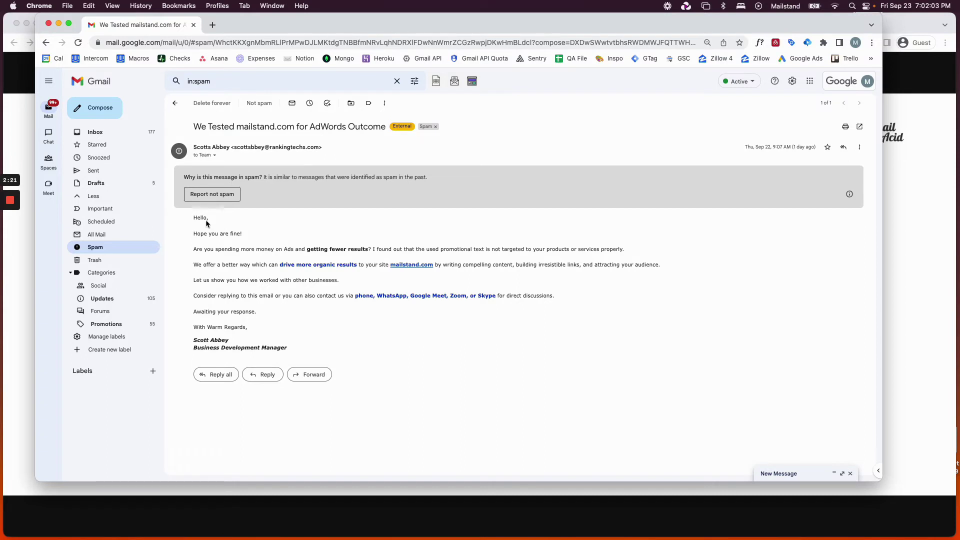
pyautogui.moveTo(225, 222); pyautogui.dragTo(266, 214)
pyautogui.click(266, 235)
# Check the message's sender and recipient details, then open its original headers via Show original.
pyautogui.click(214, 156)
pyautogui.moveTo(272, 179)
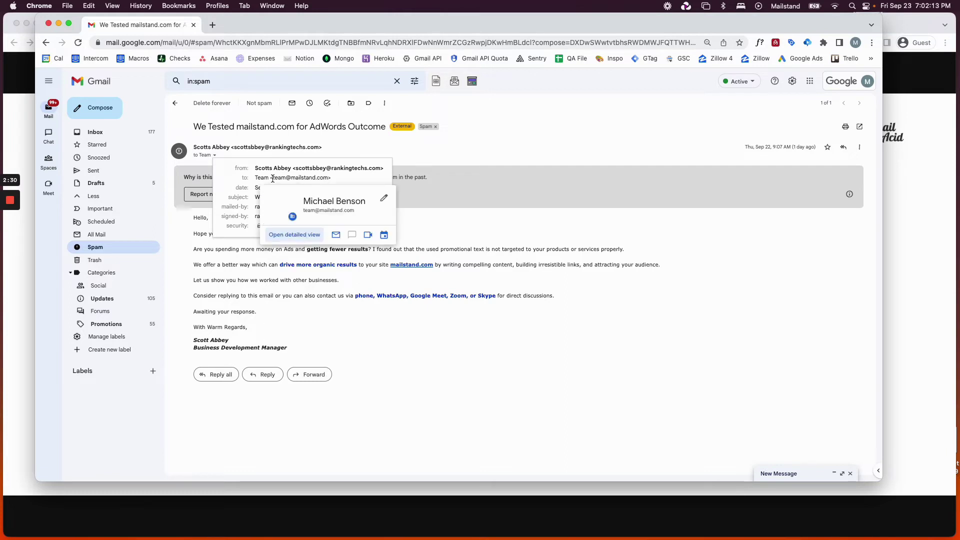
pyautogui.moveTo(272, 178); pyautogui.dragTo(333, 177)
pyautogui.click(467, 155)
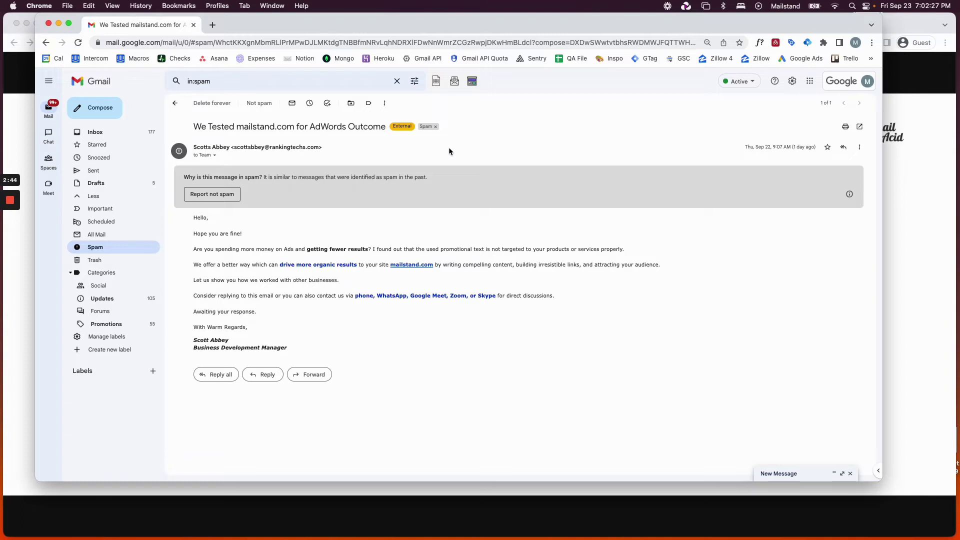
pyautogui.click(858, 148)
pyautogui.click(818, 263)
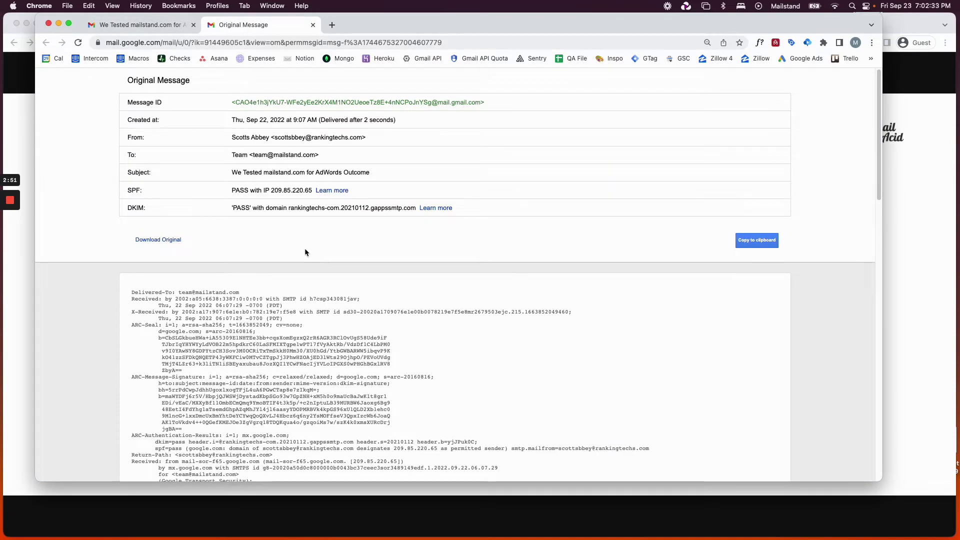
# Inspect the spam email's SPF PASS and DKIM PASS rows in the original headers.
pyautogui.moveTo(124, 190); pyautogui.dragTo(234, 193)
pyautogui.doubleClick(243, 192)
pyautogui.doubleClick(257, 191)
pyautogui.moveTo(124, 190); pyautogui.dragTo(212, 190)
pyautogui.click(212, 190)
pyautogui.moveTo(128, 207); pyautogui.dragTo(148, 207)
pyautogui.click(199, 205)
pyautogui.tripleClick(251, 209)
pyautogui.click(139, 208)
pyautogui.click(183, 155)
# Search the headers for 'dmarc', find no matches, and bring the Retool intro email window forward.
pyautogui.press('super+f')
pyautogui.write('dm')
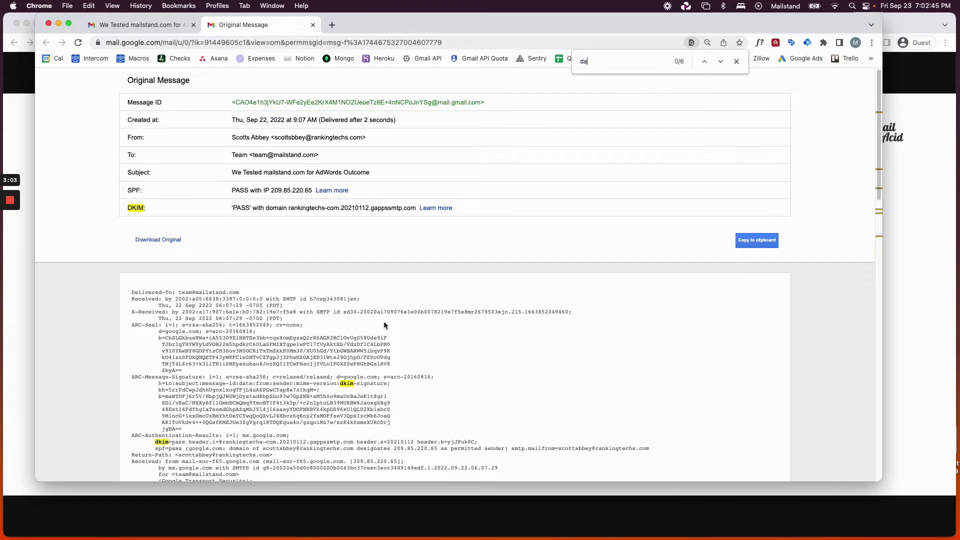
pyautogui.write('arc')
pyautogui.doubleClick(583, 61)
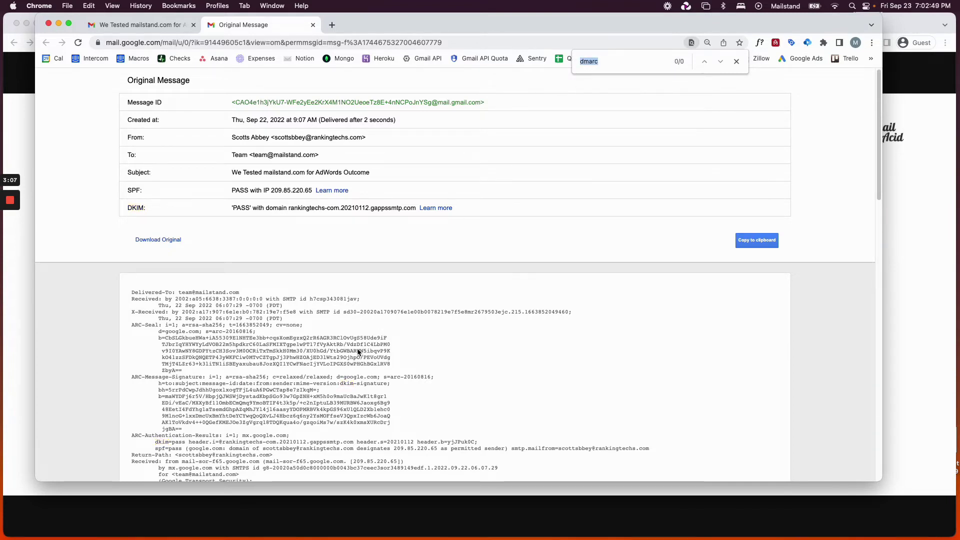
pyautogui.scroll(-1, 238, 235)
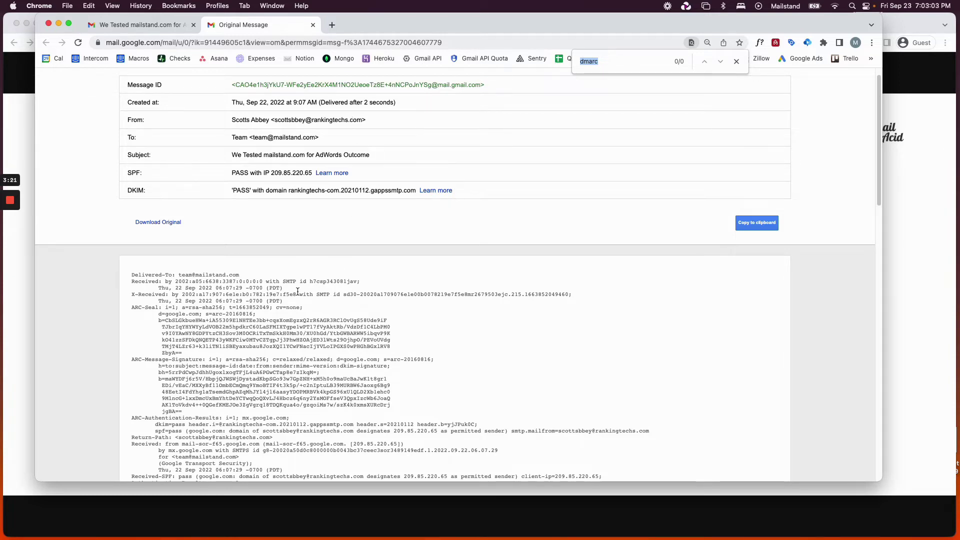
pyautogui.scroll(-1, 297, 292)
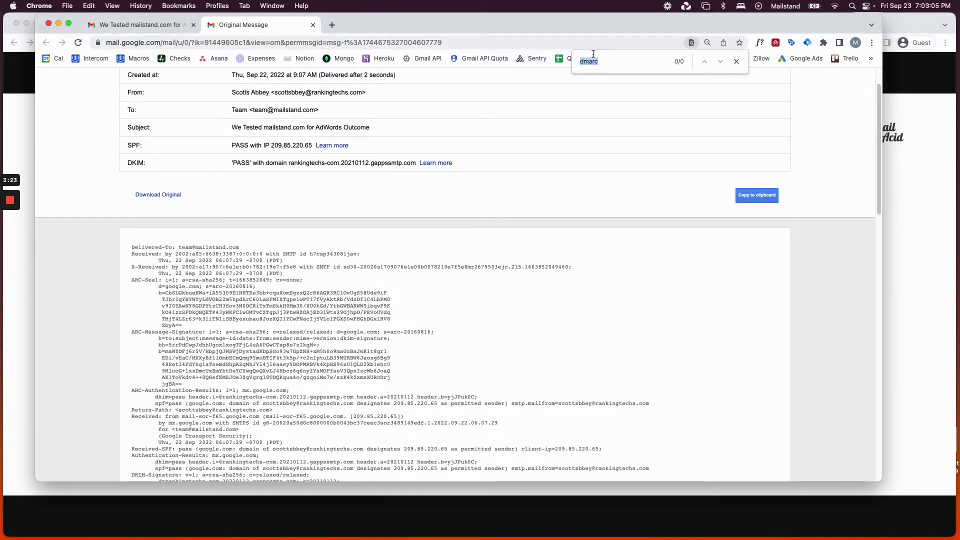
pyautogui.scroll(1, 282, 206)
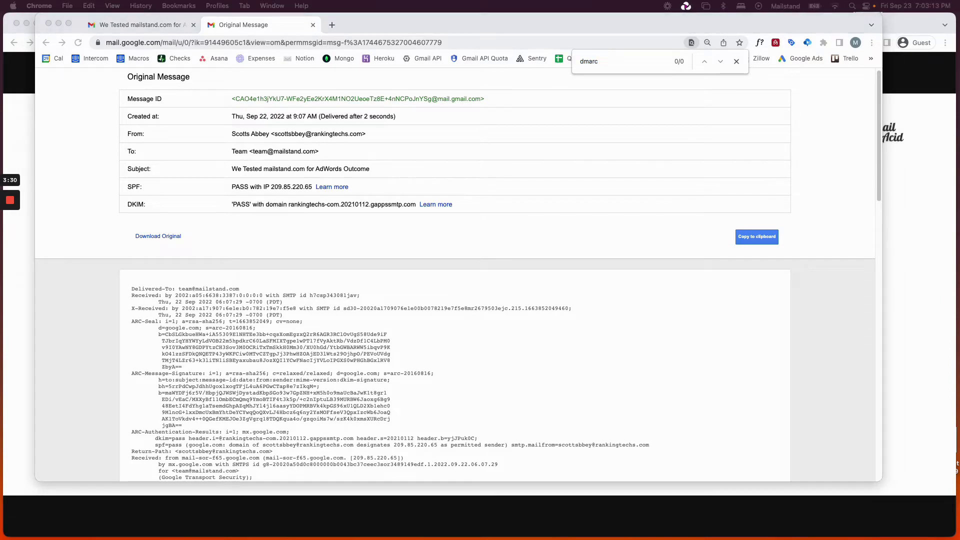
pyautogui.moveTo(461, 10); pyautogui.dragTo(458, 61)
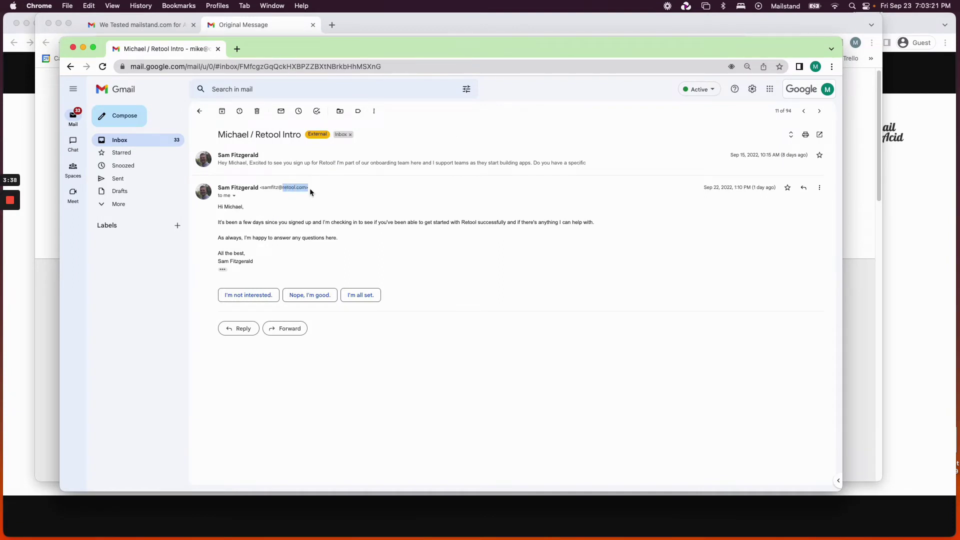
# Expand the earlier Sep 15 message in the Retool intro thread and read it.
pyautogui.click(295, 222)
pyautogui.click(313, 169)
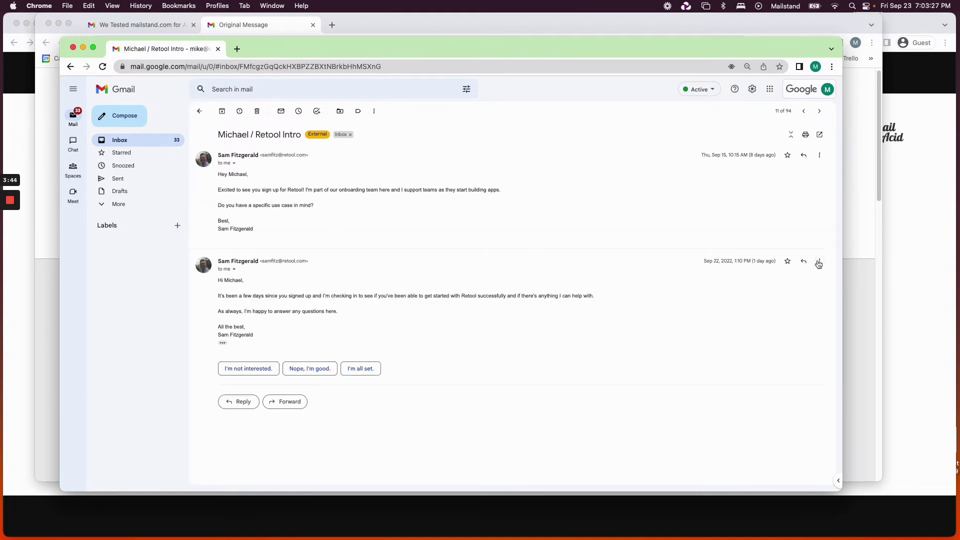
pyautogui.doubleClick(235, 281)
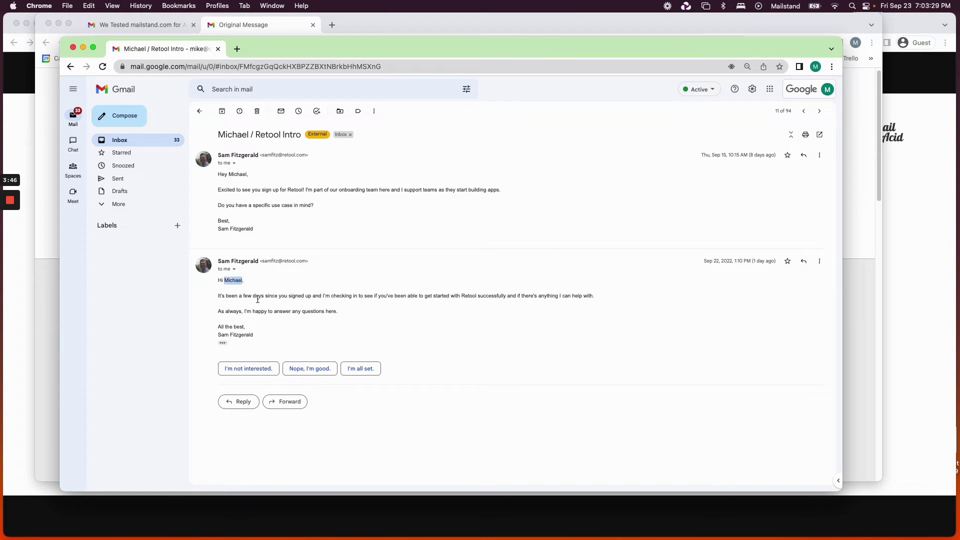
pyautogui.click(223, 344)
pyautogui.click(223, 344)
pyautogui.moveTo(254, 336); pyautogui.dragTo(230, 332)
pyautogui.click(230, 328)
pyautogui.tripleClick(235, 280)
# Open the second message's original headers, showing SPF, DKIM and DMARC all PASS.
pyautogui.click(818, 262)
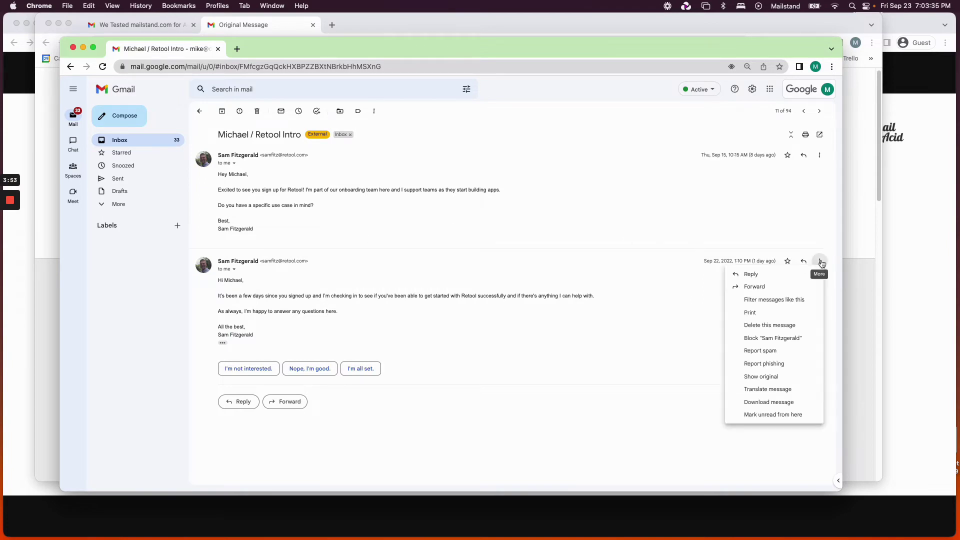
pyautogui.click(760, 377)
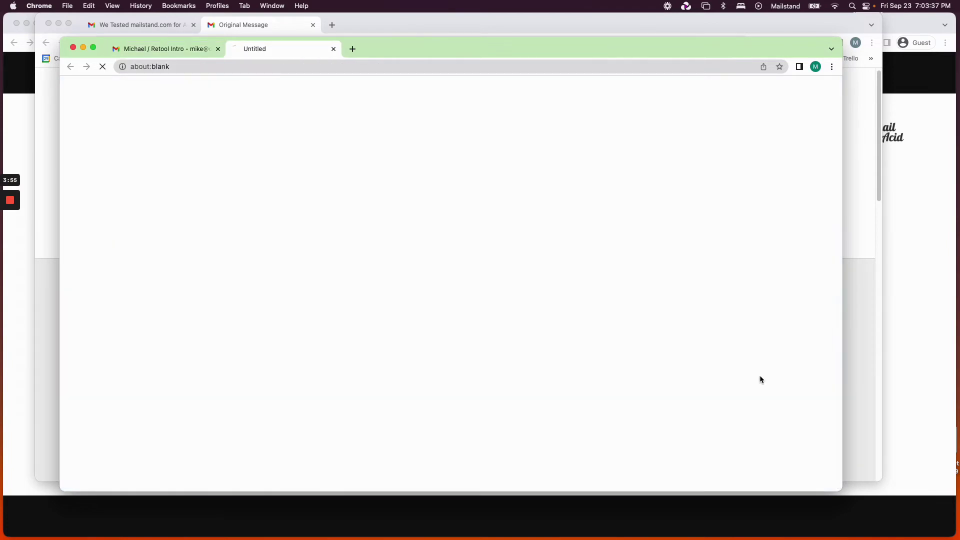
pyautogui.moveTo(146, 199); pyautogui.dragTo(261, 199)
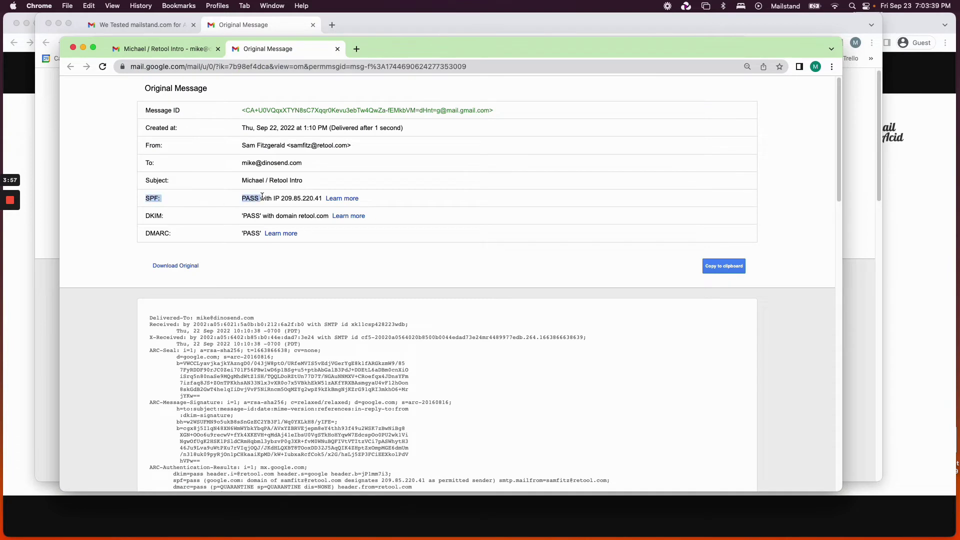
# Check the Retool headers' DKIM and DMARC PASS rows and the retool.com sender domain.
pyautogui.click(261, 199)
pyautogui.moveTo(146, 216); pyautogui.dragTo(172, 234)
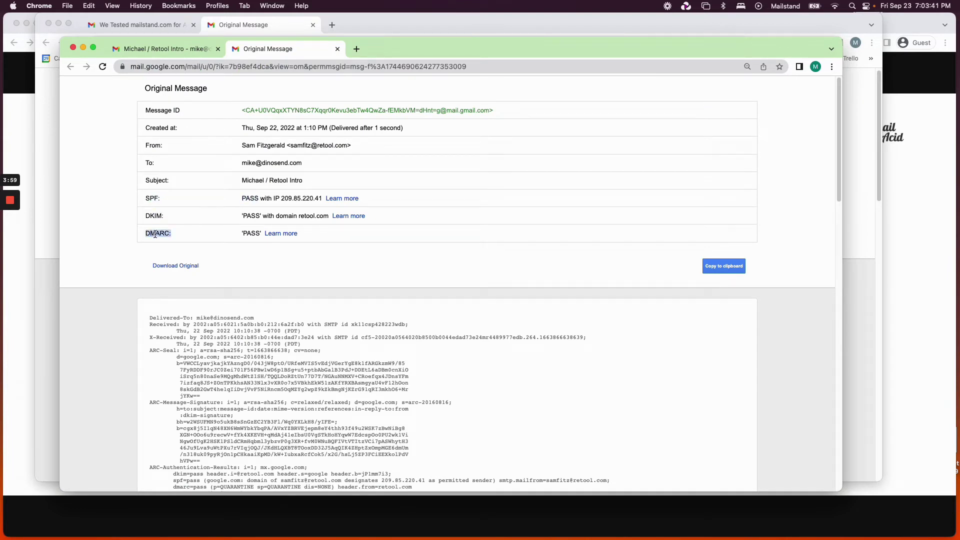
pyautogui.doubleClick(252, 233)
pyautogui.click(270, 258)
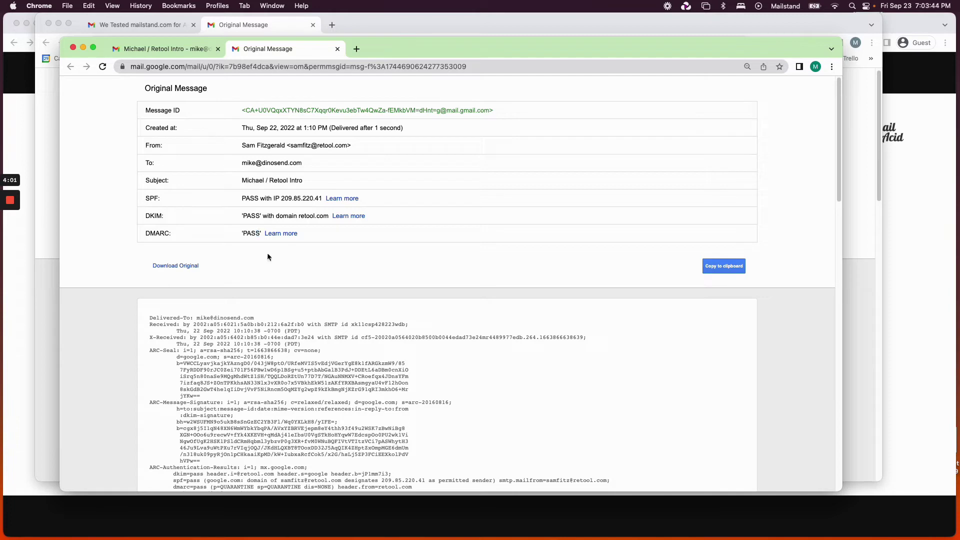
pyautogui.doubleClick(318, 146)
# Highlight the SPF, DKIM and DMARC results together, then bring the mailstand headers window back in front.
pyautogui.moveTo(455, 43); pyautogui.dragTo(455, 47)
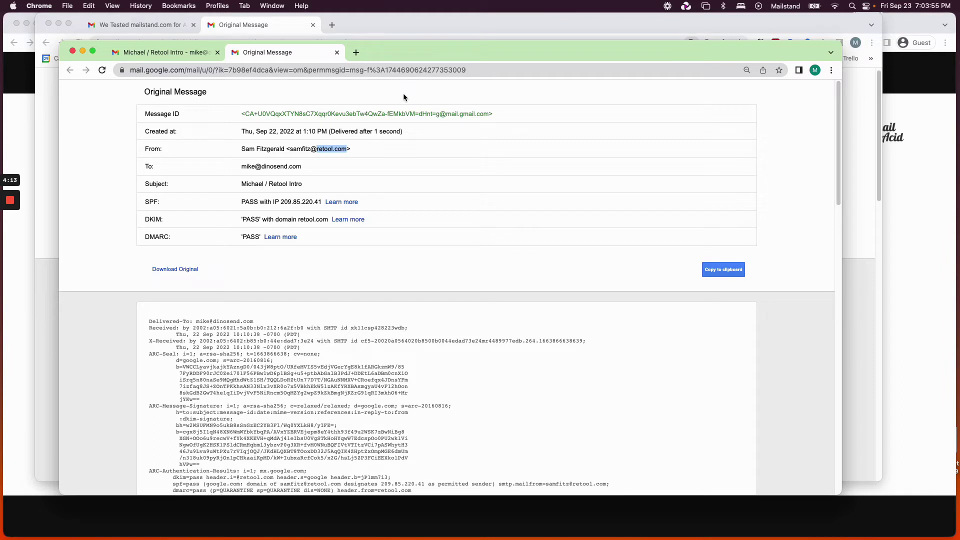
pyautogui.click(364, 146)
pyautogui.moveTo(143, 204); pyautogui.dragTo(264, 250)
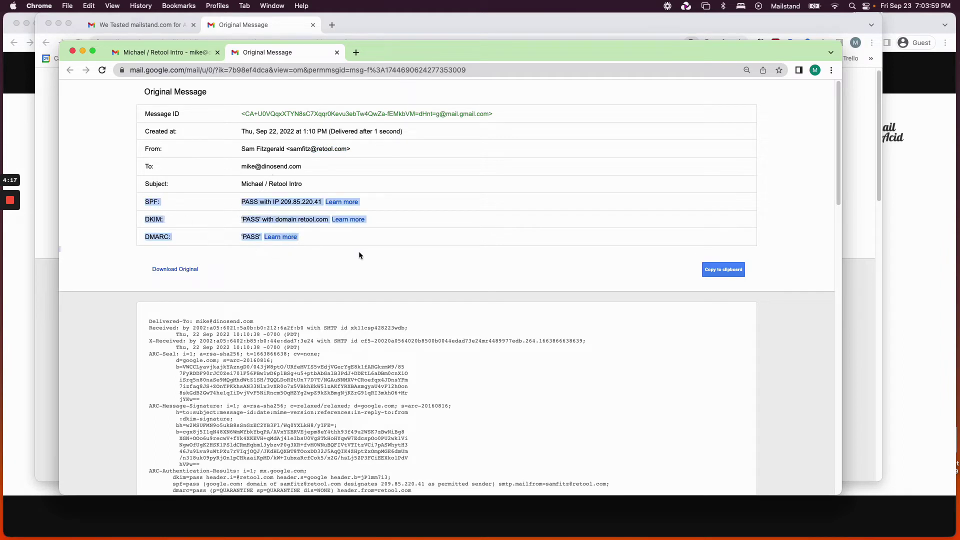
pyautogui.moveTo(412, 26); pyautogui.dragTo(414, 76)
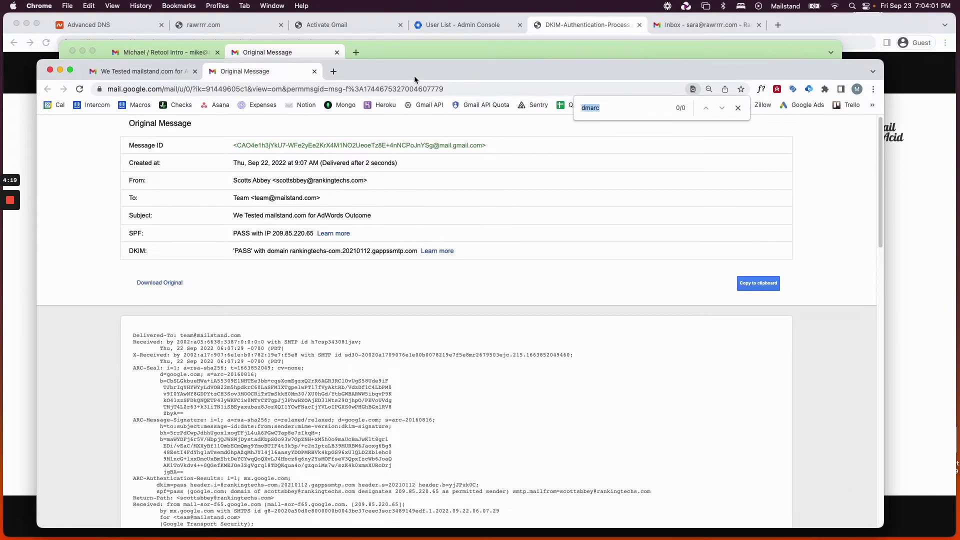
# Show Namecheap's rawrrrr.com host records and place the Turn on DKIM help window over them.
pyautogui.click(111, 26)
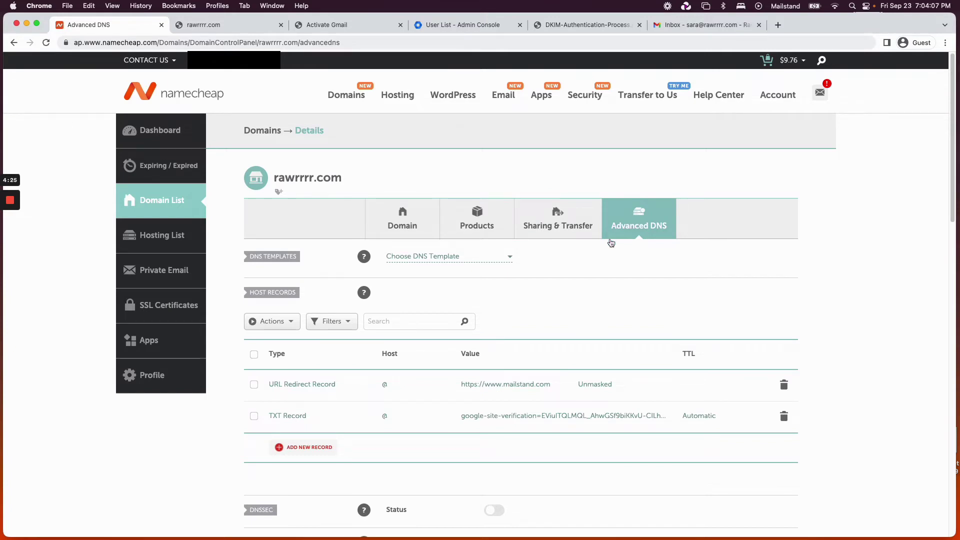
pyautogui.scroll(-1, 404, 400)
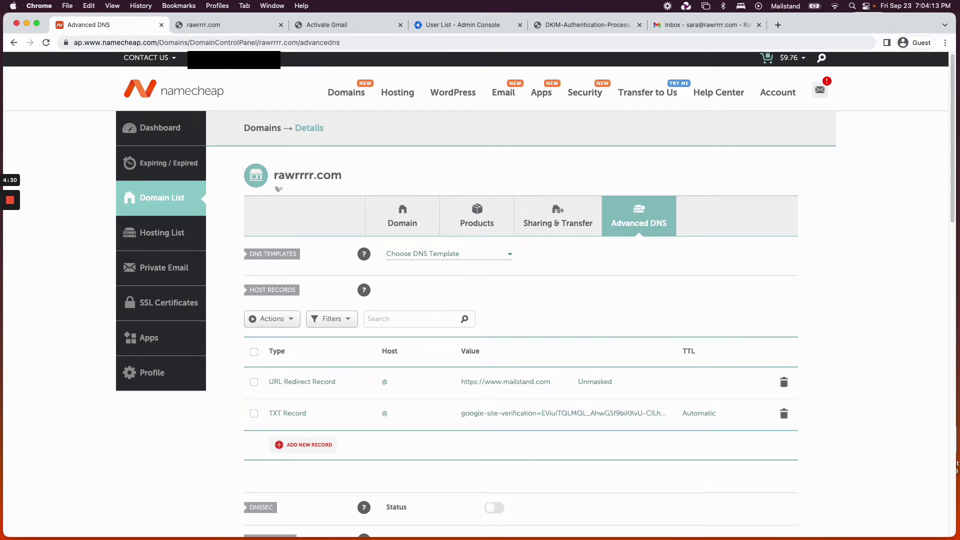
pyautogui.moveTo(1, 80); pyautogui.dragTo(528, 63)
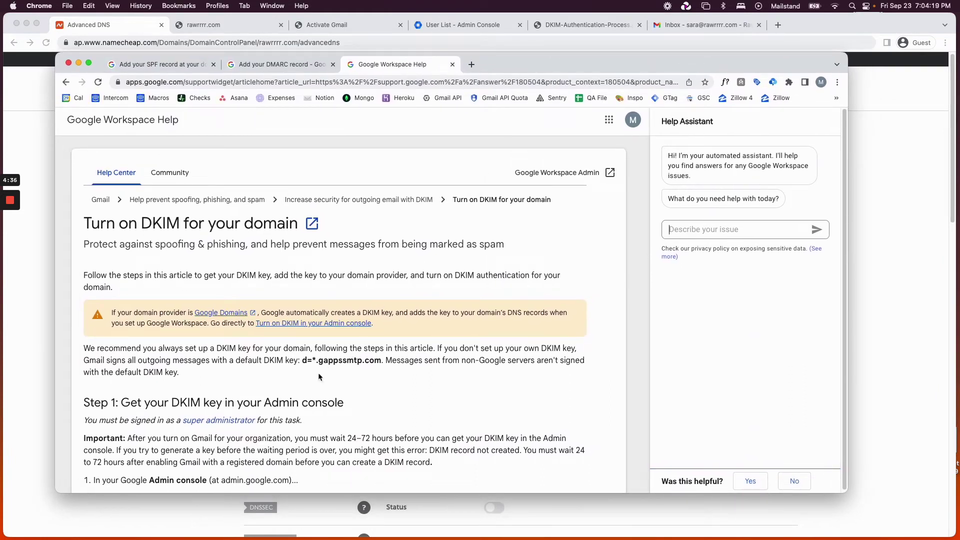
# Open the Add your SPF record article and locate the SPF value in its table.
pyautogui.scroll(-1, 319, 374)
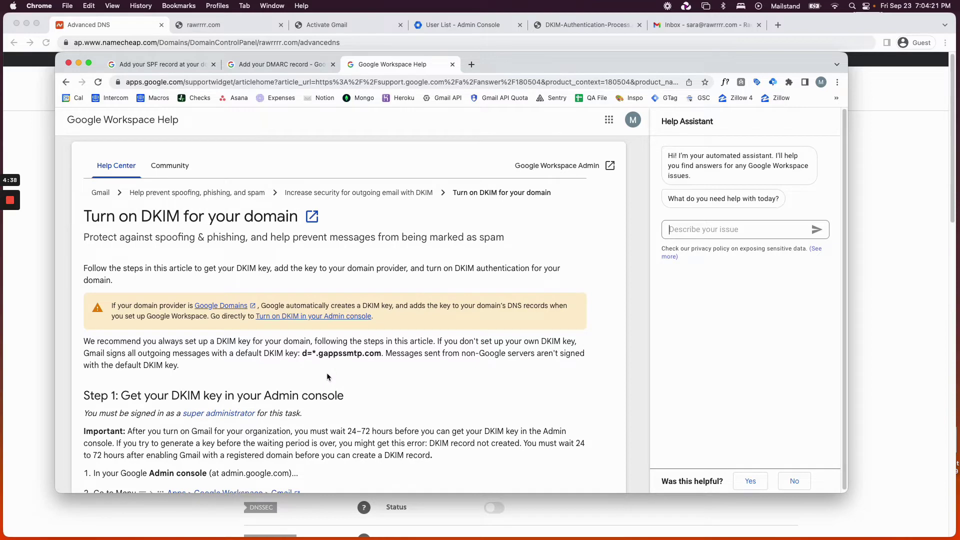
pyautogui.scroll(1, 326, 373)
pyautogui.click(157, 64)
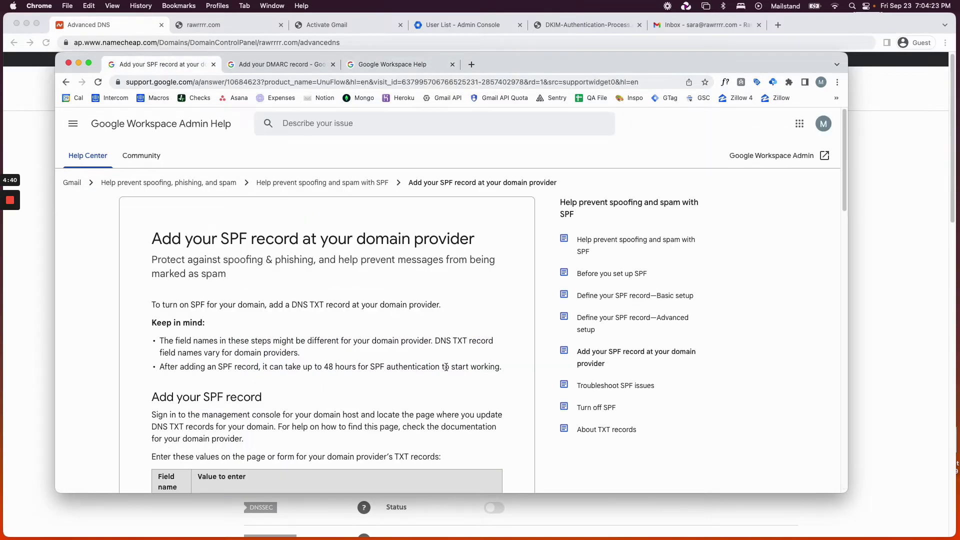
pyautogui.scroll(-5, 446, 367)
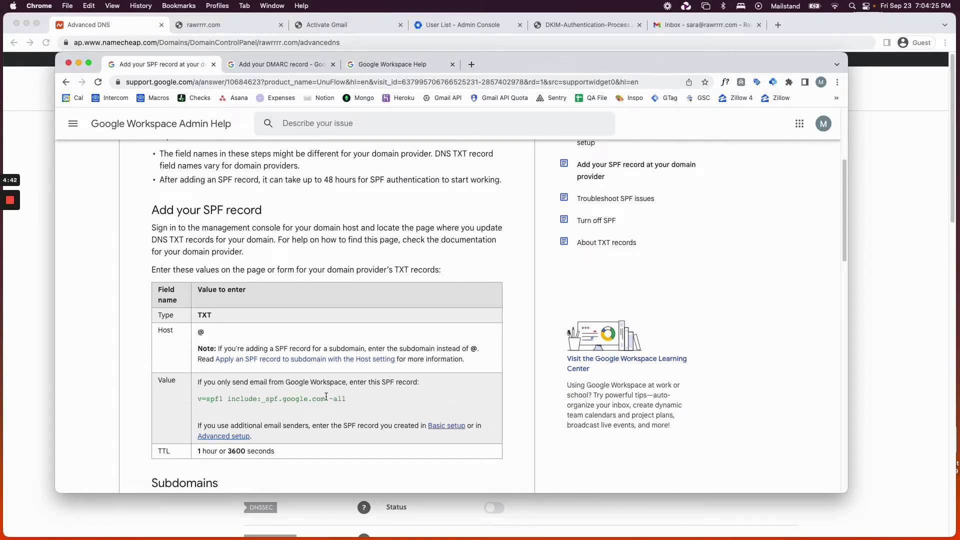
pyautogui.scroll(1, 312, 399)
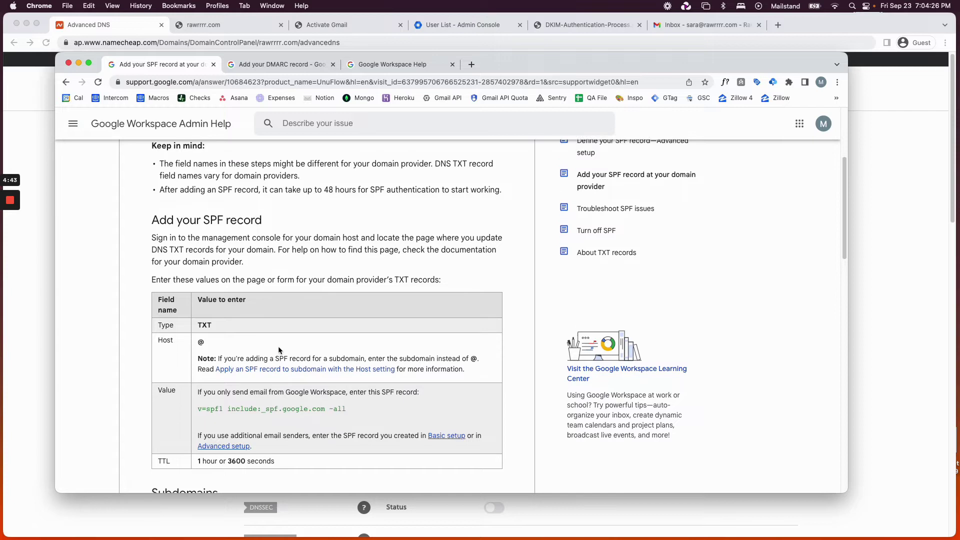
pyautogui.moveTo(199, 413); pyautogui.dragTo(356, 414)
pyautogui.click(364, 419)
pyautogui.click(355, 414)
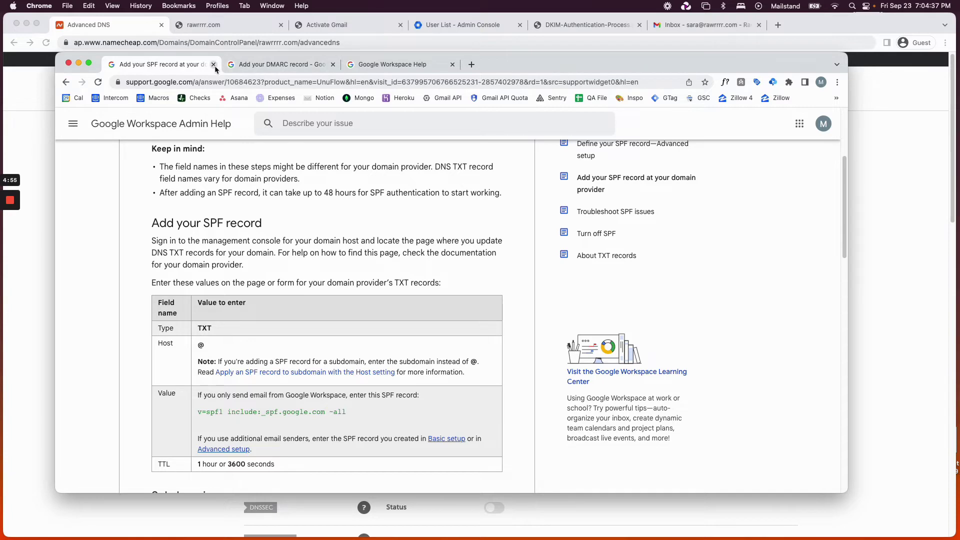
# Glance at the Add your DMARC record and Turn on DKIM help articles.
pyautogui.click(278, 66)
pyautogui.click(405, 67)
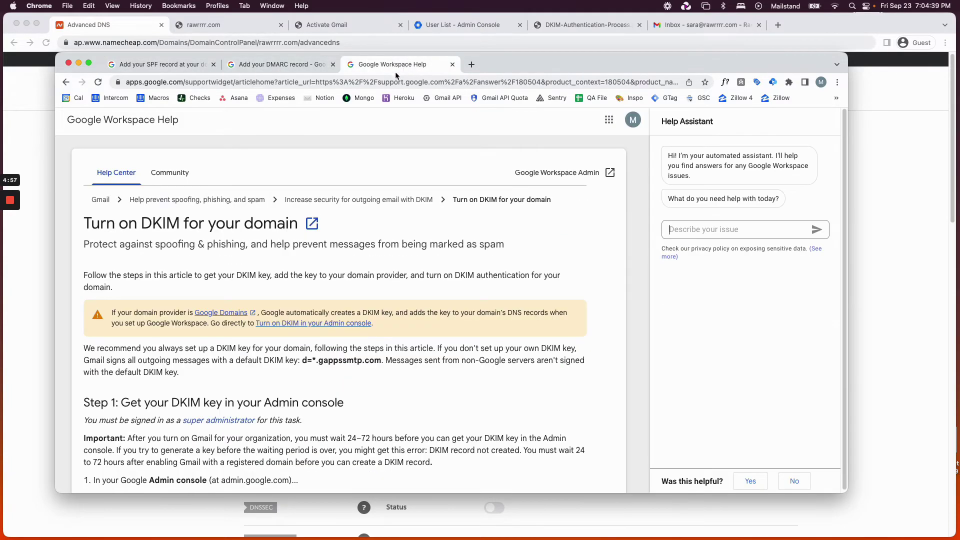
pyautogui.doubleClick(159, 218)
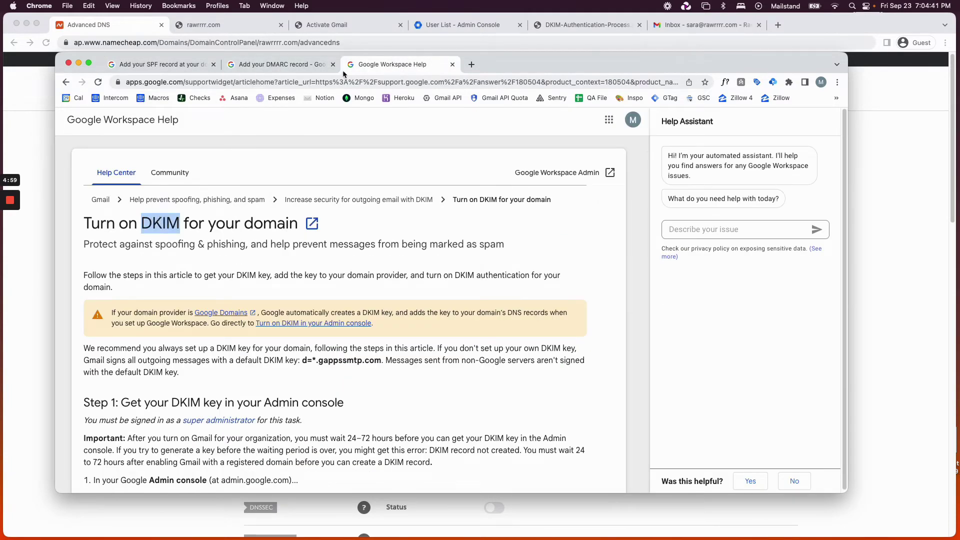
pyautogui.doubleClick(152, 228)
# Select and copy 'v=spf1 include:_spf.google.com ~all', then bring Namecheap's Advanced DNS page forward.
pyautogui.click(155, 69)
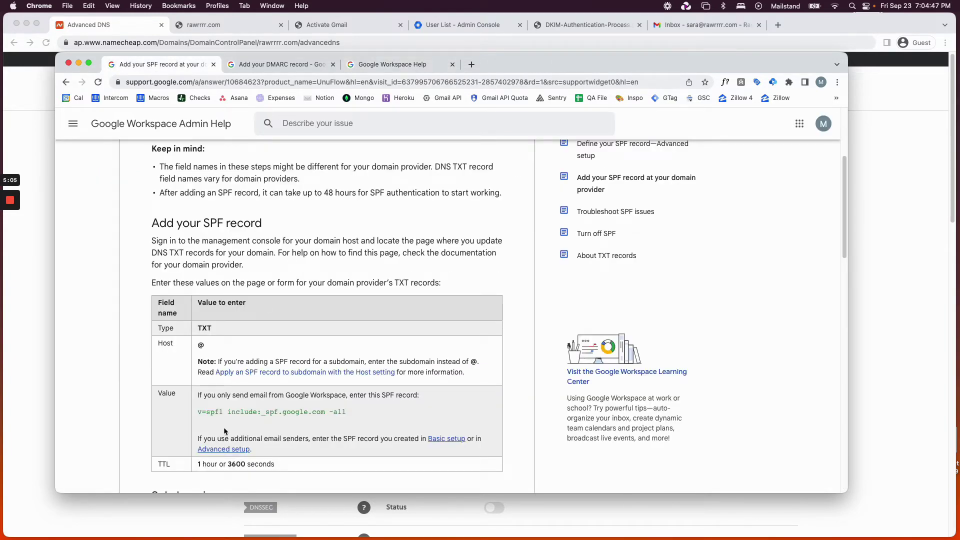
pyautogui.moveTo(199, 412); pyautogui.dragTo(289, 412)
pyautogui.click(350, 419)
pyautogui.moveTo(352, 415)
pyautogui.mouseDown()
pyautogui.moveTo(195, 416)
pyautogui.moveTo(363, 417)
pyautogui.mouseUp()
pyautogui.click(195, 416)
pyautogui.click(362, 417)
pyautogui.moveTo(357, 416); pyautogui.dragTo(197, 412)
pyautogui.press('super+c')
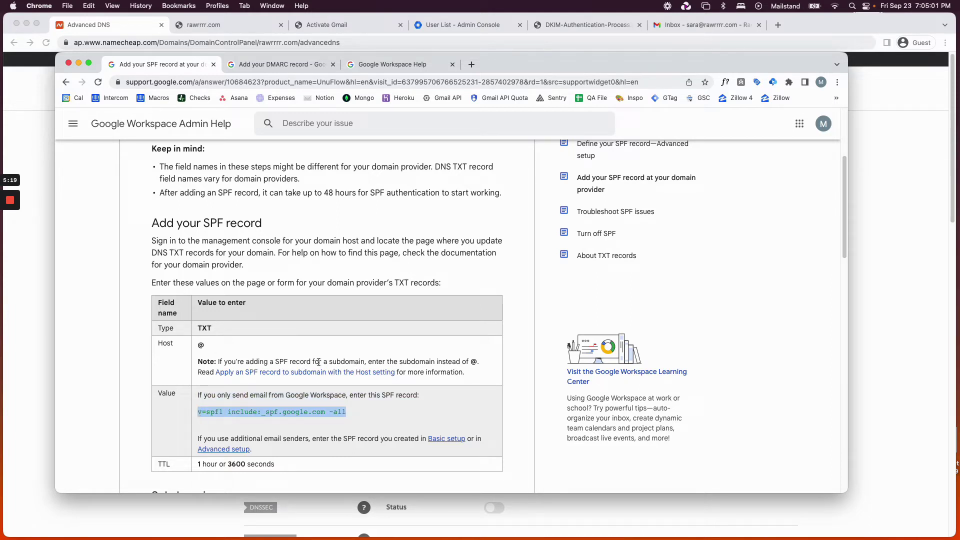
pyautogui.click(142, 31)
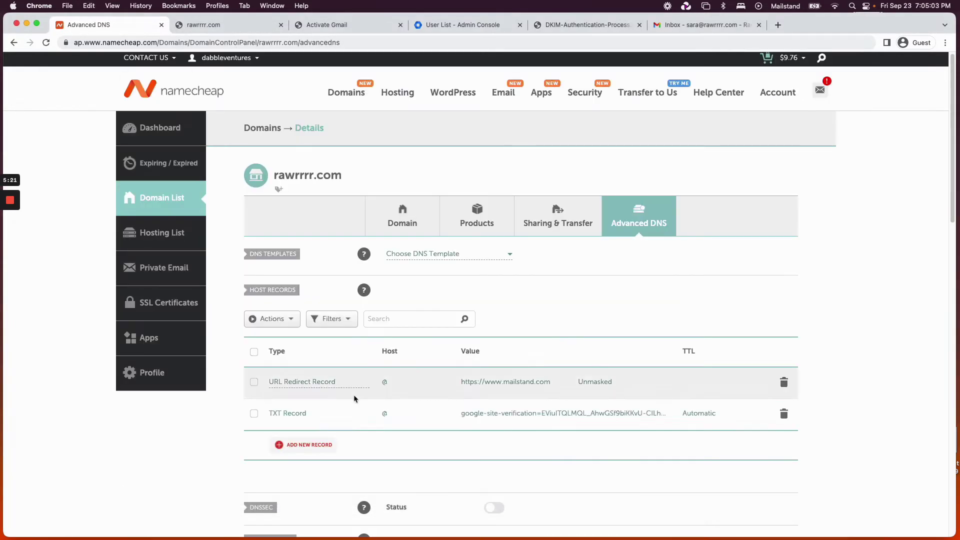
# Add and save a TXT record for rawrrrr.com with host @ and value v=spf1 include:_spf.google.com ~all.
pyautogui.scroll(-1, 627, 216)
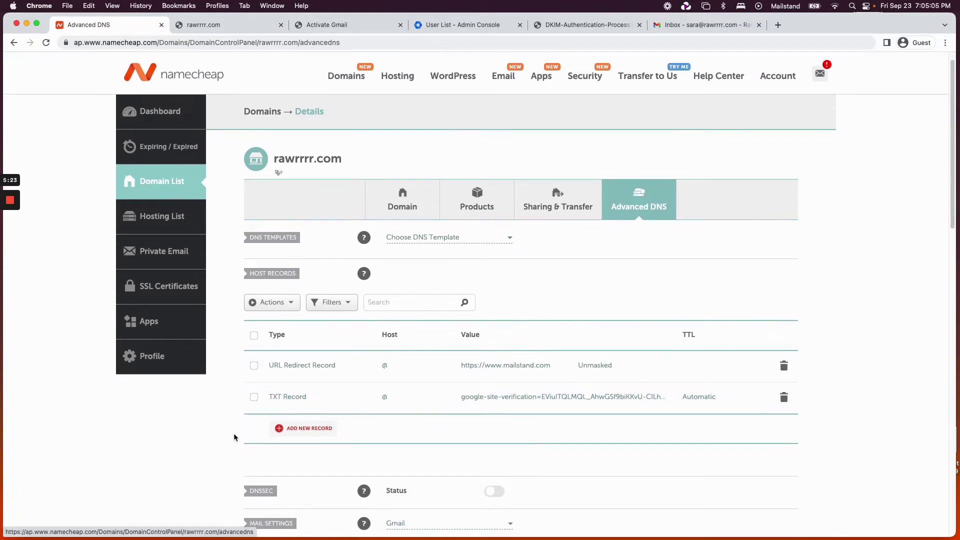
pyautogui.click(317, 434)
pyautogui.scroll(-5, 326, 269)
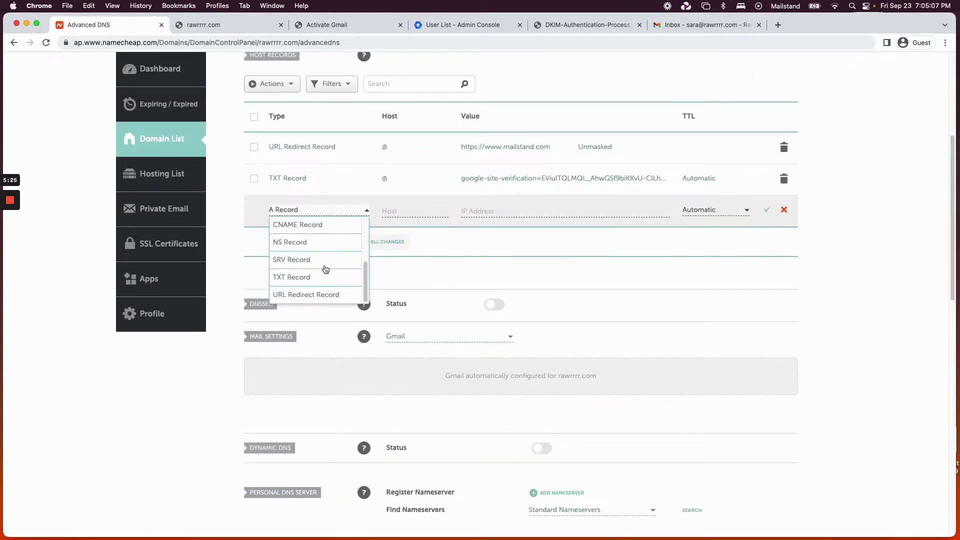
pyautogui.click(319, 276)
pyautogui.click(409, 211)
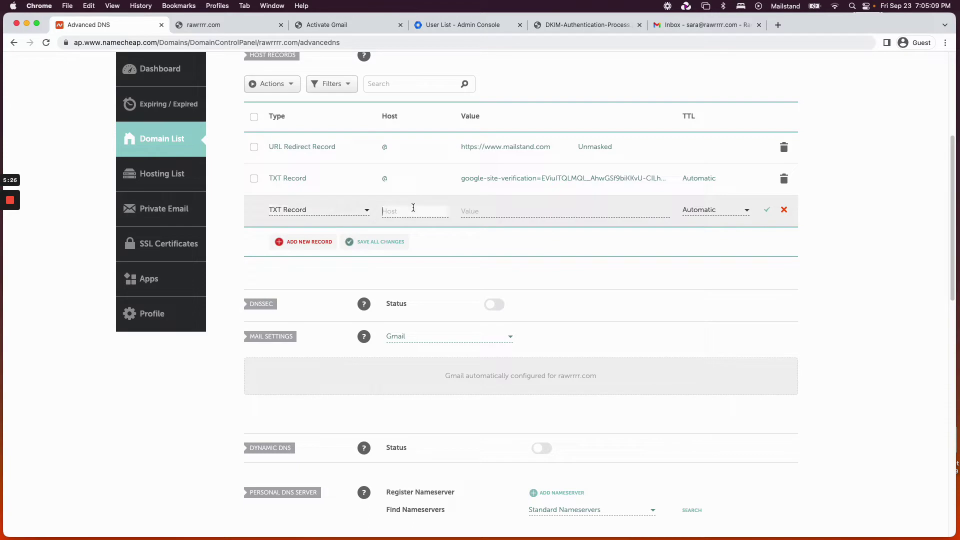
pyautogui.write('@')
pyautogui.press('Tab')
pyautogui.press('super+v')
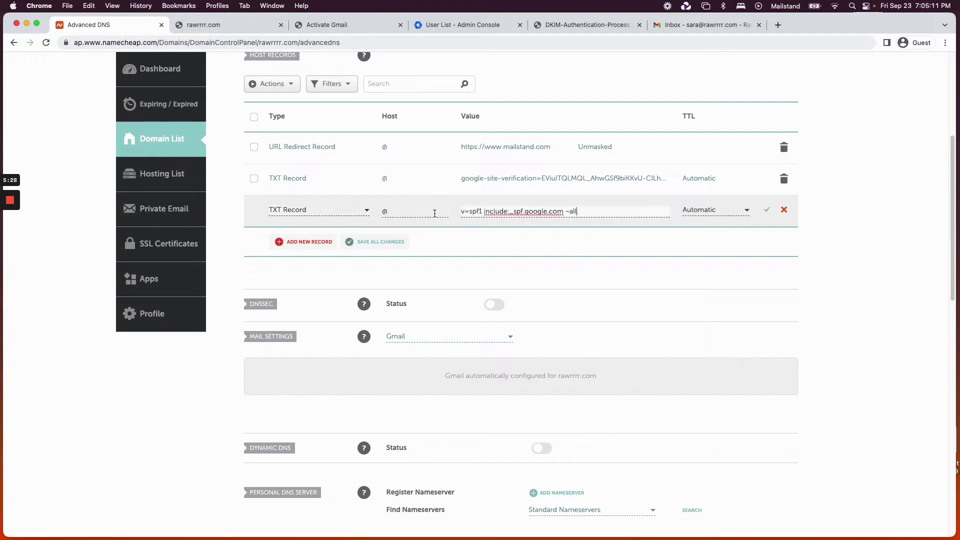
pyautogui.click(766, 210)
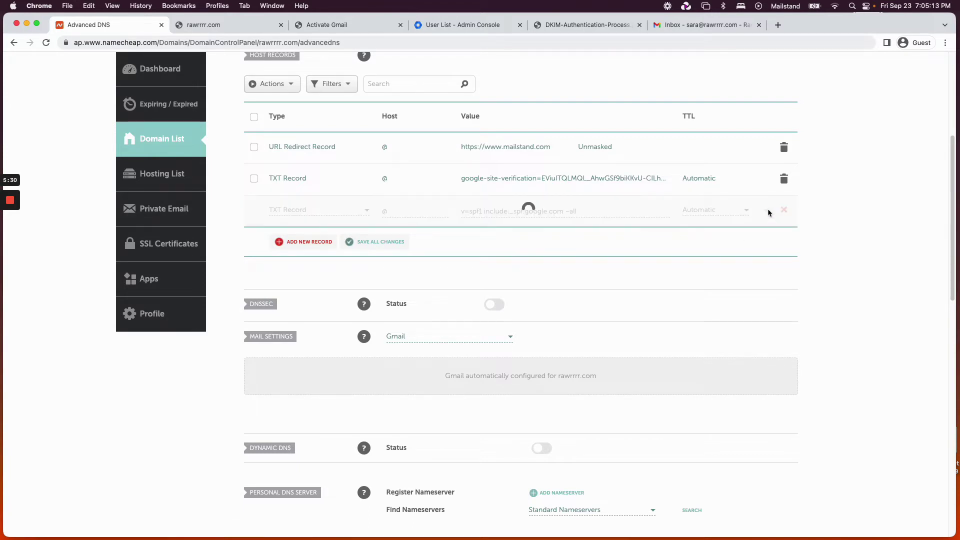
# Rearrange the windows so the SPF help article is back in front.
pyautogui.scroll(3, 701, 268)
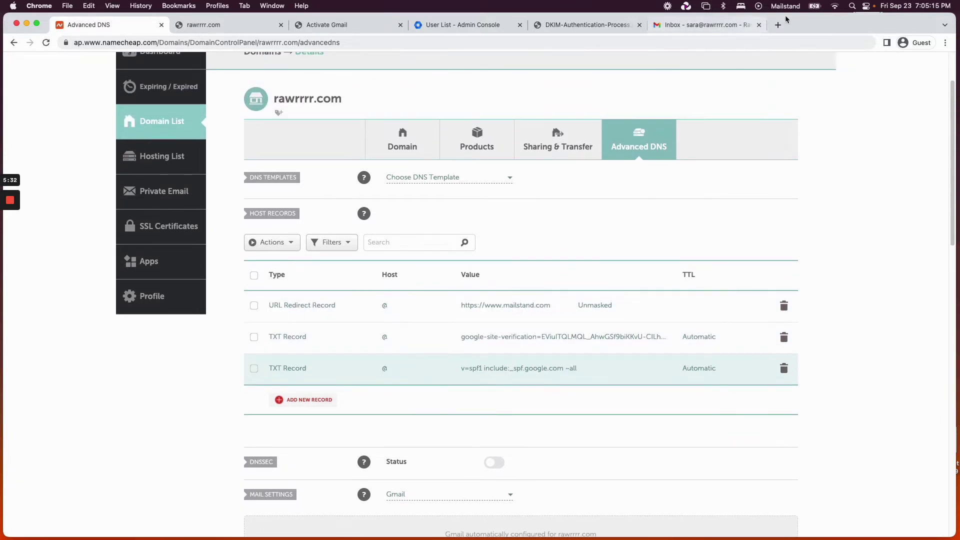
pyautogui.moveTo(802, 20); pyautogui.dragTo(805, 77)
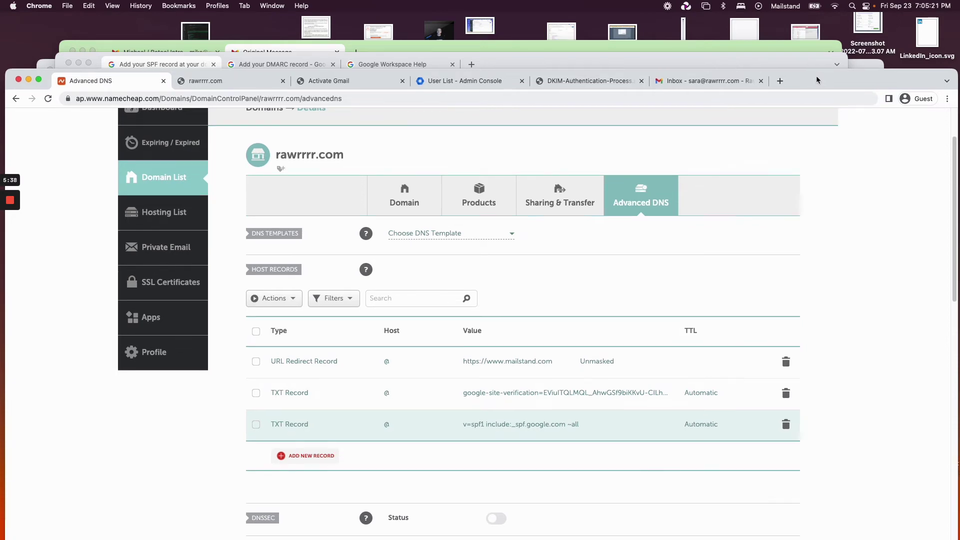
pyautogui.moveTo(774, 59); pyautogui.dragTo(793, 10)
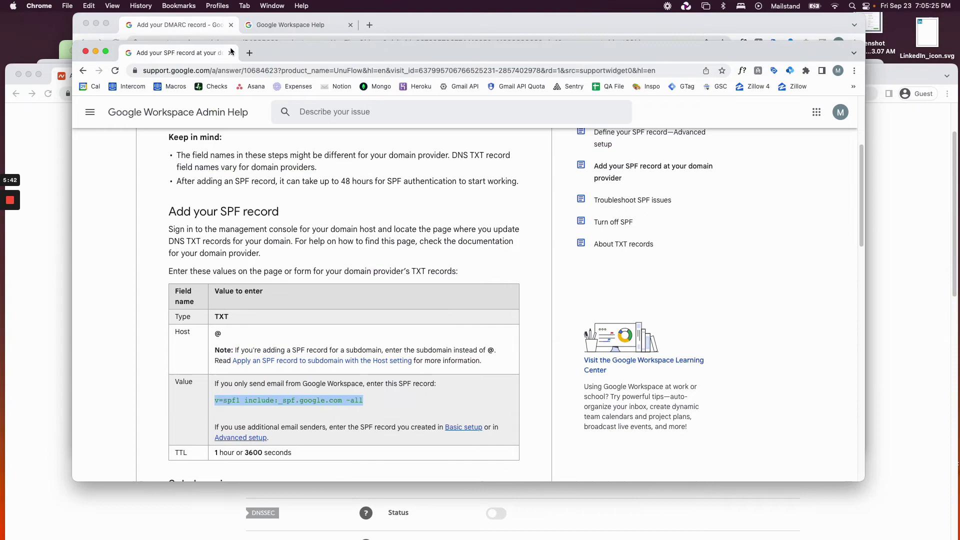
# Close the SPF article, select the DMARC example value v=DMARC1; p=none, and return to Namecheap.
pyautogui.click(230, 24)
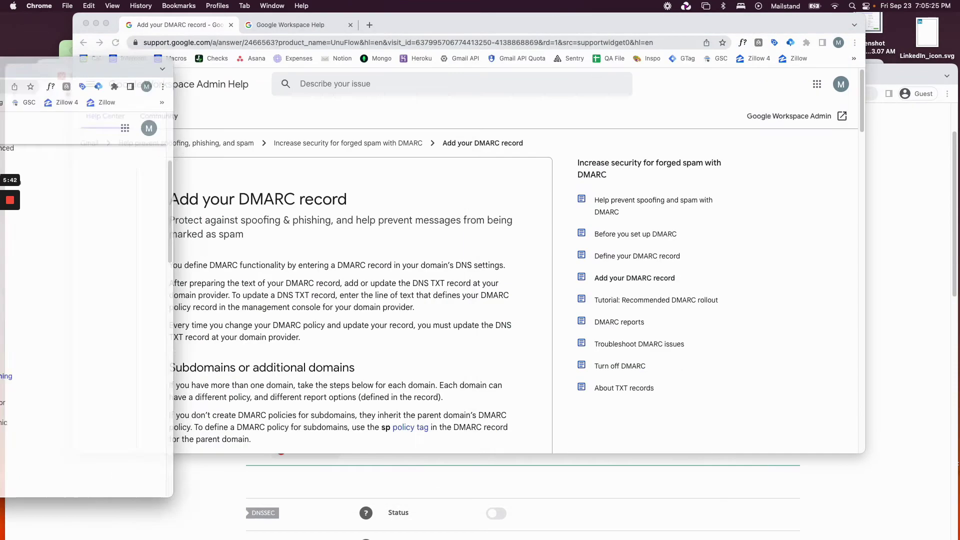
pyautogui.scroll(-10, 298, 268)
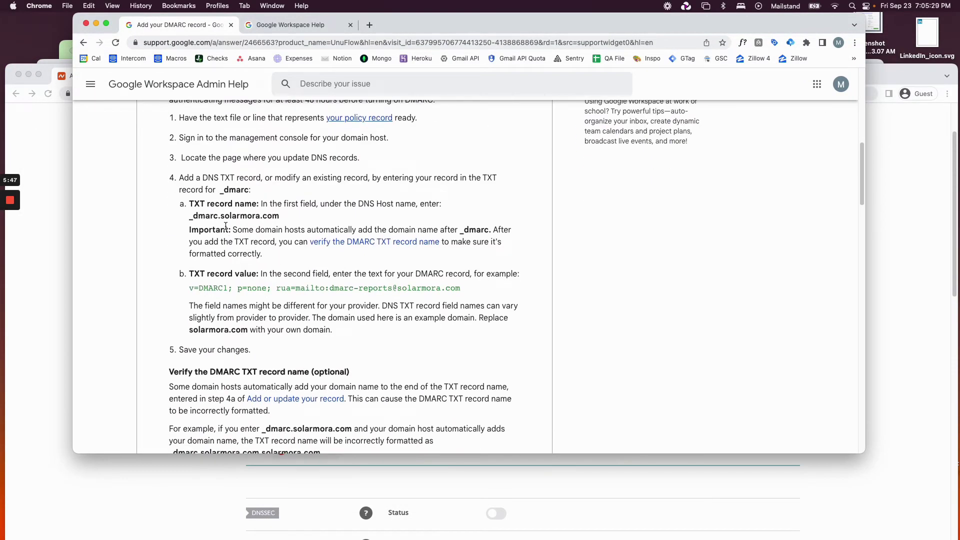
pyautogui.moveTo(190, 288); pyautogui.dragTo(477, 293)
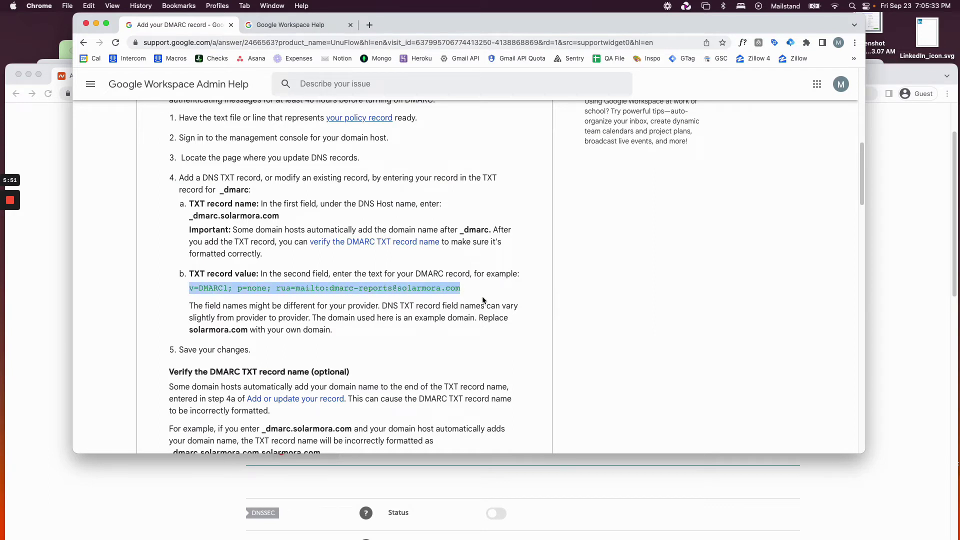
pyautogui.click(49, 374)
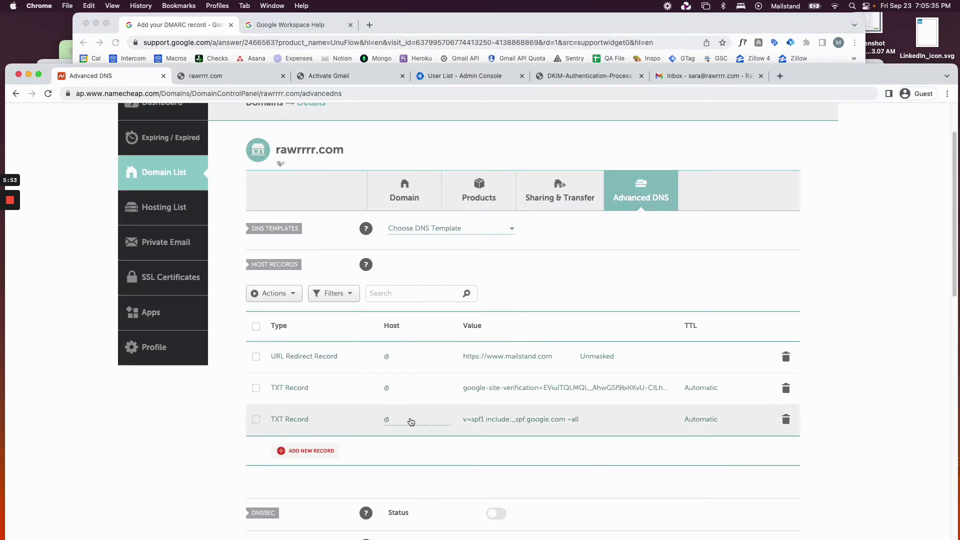
# Add a new TXT Record row below the SPF record and place the cursor in its Host field.
pyautogui.click(300, 455)
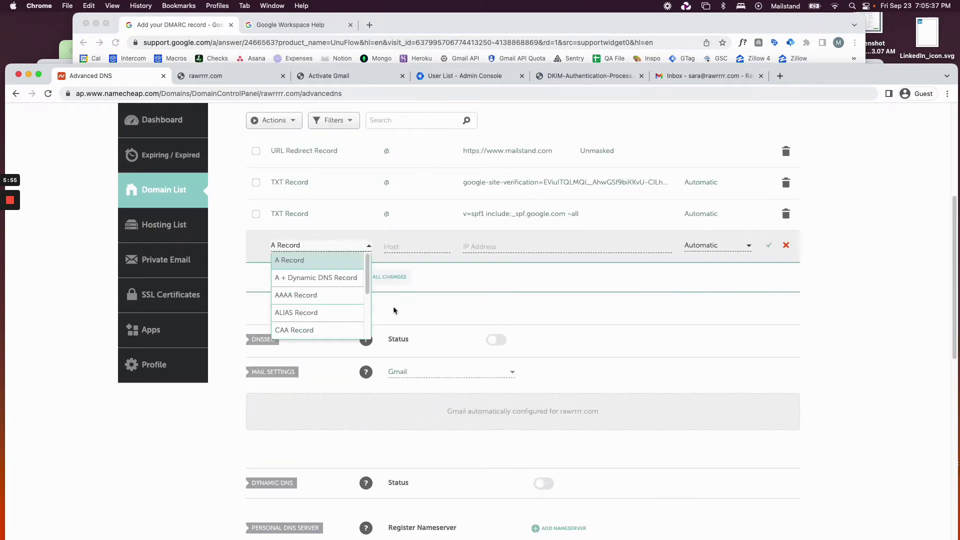
pyautogui.scroll(-2, 311, 315)
pyautogui.press('super+grave')
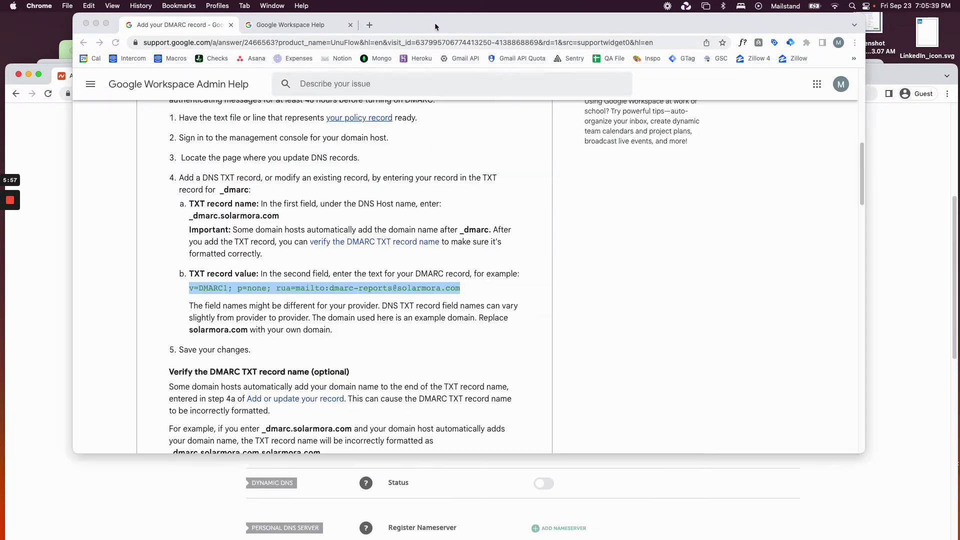
pyautogui.click(59, 307)
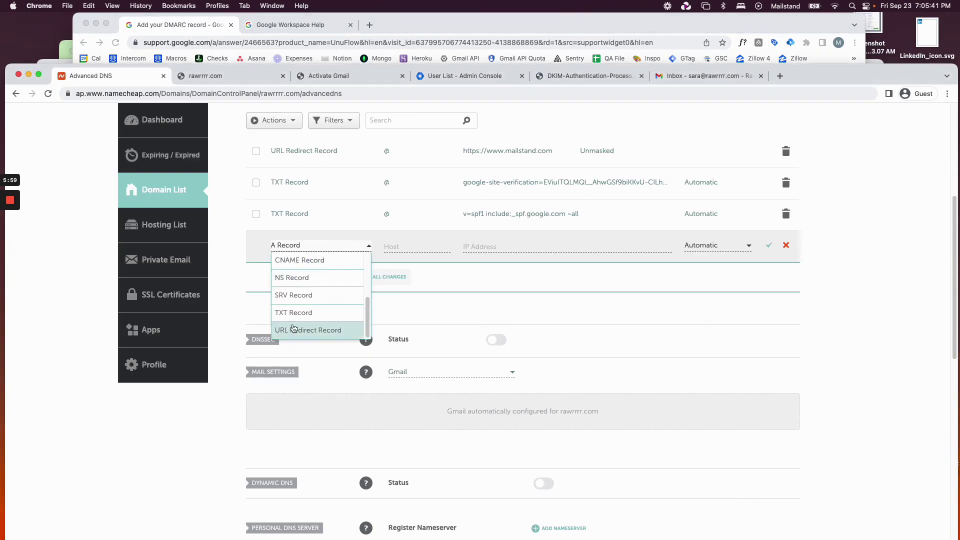
pyautogui.click(319, 313)
pyautogui.click(412, 245)
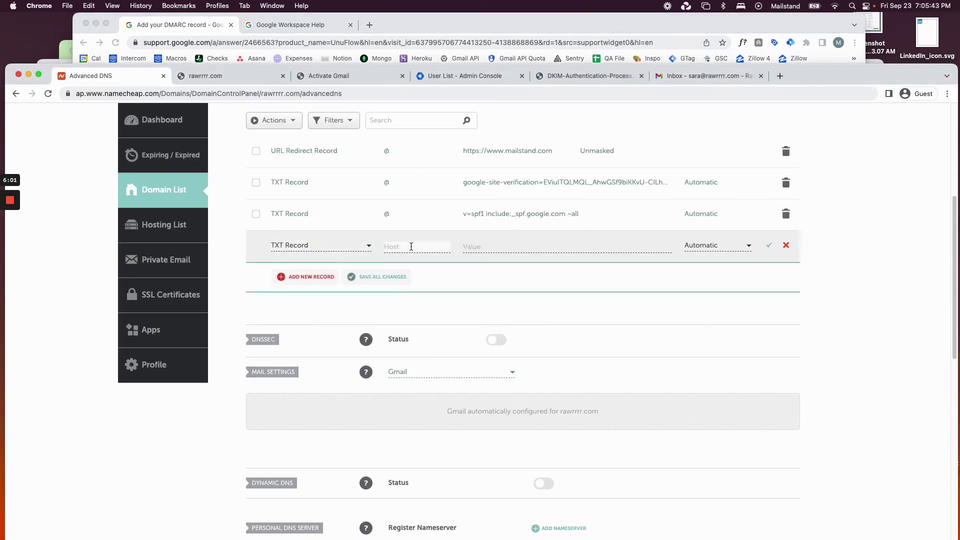
pyautogui.scroll(2, 385, 214)
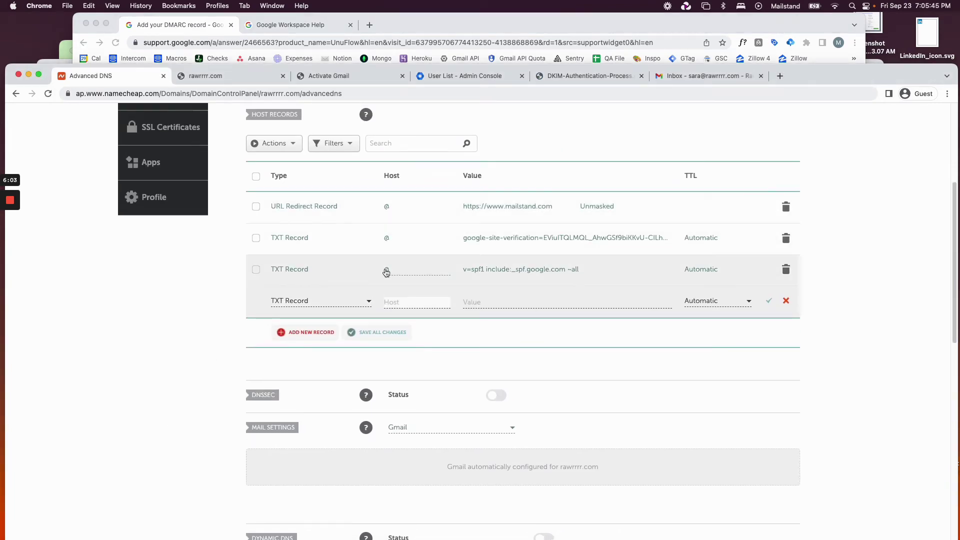
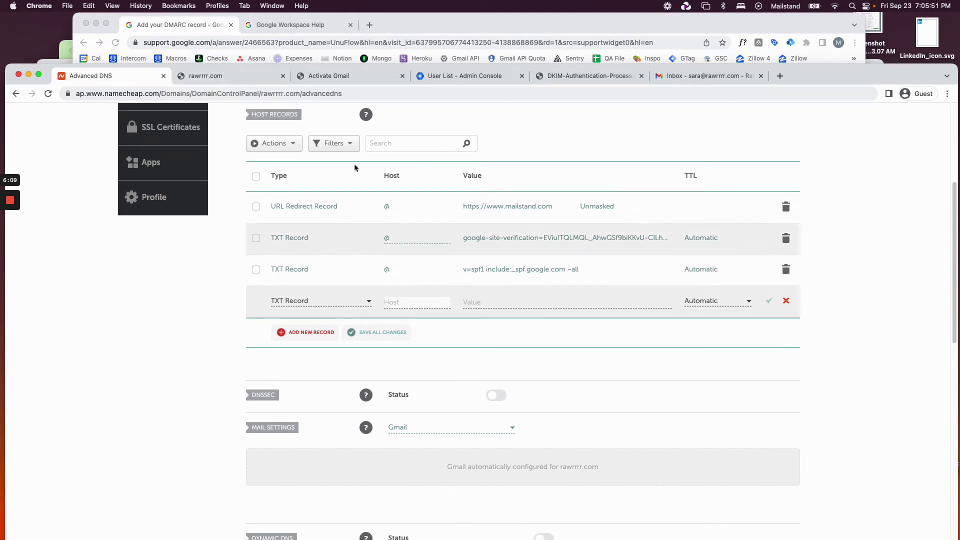
# Enter _dmarc as the new TXT record's host, removing the added domain suffix.
pyautogui.press('super+grave')
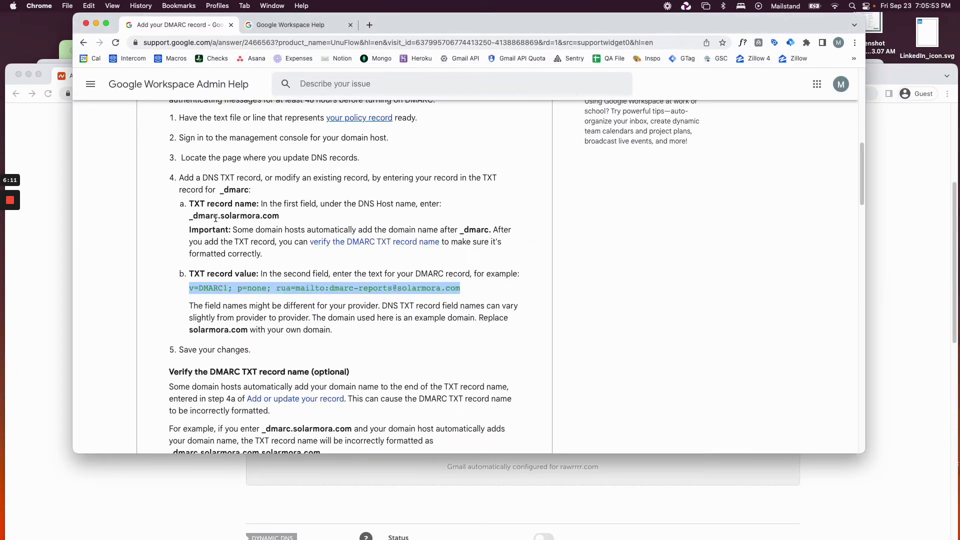
pyautogui.moveTo(191, 218); pyautogui.dragTo(217, 218)
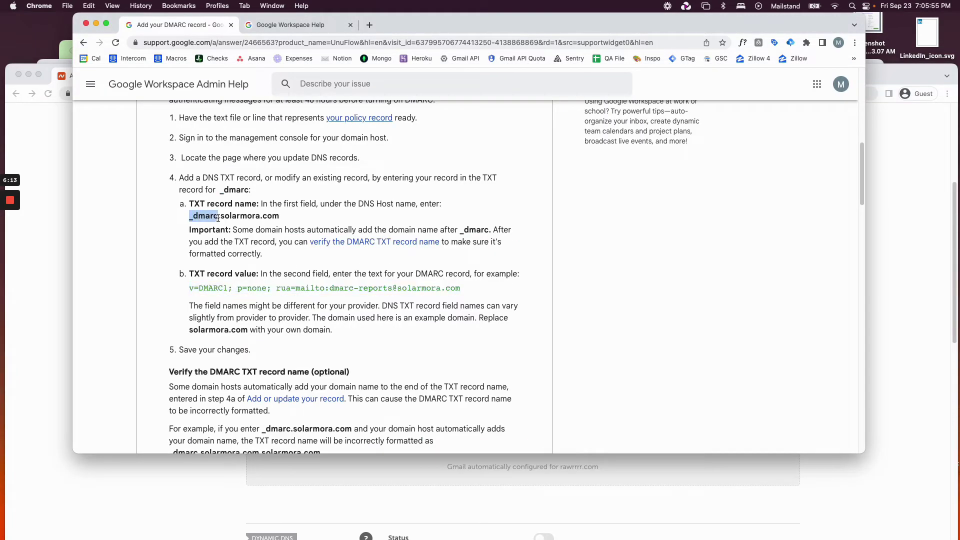
pyautogui.click(60, 329)
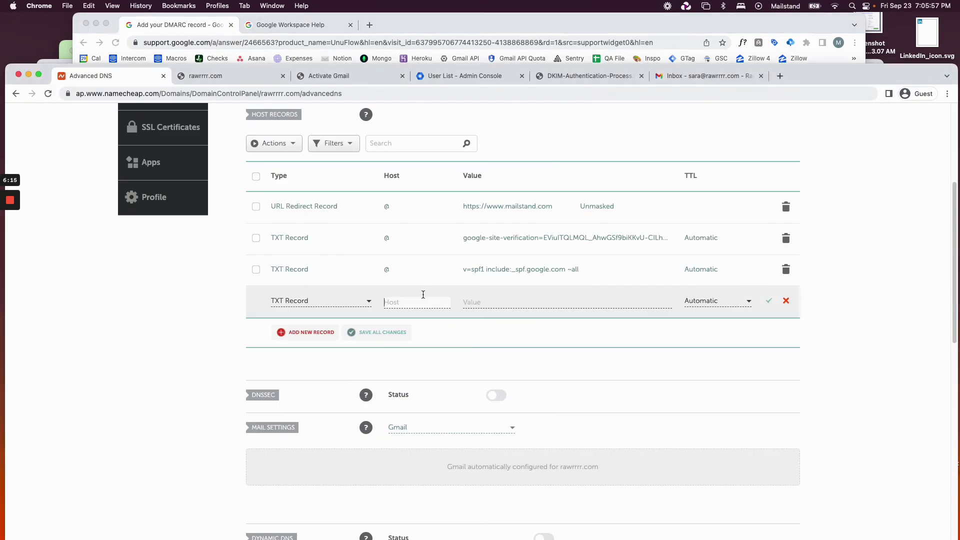
pyautogui.write('_dmarc')
pyautogui.click(478, 292)
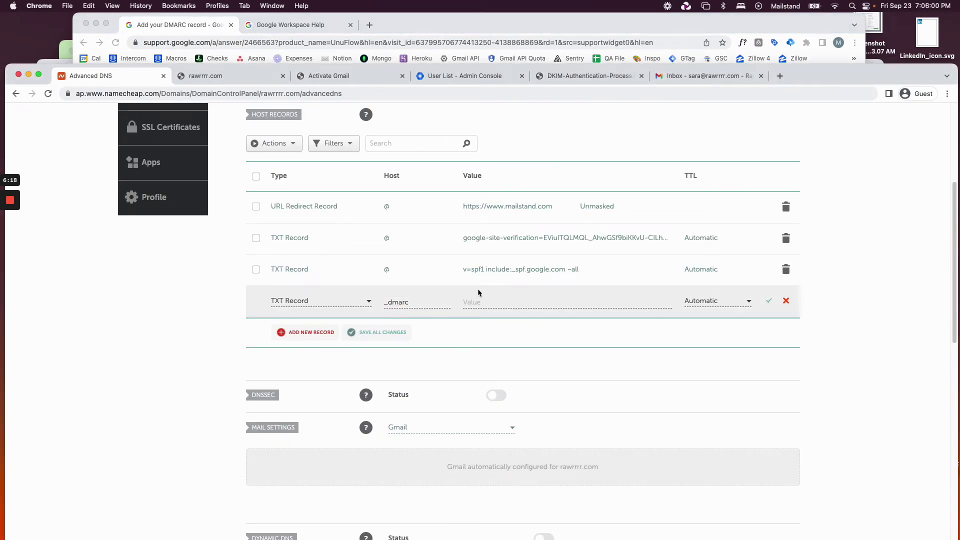
pyautogui.click(415, 305)
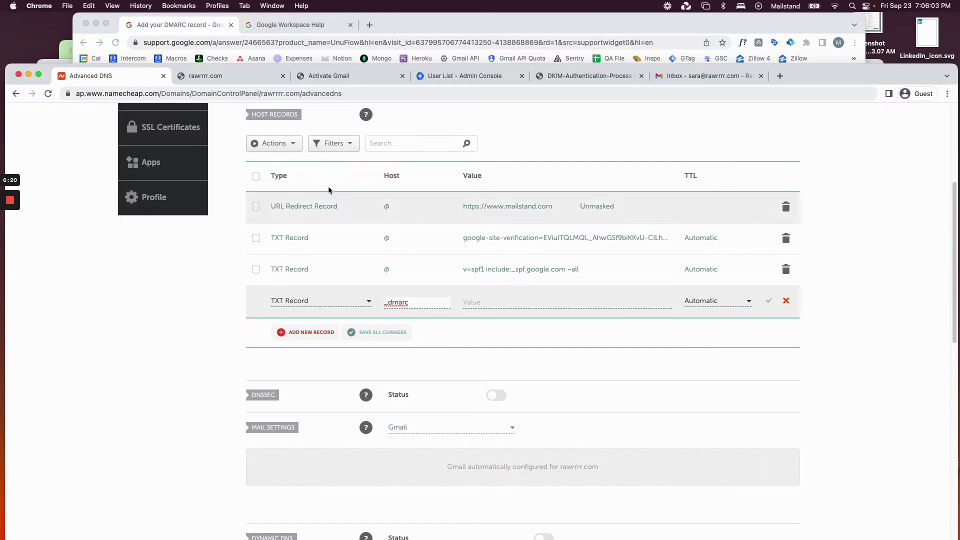
pyautogui.write('.rawrrrr')
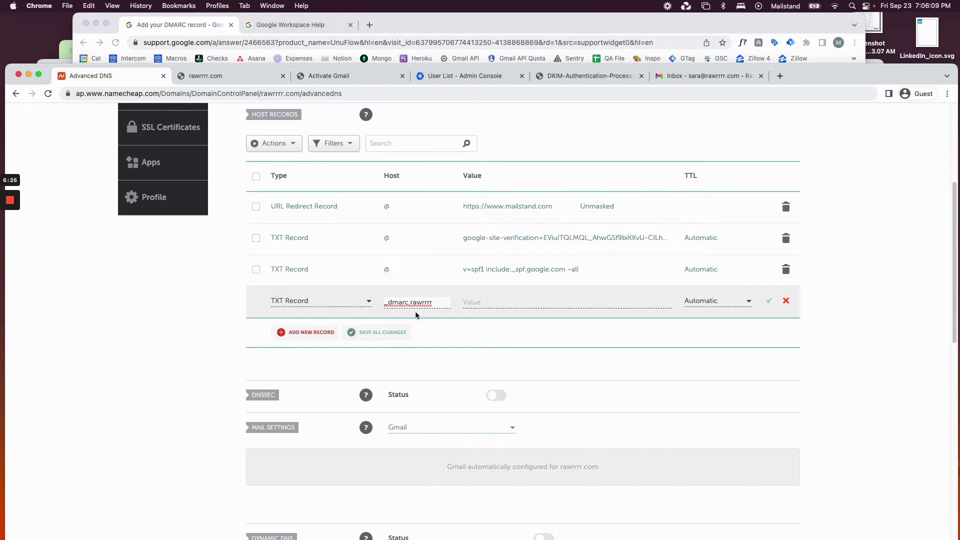
pyautogui.moveTo(409, 302); pyautogui.dragTo(461, 307)
pyautogui.press('BackSpace')
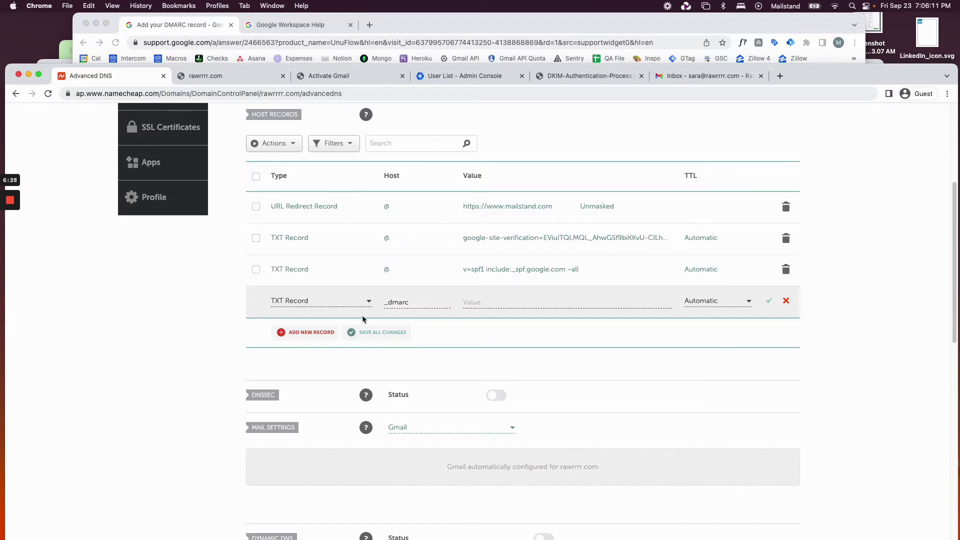
# Copy the example DMARC record value from the help article.
pyautogui.click(190, 25)
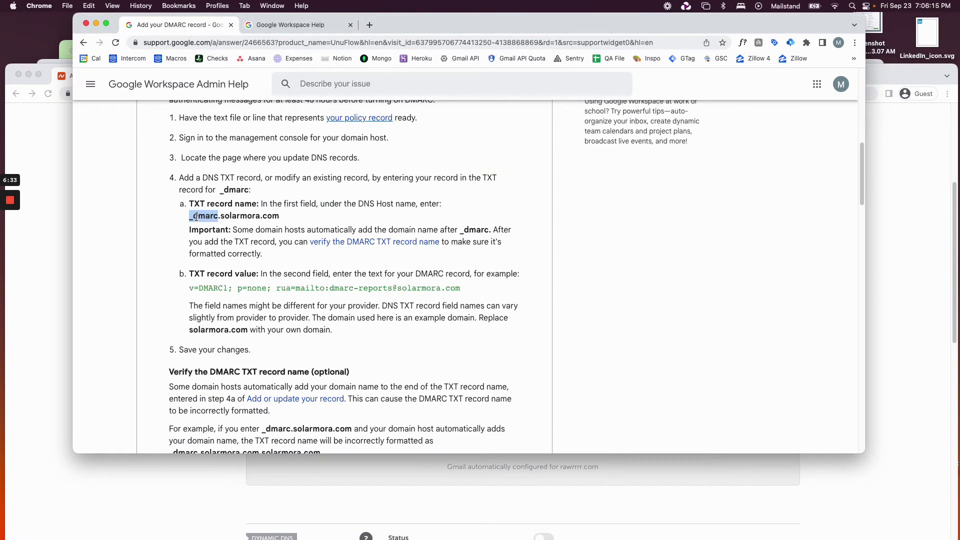
pyautogui.moveTo(189, 289); pyautogui.dragTo(473, 296)
pyautogui.press('super+c')
pyautogui.click(53, 334)
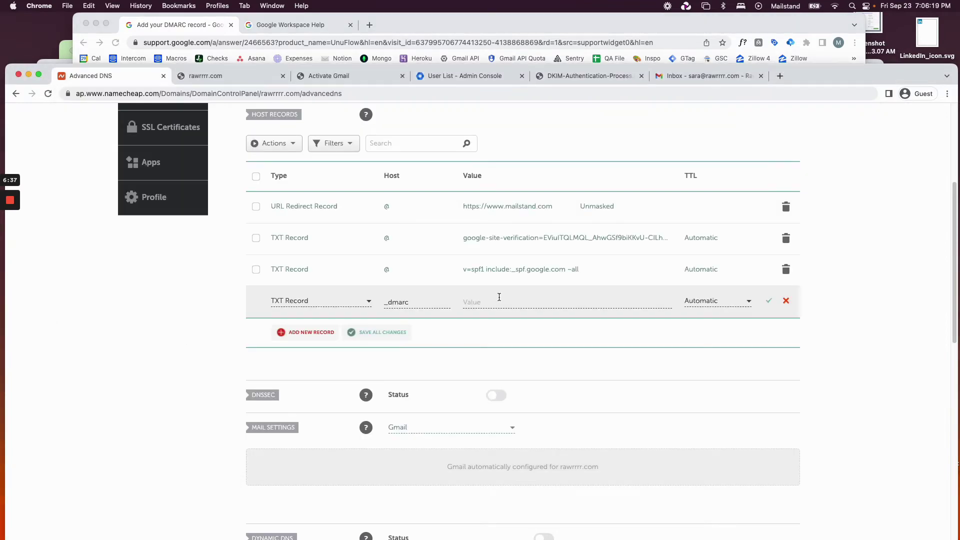
# Paste the example DMARC value into the _dmarc record's Value field.
pyautogui.click(499, 298)
pyautogui.press('super+v')
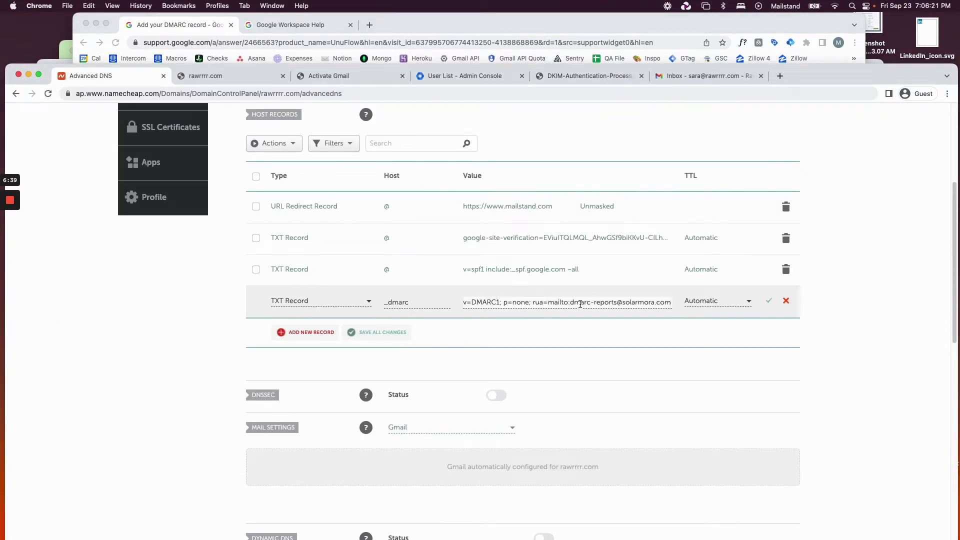
pyautogui.moveTo(569, 302); pyautogui.dragTo(706, 311)
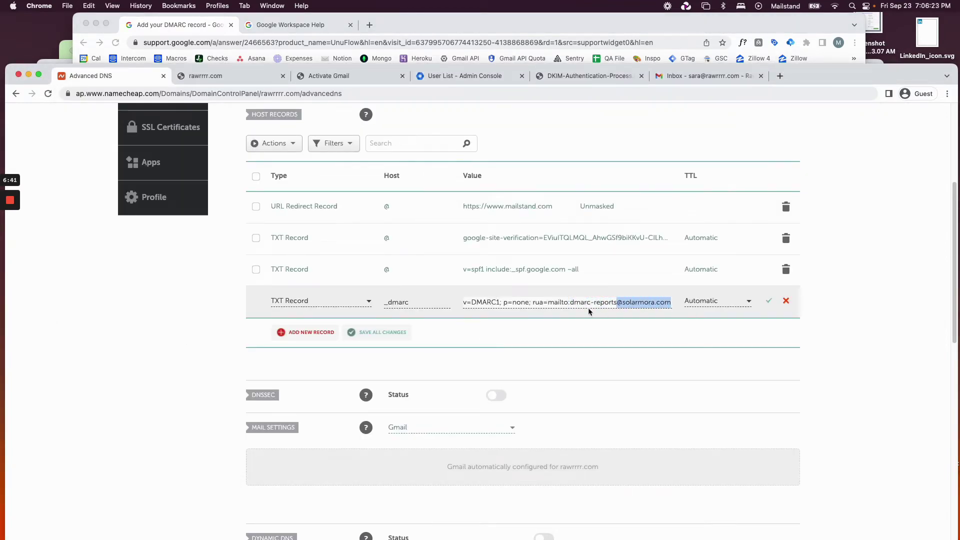
pyautogui.click(569, 307)
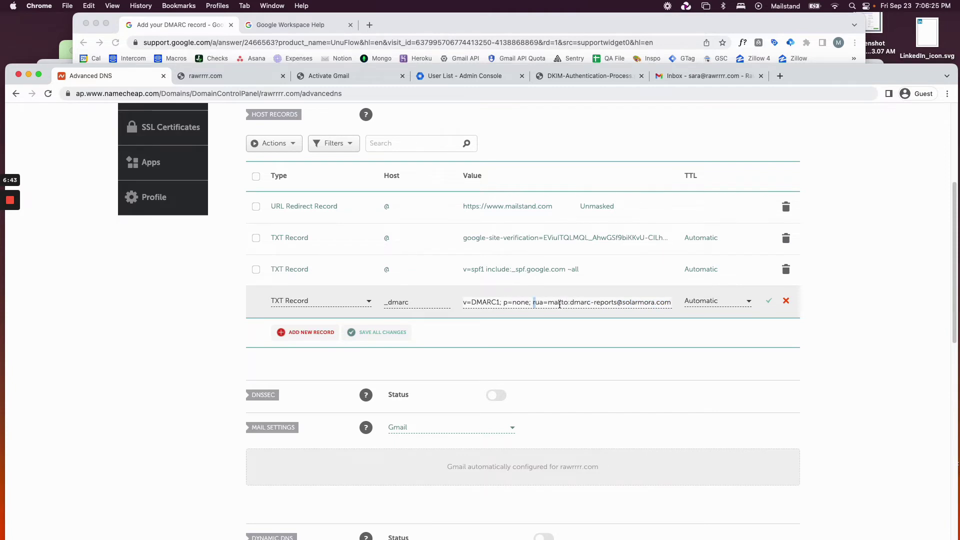
pyautogui.moveTo(534, 303); pyautogui.dragTo(703, 308)
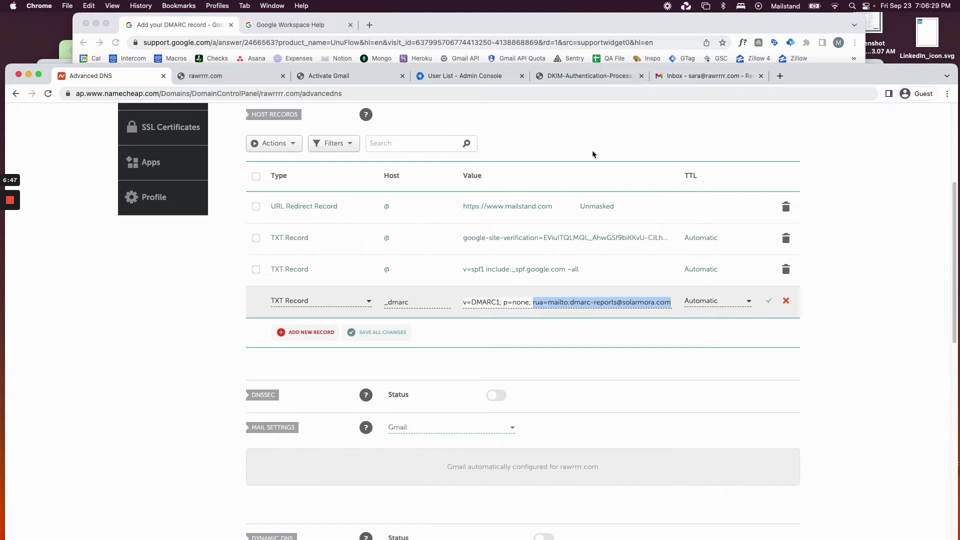
pyautogui.scroll(1, 594, 149)
pyautogui.moveTo(533, 310); pyautogui.dragTo(673, 311)
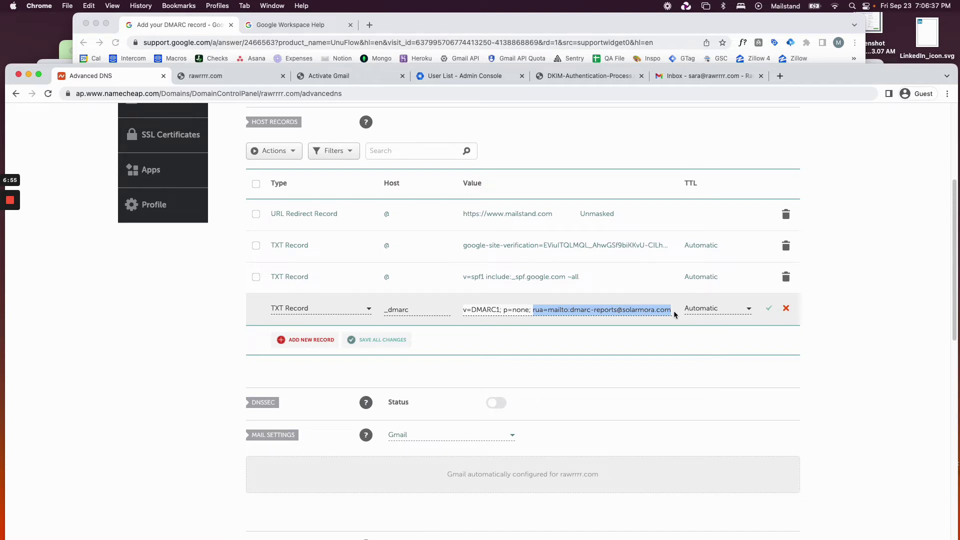
# Trim the value to v=DMARC1; p=none; by deleting the rua part, and save the record.
pyautogui.click(494, 311)
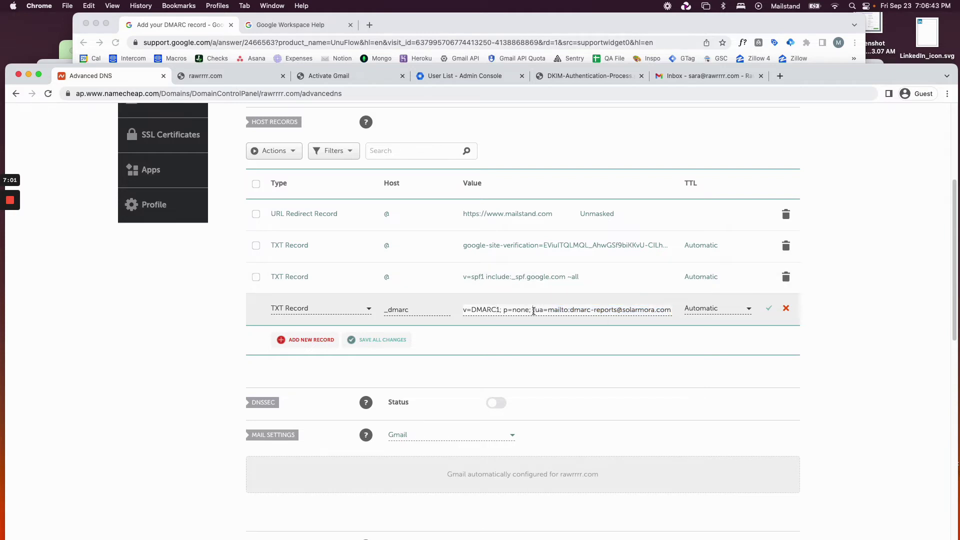
pyautogui.moveTo(534, 311); pyautogui.dragTo(689, 310)
pyautogui.click(622, 311)
pyautogui.moveTo(533, 311); pyautogui.dragTo(673, 314)
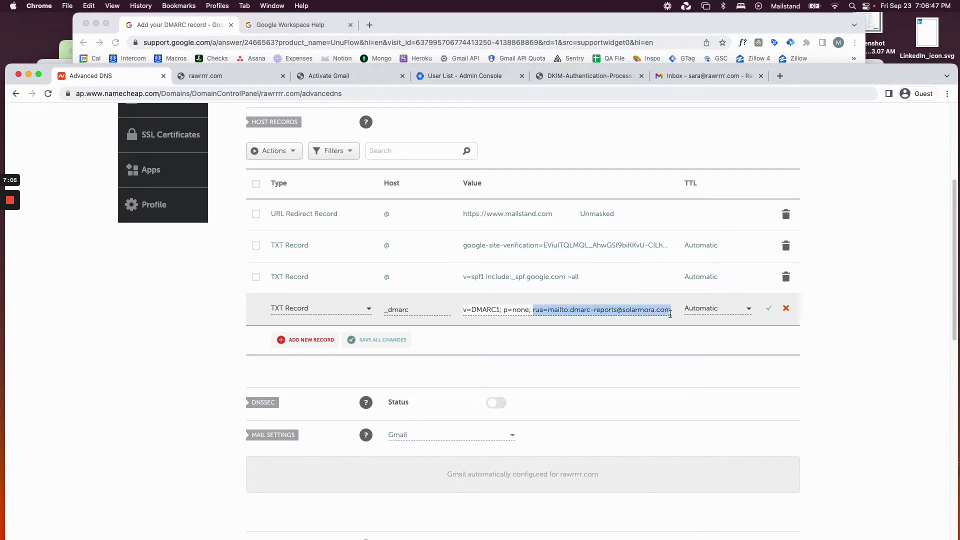
pyautogui.press('BackSpace')
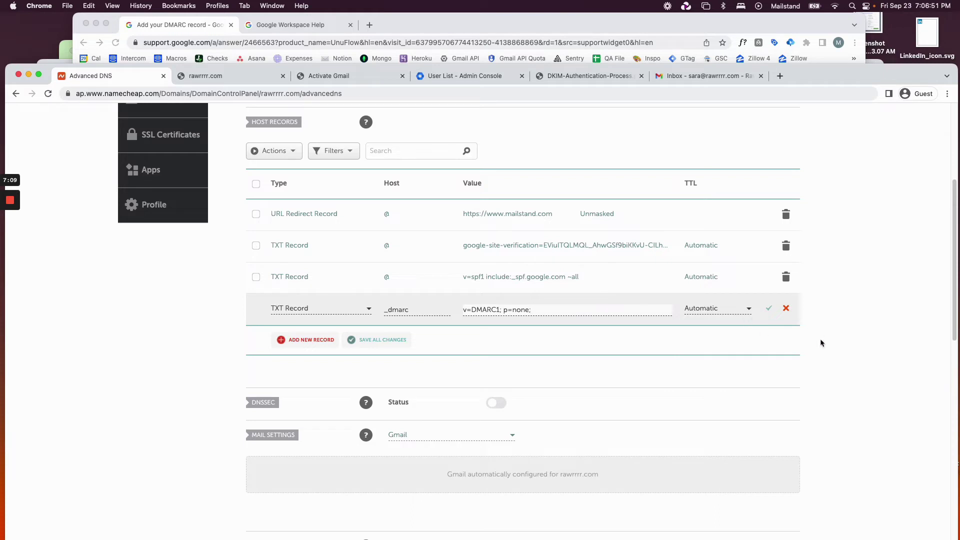
pyautogui.click(776, 313)
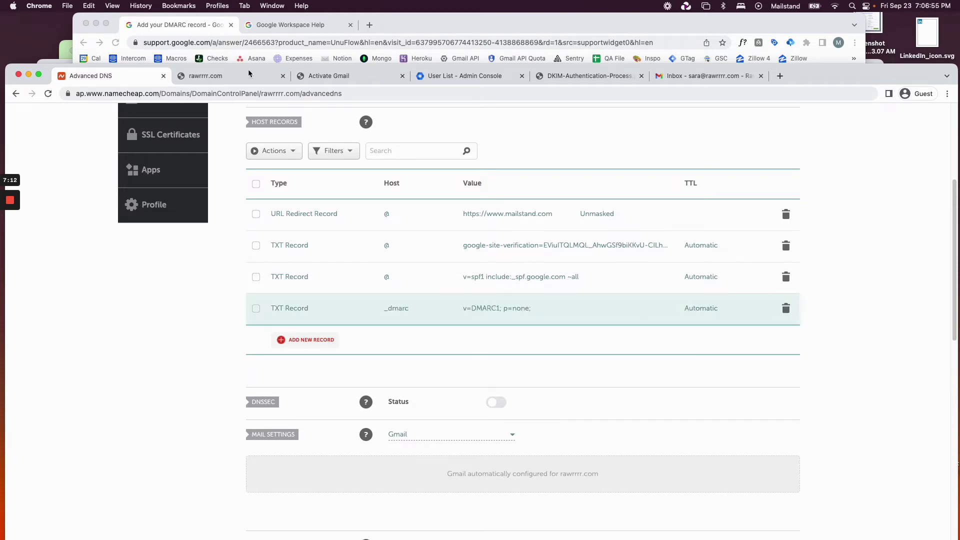
pyautogui.click(198, 44)
# Close the DMARC article and read Step 1 of 'Turn on DKIM for your domain'.
pyautogui.press('super+w')
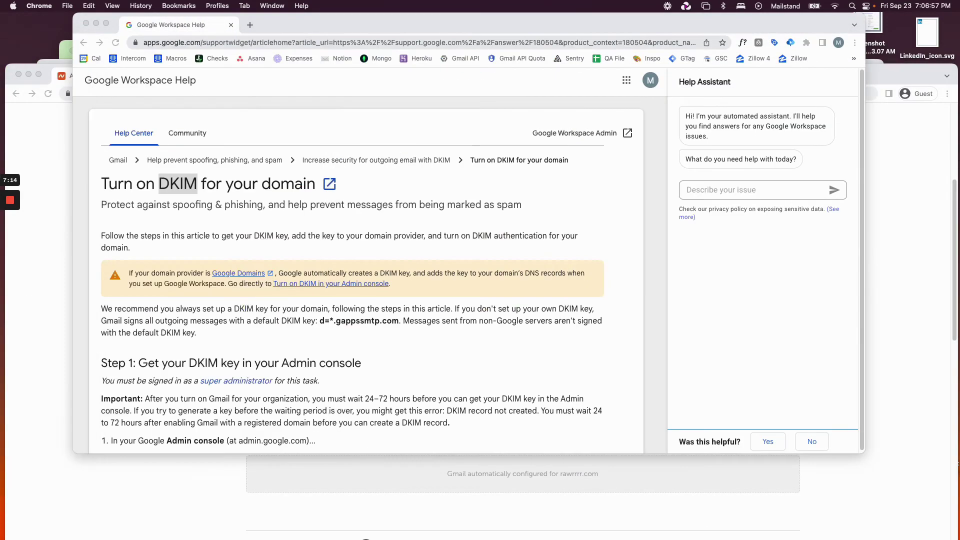
pyautogui.click(394, 220)
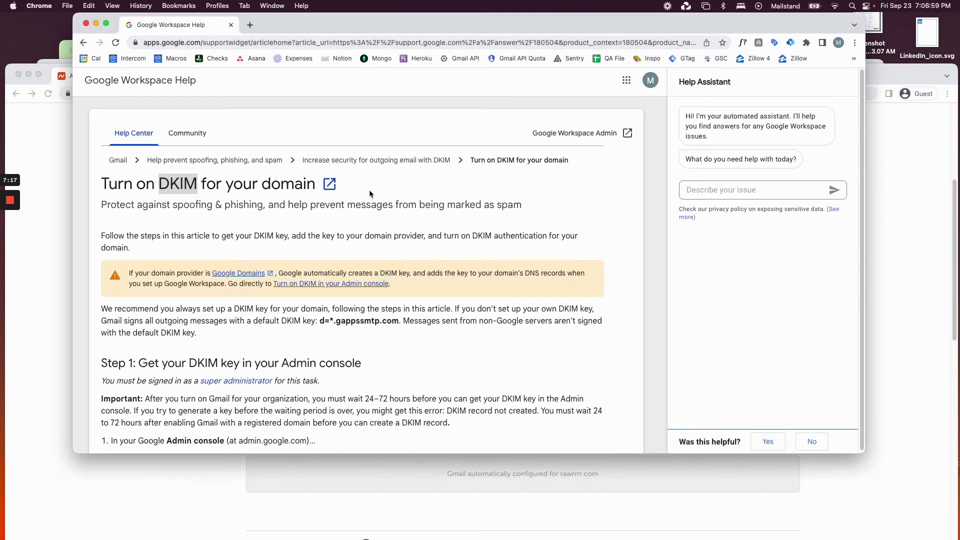
pyautogui.scroll(-3, 433, 249)
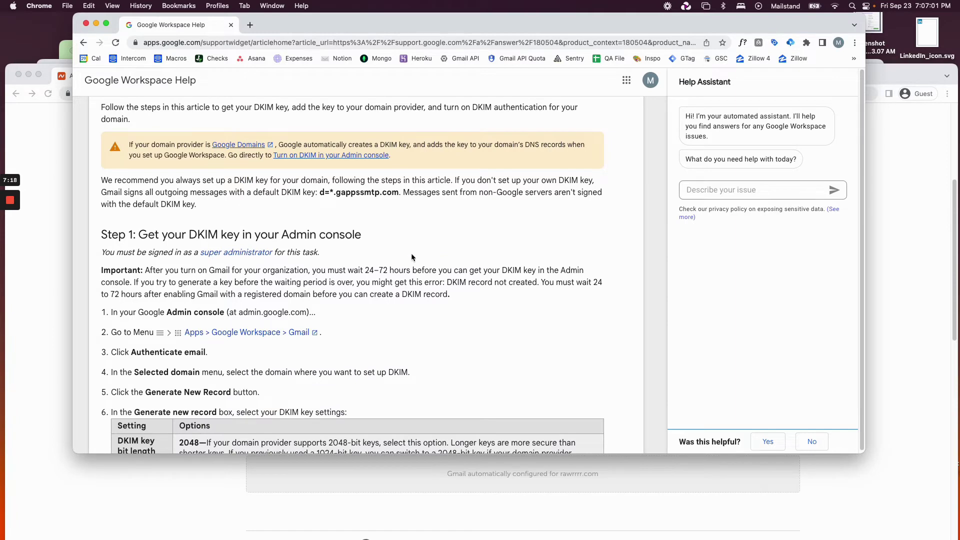
pyautogui.scroll(3, 399, 258)
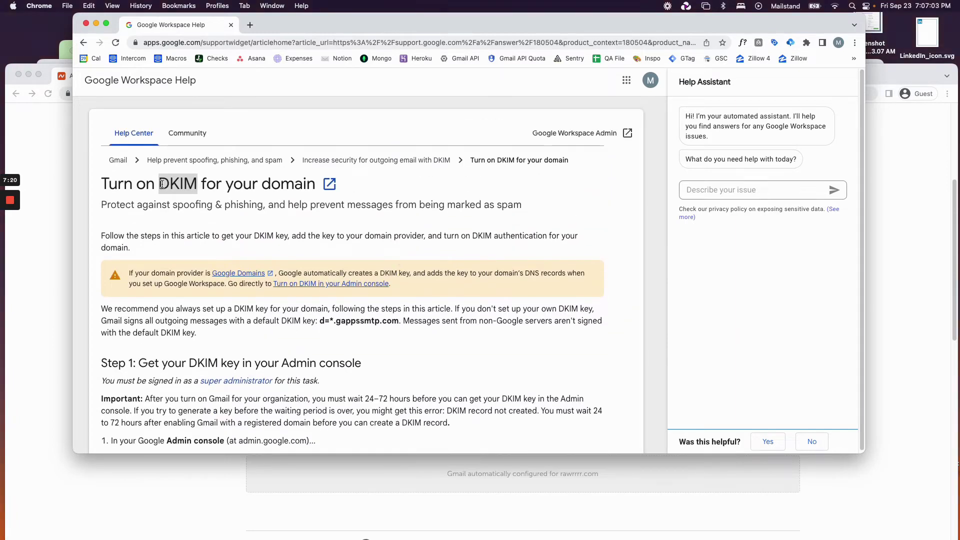
pyautogui.scroll(-5, 507, 242)
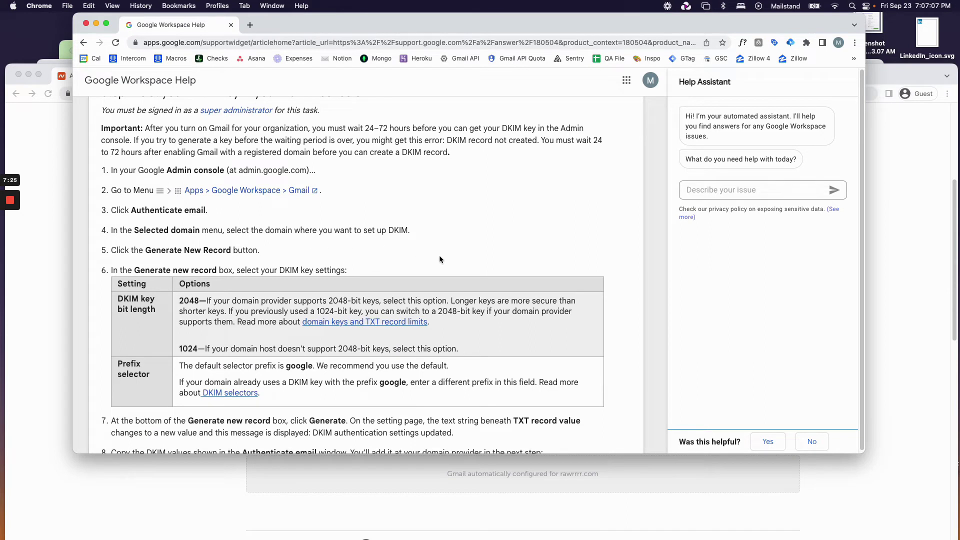
pyautogui.scroll(-3, 476, 257)
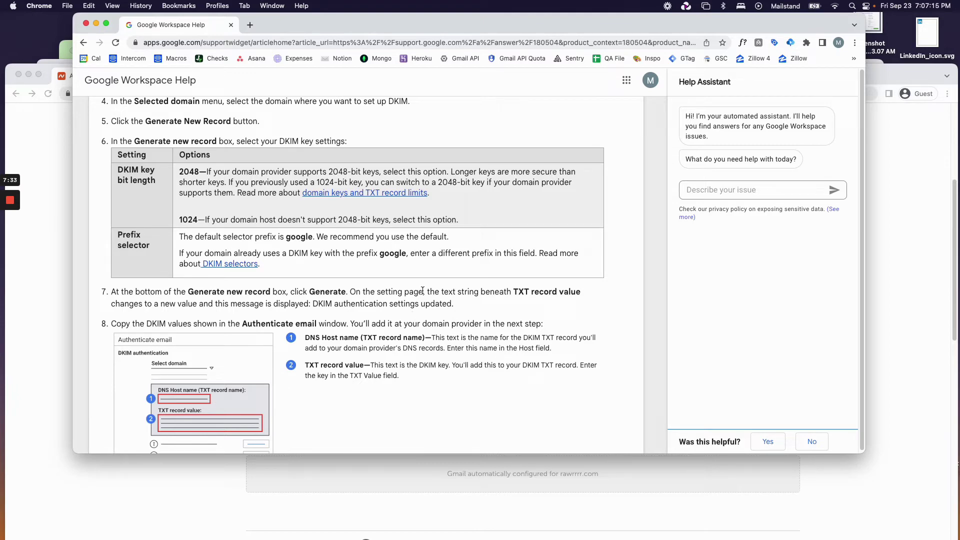
pyautogui.scroll(-3, 457, 306)
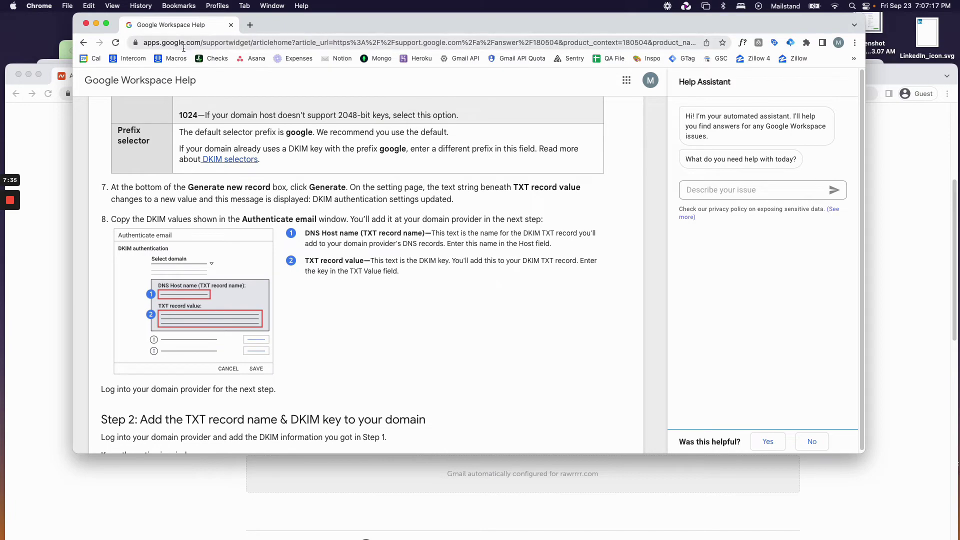
pyautogui.scroll(7, 413, 373)
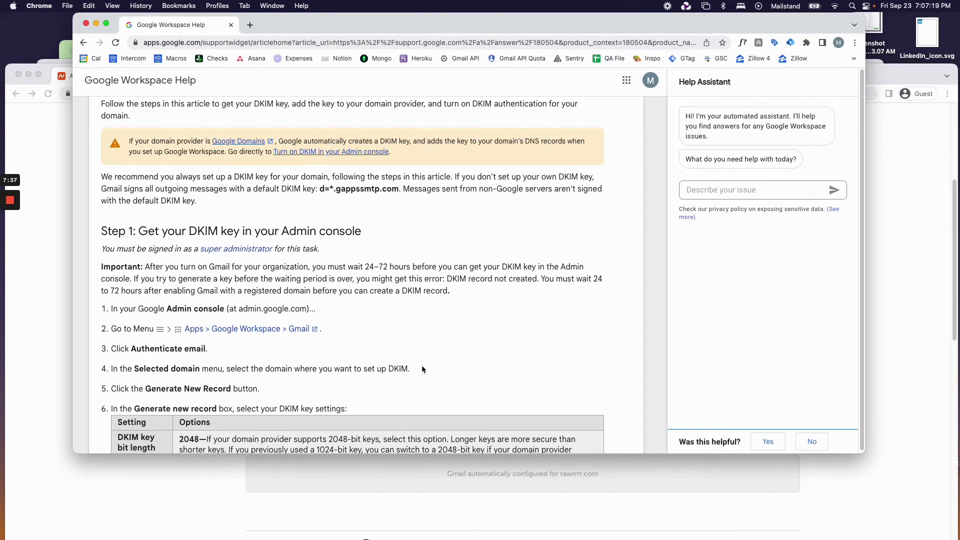
pyautogui.scroll(3, 198, 228)
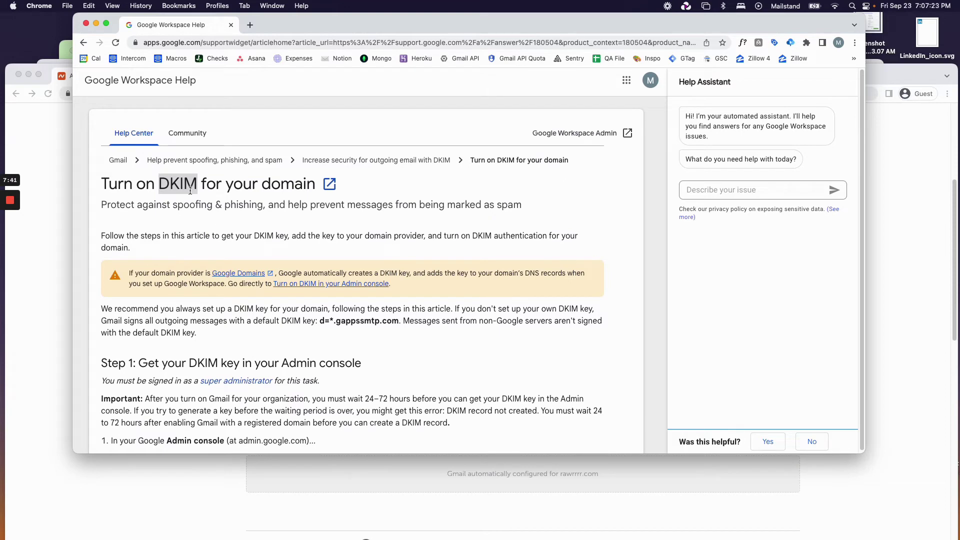
pyautogui.moveTo(192, 190); pyautogui.dragTo(188, 189)
pyautogui.scroll(-1, 443, 324)
pyautogui.scroll(-5, 444, 324)
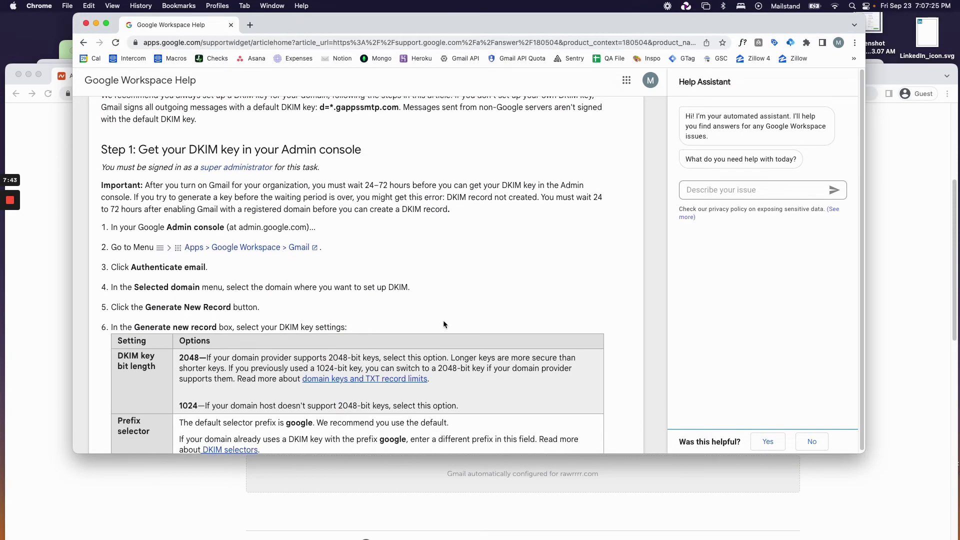
pyautogui.scroll(-2, 443, 321)
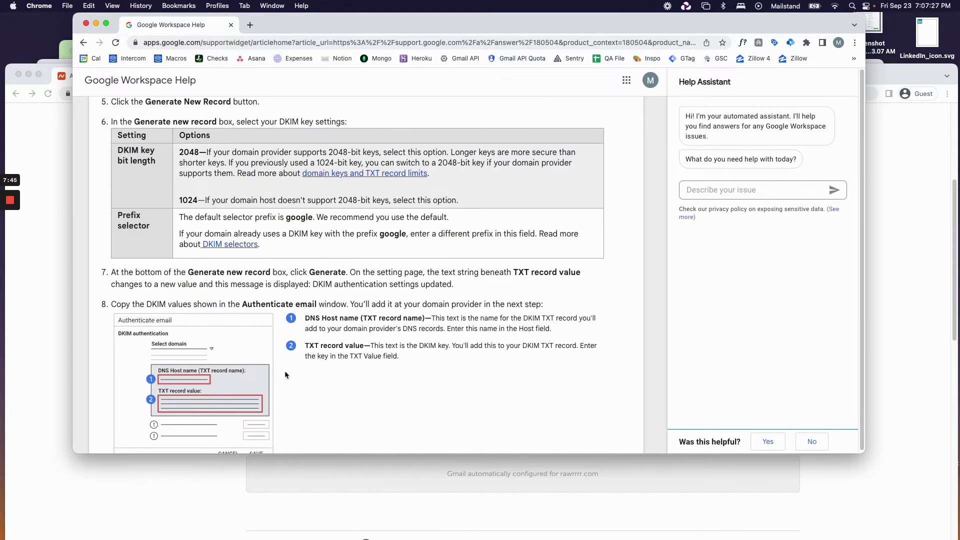
pyautogui.scroll(3, 411, 375)
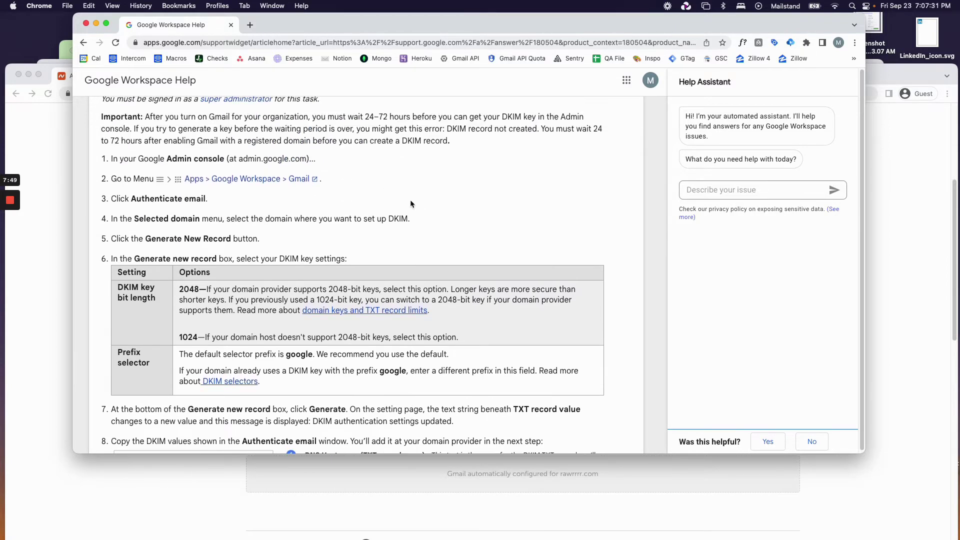
# Open Settings for Gmail in the signed-in Admin console and go to Authenticate email.
pyautogui.click(246, 181)
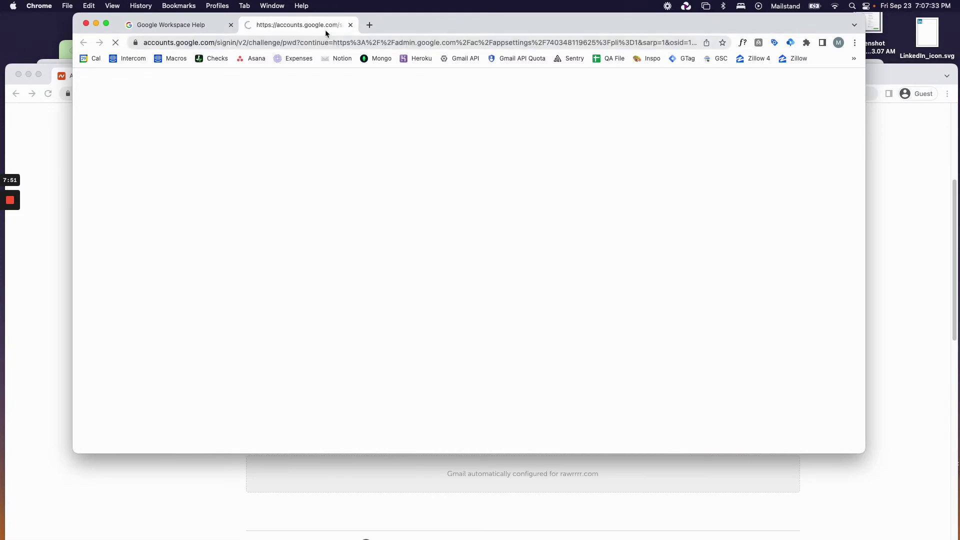
pyautogui.press('super+w')
pyautogui.moveTo(212, 193); pyautogui.dragTo(55, 166)
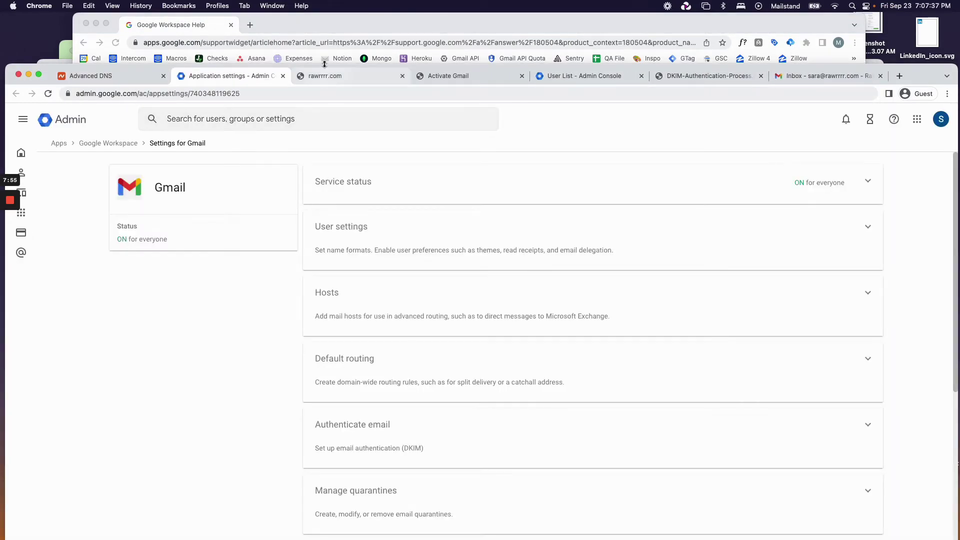
pyautogui.moveTo(325, 71); pyautogui.dragTo(323, 58)
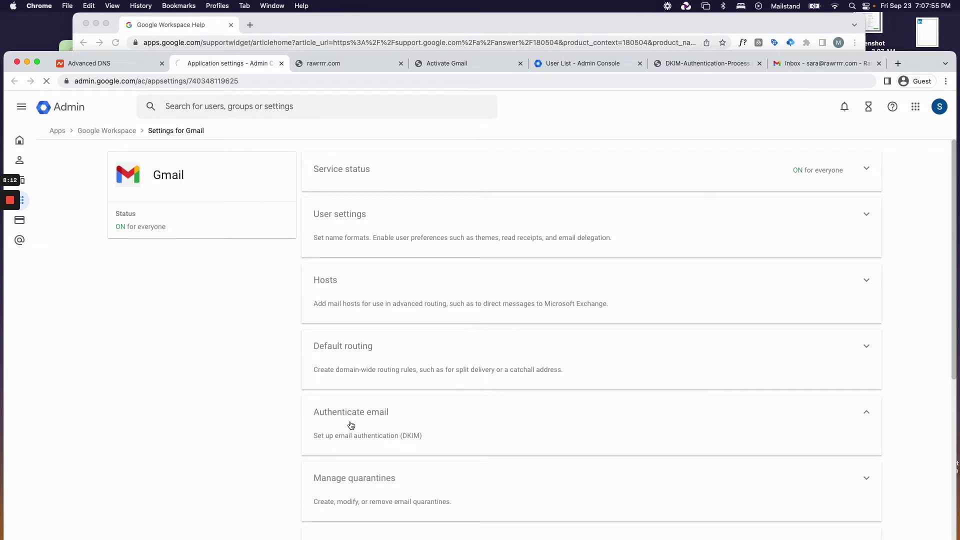
pyautogui.click(348, 424)
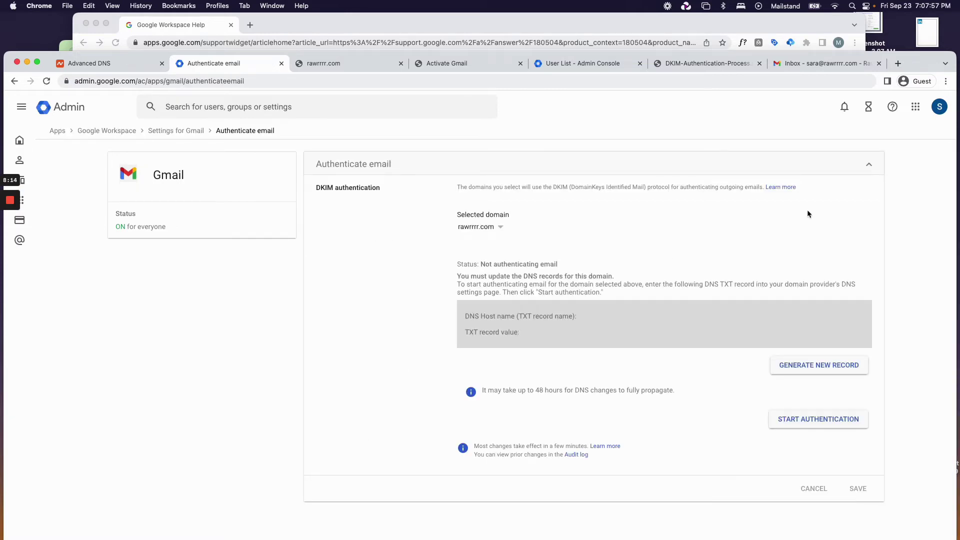
# Generate a 2048-bit DKIM record with prefix google and copy the google._domainkey host name.
pyautogui.moveTo(914, 62); pyautogui.dragTo(913, 32)
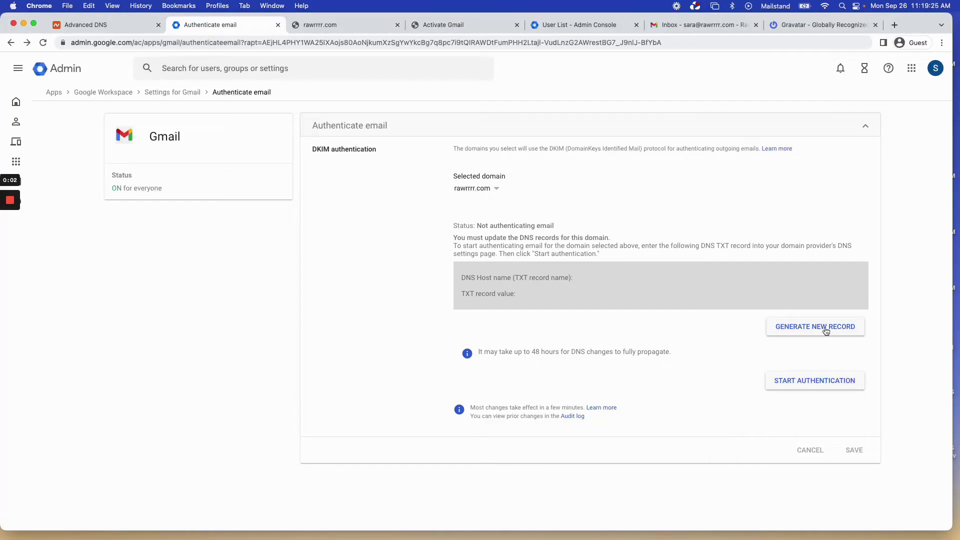
pyautogui.click(826, 332)
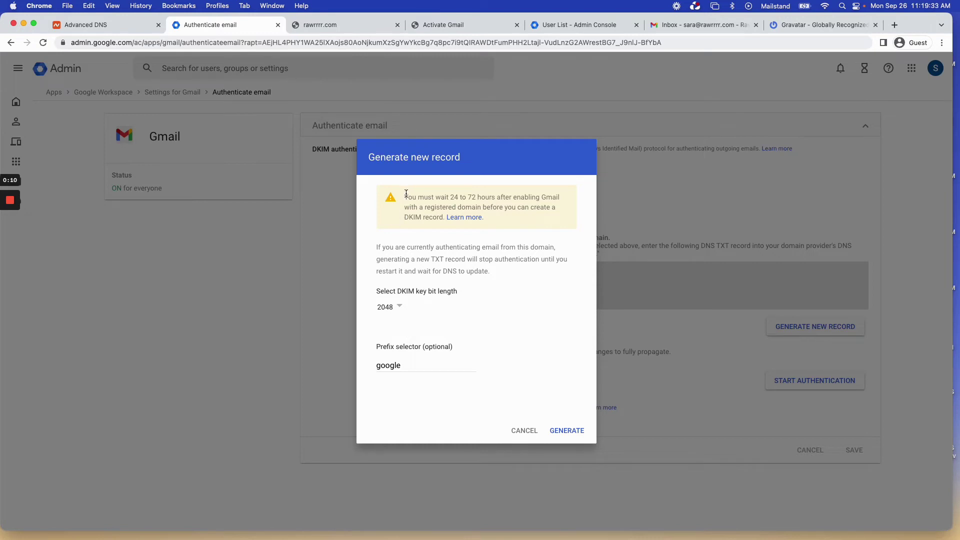
pyautogui.moveTo(452, 197); pyautogui.dragTo(488, 197)
pyautogui.click(447, 201)
pyautogui.click(564, 432)
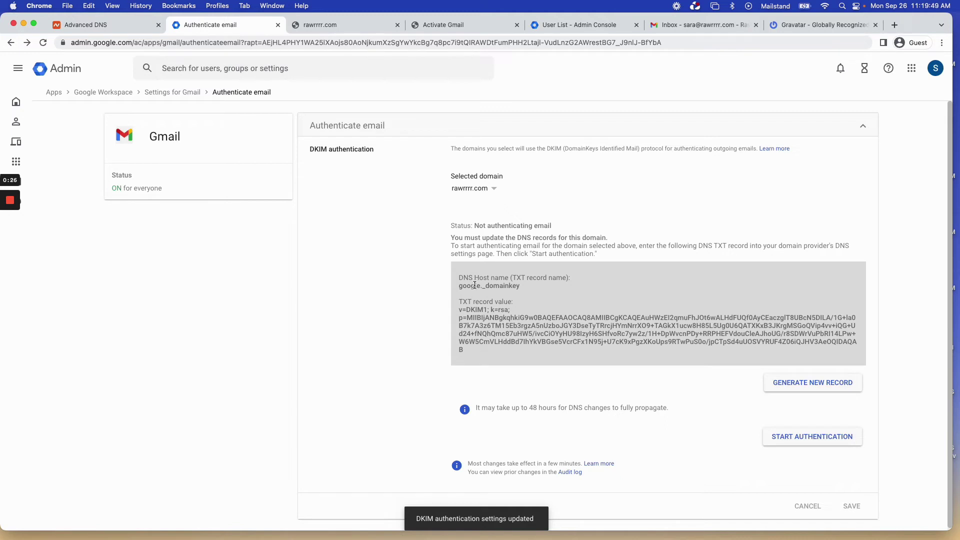
pyautogui.moveTo(475, 286)
pyautogui.mouseDown()
pyautogui.moveTo(460, 286)
pyautogui.moveTo(527, 283)
pyautogui.moveTo(458, 286)
pyautogui.mouseUp()
pyautogui.press('super+c')
# Add a new TXT record in Namecheap with host google._domainkey.
pyautogui.click(112, 22)
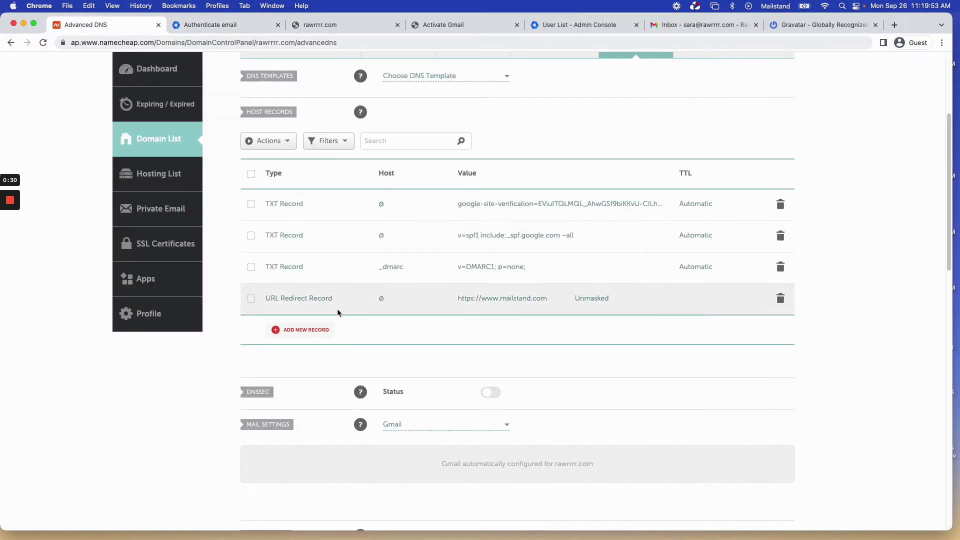
pyautogui.click(315, 329)
pyautogui.scroll(-2, 308, 250)
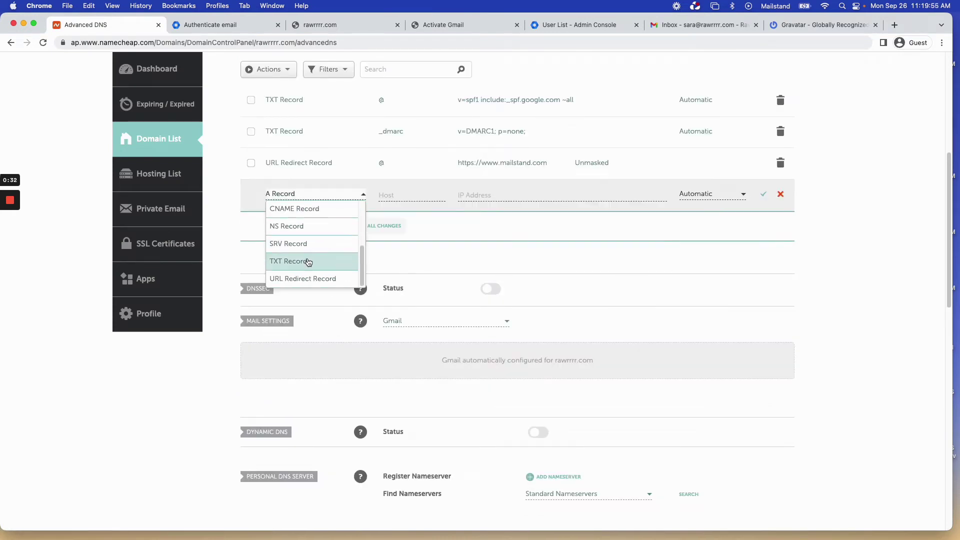
pyautogui.click(309, 262)
pyautogui.click(391, 196)
pyautogui.scroll(2, 391, 196)
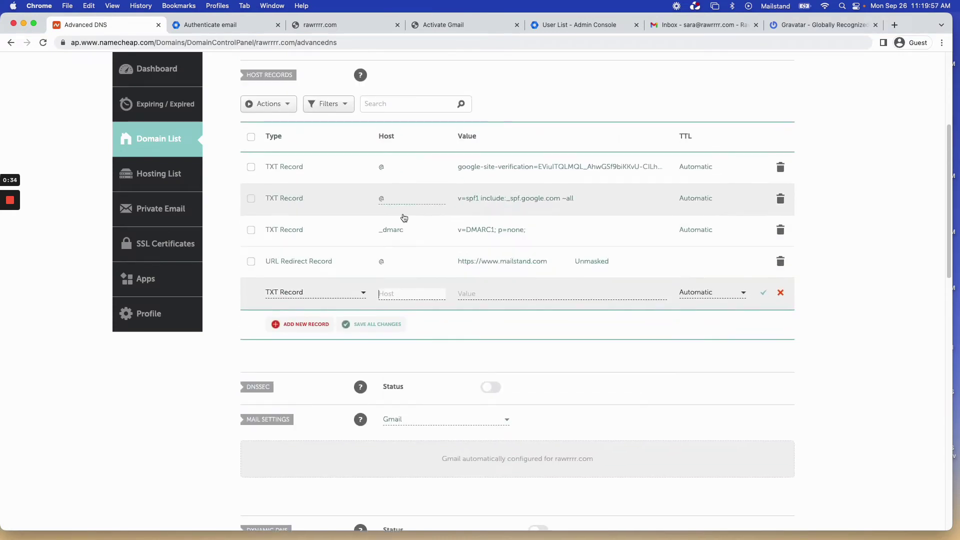
pyautogui.press('super+v')
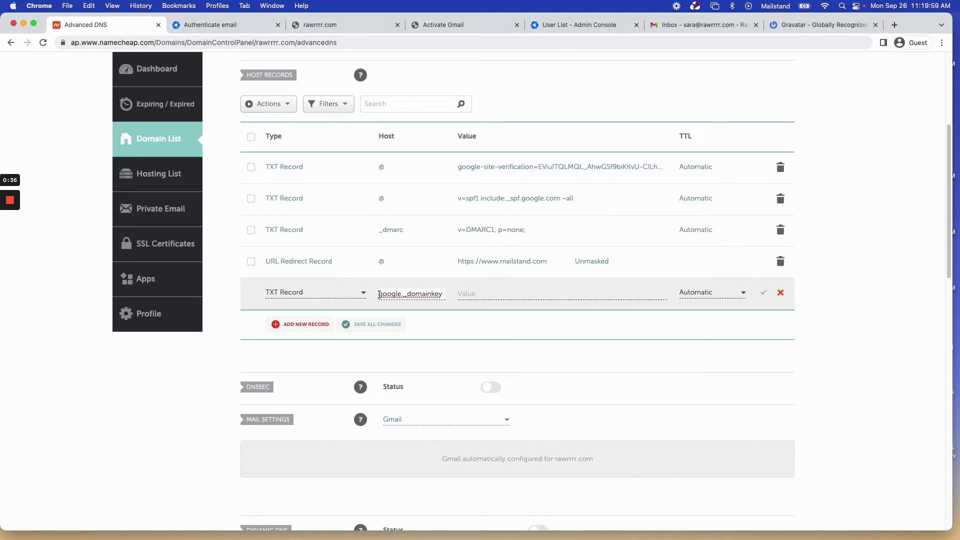
# Paste the v=DKIM1; k=rsa key value into the record and save it.
pyautogui.click(236, 28)
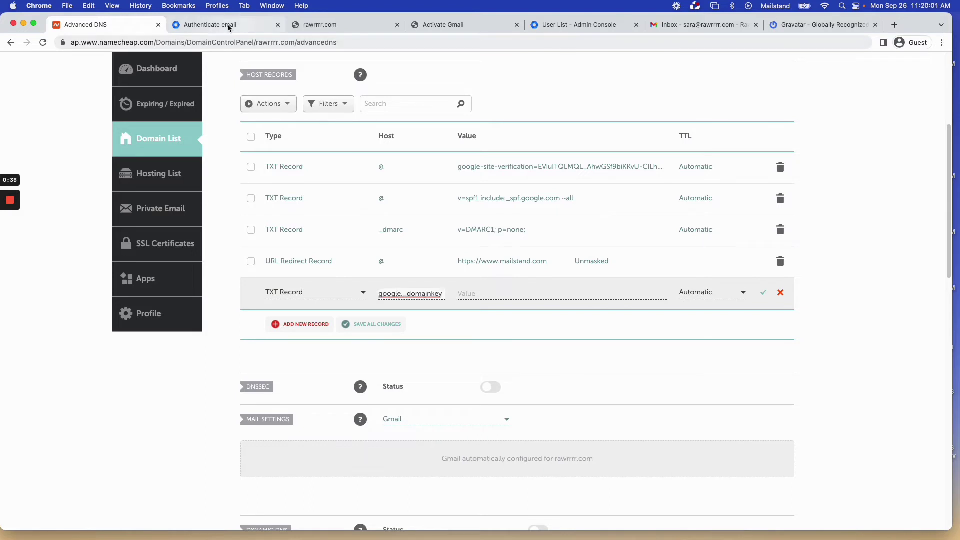
pyautogui.tripleClick(502, 333)
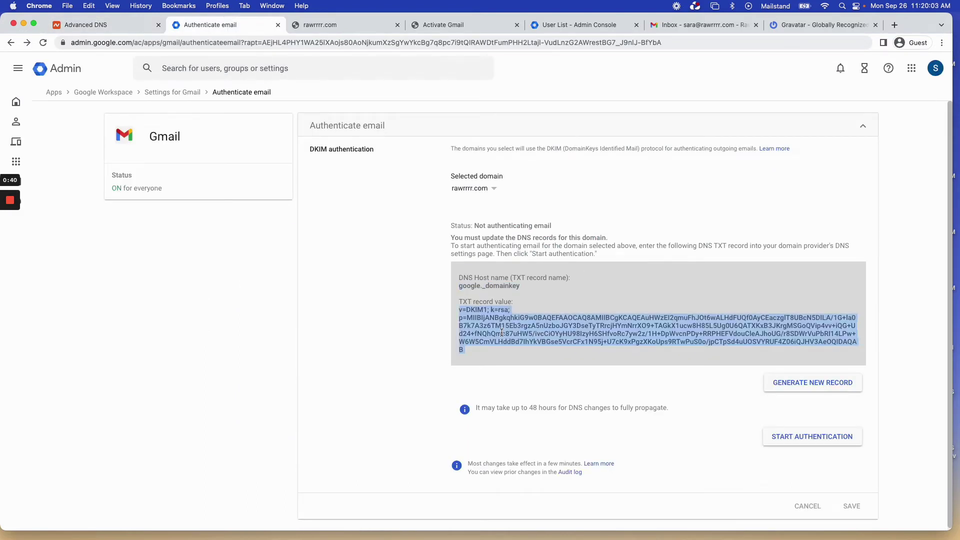
pyautogui.press('super+c')
pyautogui.press('super+alt+Left')
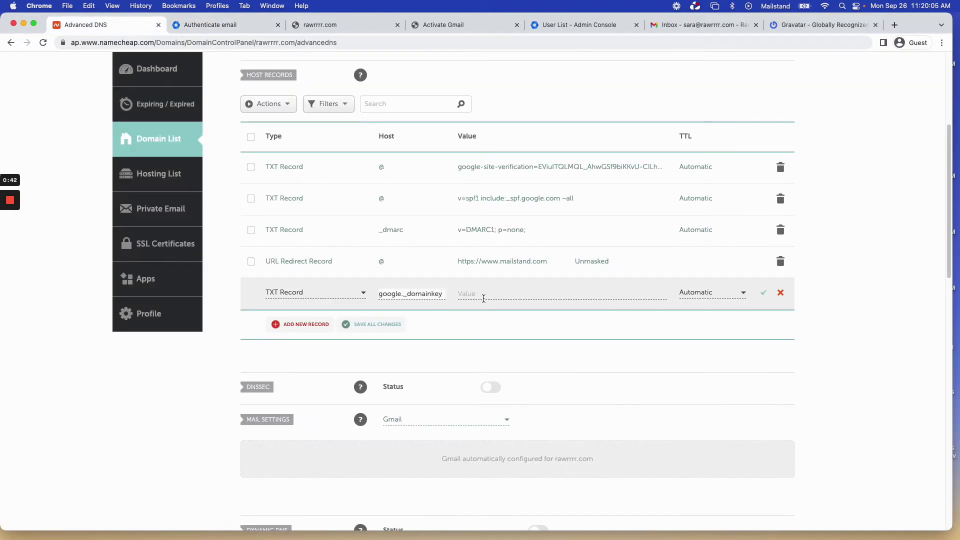
pyautogui.click(484, 299)
pyautogui.press('super+v')
pyautogui.click(764, 293)
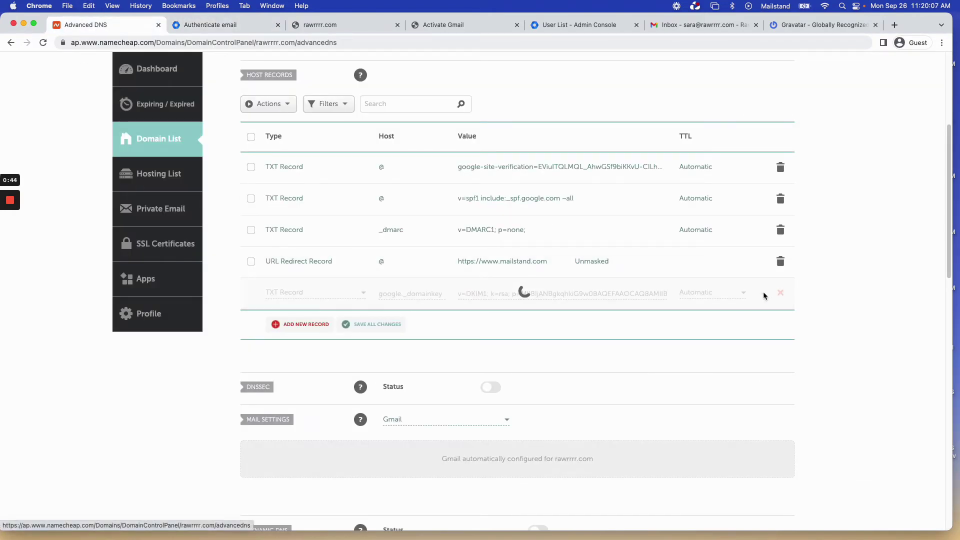
pyautogui.click(238, 28)
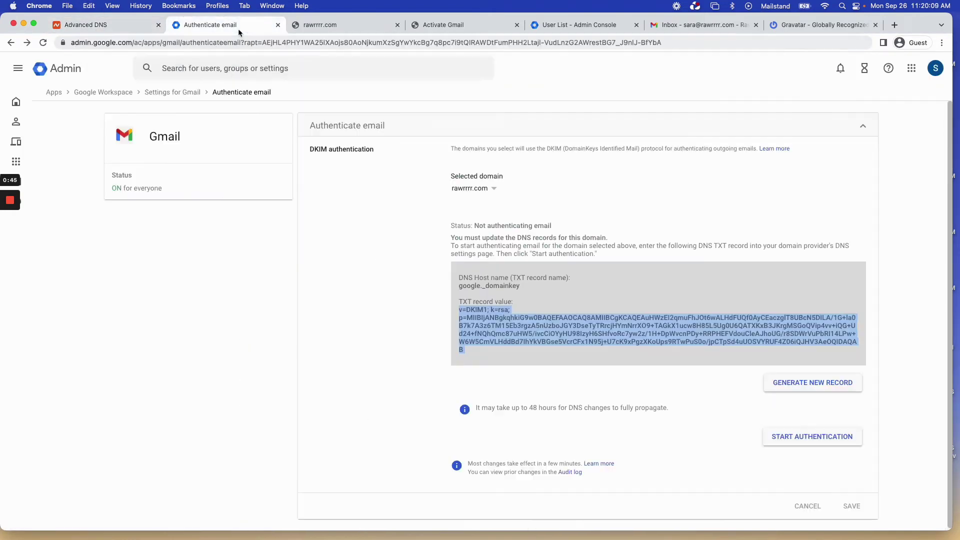
pyautogui.click(602, 297)
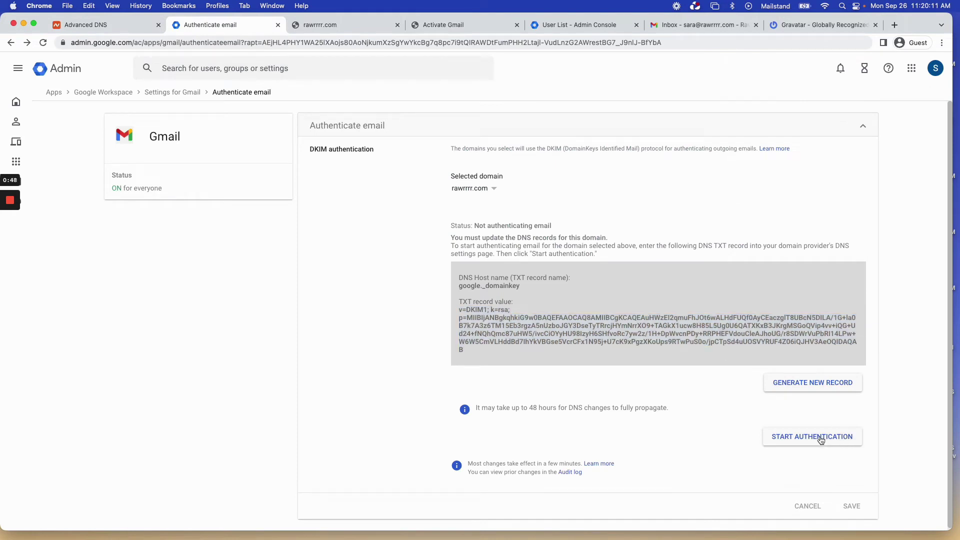
pyautogui.click(100, 25)
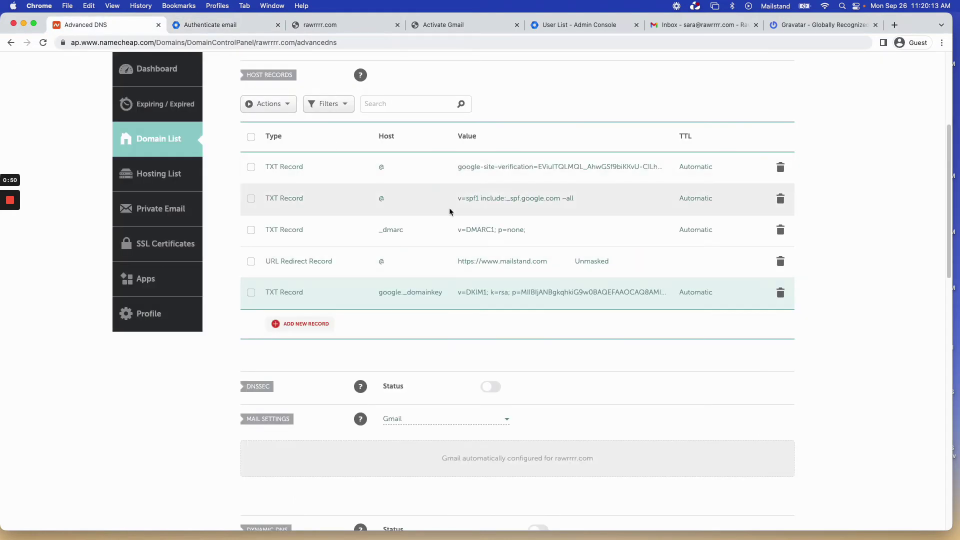
pyautogui.scroll(2, 449, 208)
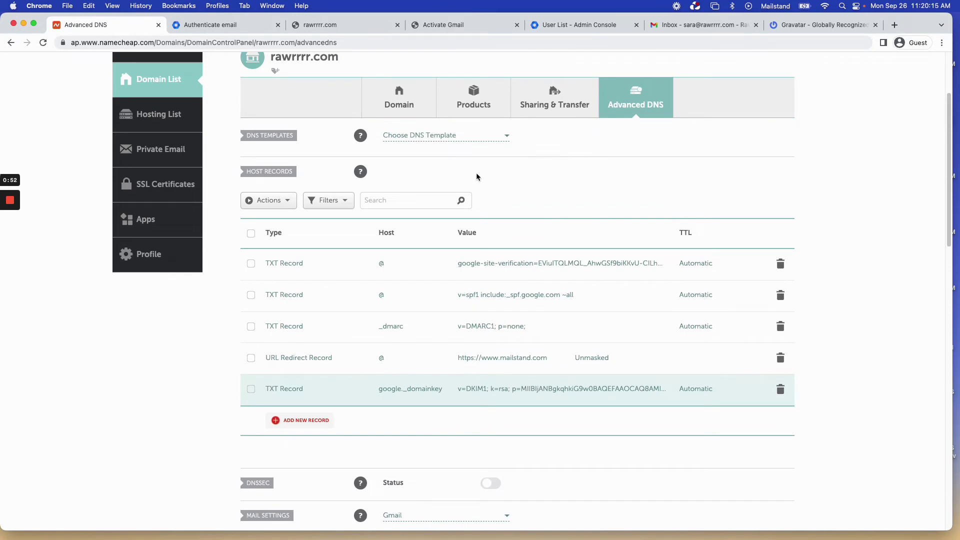
# Start DKIM authentication for rawrrr.com, which reports email authentication not yet verified.
pyautogui.click(214, 25)
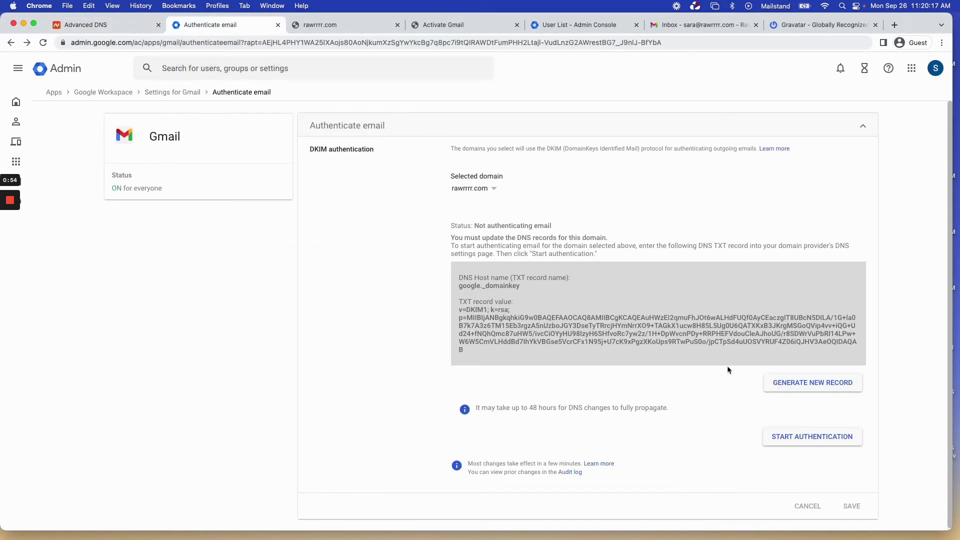
pyautogui.click(812, 437)
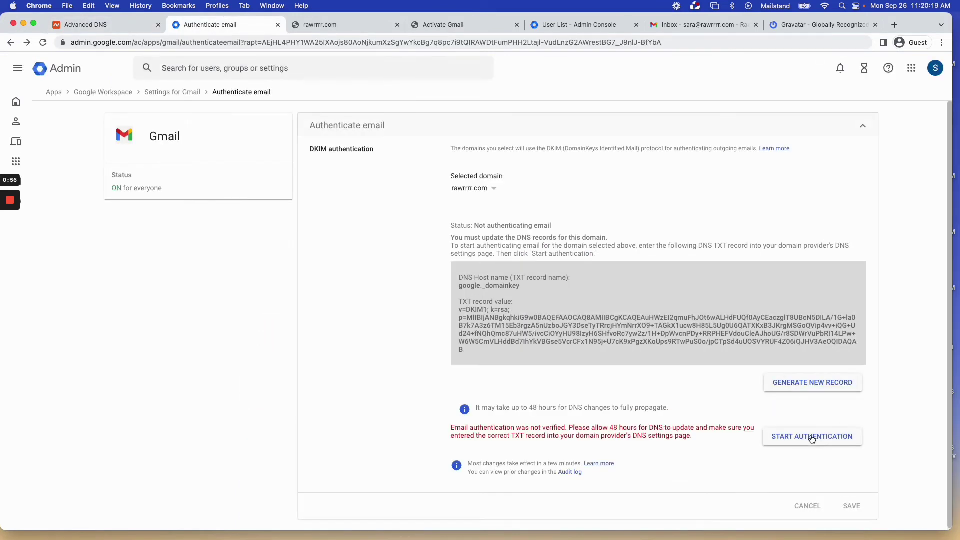
pyautogui.moveTo(504, 428); pyautogui.dragTo(673, 428)
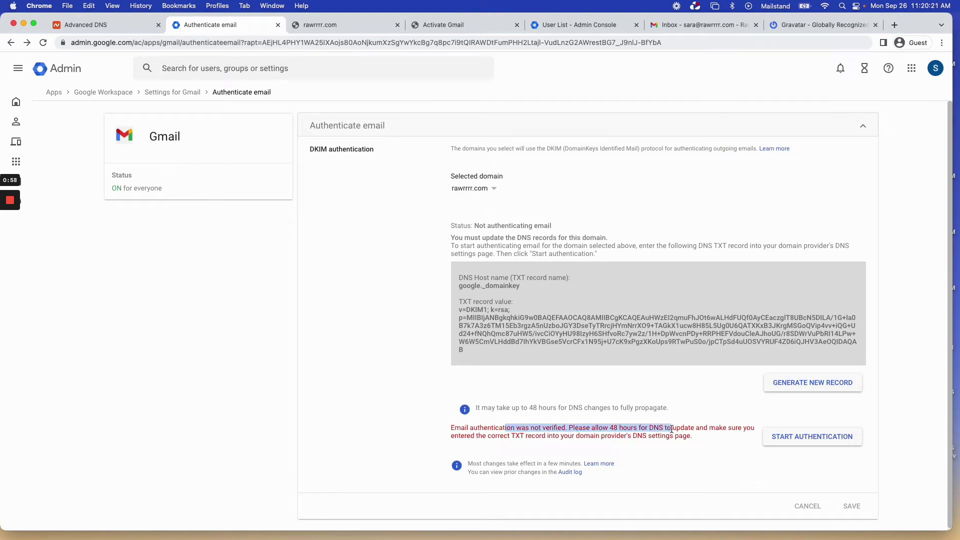
pyautogui.click(672, 430)
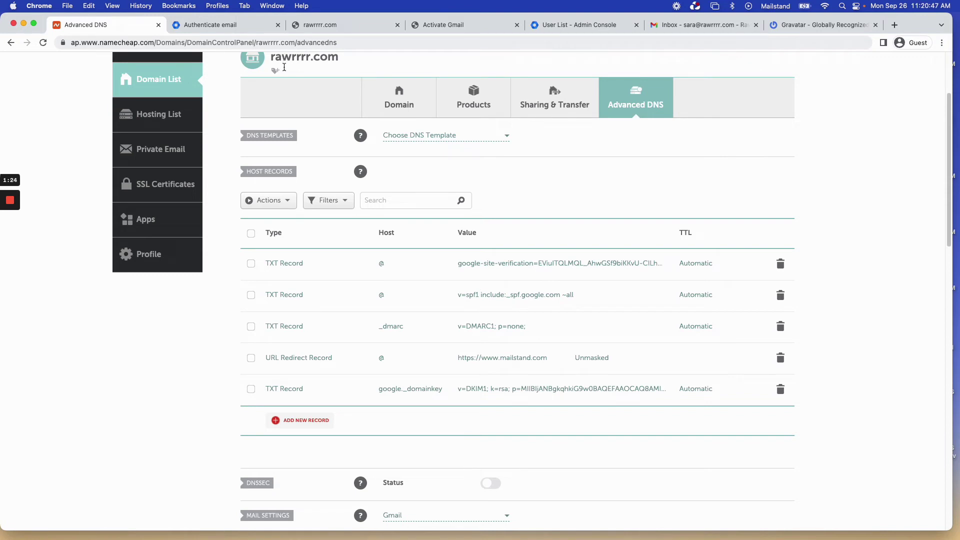
# Review Namecheap's five host records, then switch to the Admin console Users list.
pyautogui.scroll(1, 284, 67)
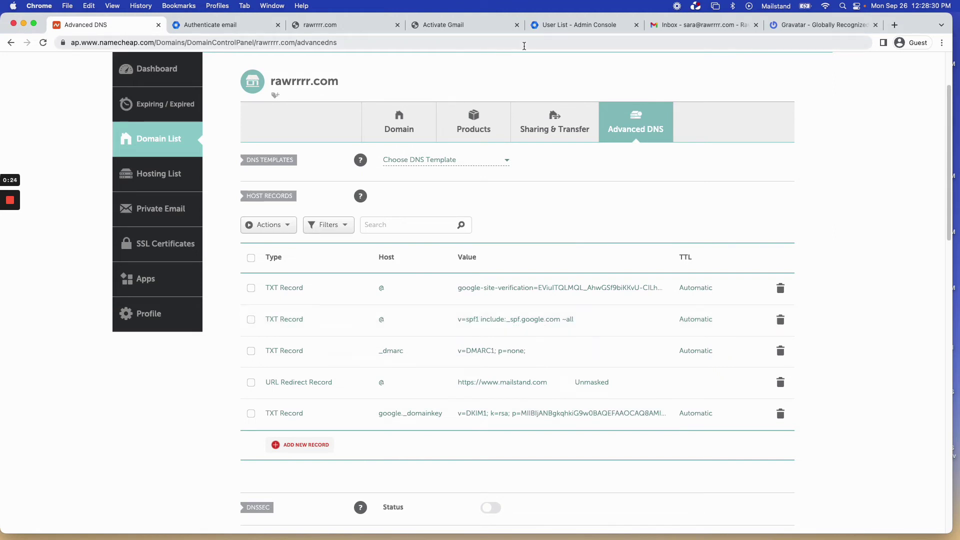
pyautogui.click(568, 28)
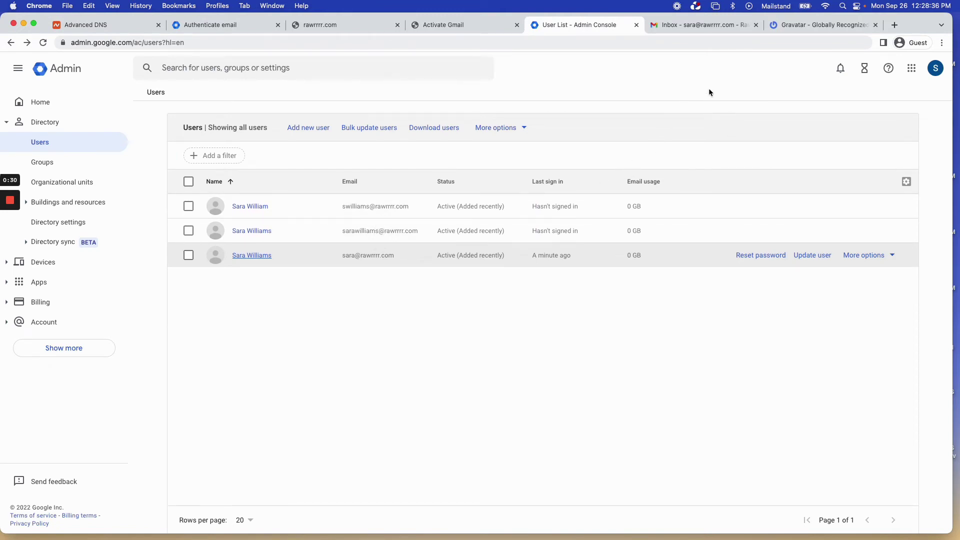
# In the Gmail inbox, open the 'Tips for using your new inbox' message from Gmail Team.
pyautogui.click(705, 26)
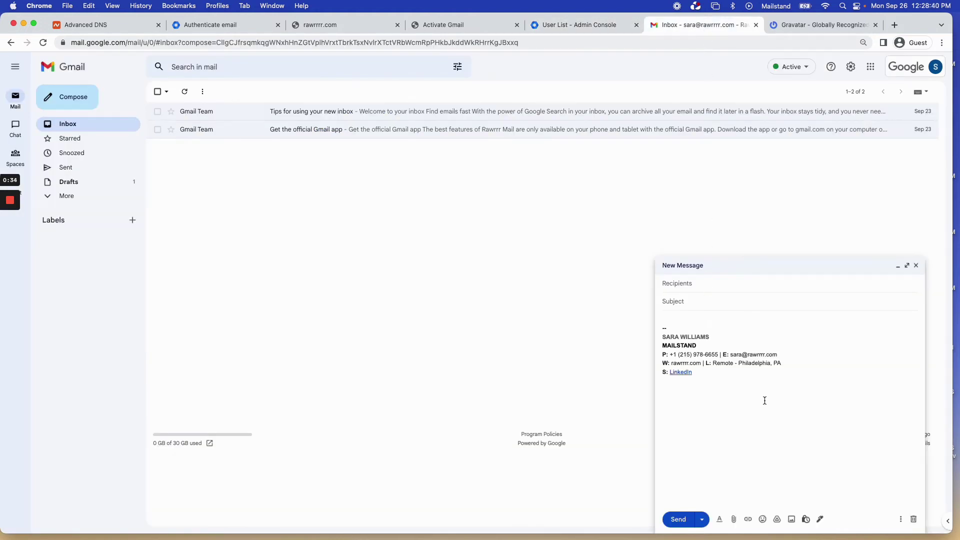
pyautogui.moveTo(763, 400); pyautogui.dragTo(670, 317)
pyautogui.click(669, 317)
pyautogui.click(258, 115)
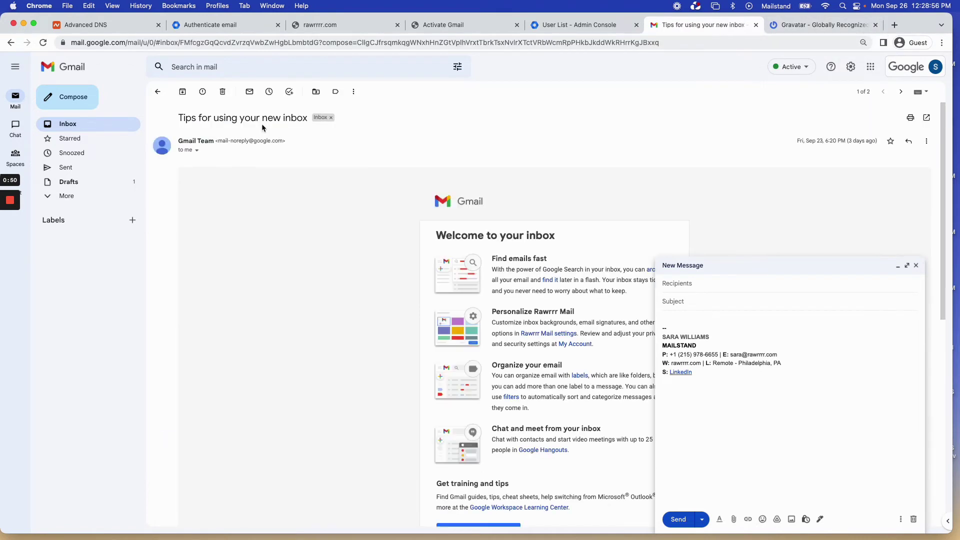
pyautogui.moveTo(161, 155)
# Check the signed-in account, then open the mailbox user's details in the Admin Users list.
pyautogui.click(582, 25)
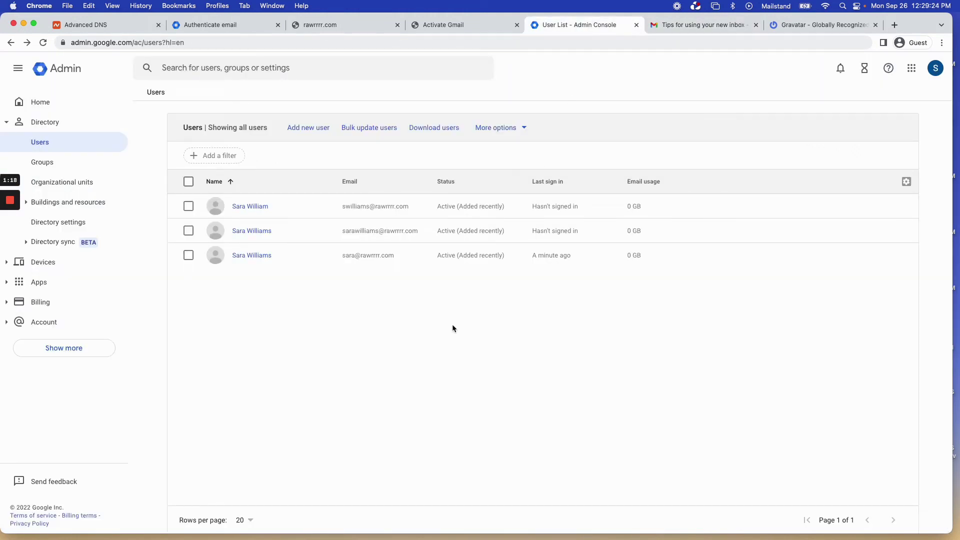
pyautogui.click(718, 24)
pyautogui.click(922, 73)
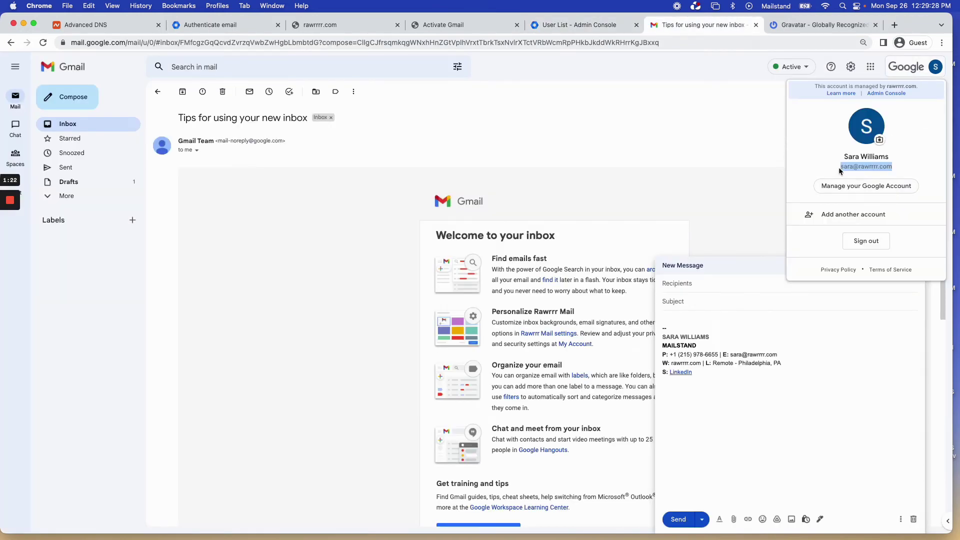
pyautogui.click(553, 26)
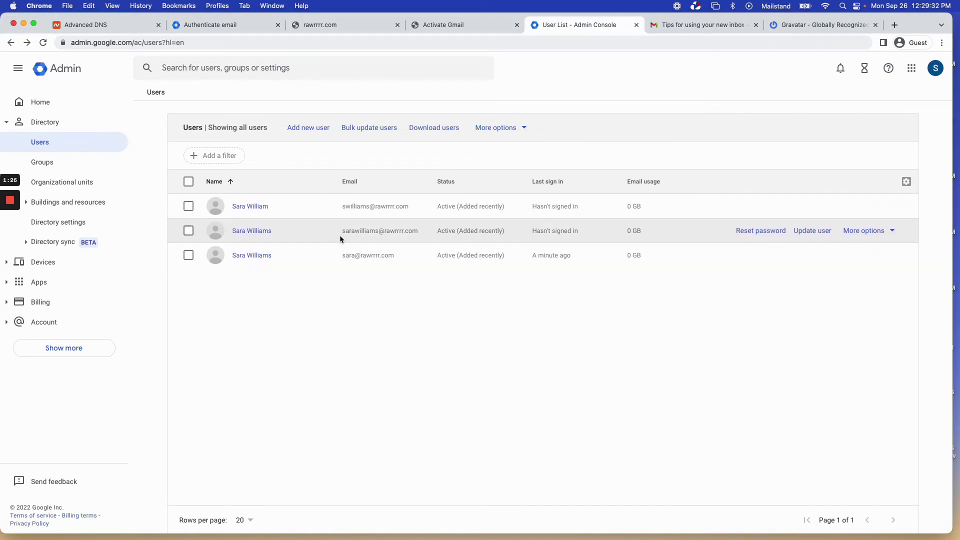
pyautogui.click(251, 256)
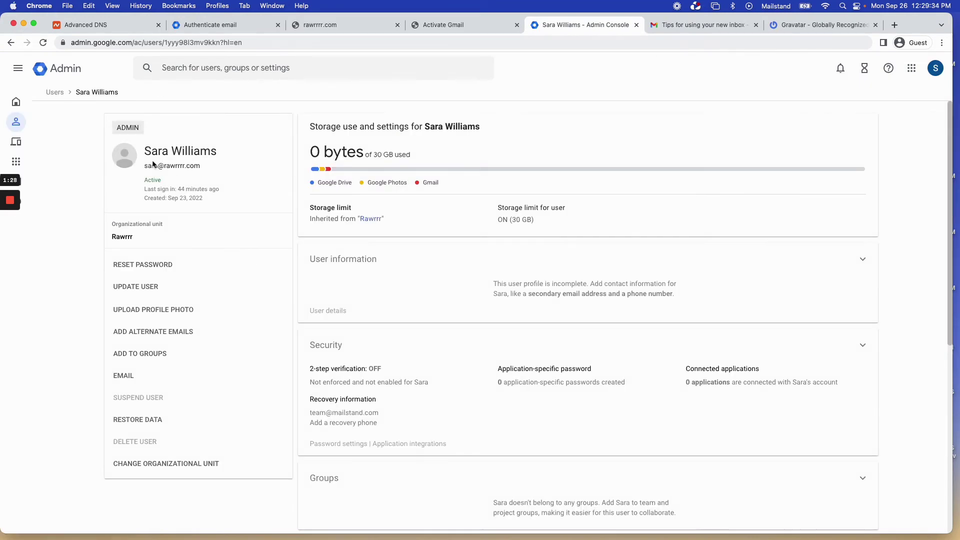
# Upload saraprofile.jpeg as the user's profile photo, re-entering the account password when prompted.
pyautogui.click(125, 157)
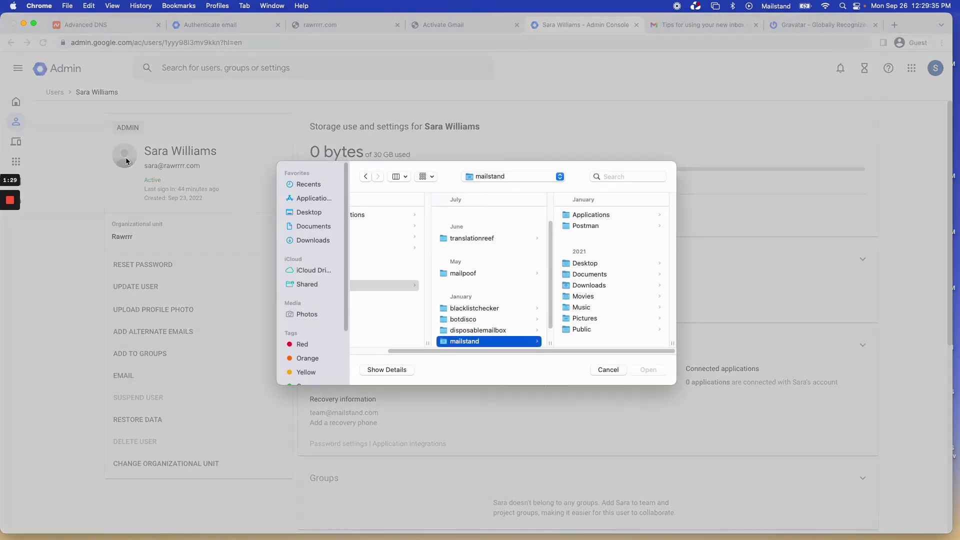
pyautogui.click(311, 240)
pyautogui.scroll(-4, 418, 278)
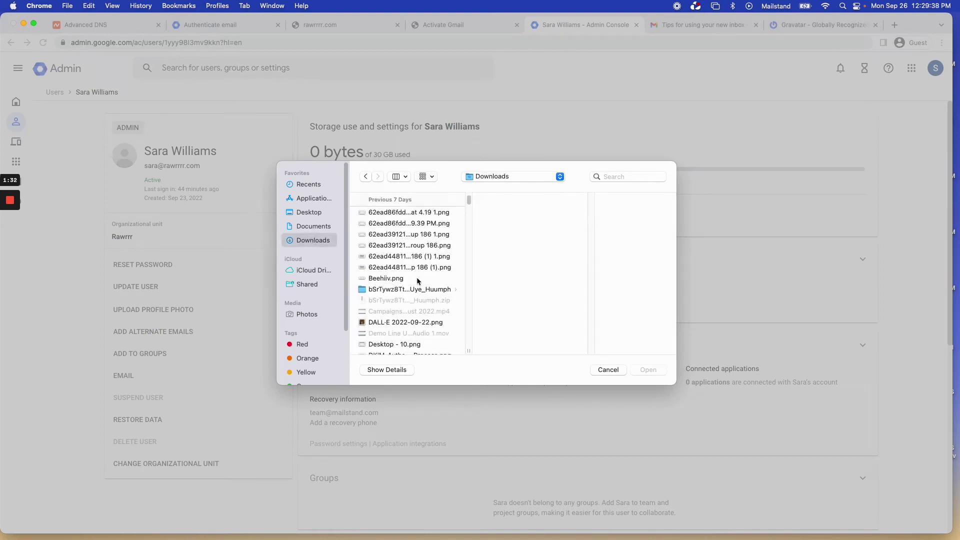
pyautogui.click(419, 268)
pyautogui.click(624, 175)
pyautogui.write('sara')
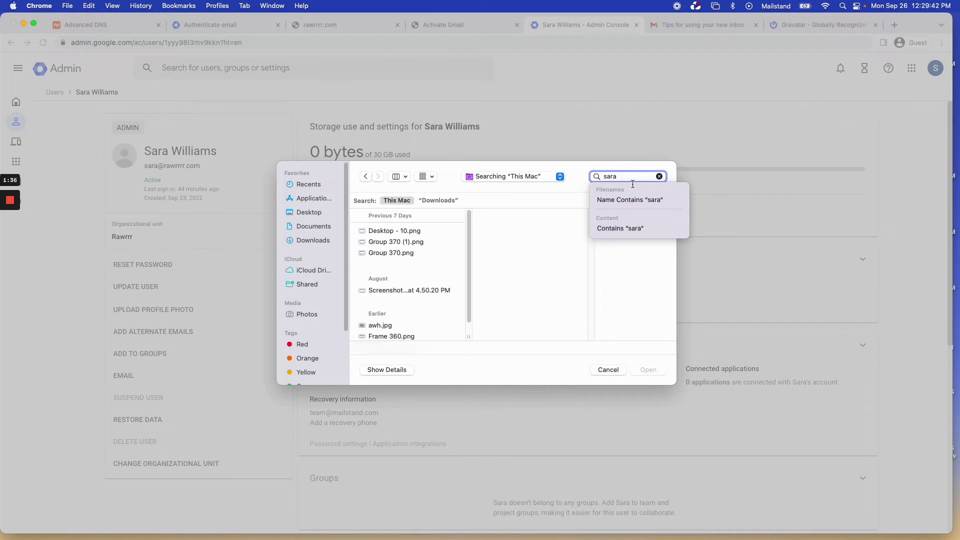
pyautogui.write('profile')
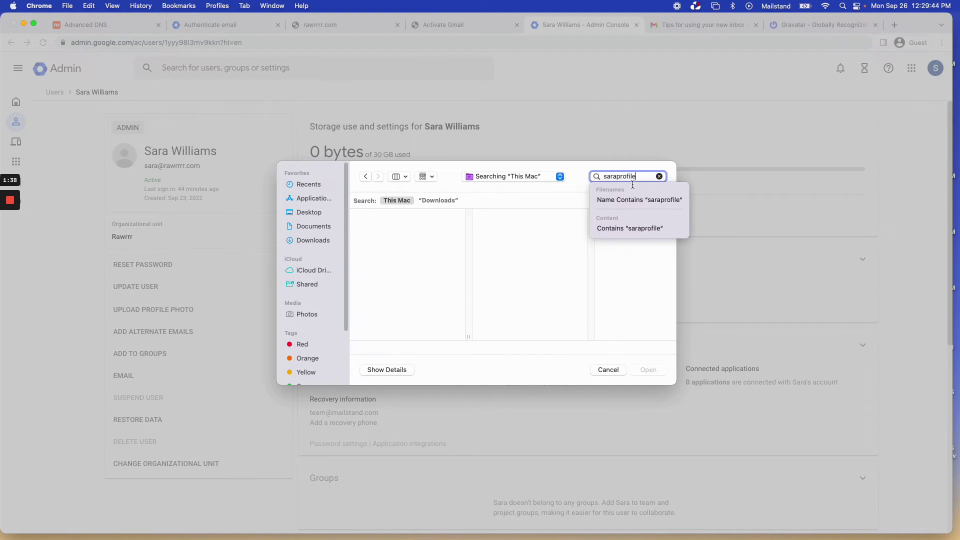
pyautogui.press('Down')
pyautogui.click(440, 227)
pyautogui.click(648, 369)
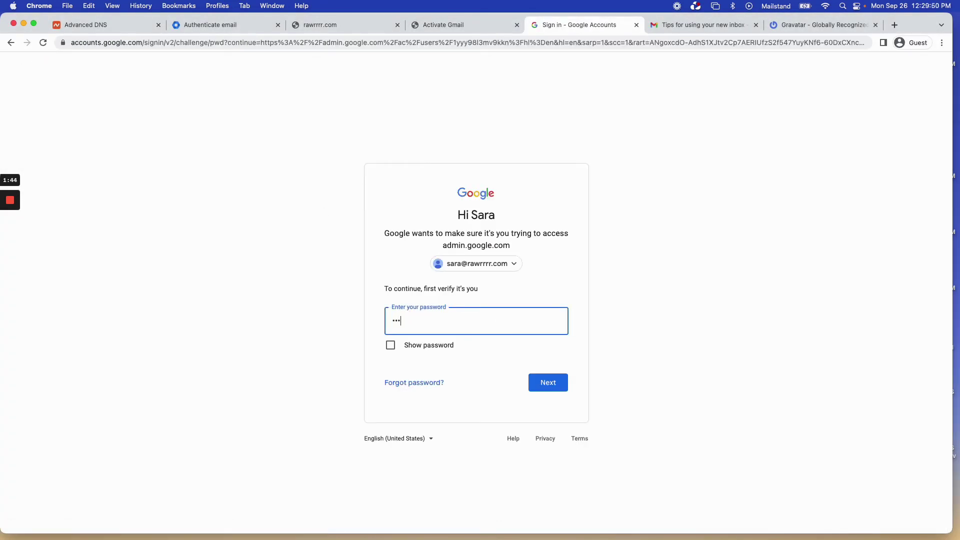
pyautogui.press('Return')
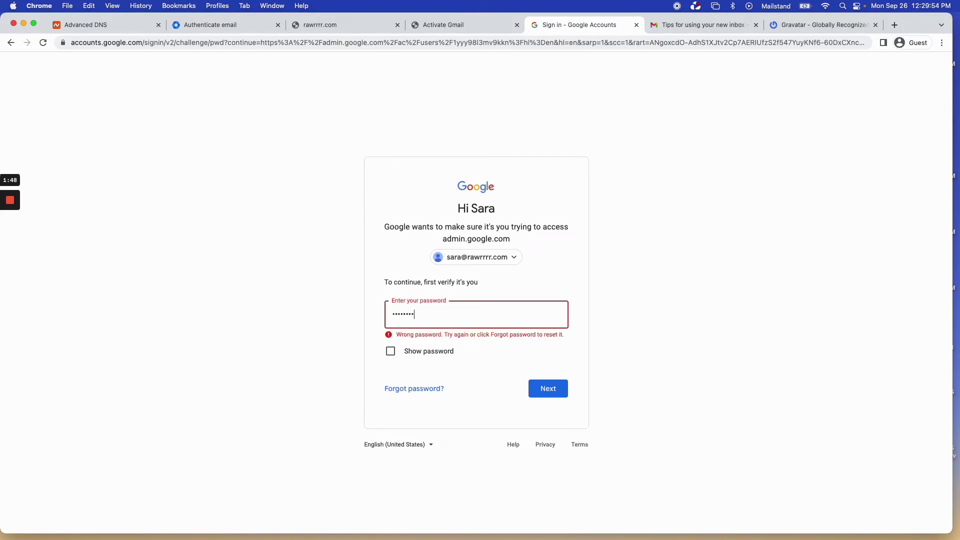
pyautogui.press('Return')
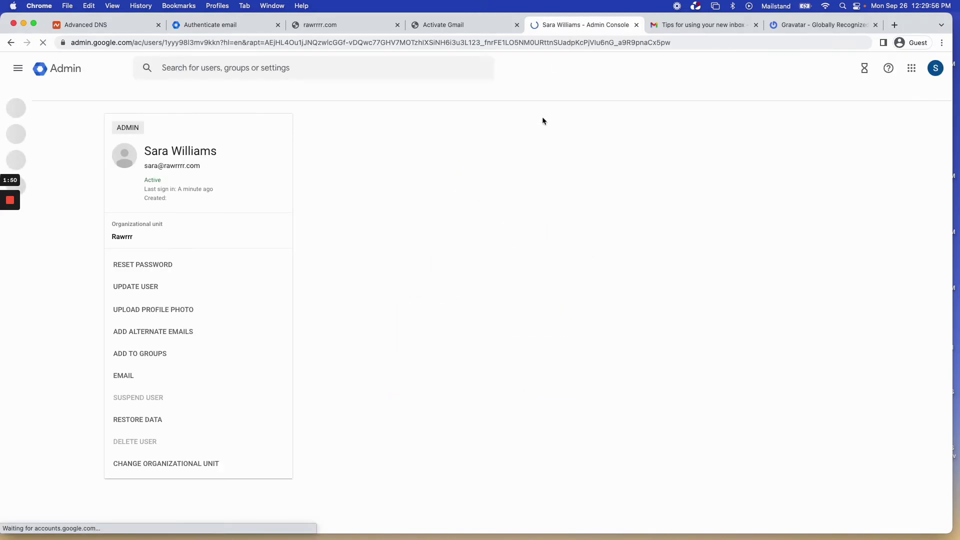
# Upload saraprofile.jpeg again and set it as the user's profile picture.
pyautogui.click(124, 155)
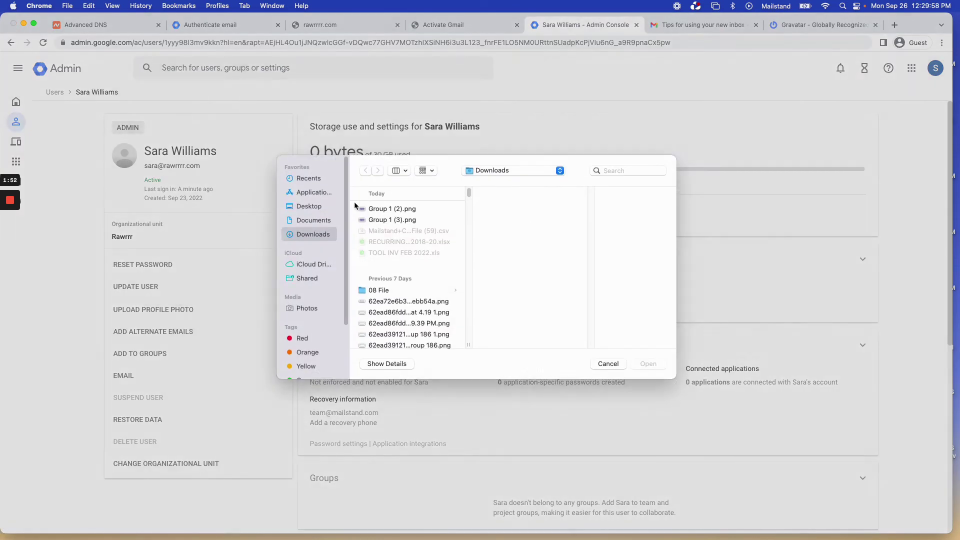
pyautogui.click(648, 178)
pyautogui.write('sara')
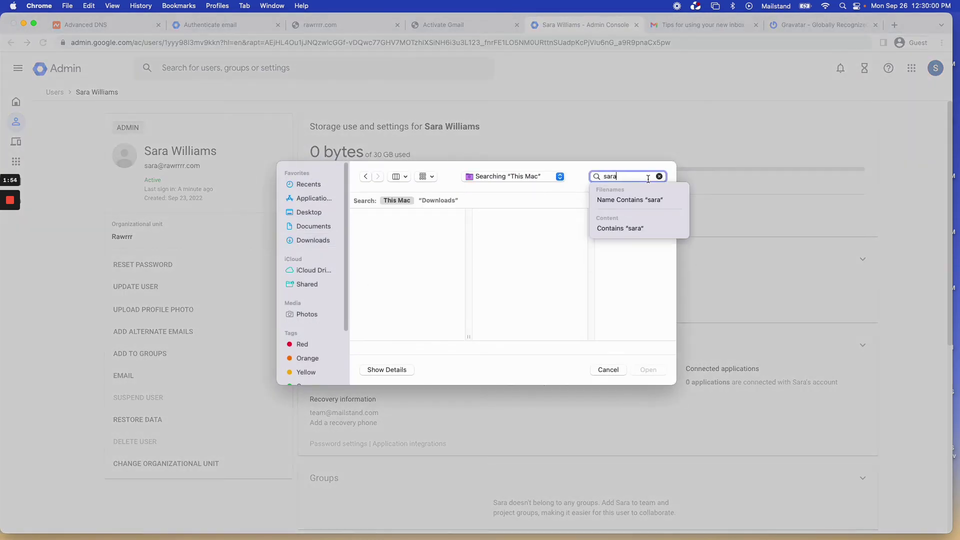
pyautogui.write('pro')
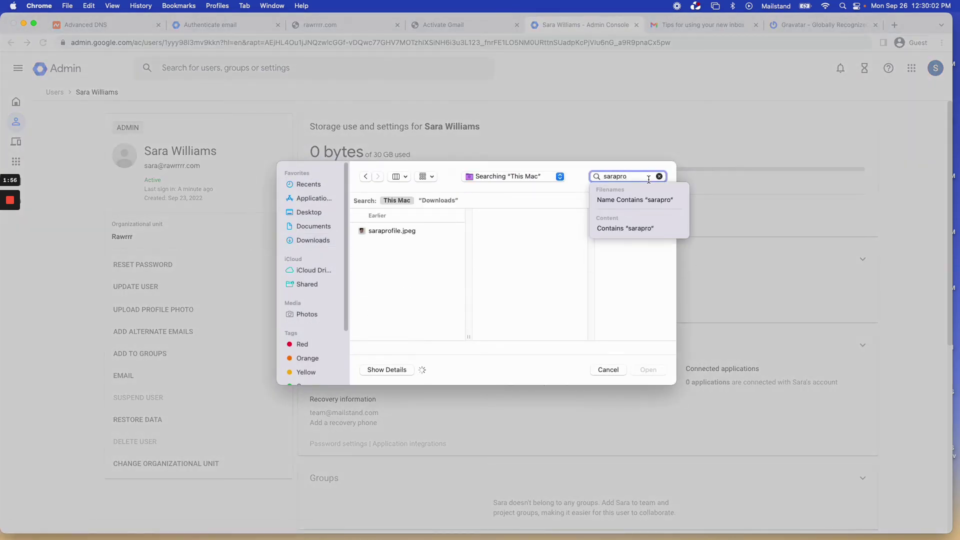
pyautogui.click(422, 233)
pyautogui.click(650, 370)
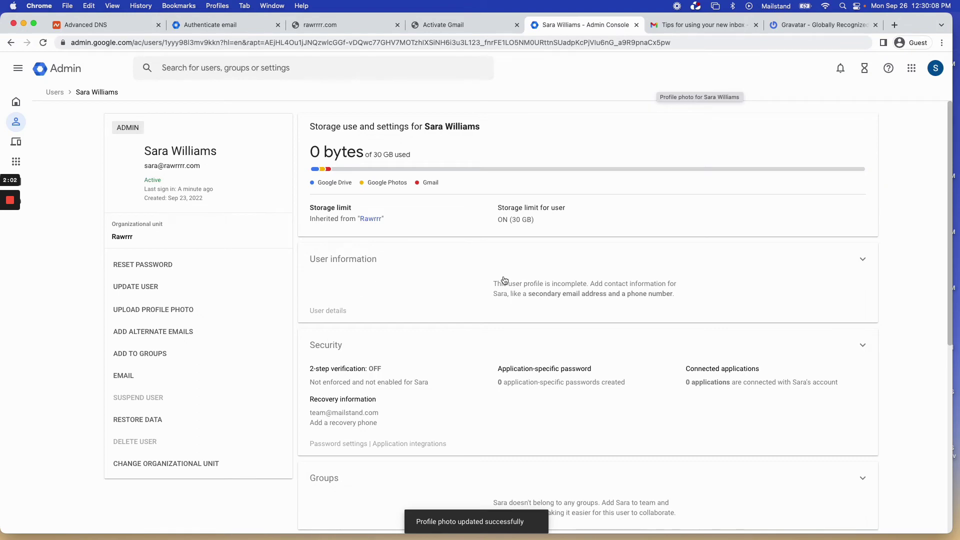
# Enter 'Account Manager' as the user's job title under Employee information and save it.
pyautogui.click(521, 265)
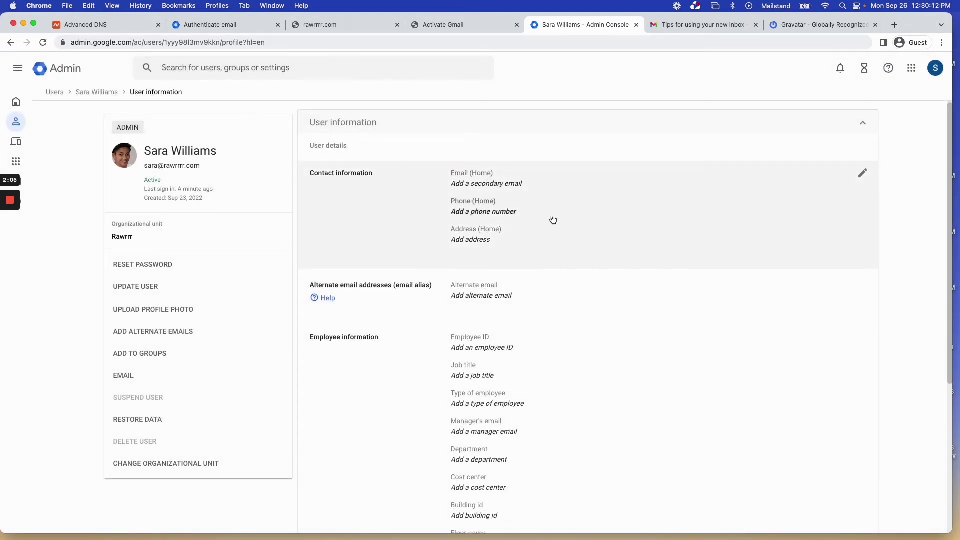
pyautogui.scroll(-4, 581, 266)
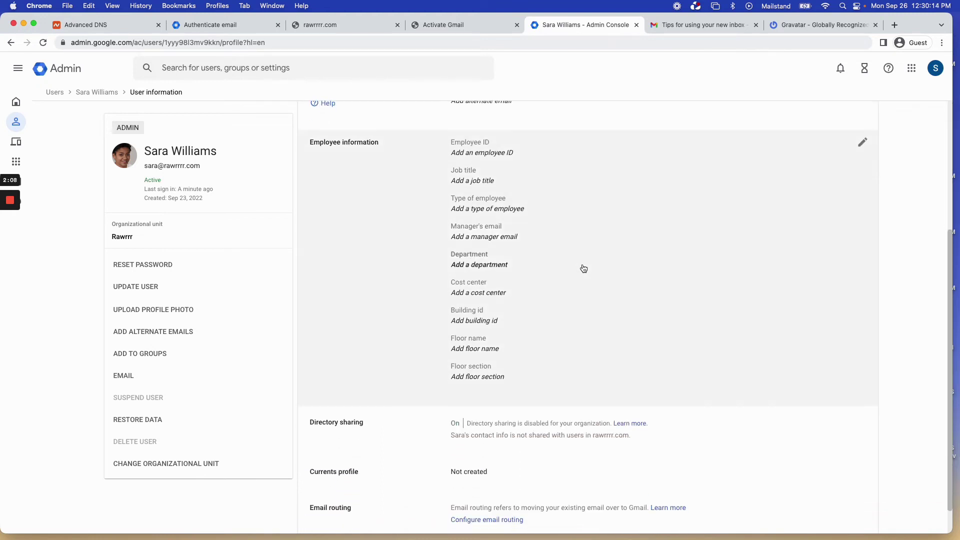
pyautogui.click(478, 185)
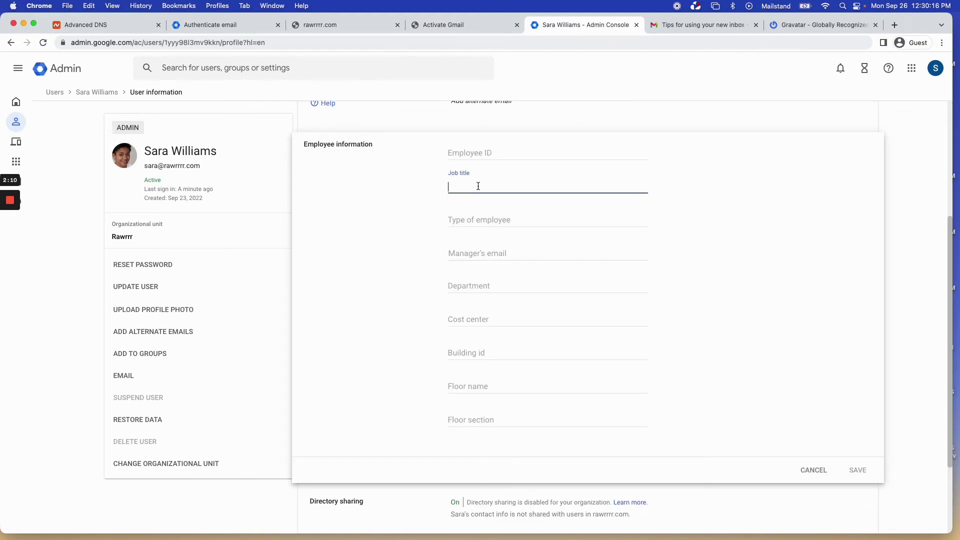
pyautogui.write('Account Manage')
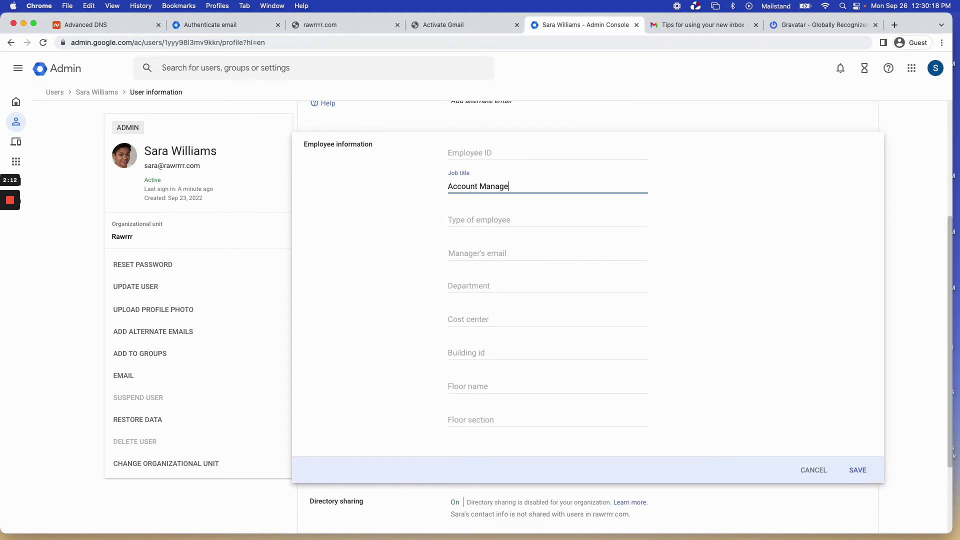
pyautogui.write('r')
pyautogui.click(855, 470)
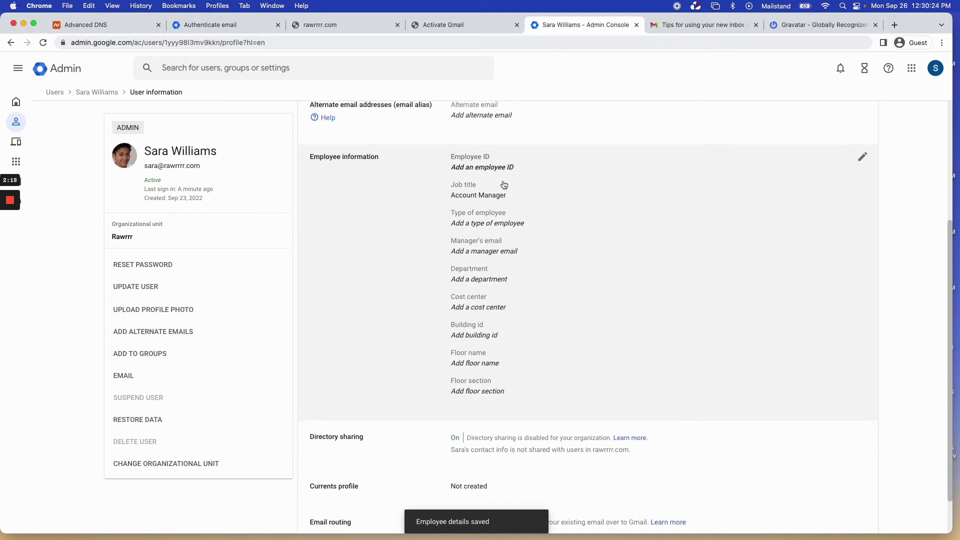
pyautogui.scroll(4, 504, 185)
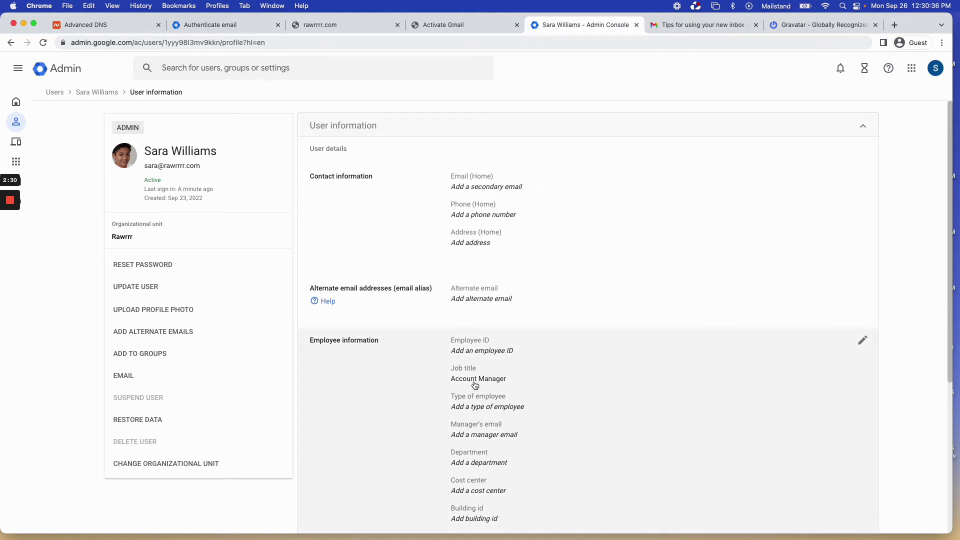
pyautogui.scroll(-3, 557, 315)
pyautogui.scroll(3, 557, 315)
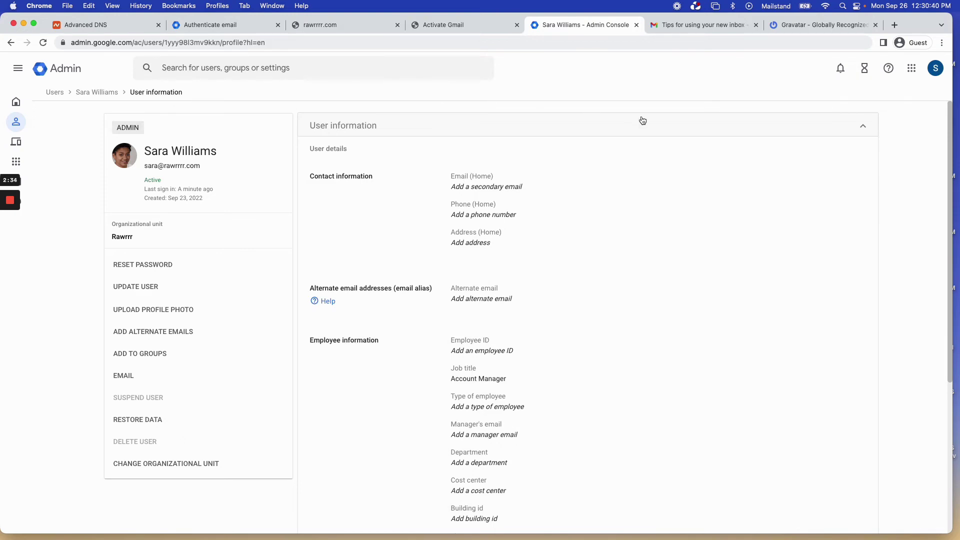
pyautogui.click(677, 25)
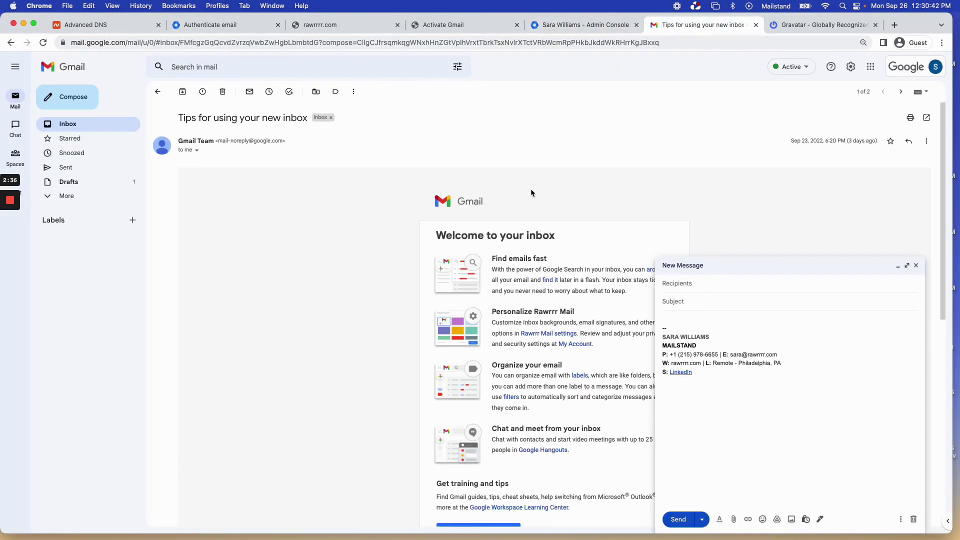
# Select the whole signature block in the draft message for copying.
pyautogui.click(720, 405)
pyautogui.moveTo(729, 406); pyautogui.dragTo(663, 335)
pyautogui.click(665, 321)
pyautogui.moveTo(672, 330); pyautogui.dragTo(763, 404)
pyautogui.click(763, 405)
pyautogui.moveTo(763, 405); pyautogui.dragTo(661, 328)
pyautogui.press('super+c')
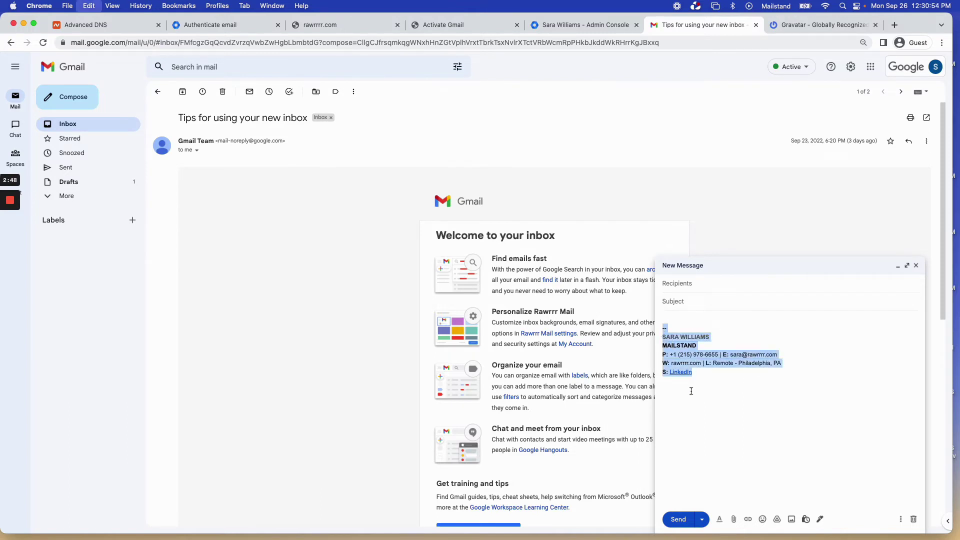
# Create a new signature named 'My Sig' in Gmail's full settings.
pyautogui.click(851, 67)
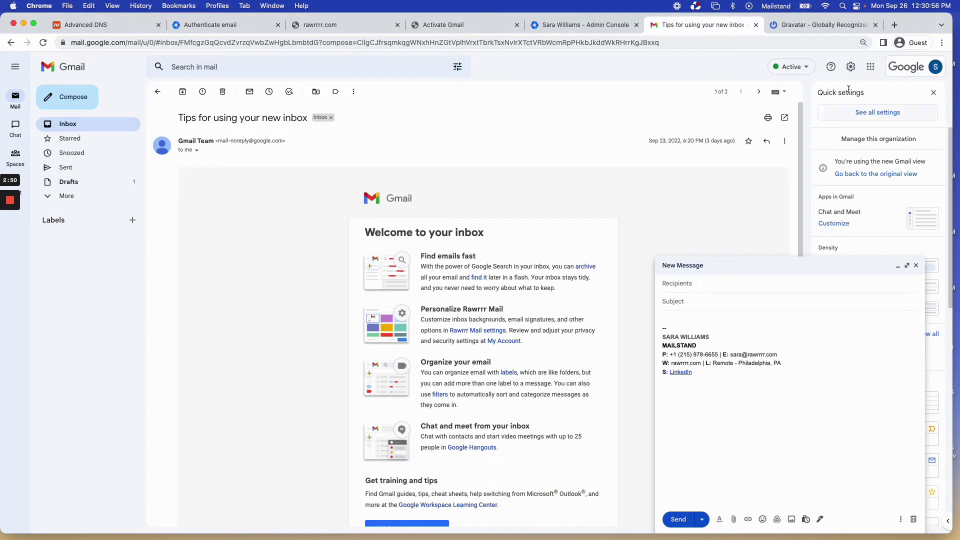
pyautogui.click(880, 114)
pyautogui.scroll(-15, 365, 317)
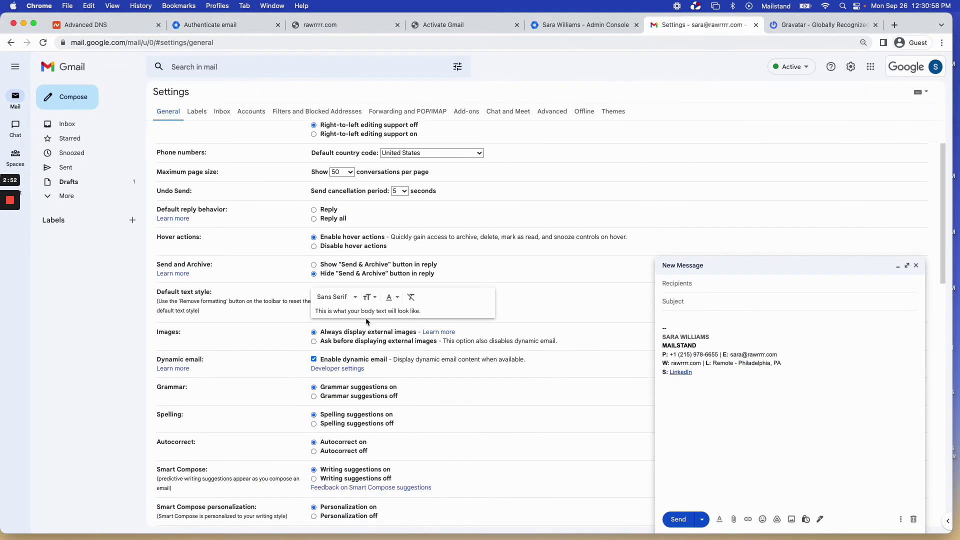
pyautogui.scroll(-1, 360, 364)
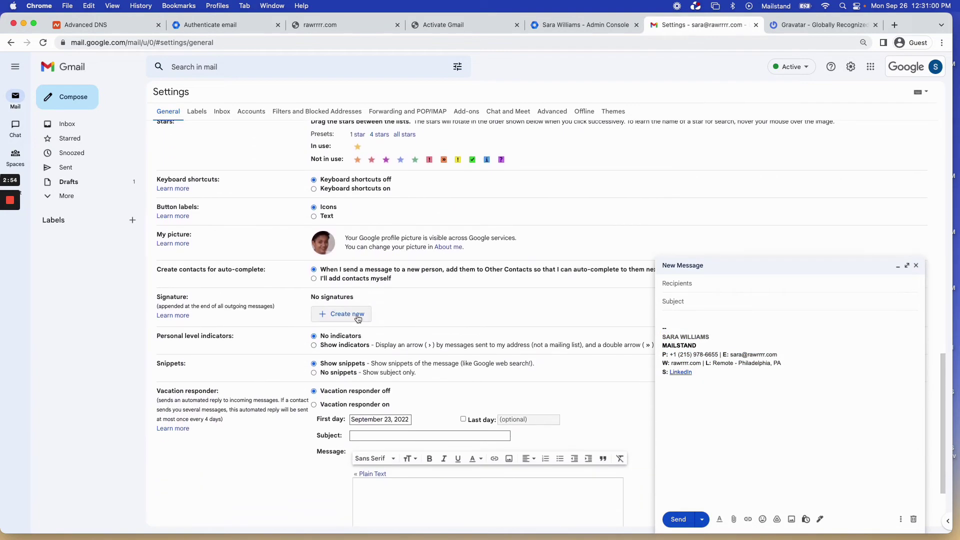
pyautogui.click(356, 314)
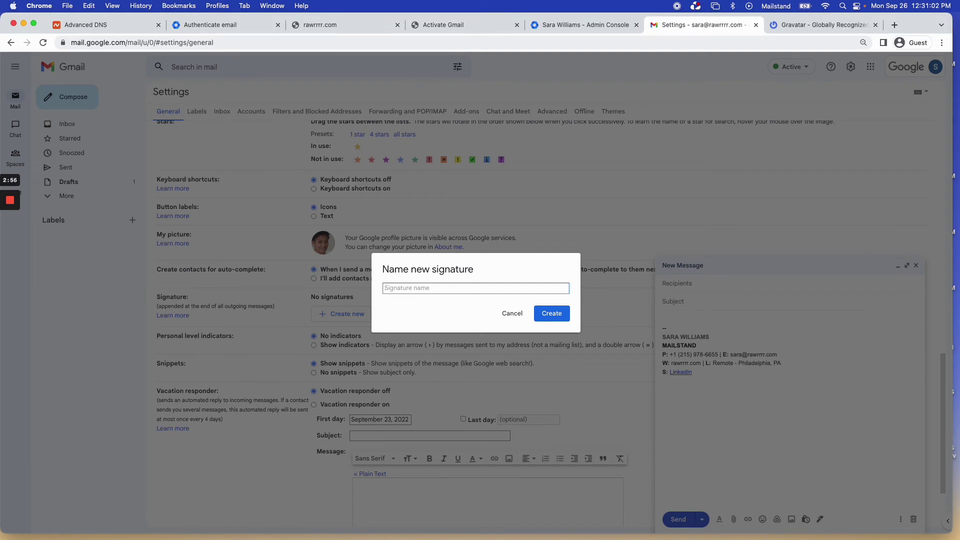
pyautogui.write('My Sig')
pyautogui.press('Return')
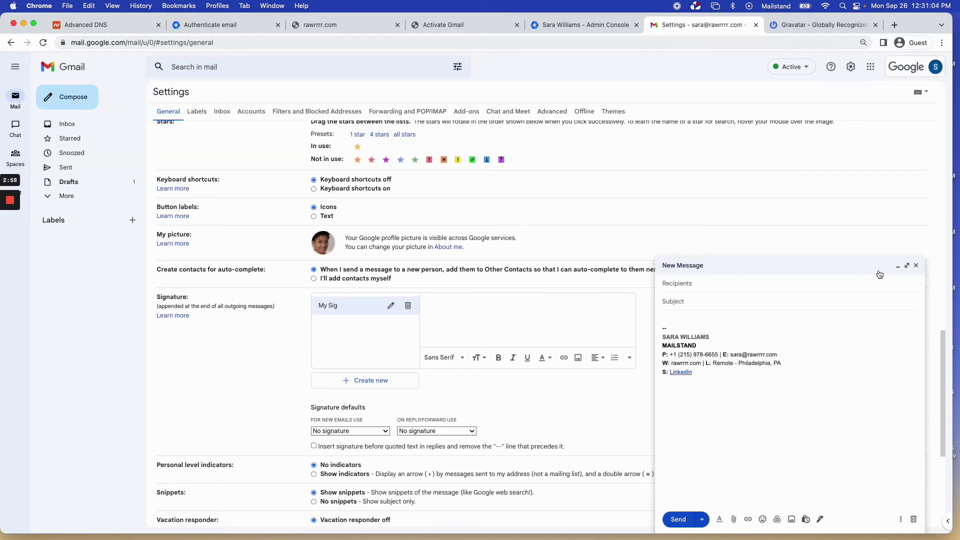
# Paste the copied contact block into the My Sig editor and select the rawrrrr.com domain text.
pyautogui.click(898, 266)
pyautogui.click(508, 334)
pyautogui.press('super+v')
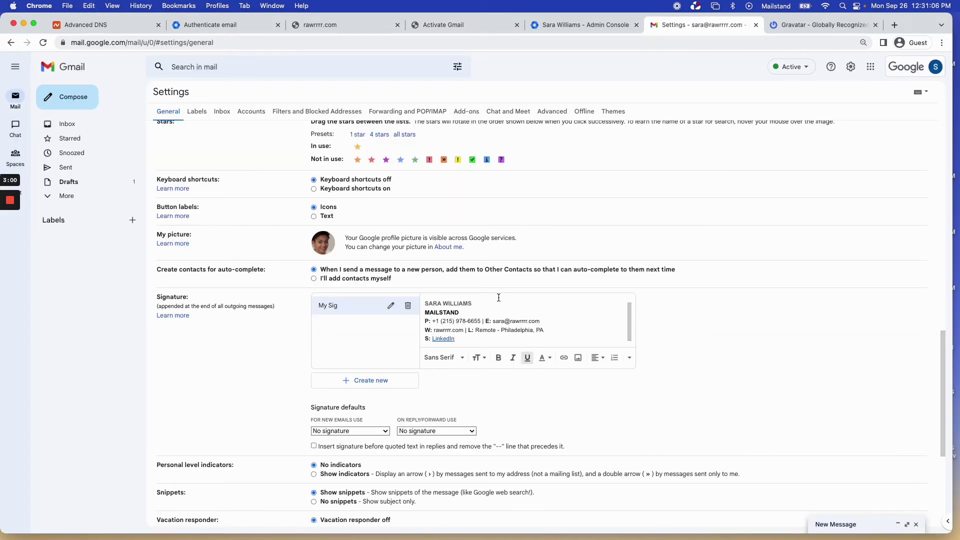
pyautogui.click(495, 303)
pyautogui.scroll(1, 495, 303)
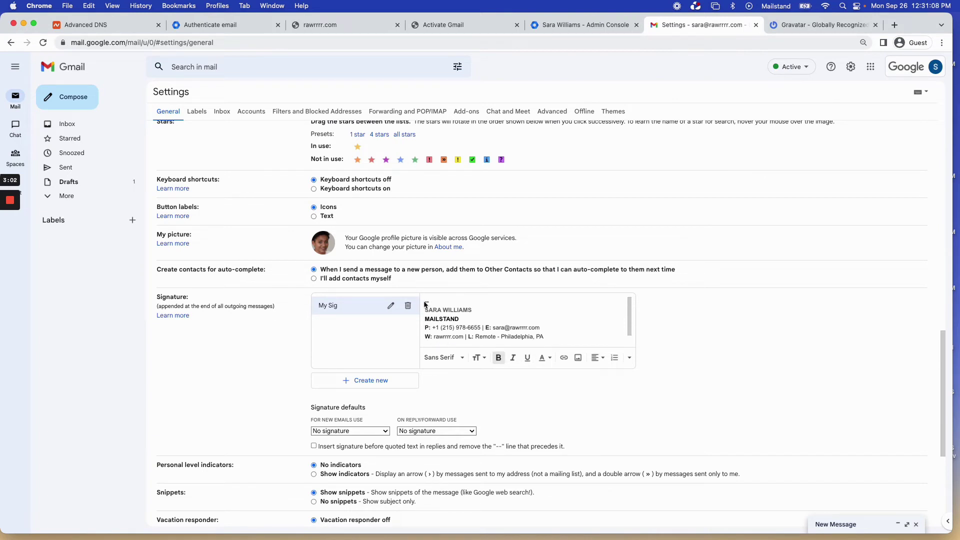
pyautogui.scroll(-1, 476, 315)
pyautogui.click(477, 312)
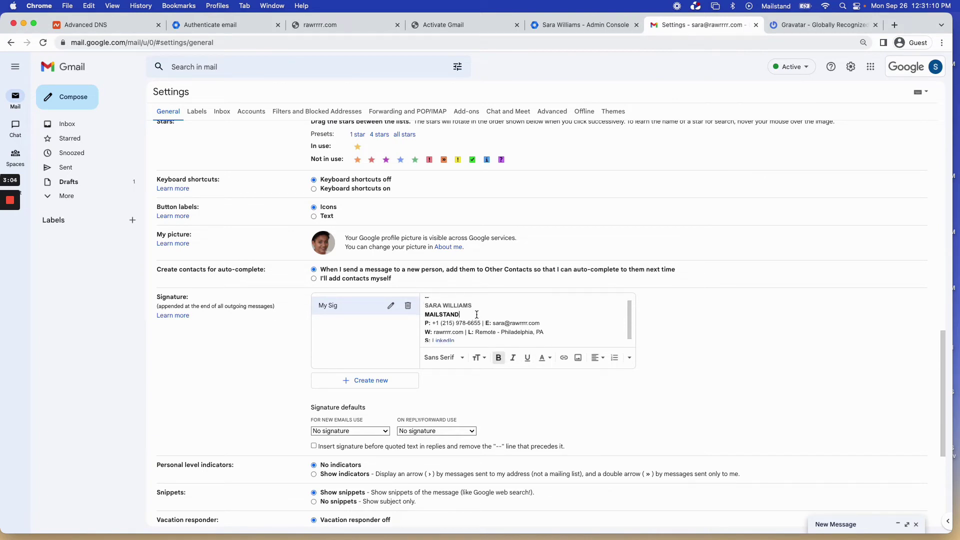
pyautogui.doubleClick(434, 329)
pyautogui.click(584, 330)
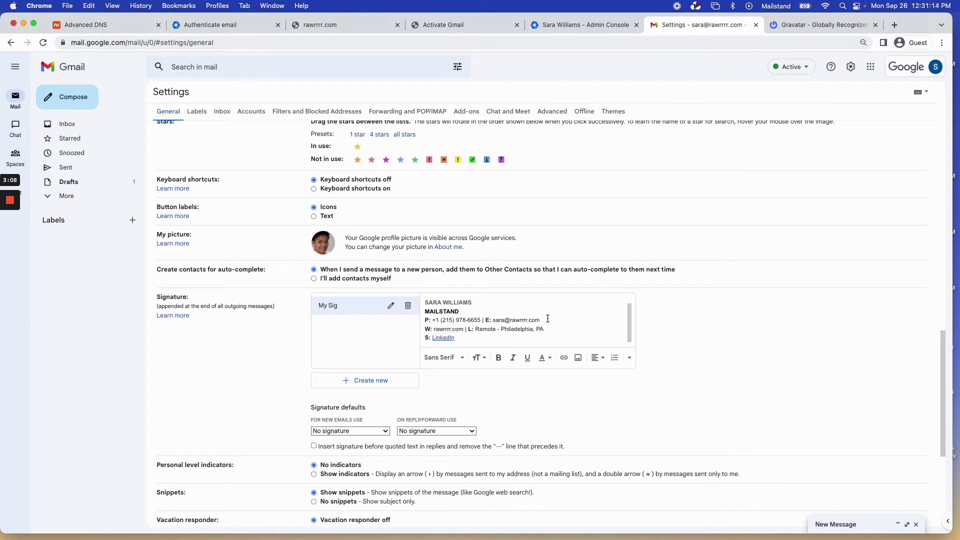
pyautogui.moveTo(463, 328); pyautogui.dragTo(433, 329)
pyautogui.press('super+c')
pyautogui.doubleClick(449, 328)
pyautogui.click(463, 329)
# Load rawrrrr.com in a new tab, glance at its DNS records, then return to the signature editor.
pyautogui.click(896, 27)
pyautogui.press('super+v')
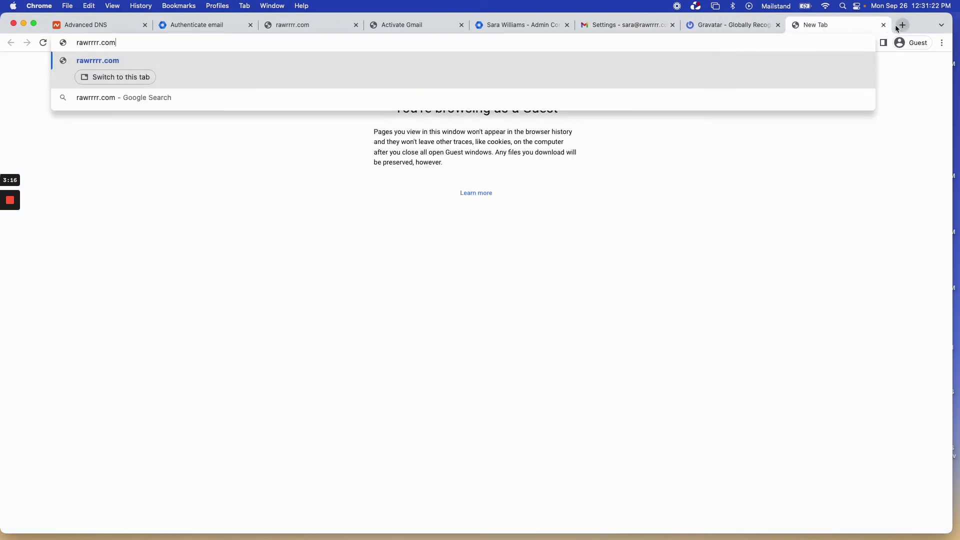
pyautogui.press('Return')
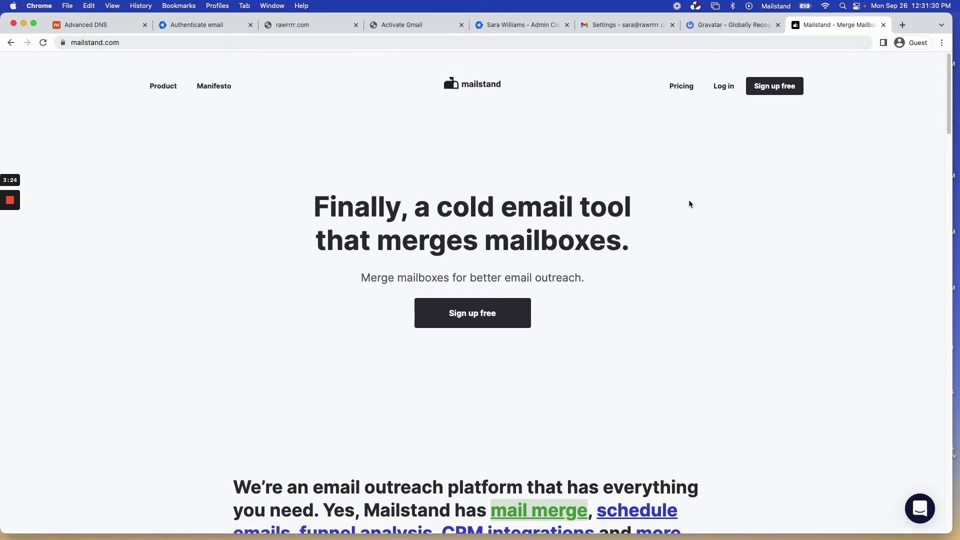
pyautogui.click(98, 30)
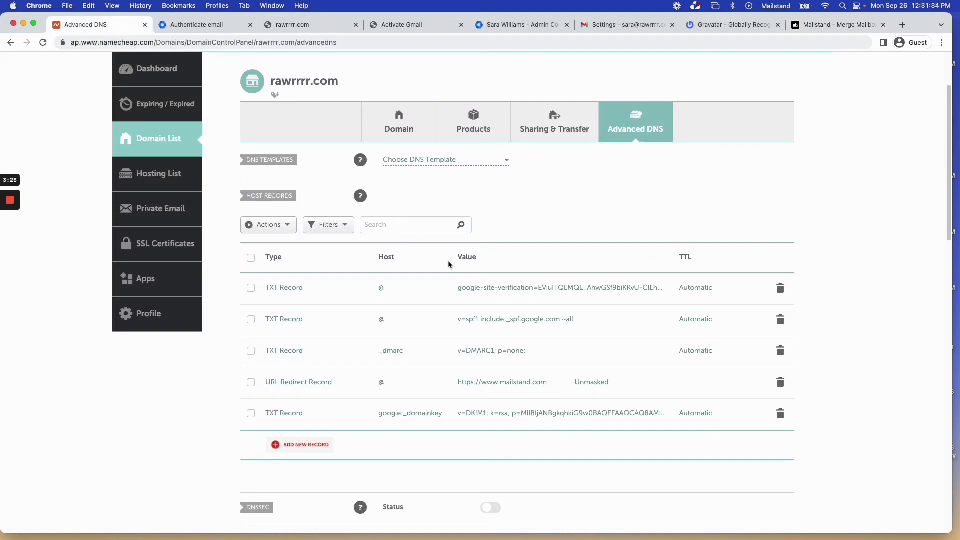
pyautogui.click(815, 25)
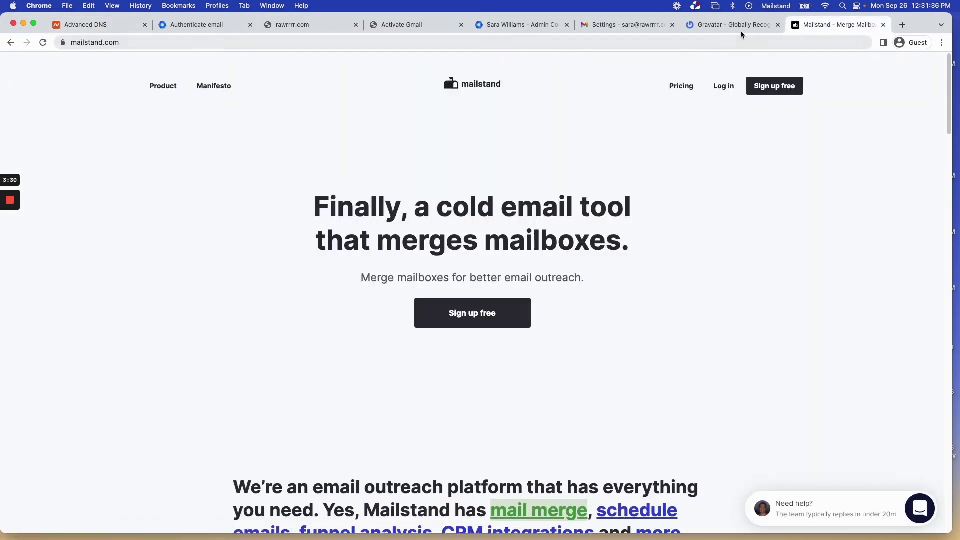
pyautogui.click(600, 26)
pyautogui.click(561, 334)
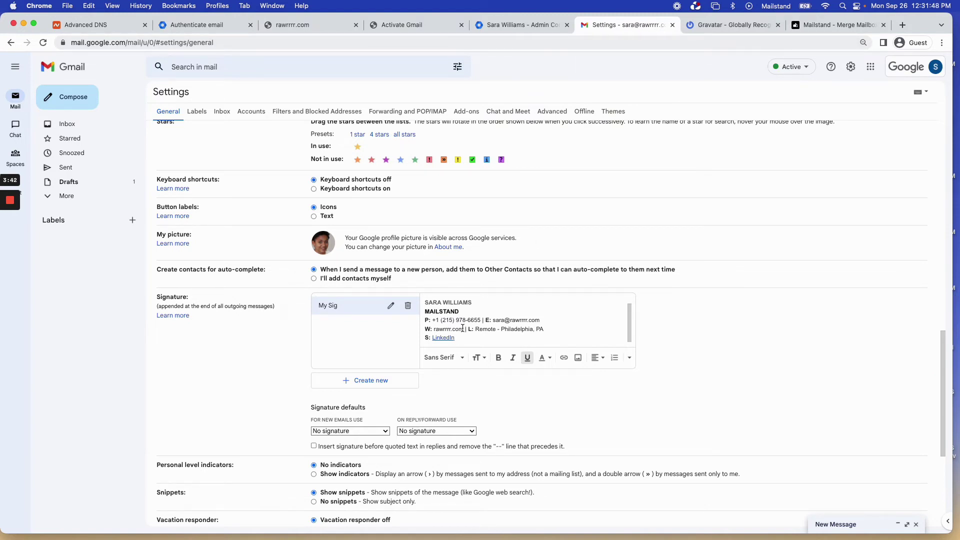
# Link the rawrrrr.com website text and the email address in My Sig.
pyautogui.moveTo(464, 329); pyautogui.dragTo(433, 329)
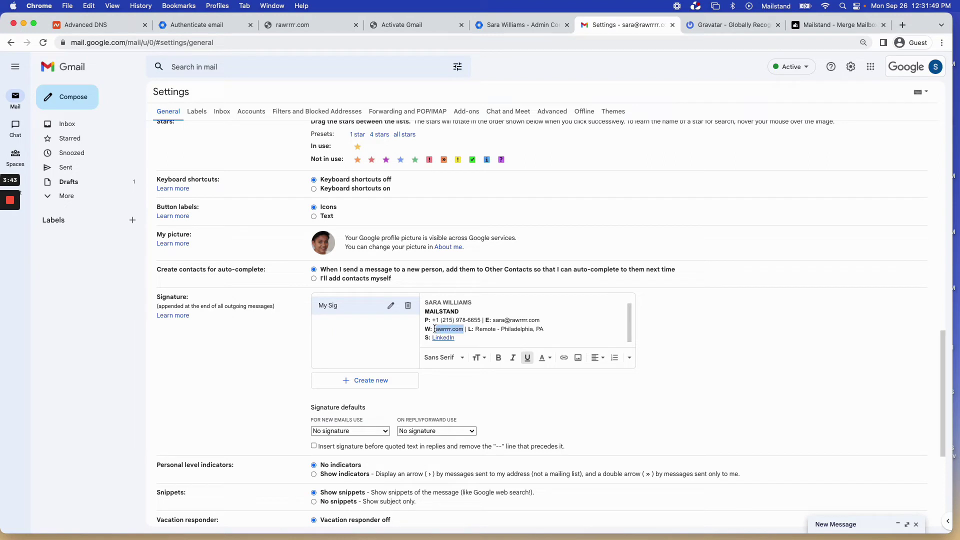
pyautogui.click(563, 358)
pyautogui.click(508, 326)
pyautogui.click(443, 330)
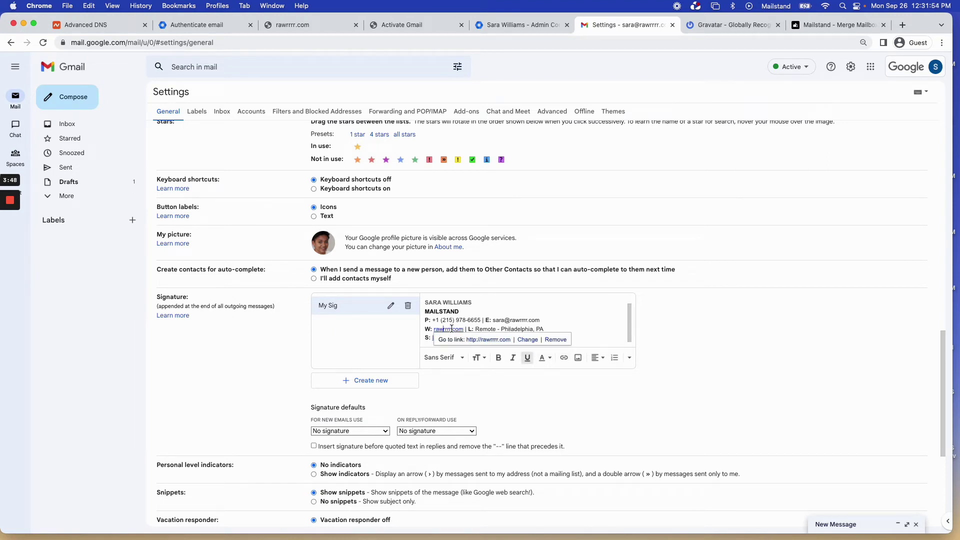
pyautogui.moveTo(550, 322); pyautogui.dragTo(492, 322)
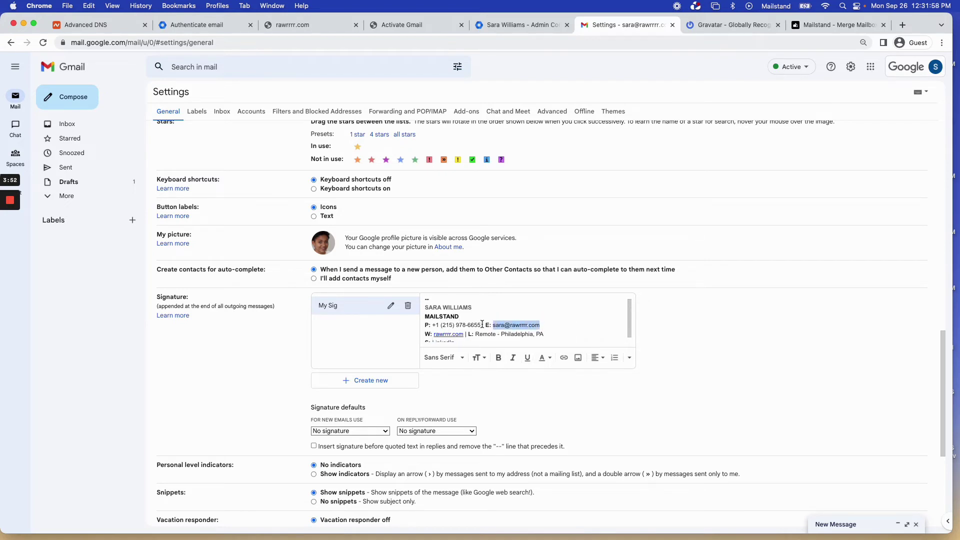
pyautogui.click(563, 357)
pyautogui.click(547, 328)
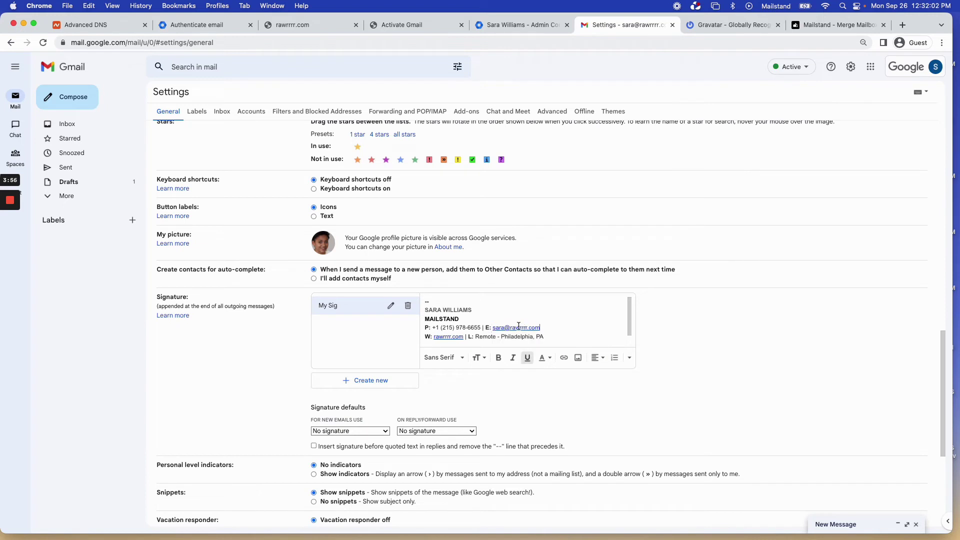
# Paste text at the end of the location line and review the website and location lines.
pyautogui.click(596, 325)
pyautogui.click(547, 335)
pyautogui.write('S: LinkedIn')
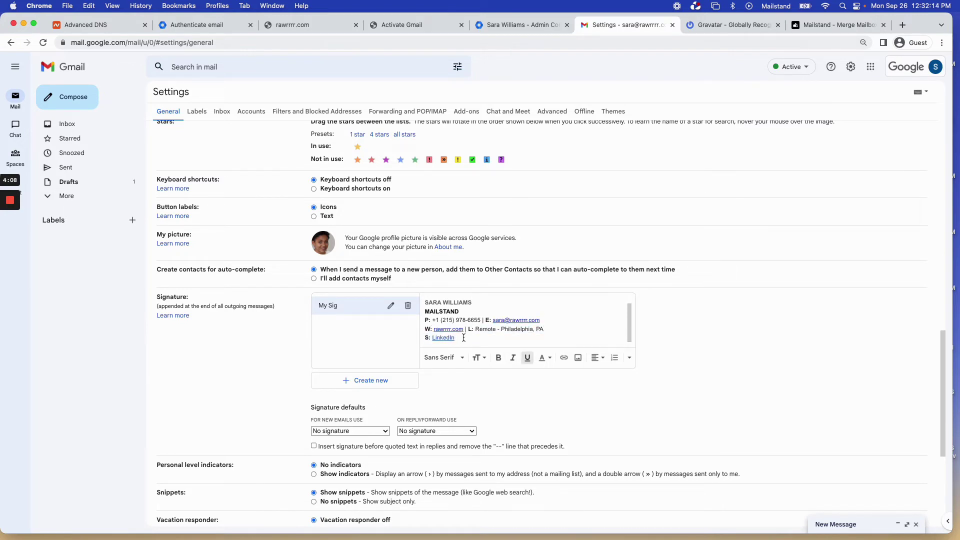
pyautogui.moveTo(463, 338); pyautogui.dragTo(402, 334)
pyautogui.click(475, 339)
pyautogui.click(555, 330)
pyautogui.moveTo(552, 328)
pyautogui.mouseDown()
pyautogui.moveTo(480, 329)
pyautogui.moveTo(541, 329)
pyautogui.mouseUp()
pyautogui.click(474, 330)
pyautogui.click(546, 329)
pyautogui.moveTo(549, 329); pyautogui.dragTo(469, 329)
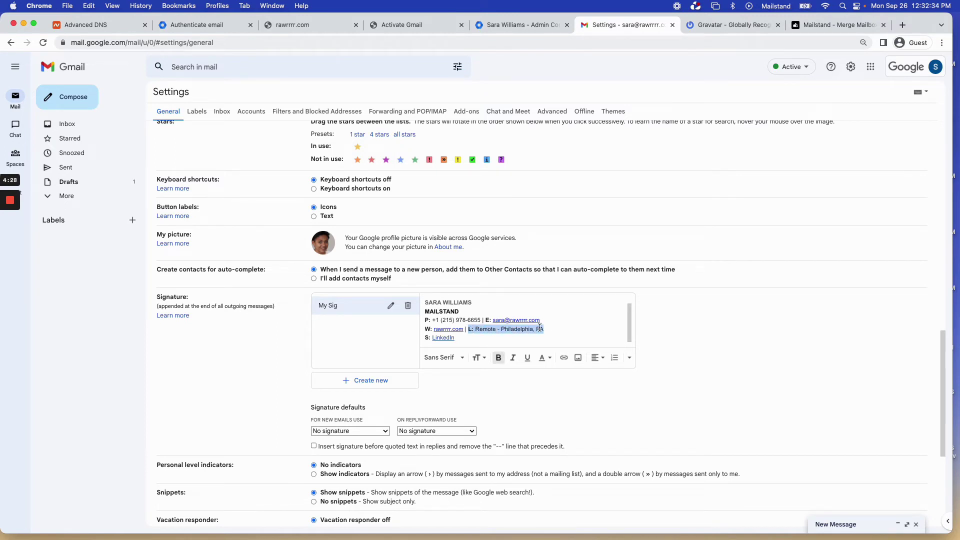
pyautogui.click(558, 327)
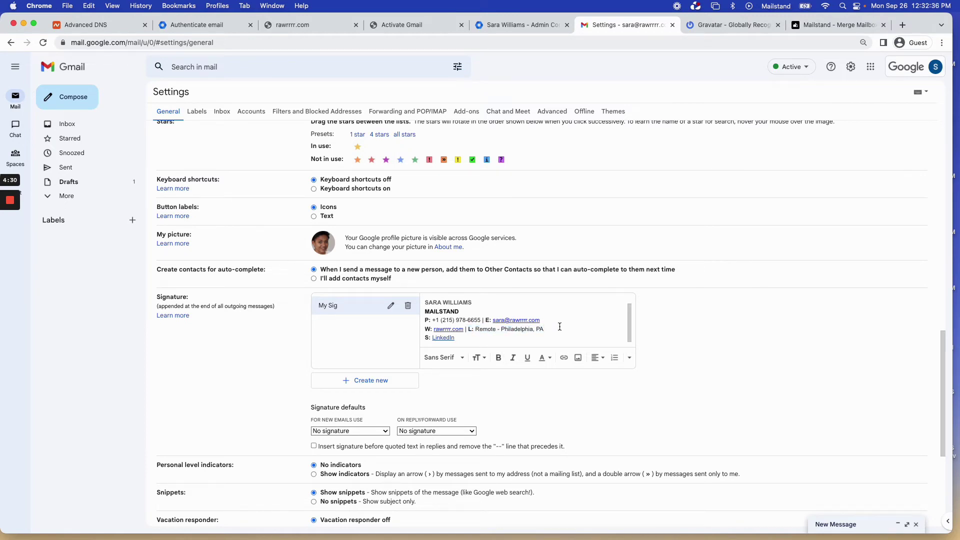
# Review the signature lines and check the email and website link details.
pyautogui.scroll(-1, 565, 328)
pyautogui.scroll(1, 513, 311)
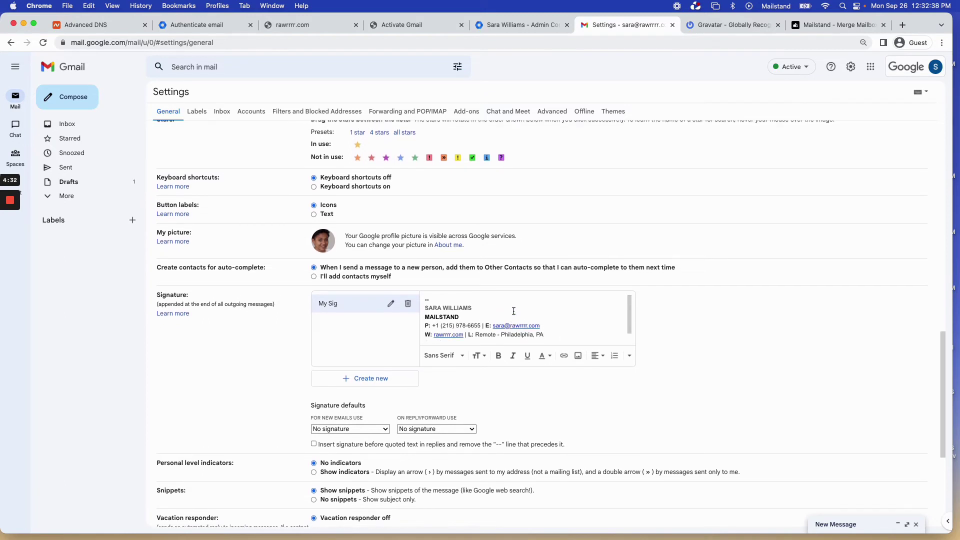
pyautogui.click(511, 314)
pyautogui.scroll(-1, 510, 315)
pyautogui.scroll(1, 511, 312)
pyautogui.click(485, 311)
pyautogui.scroll(-1, 494, 318)
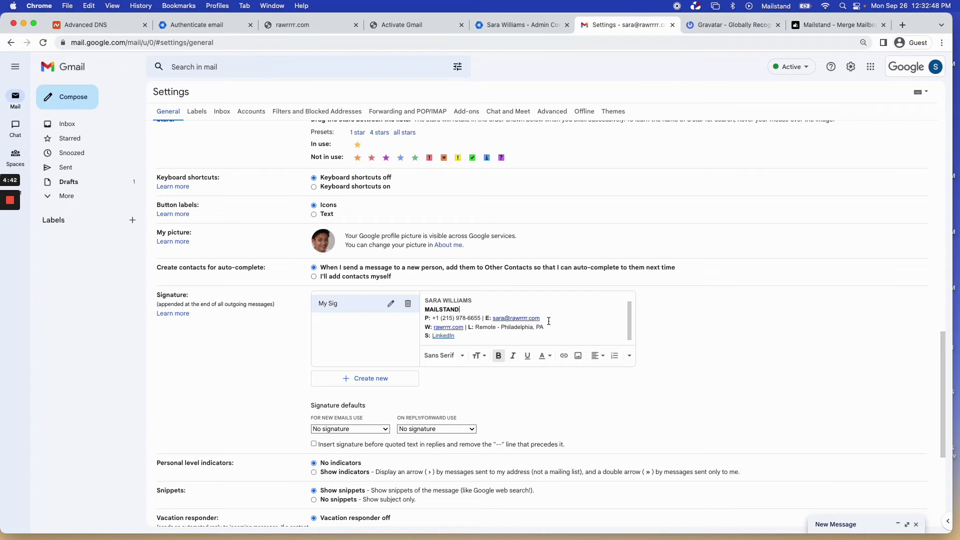
pyautogui.moveTo(549, 321); pyautogui.dragTo(516, 326)
pyautogui.press('Right')
pyautogui.click(448, 325)
pyautogui.click(478, 311)
pyautogui.click(491, 338)
pyautogui.scroll(-5, 526, 353)
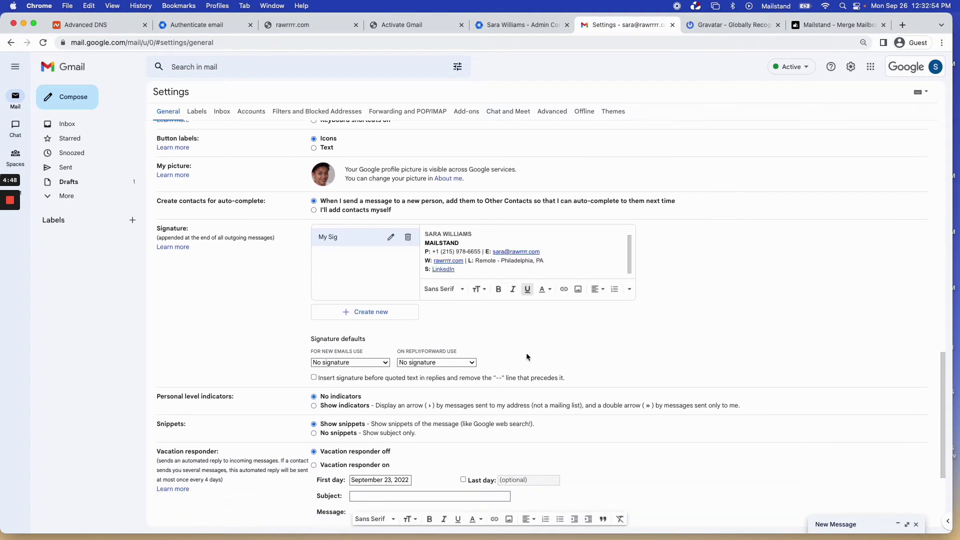
# Choose My Sig for both new emails and replies/forwards, then save the settings.
pyautogui.click(378, 316)
pyautogui.click(328, 324)
pyautogui.click(450, 313)
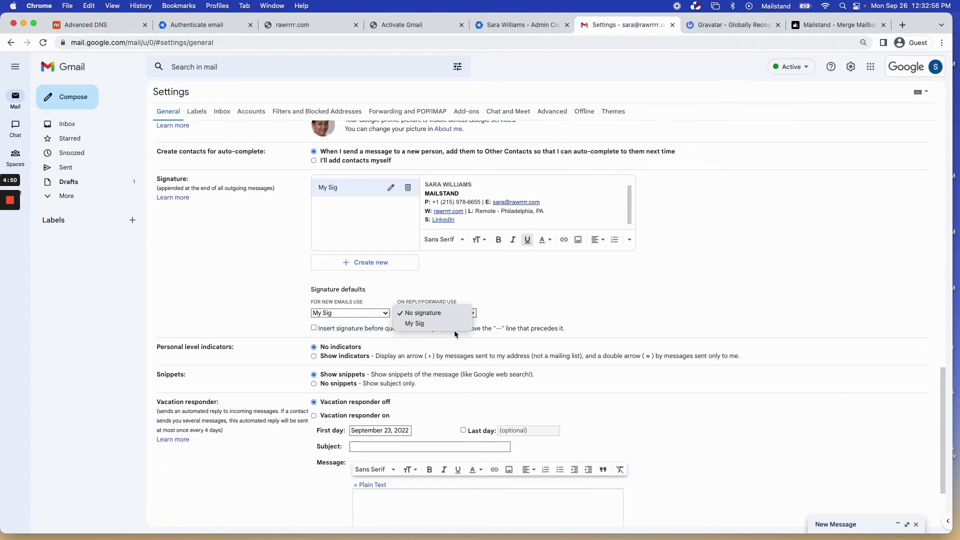
pyautogui.click(454, 324)
pyautogui.scroll(2, 518, 286)
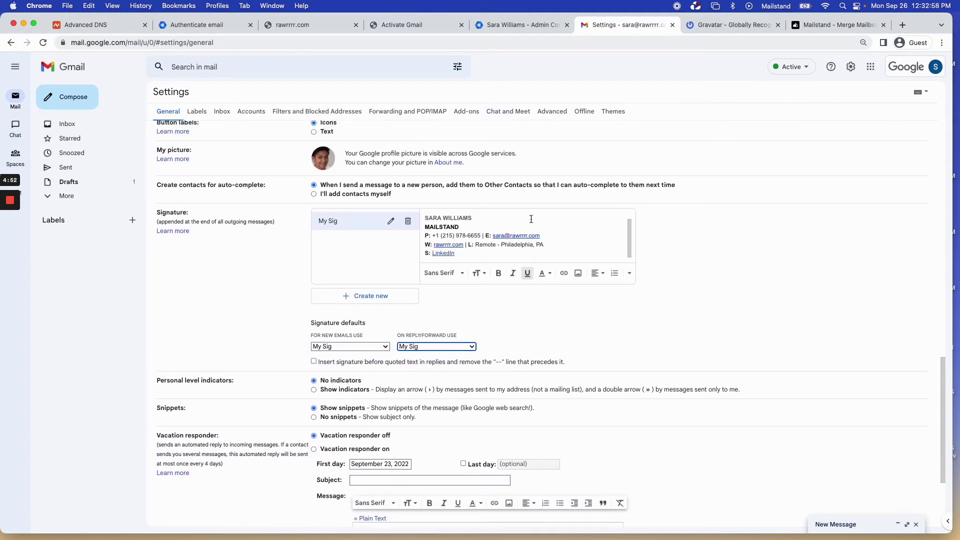
pyautogui.scroll(-3, 528, 346)
pyautogui.scroll(-3, 528, 345)
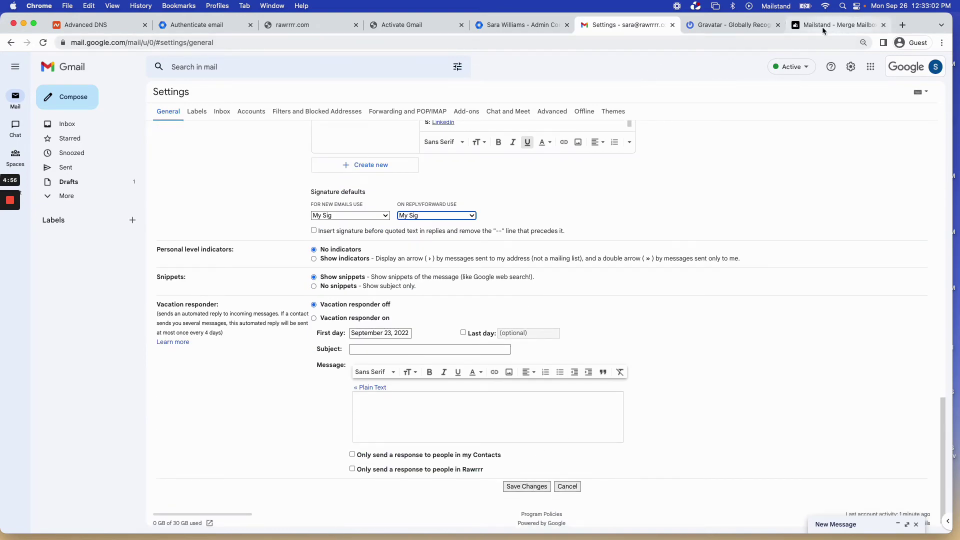
pyautogui.scroll(-1, 531, 314)
pyautogui.scroll(4, 530, 314)
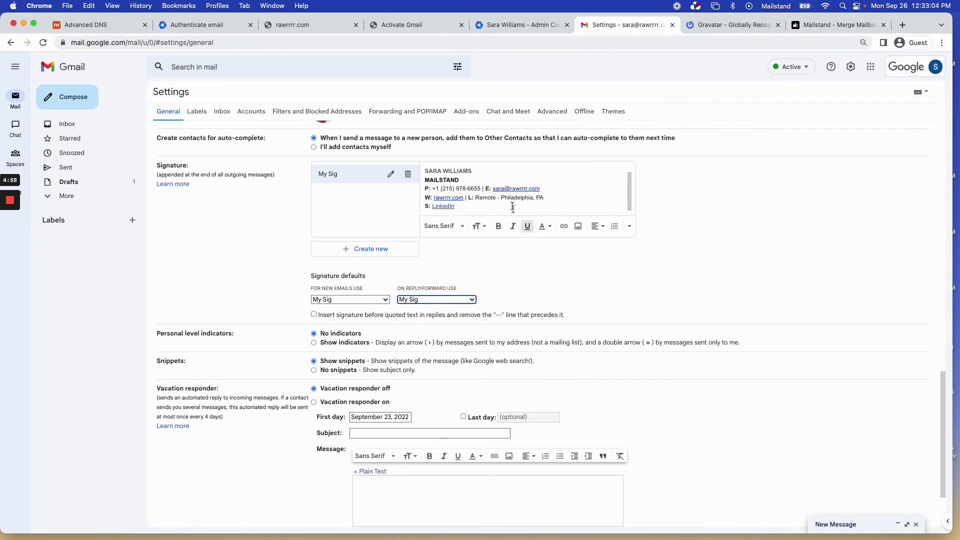
pyautogui.scroll(-3, 502, 398)
pyautogui.scroll(3, 502, 398)
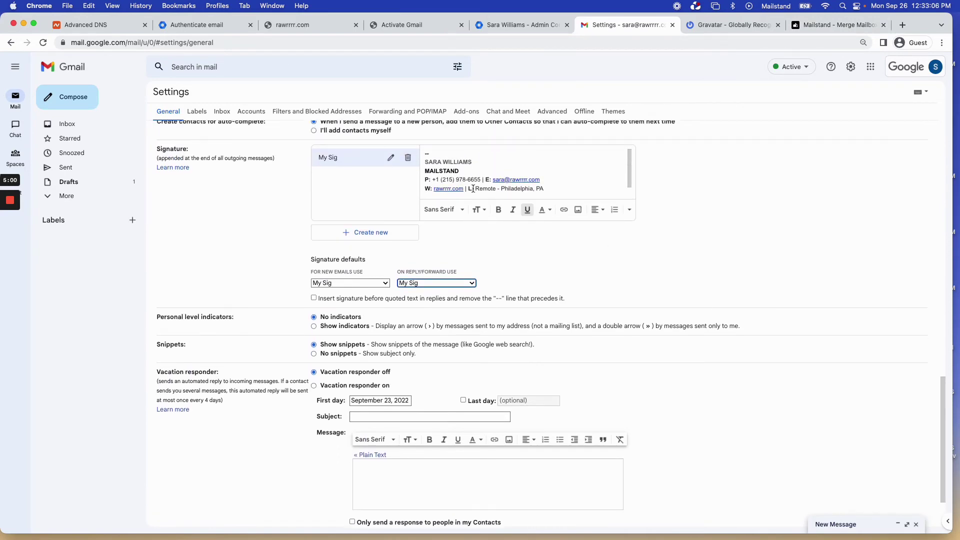
pyautogui.scroll(-4, 506, 296)
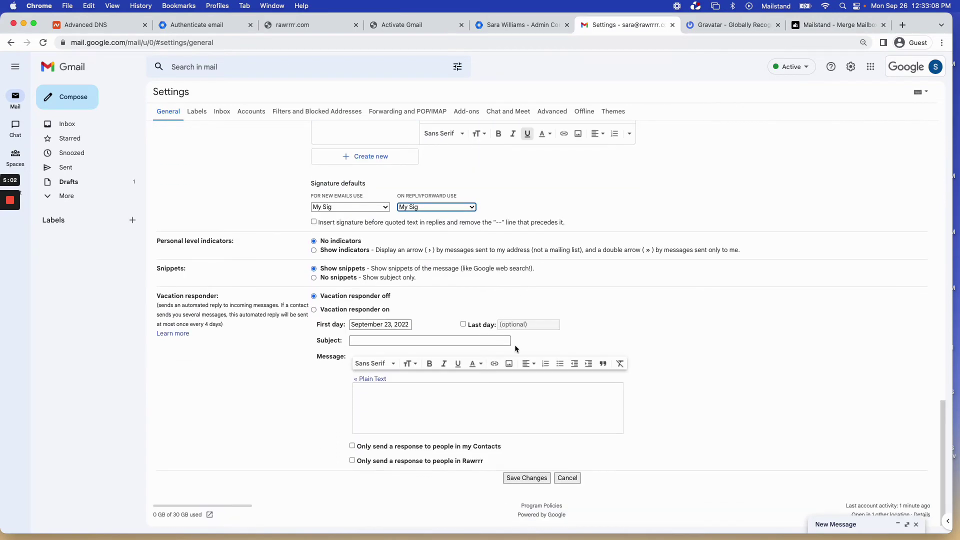
pyautogui.click(530, 477)
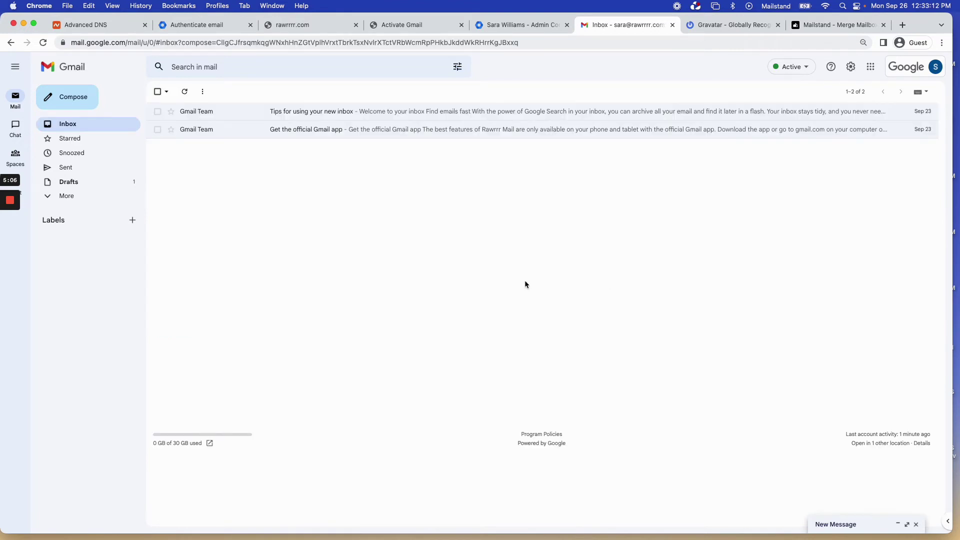
pyautogui.click(714, 28)
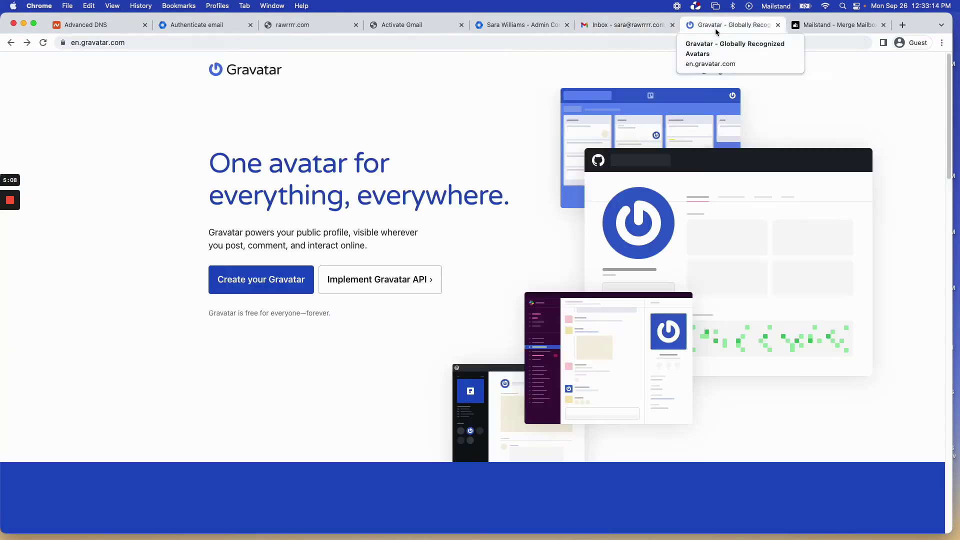
pyautogui.click(270, 286)
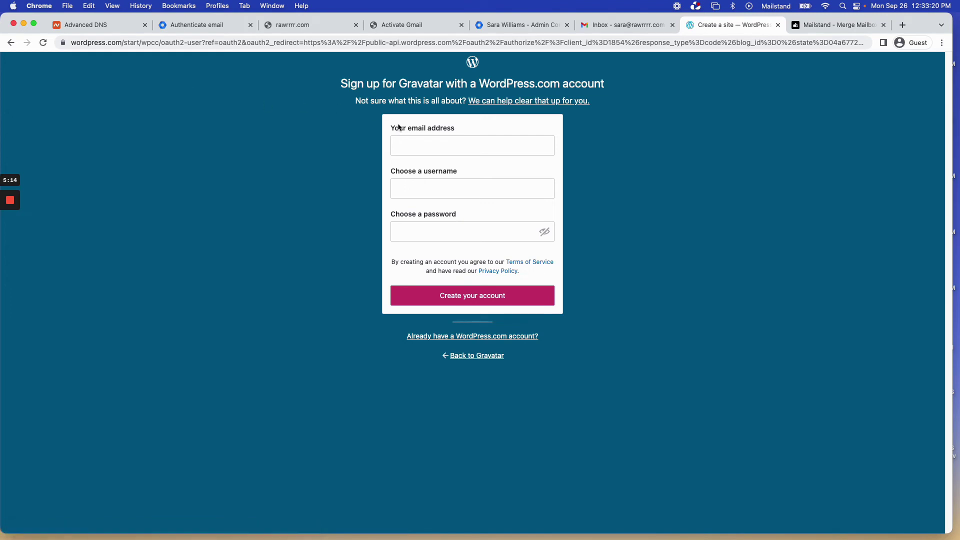
pyautogui.click(600, 25)
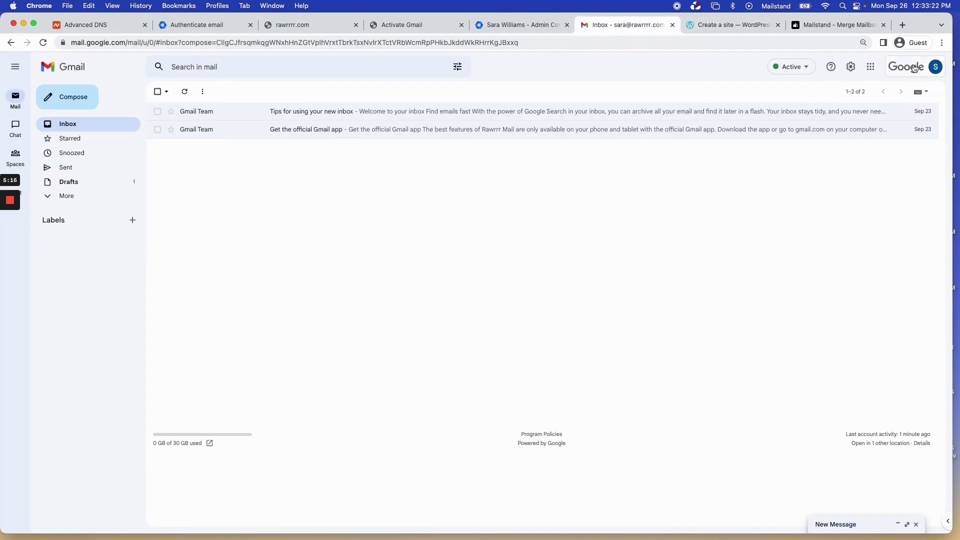
pyautogui.click(935, 67)
pyautogui.press('super+c')
pyautogui.click(732, 24)
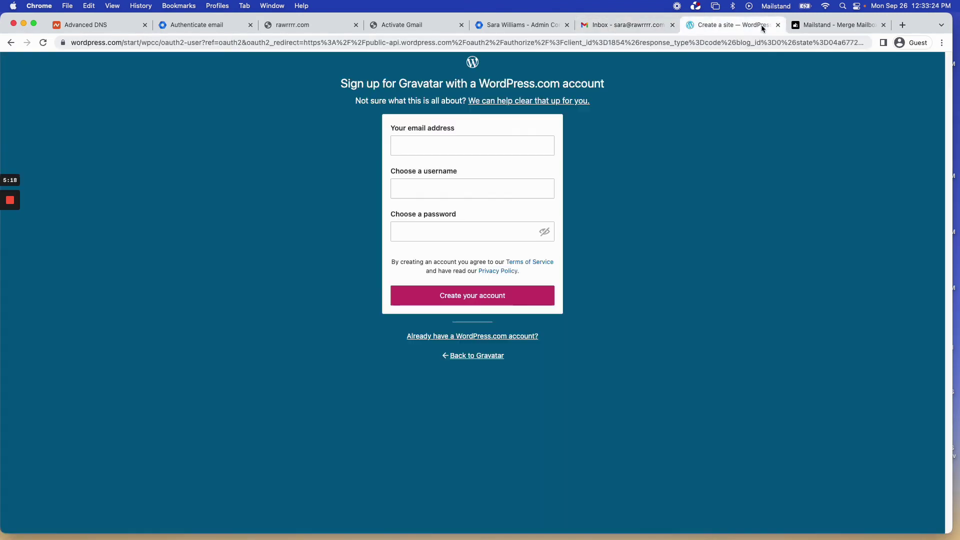
# Paste the email address into the signup form, fill username and password, and submit.
pyautogui.click(435, 146)
pyautogui.press('super+v')
pyautogui.click(426, 192)
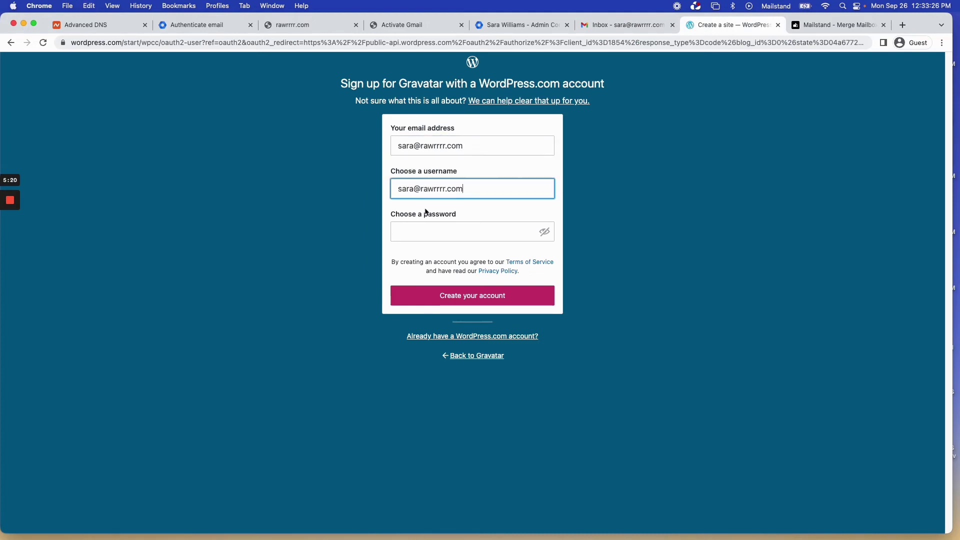
pyautogui.click(420, 234)
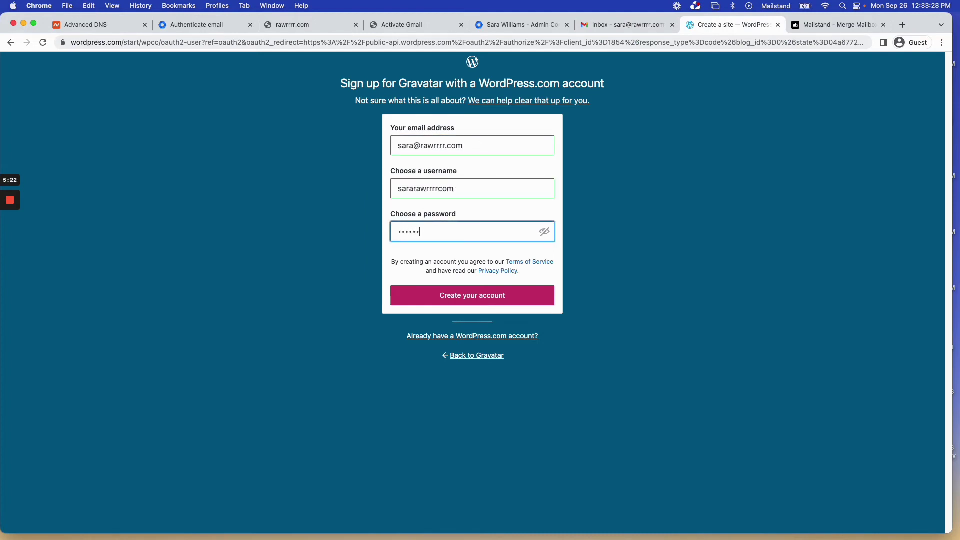
pyautogui.press('Return')
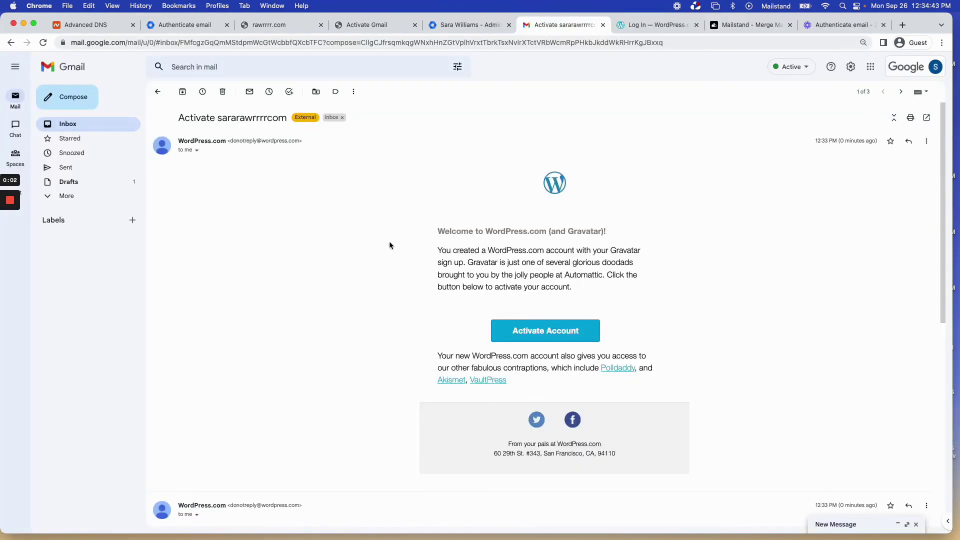
# Activate the new WordPress.com account and clear the wrongly pasted link from the login field.
pyautogui.click(546, 332)
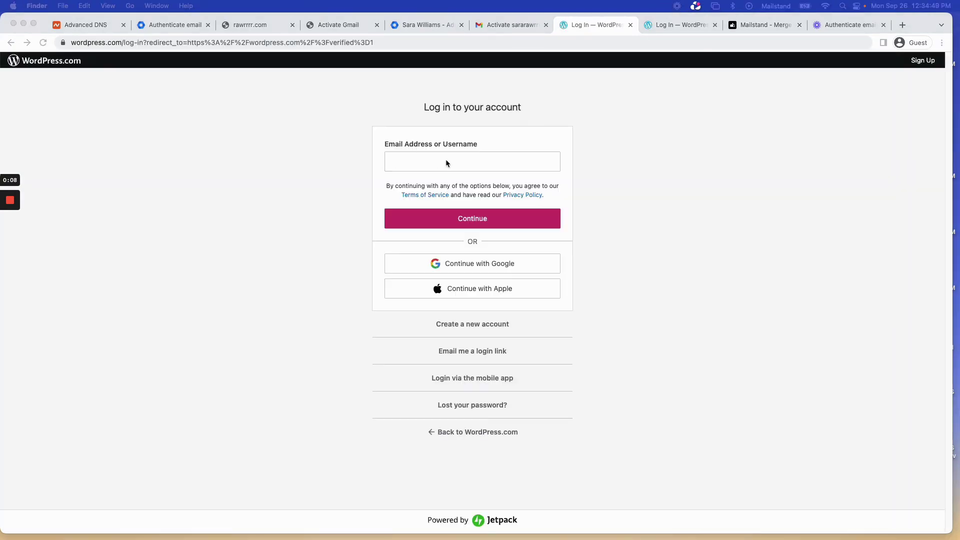
pyautogui.click(447, 160)
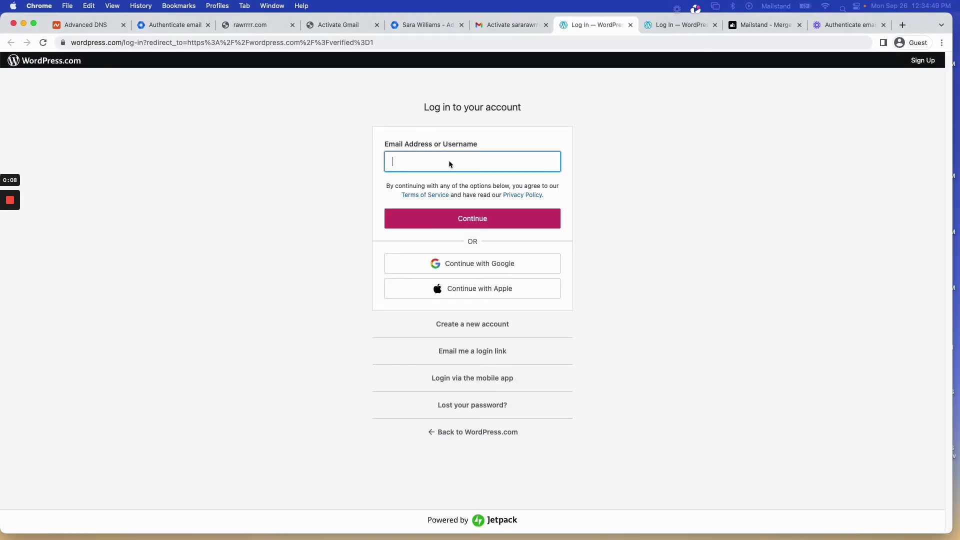
pyautogui.press('super+v')
pyautogui.press('super+a')
pyautogui.press('BackSpace')
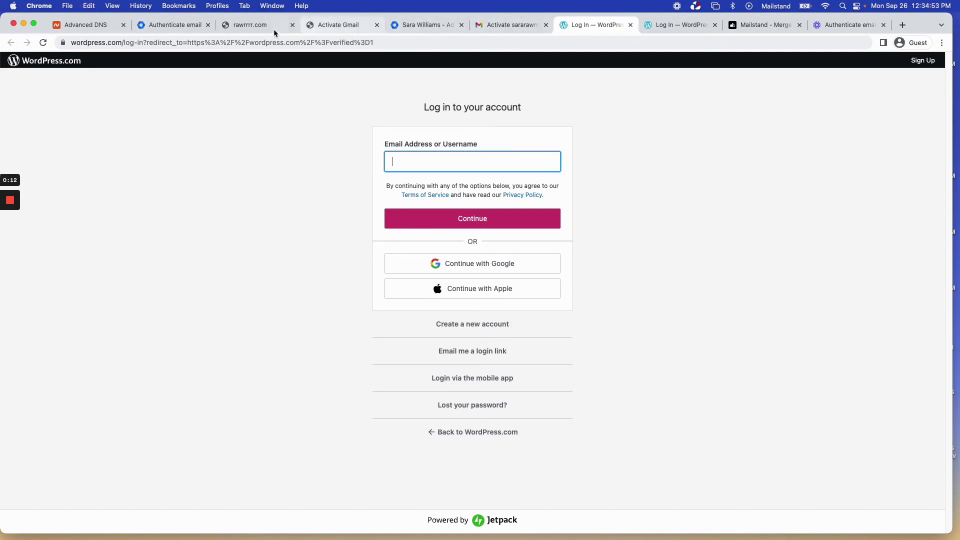
# Confirm the mailbox address in Gmail, then sign in to WordPress.com with it and the password.
pyautogui.click(500, 26)
pyautogui.click(888, 70)
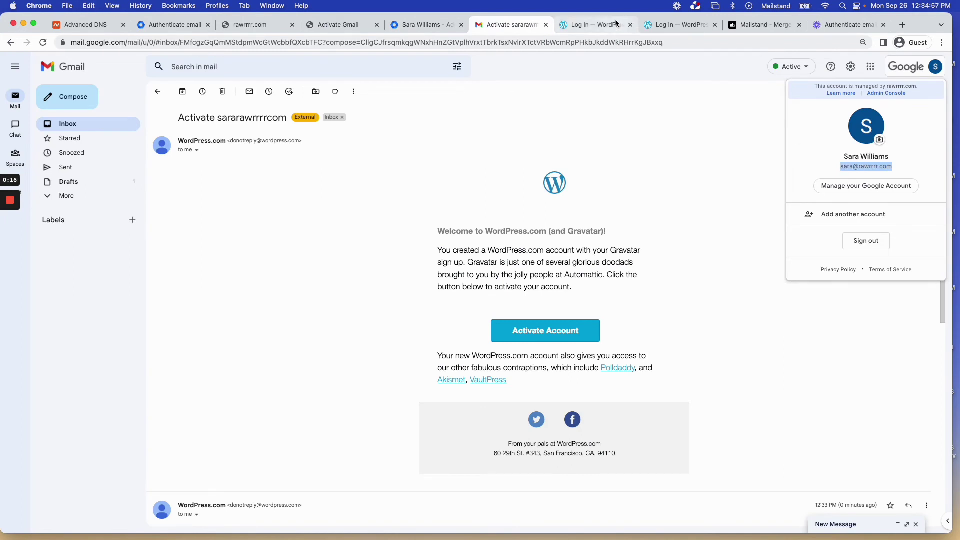
pyautogui.click(593, 25)
pyautogui.click(508, 218)
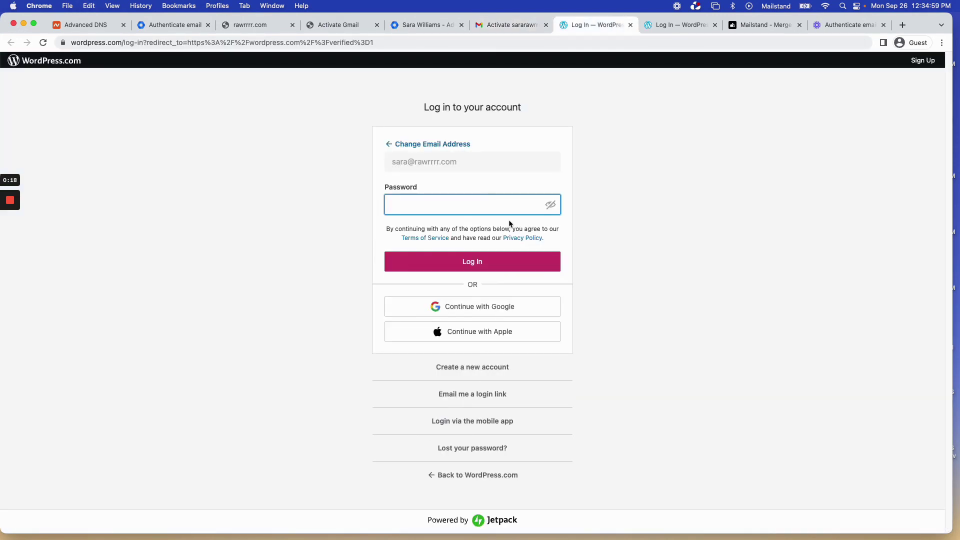
pyautogui.write('••••••••')
pyautogui.press('Return')
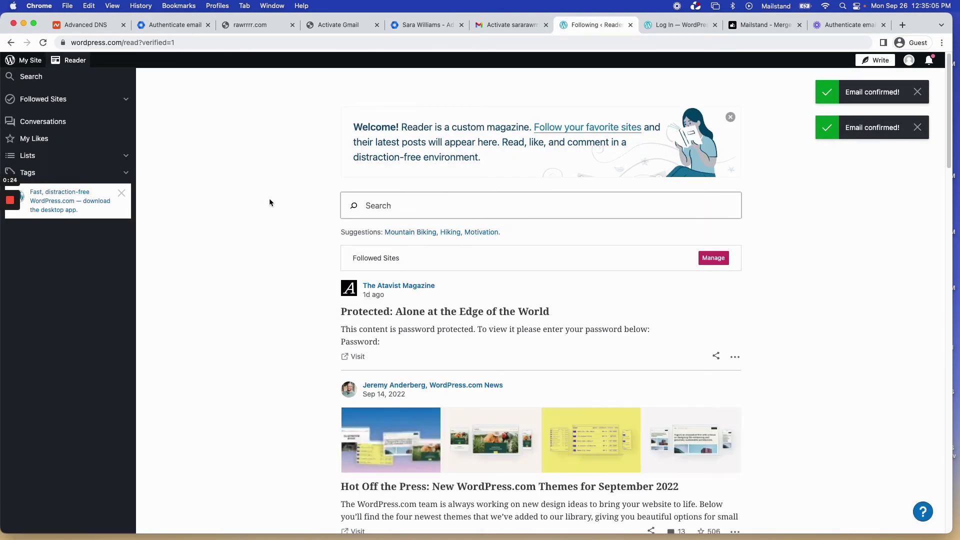
# Upload the 'saraprof' picture as the WordPress.com profile photo.
pyautogui.click(909, 60)
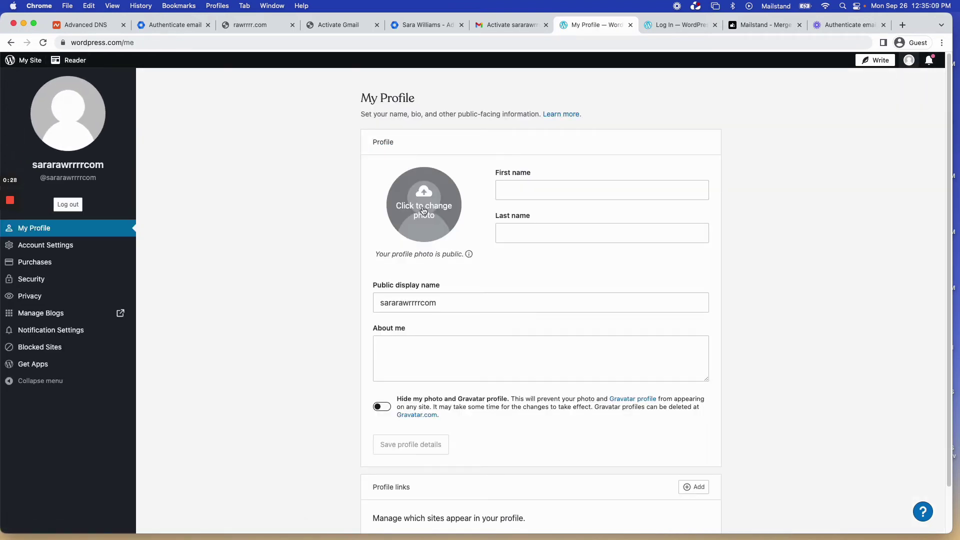
pyautogui.click(424, 211)
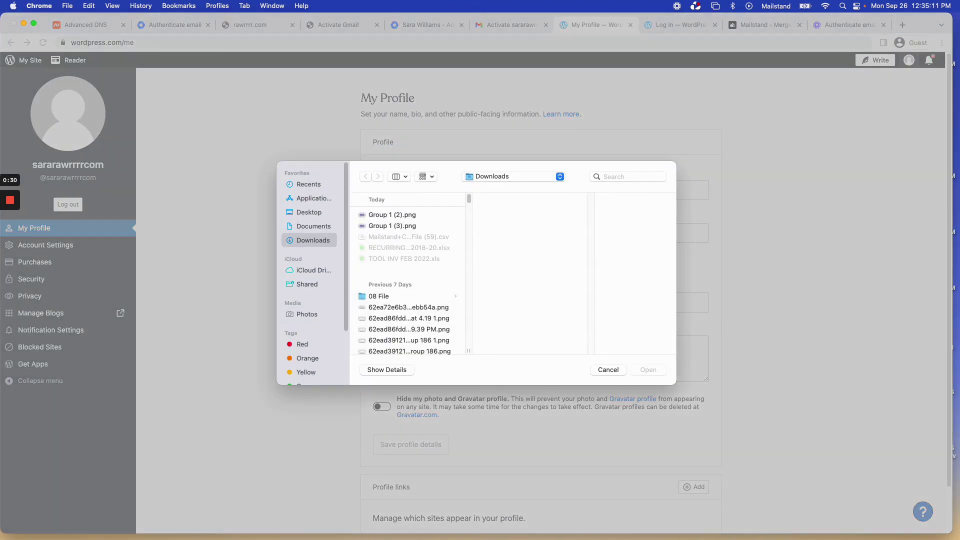
pyautogui.click(627, 176)
pyautogui.write('sara')
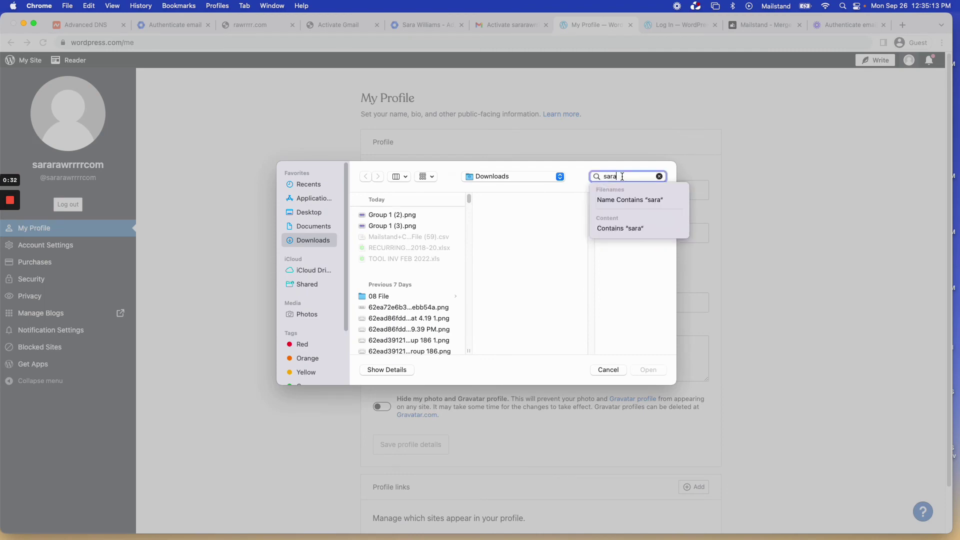
pyautogui.write('prof')
pyautogui.click(415, 234)
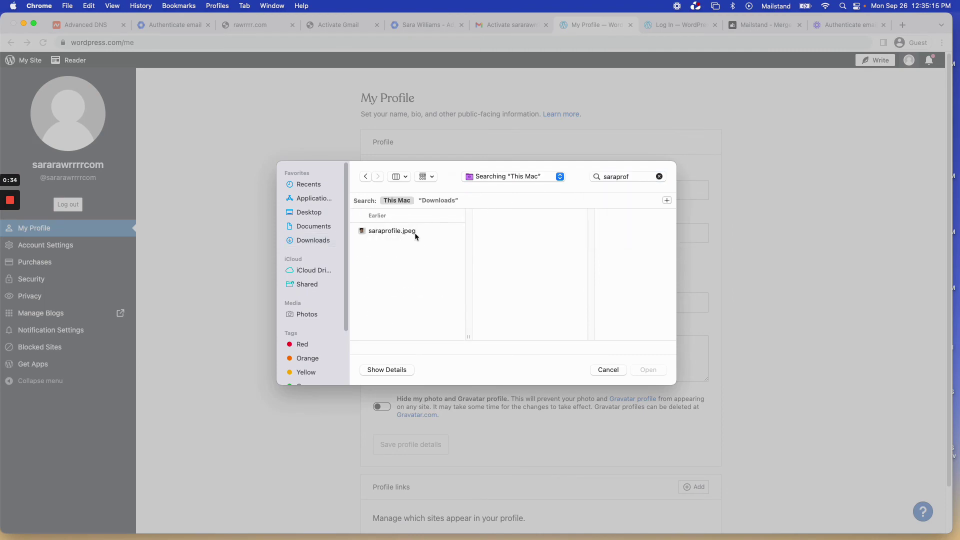
pyautogui.click(648, 370)
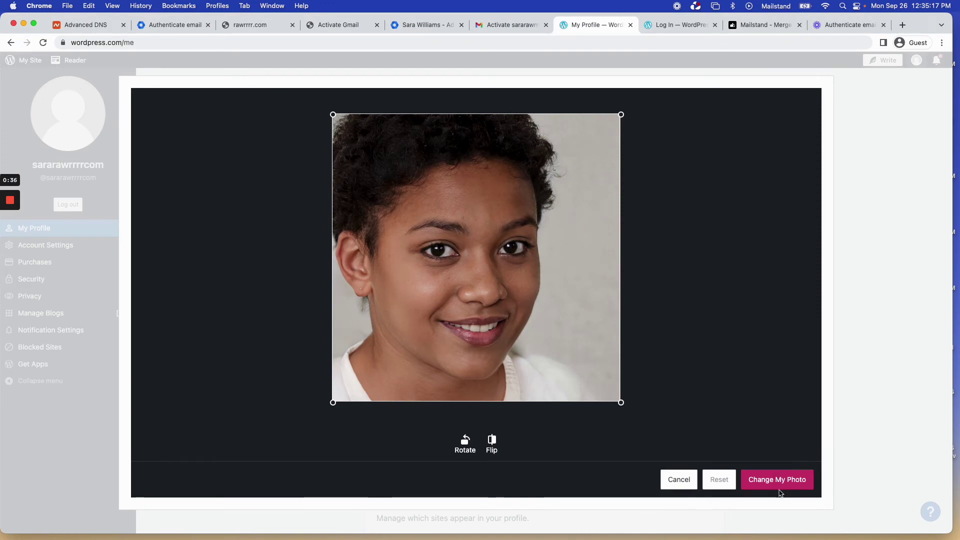
pyautogui.click(781, 484)
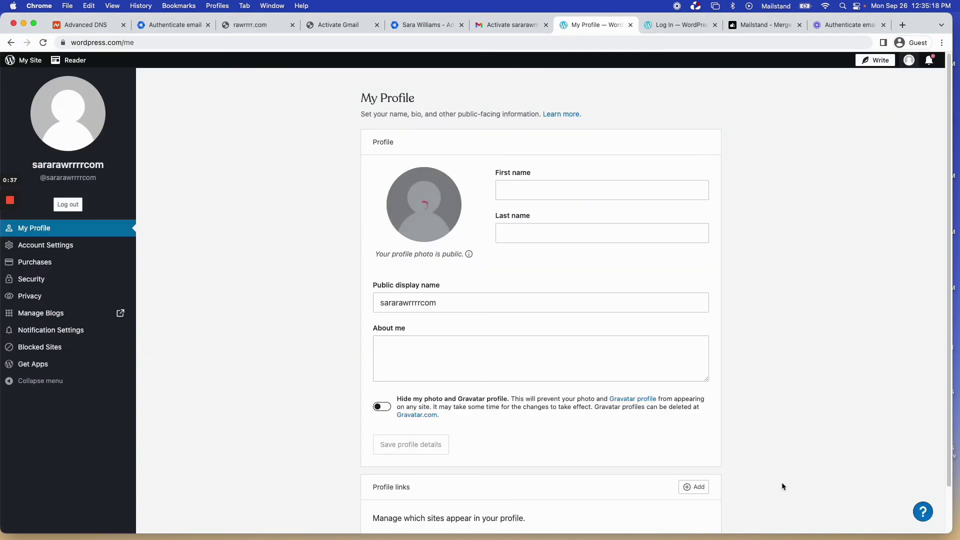
# Fill in the first and last name, save the profile details, and dismiss the notifications.
pyautogui.click(551, 193)
pyautogui.press('Tab')
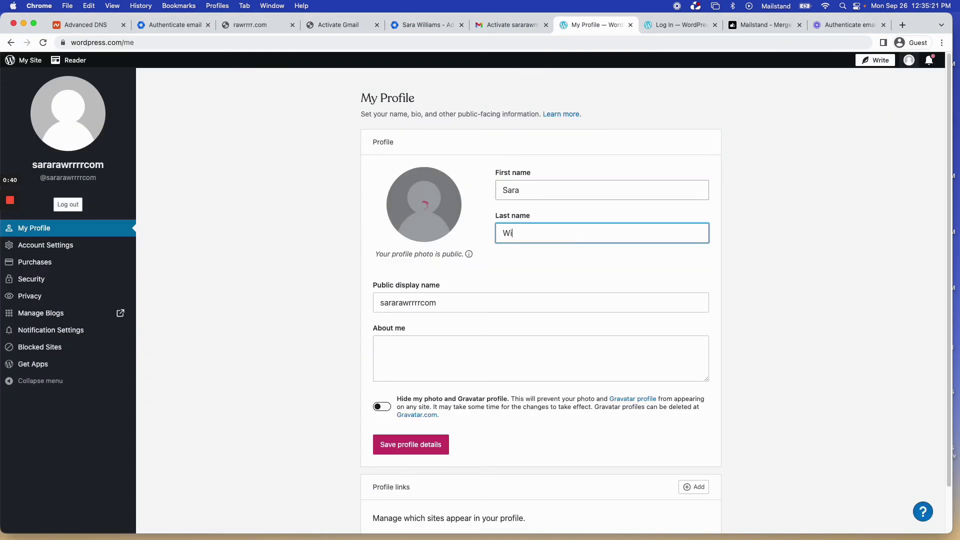
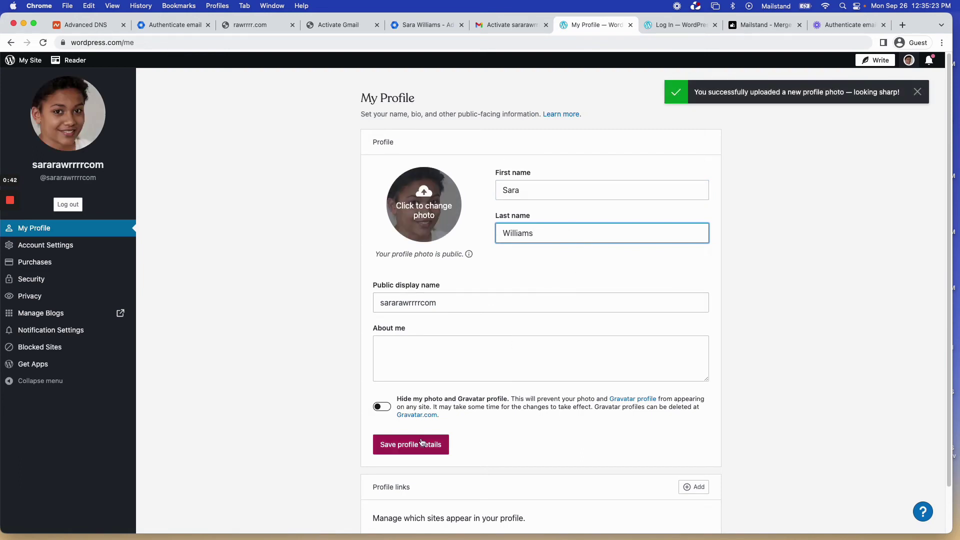
pyautogui.click(420, 444)
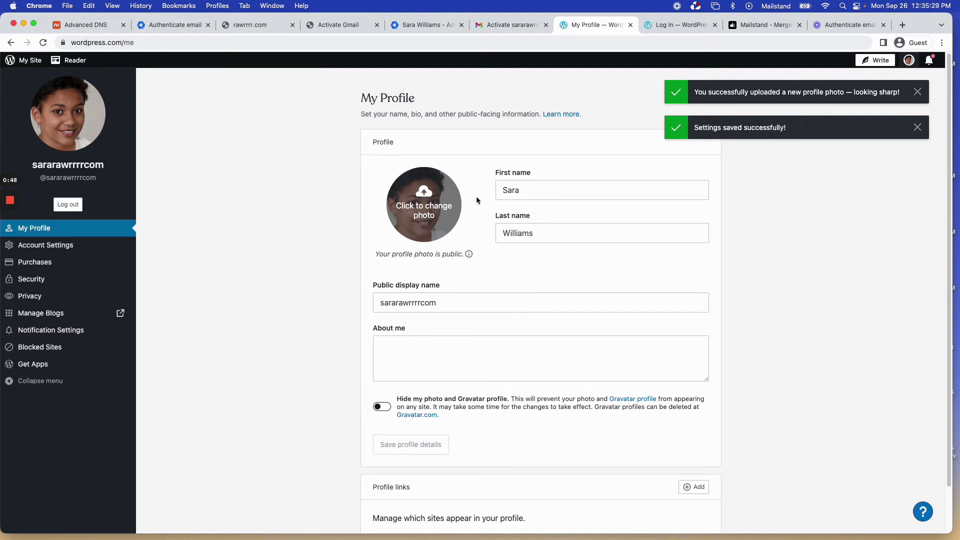
pyautogui.click(918, 128)
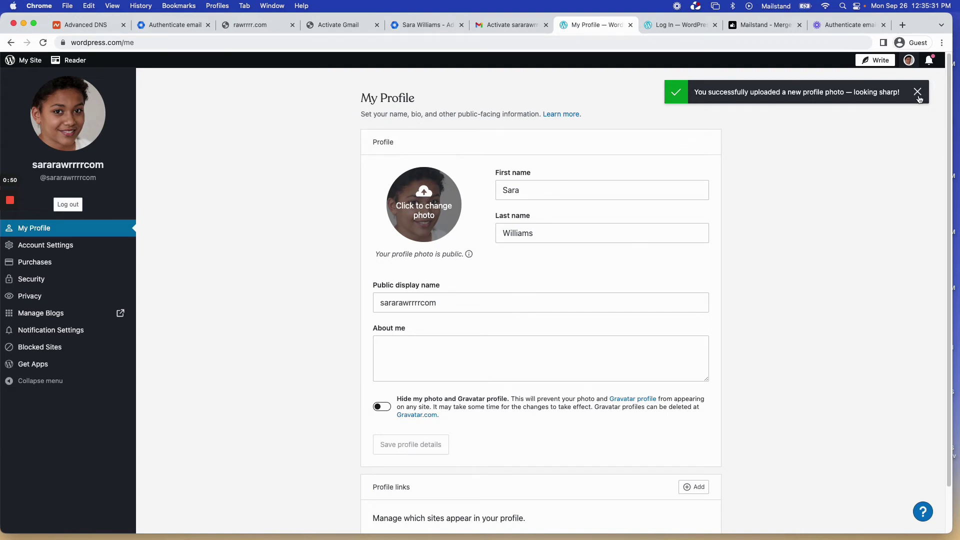
pyautogui.click(917, 92)
pyautogui.moveTo(643, 122); pyautogui.dragTo(647, 88)
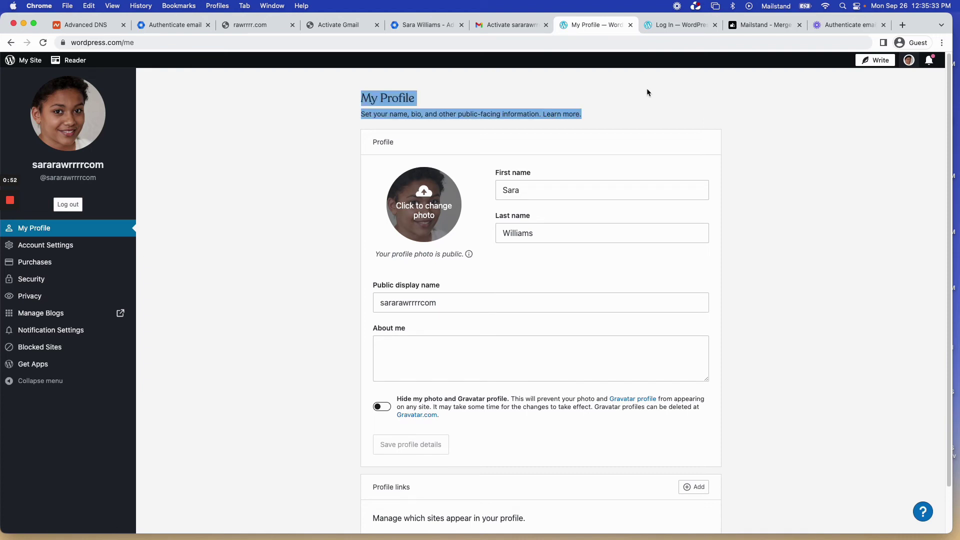
pyautogui.click(646, 88)
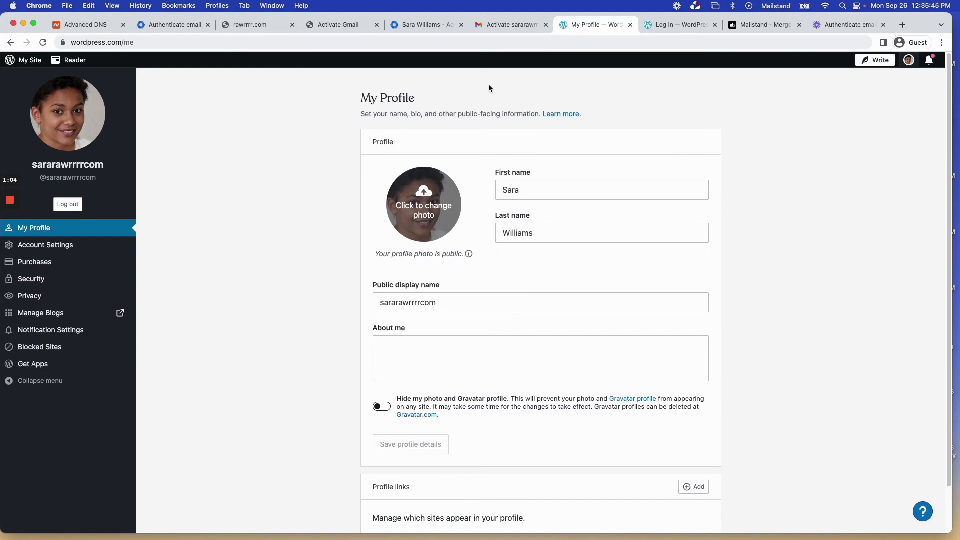
# Go back from the user's details page to the Admin console Users list.
pyautogui.click(425, 24)
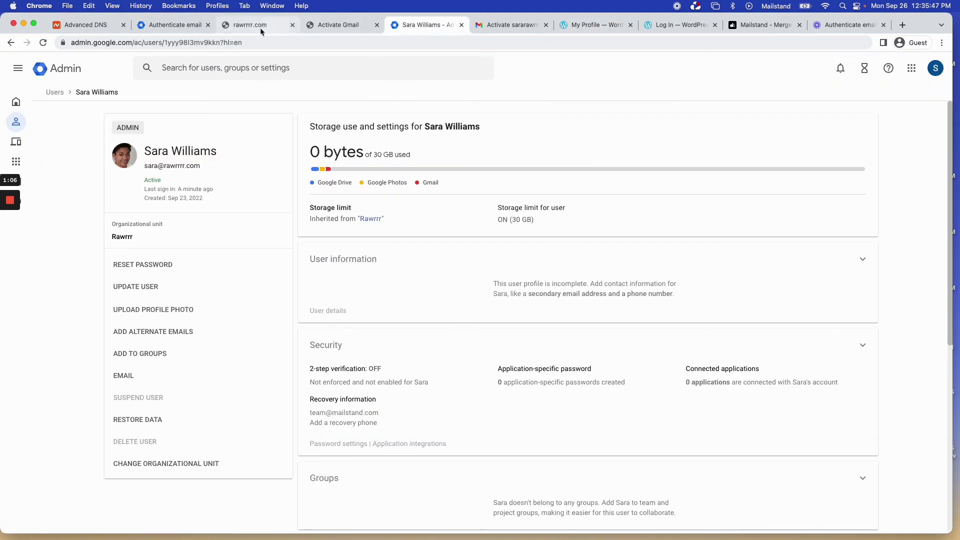
pyautogui.click(56, 92)
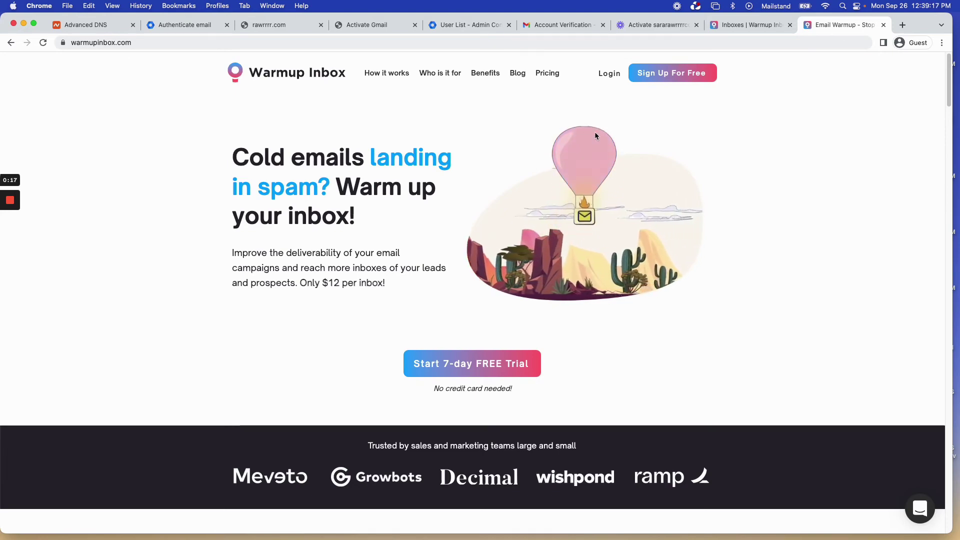
# Add a Google Workspace inbox in Warmup Inbox and follow its App Access Control link.
pyautogui.scroll(-4, 376, 233)
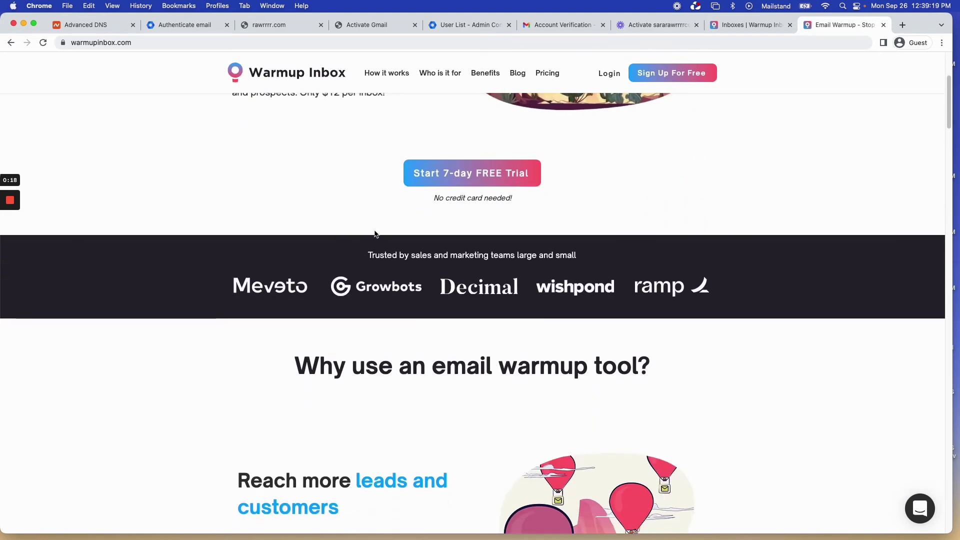
pyautogui.scroll(2, 376, 233)
pyautogui.scroll(-2, 376, 233)
pyautogui.scroll(4, 377, 233)
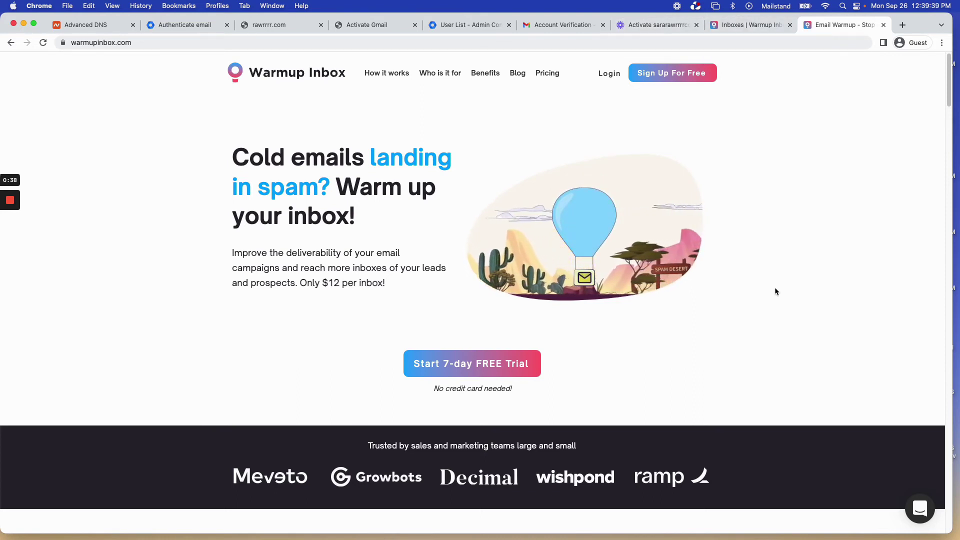
pyautogui.click(743, 28)
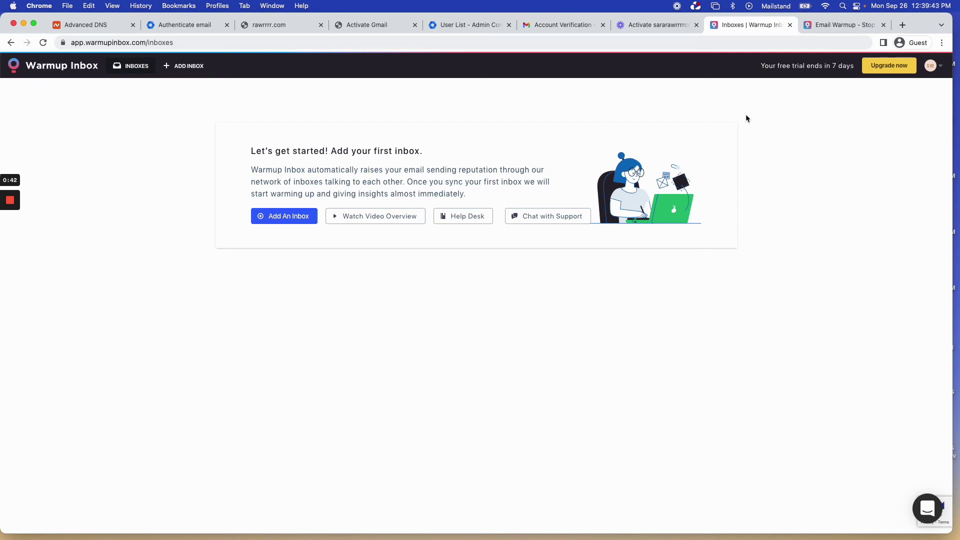
pyautogui.click(300, 216)
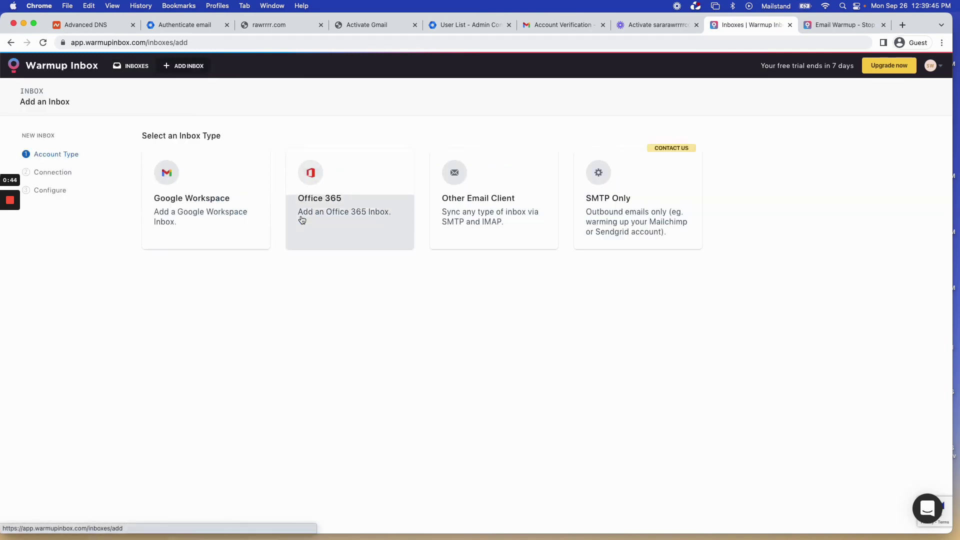
pyautogui.click(236, 230)
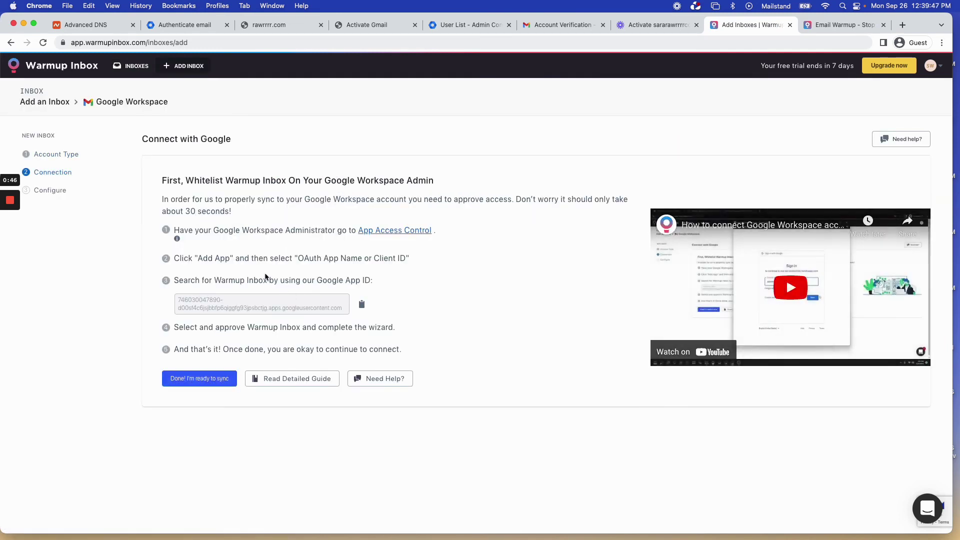
pyautogui.click(407, 231)
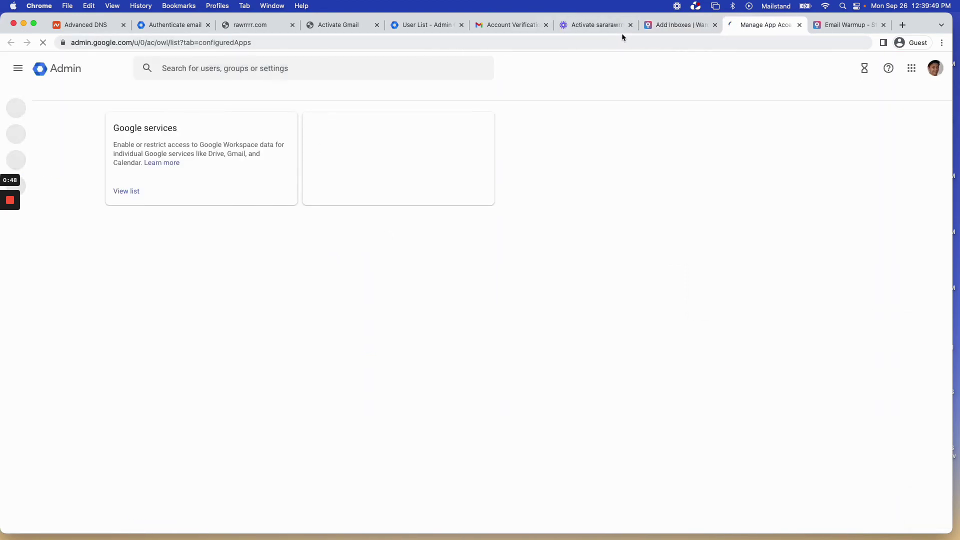
# Begin adding an app by OAuth client ID and copy Warmup Inbox's Google App ID.
pyautogui.click(220, 231)
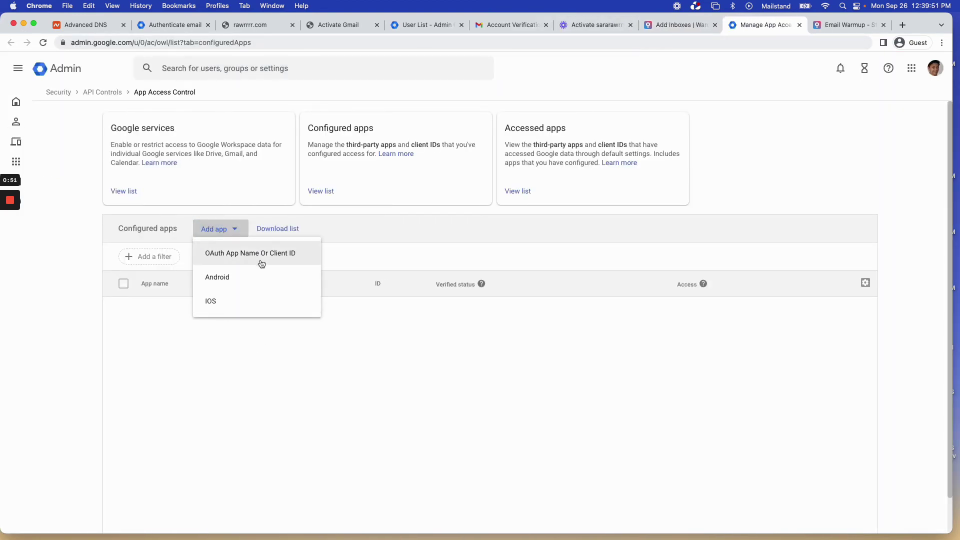
pyautogui.click(260, 251)
pyautogui.click(678, 26)
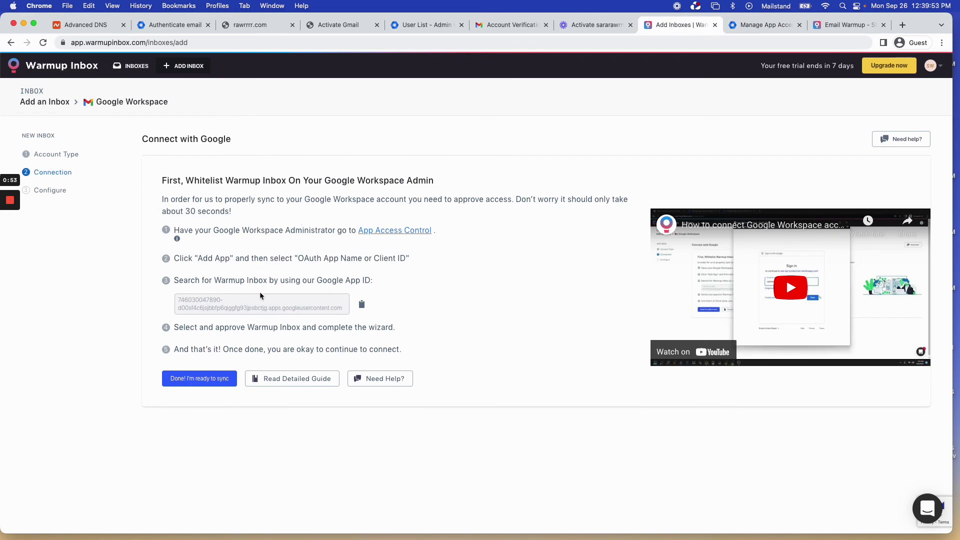
pyautogui.click(363, 305)
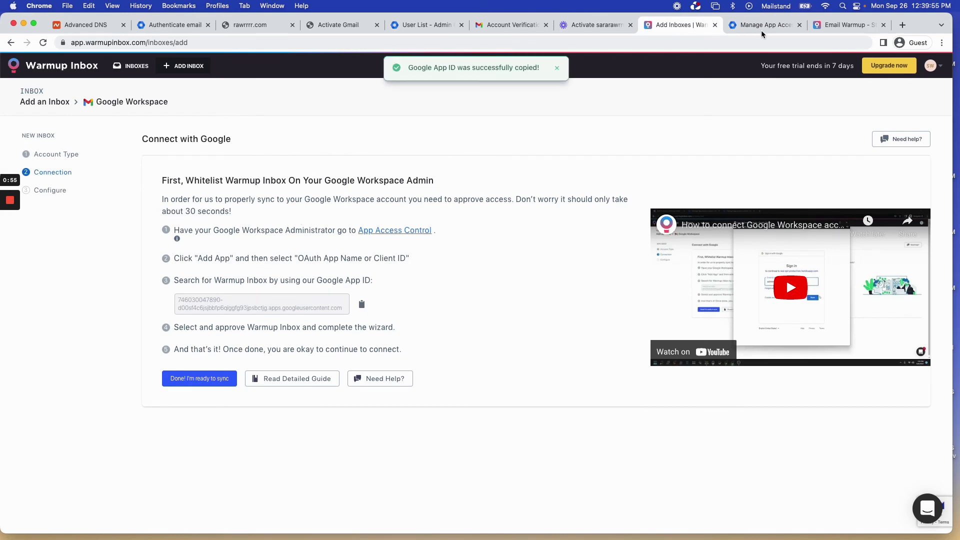
pyautogui.click(755, 25)
# Find Warmup Inbox by its pasted client ID and select all its client IDs.
pyautogui.click(353, 188)
pyautogui.press('super+v')
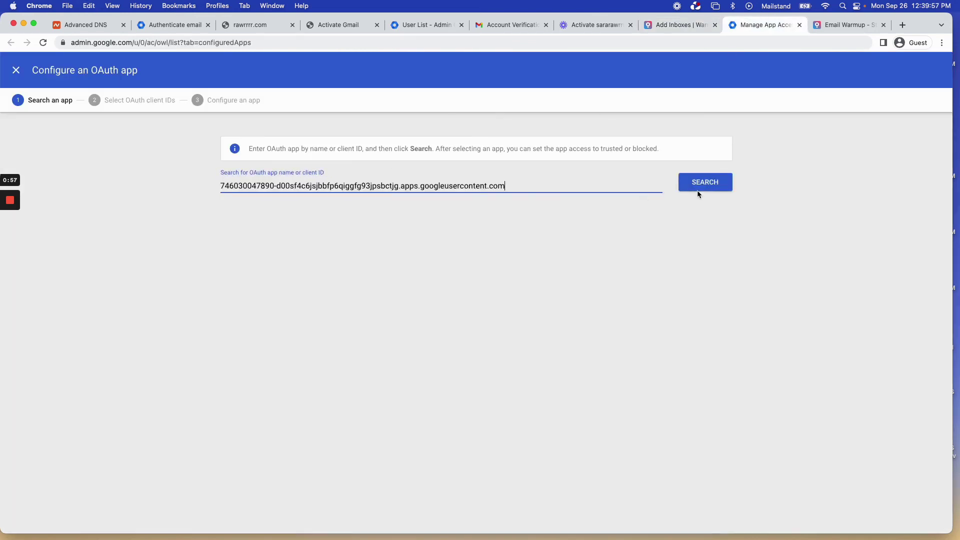
pyautogui.click(721, 183)
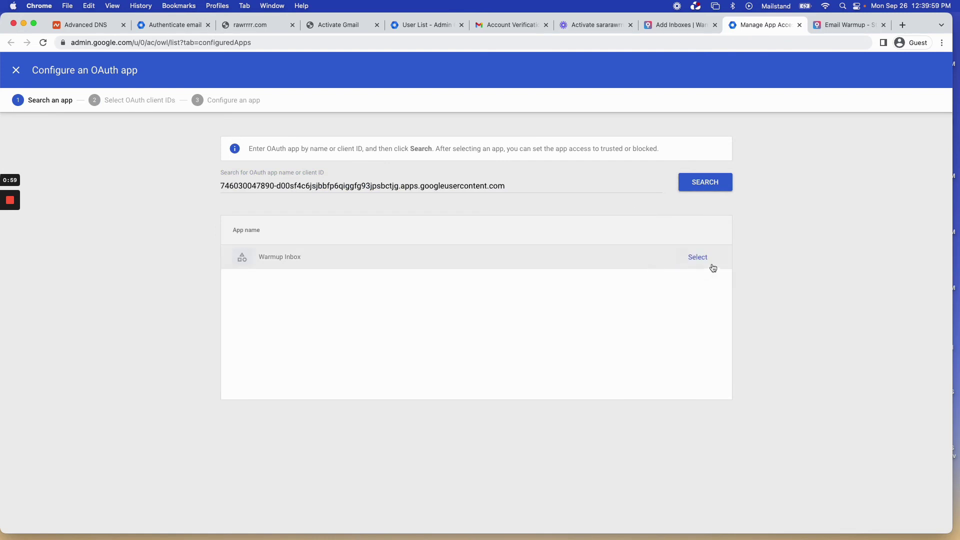
pyautogui.click(699, 258)
pyautogui.click(259, 239)
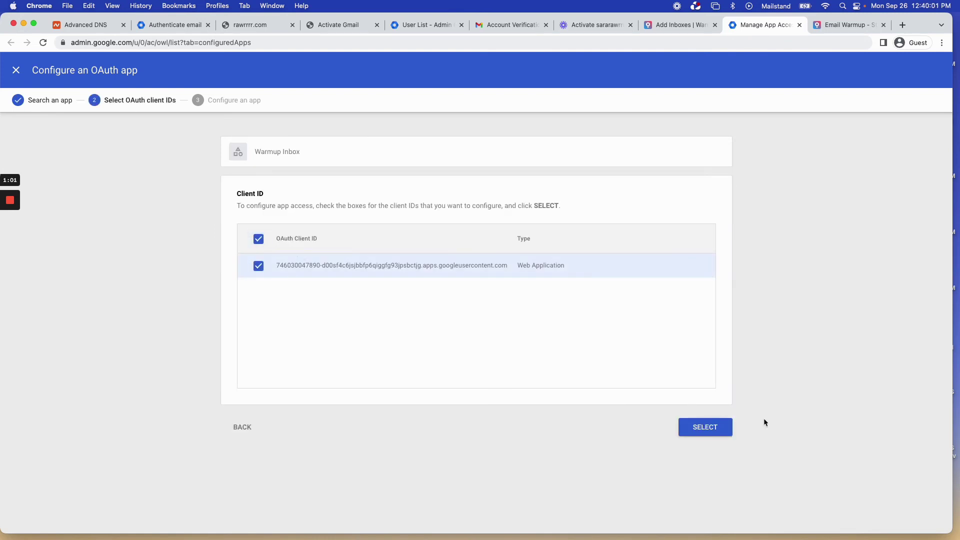
pyautogui.click(728, 428)
# Give Warmup Inbox Trusted access to all Google services and apply the configuration.
pyautogui.click(241, 228)
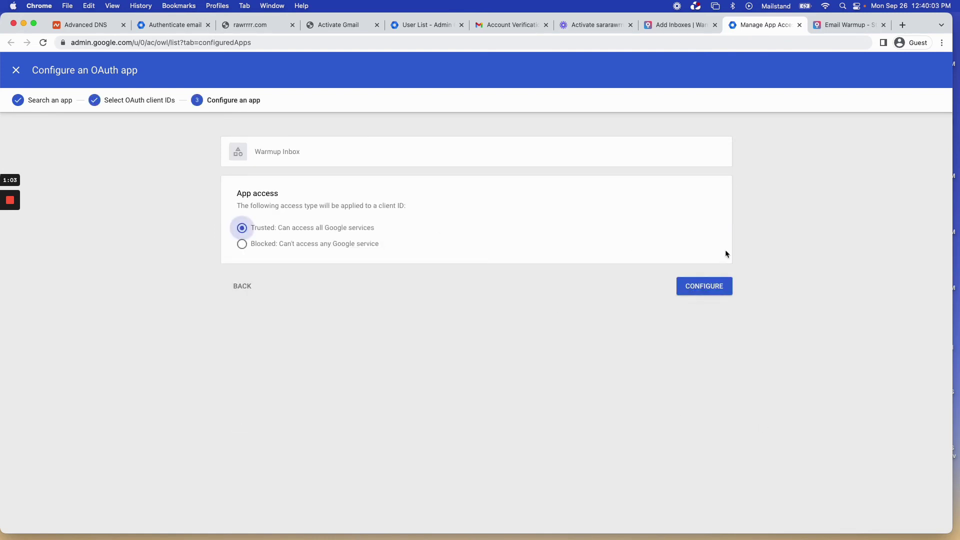
pyautogui.click(704, 287)
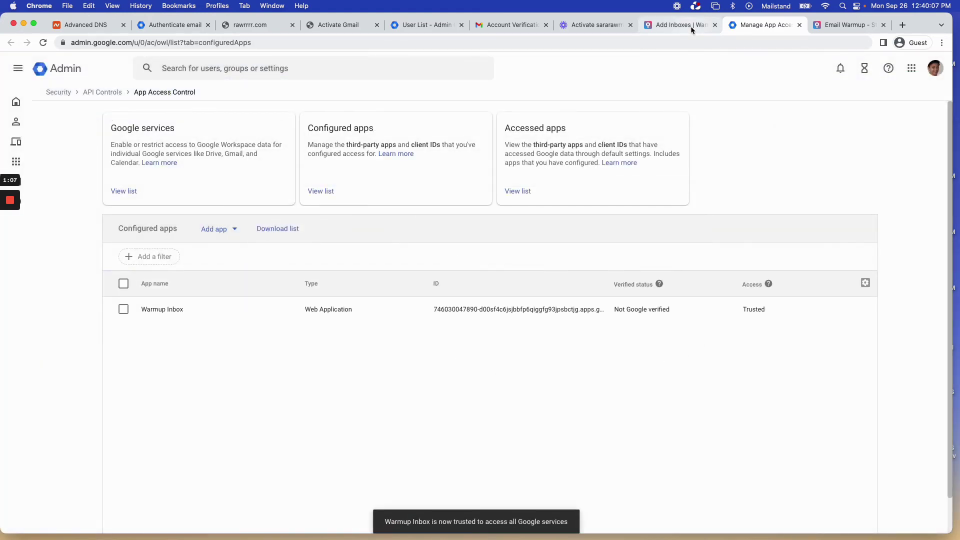
pyautogui.click(690, 26)
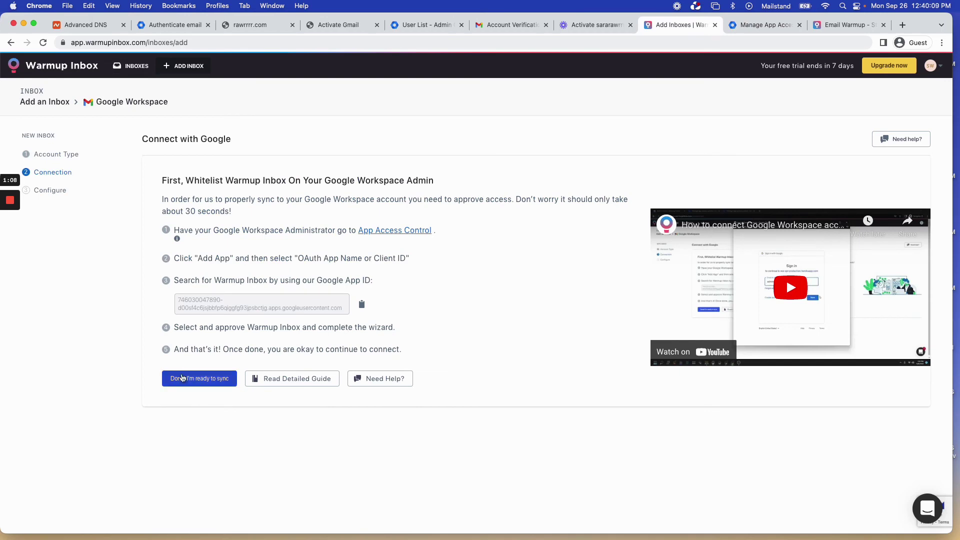
# Connect the Google Workspace account to Warmup Inbox and allow the Google consent.
pyautogui.click(209, 383)
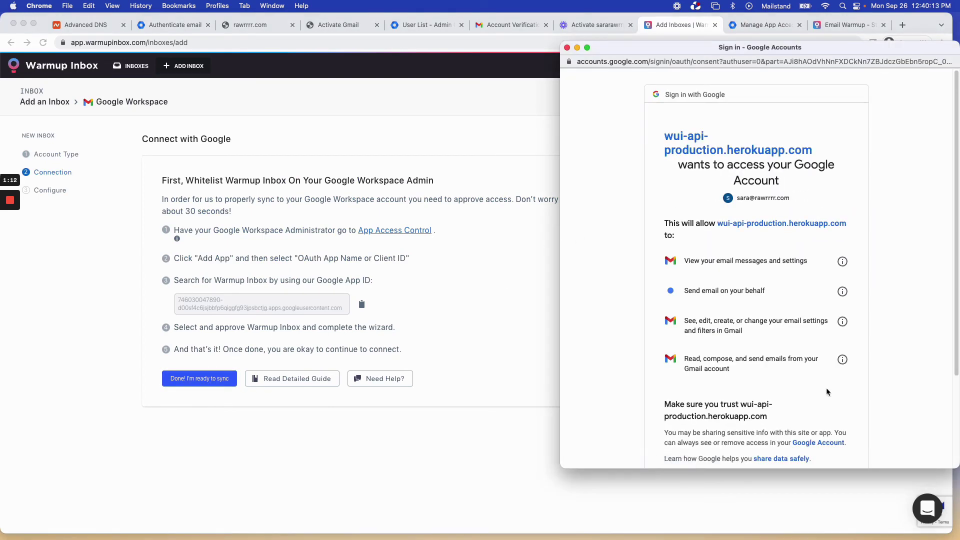
pyautogui.scroll(-5, 827, 391)
pyautogui.click(833, 398)
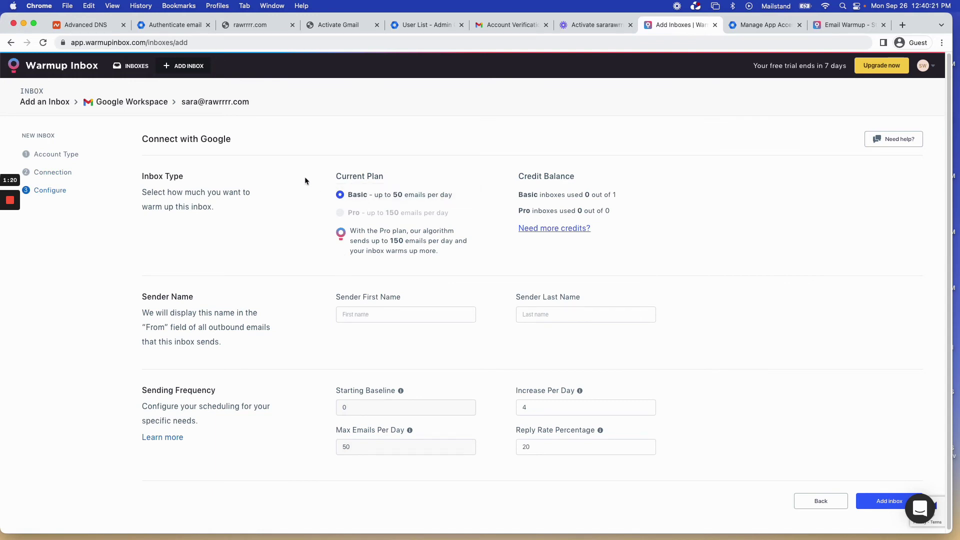
# Enter the sender's first and last name, add the inbox, and dismiss the subscription offer.
pyautogui.click(405, 316)
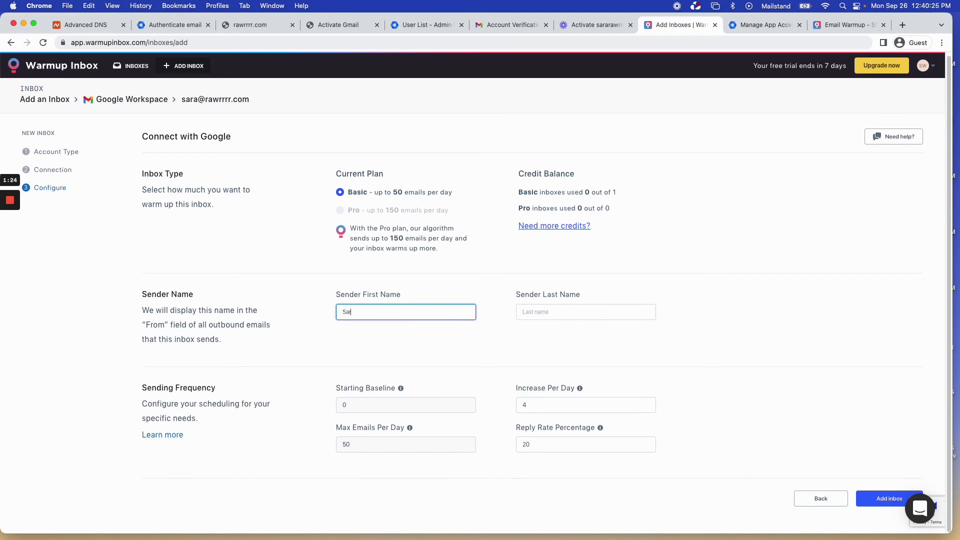
pyautogui.press('Tab')
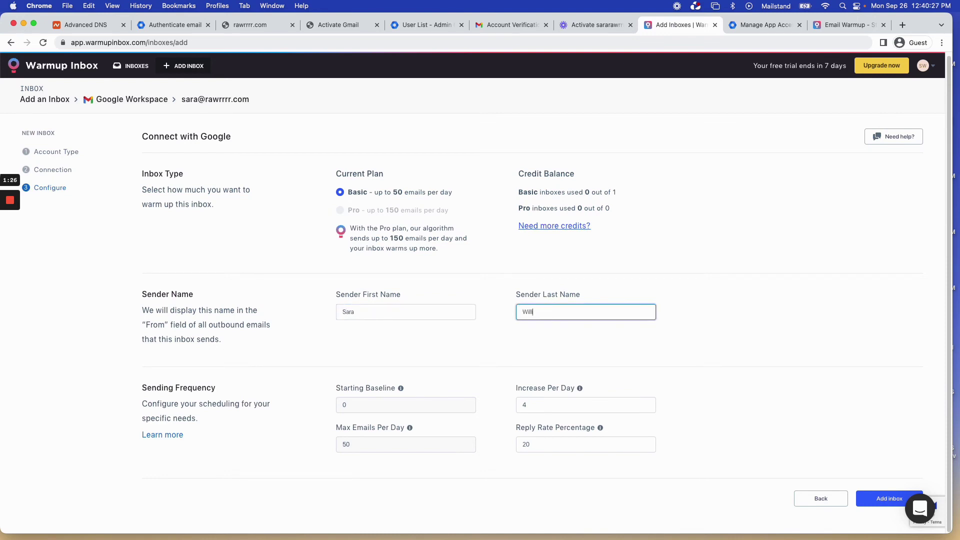
pyautogui.click(482, 361)
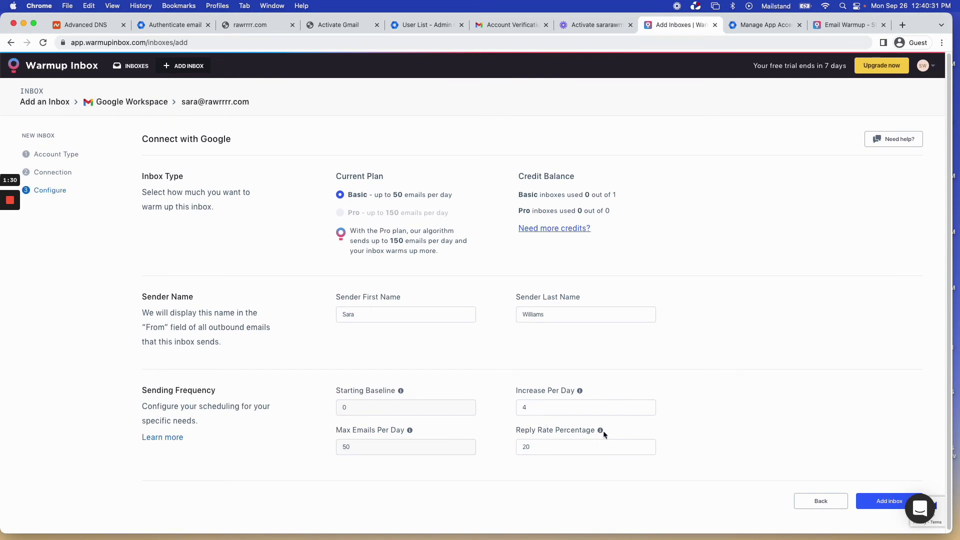
pyautogui.moveTo(602, 432)
pyautogui.click(882, 501)
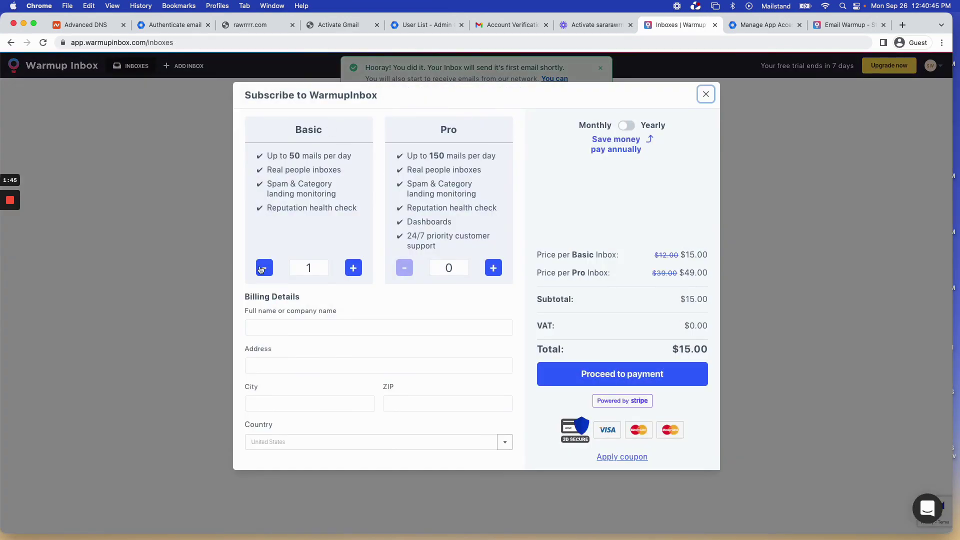
pyautogui.click(706, 94)
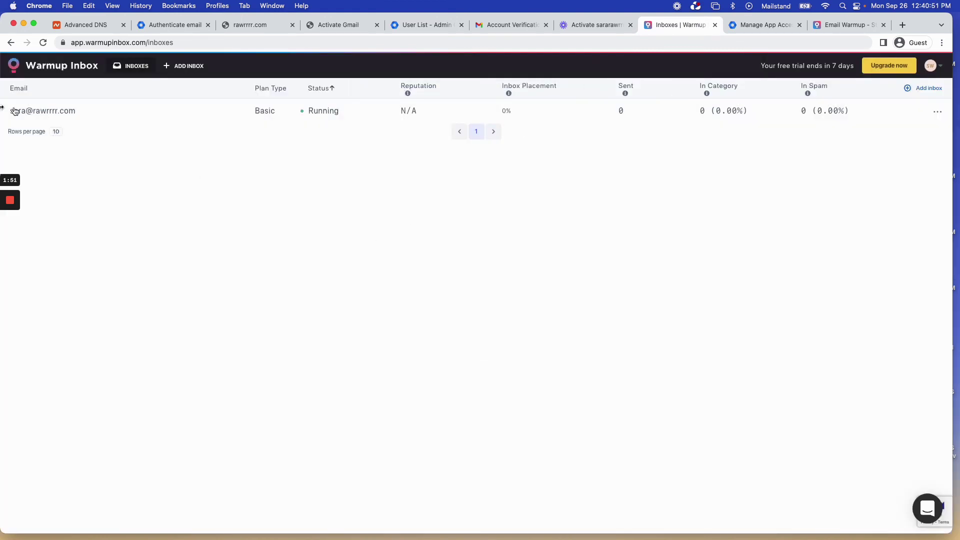
pyautogui.click(69, 114)
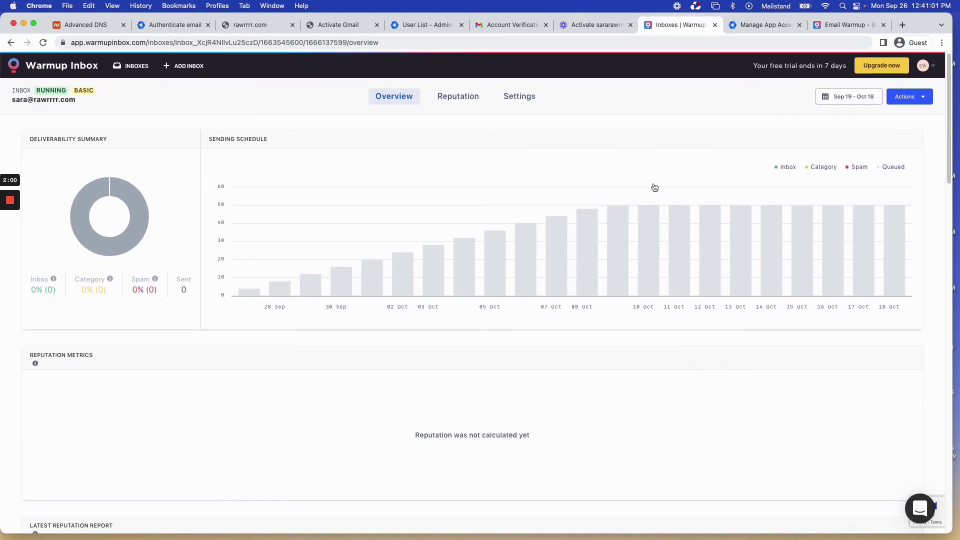
pyautogui.moveTo(103, 286); pyautogui.dragTo(166, 295)
pyautogui.click(166, 299)
pyautogui.moveTo(734, 205)
pyautogui.click(10, 200)
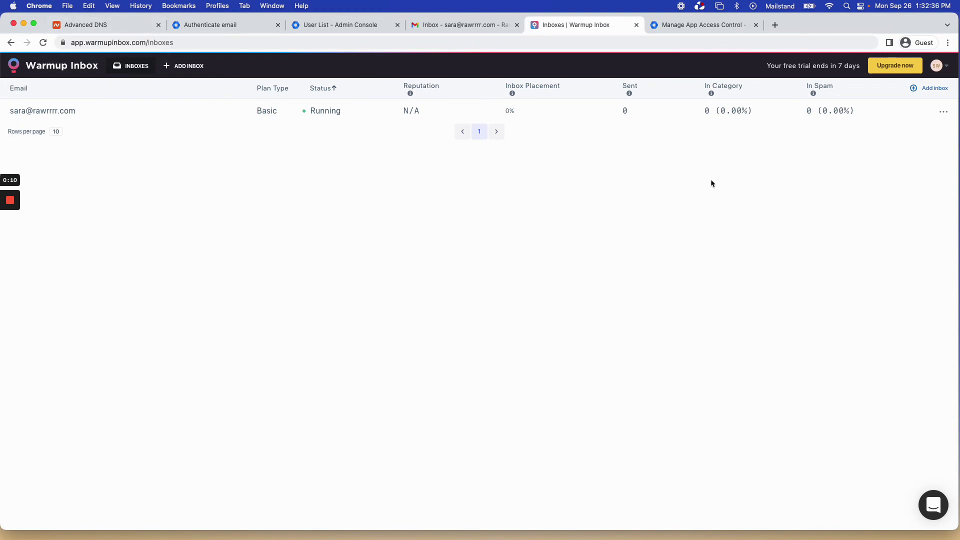
# Load mail-tester.com in a new tab, accept the cookie notice, and copy the test address.
pyautogui.click(775, 26)
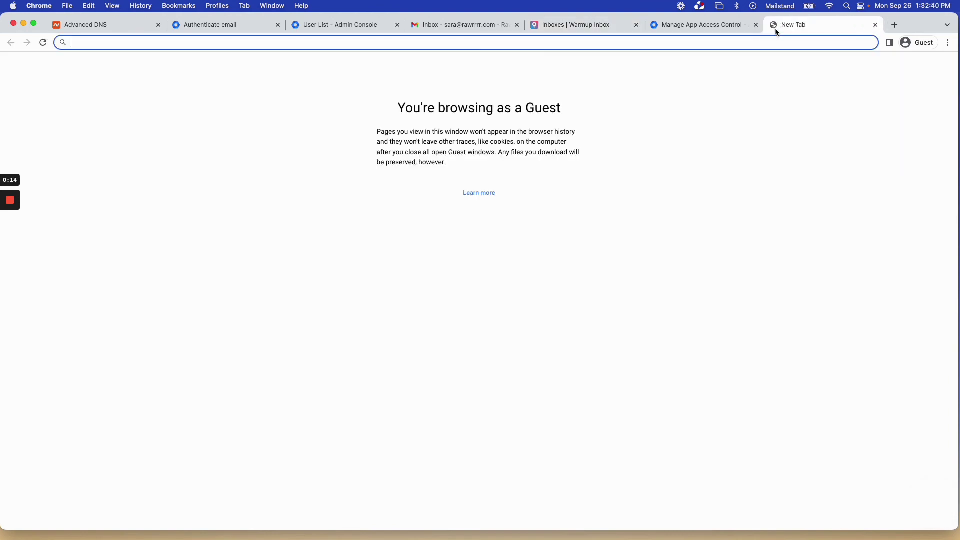
pyautogui.write('mail-tester.com')
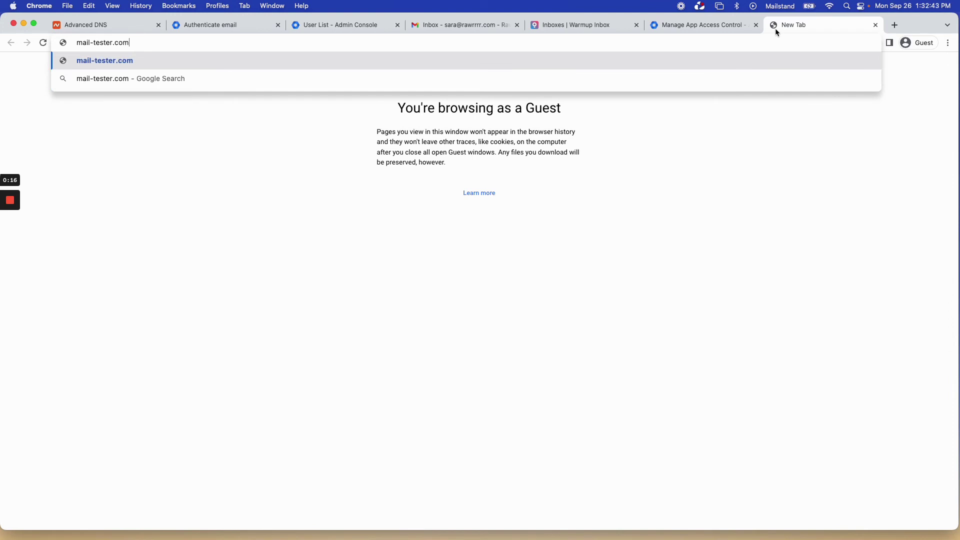
pyautogui.press('Return')
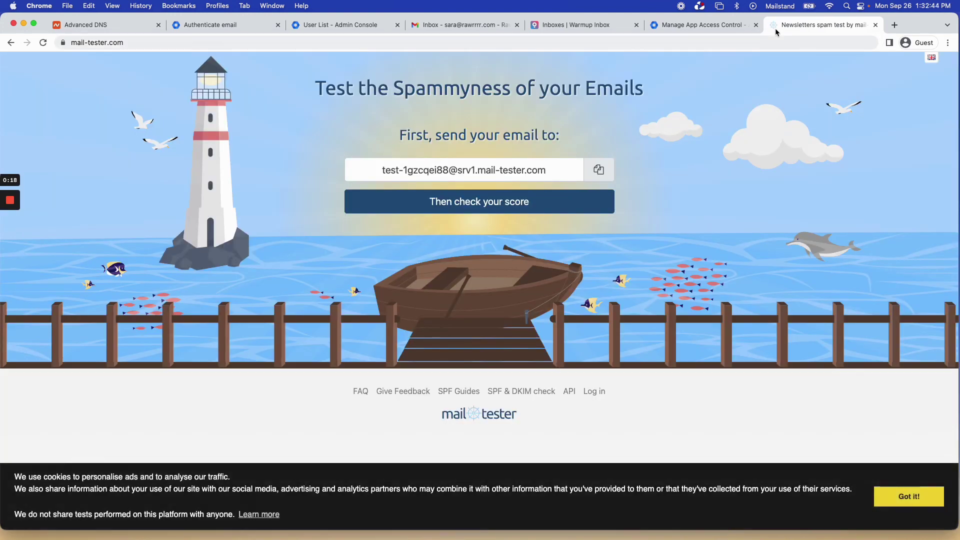
pyautogui.click(904, 496)
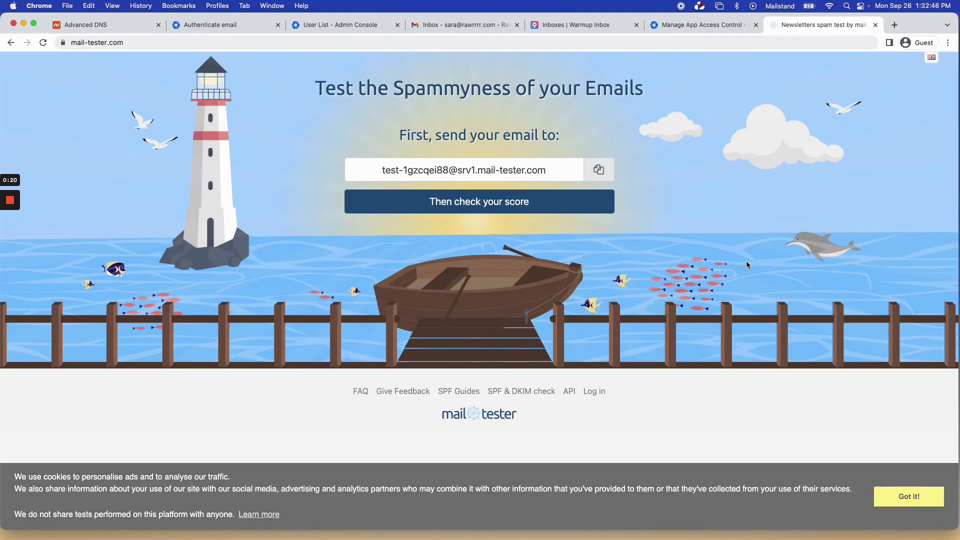
pyautogui.click(599, 171)
# Start a new Gmail message to the mail-tester address with subject 'Test'.
pyautogui.click(505, 22)
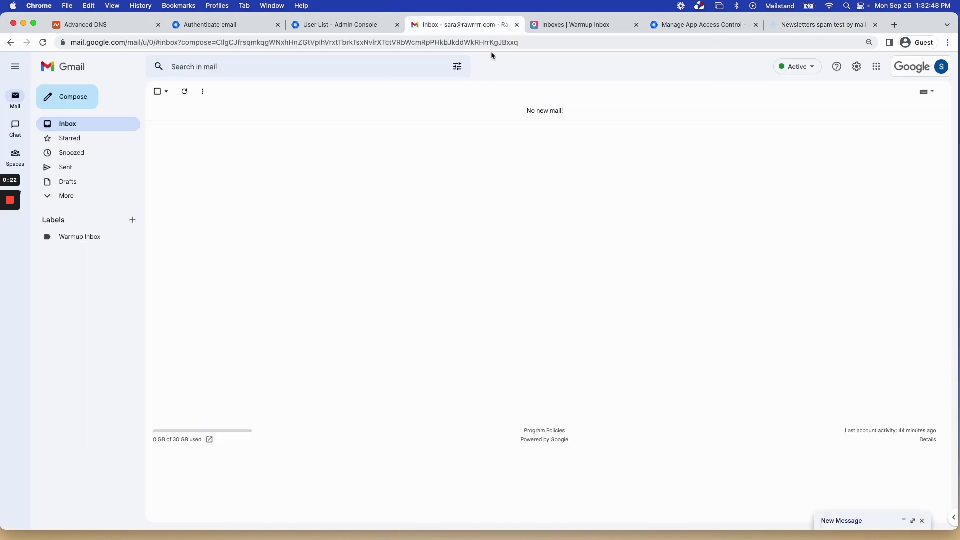
pyautogui.click(72, 103)
pyautogui.press('super+v')
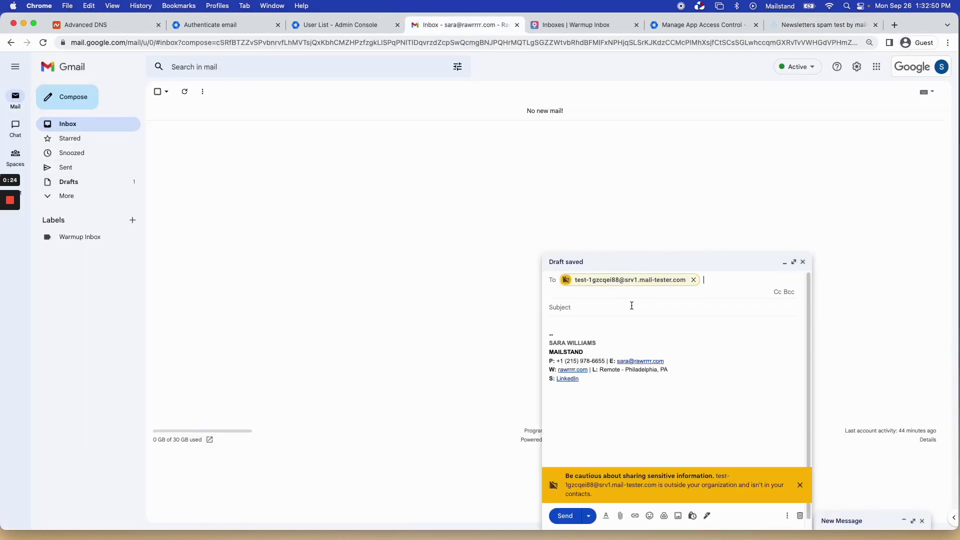
pyautogui.click(632, 306)
pyautogui.write('test')
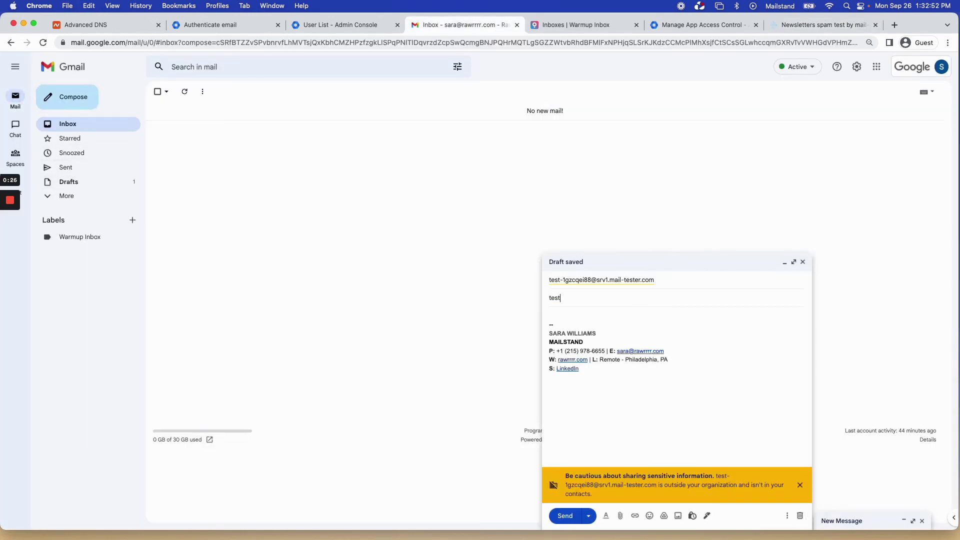
pyautogui.press('super+a')
pyautogui.write('T')
# Search 'lorem ipsum' in a new tab and copy the first paragraph from lipsum.com.
pyautogui.click(896, 26)
pyautogui.write('lr')
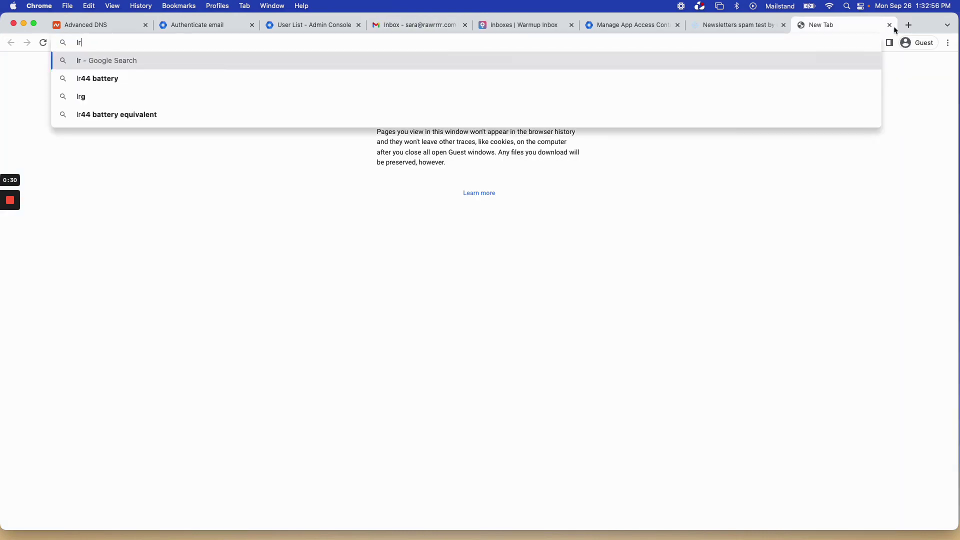
pyautogui.press('BackSpace')
pyautogui.write('orem ip')
pyautogui.press('Down')
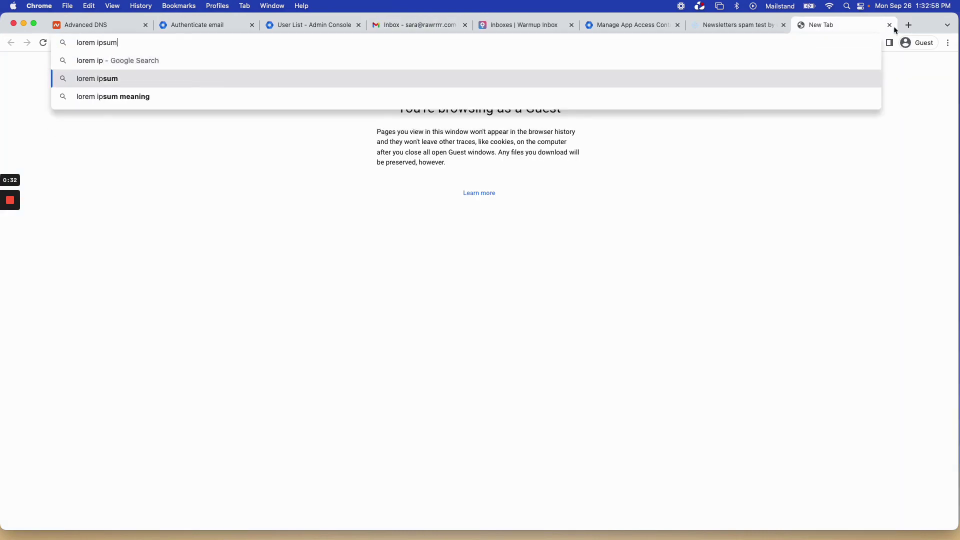
pyautogui.press('Return')
pyautogui.click(212, 166)
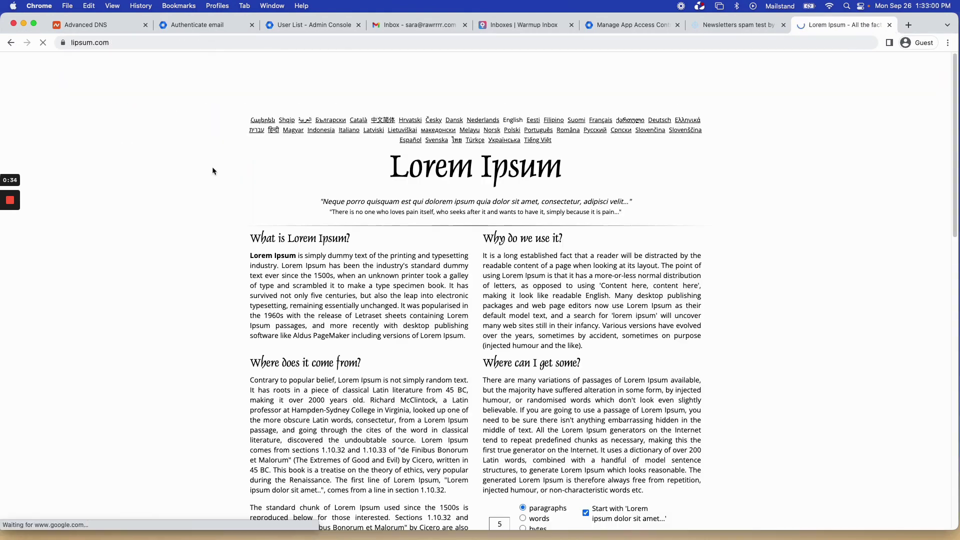
pyautogui.tripleClick(290, 324)
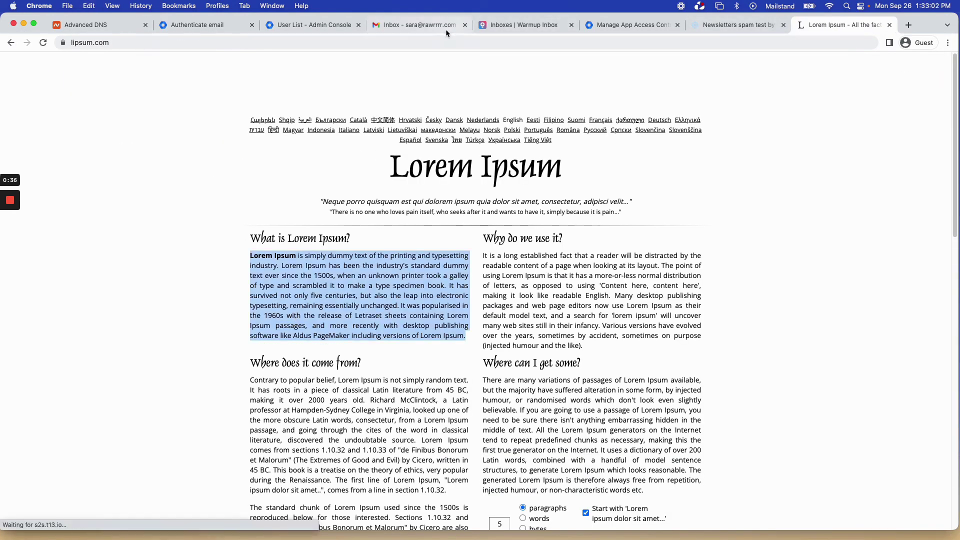
# Paste the Lorem Ipsum paragraph into the body, add a 'Best,' sign-off, and send.
pyautogui.click(447, 30)
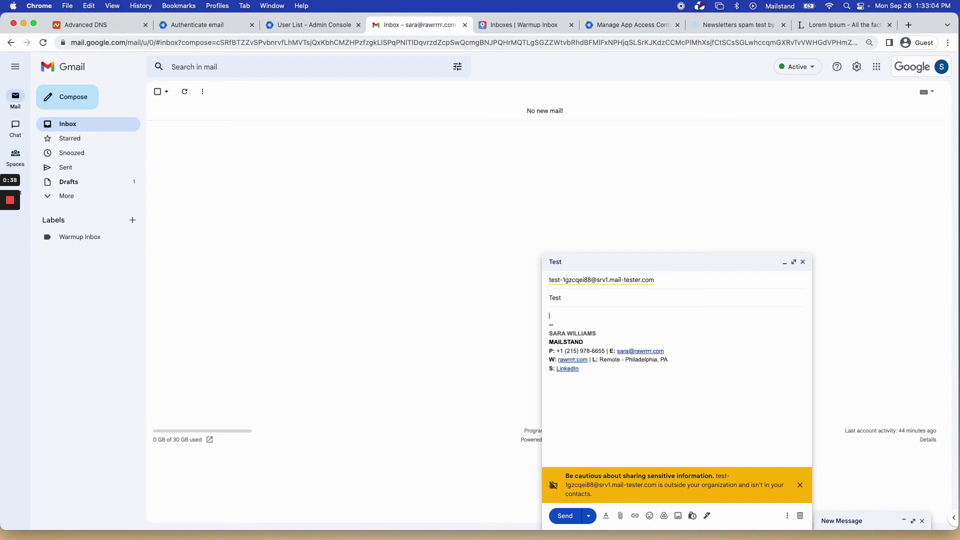
pyautogui.write(',')
pyautogui.press('Return')
pyautogui.press('Return')
pyautogui.press('super+v')
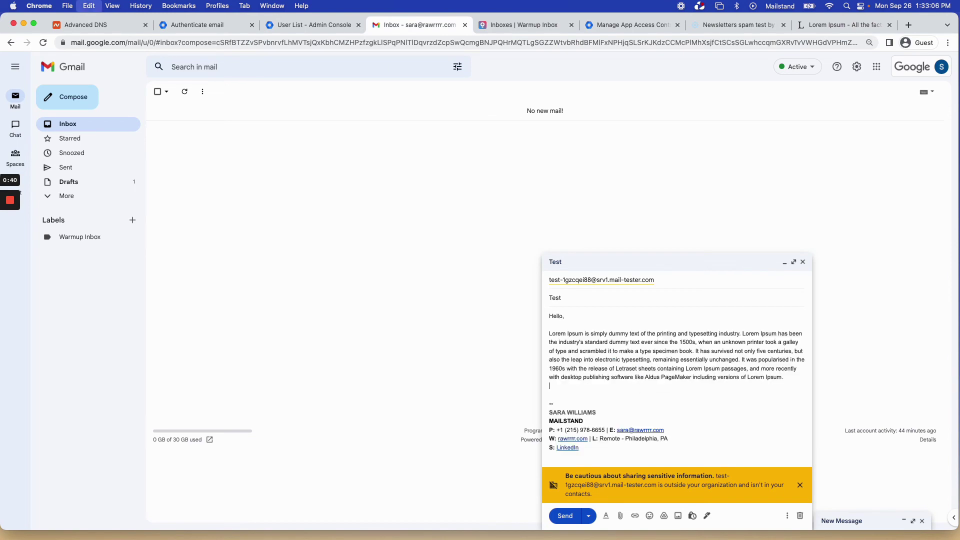
pyautogui.press('Return')
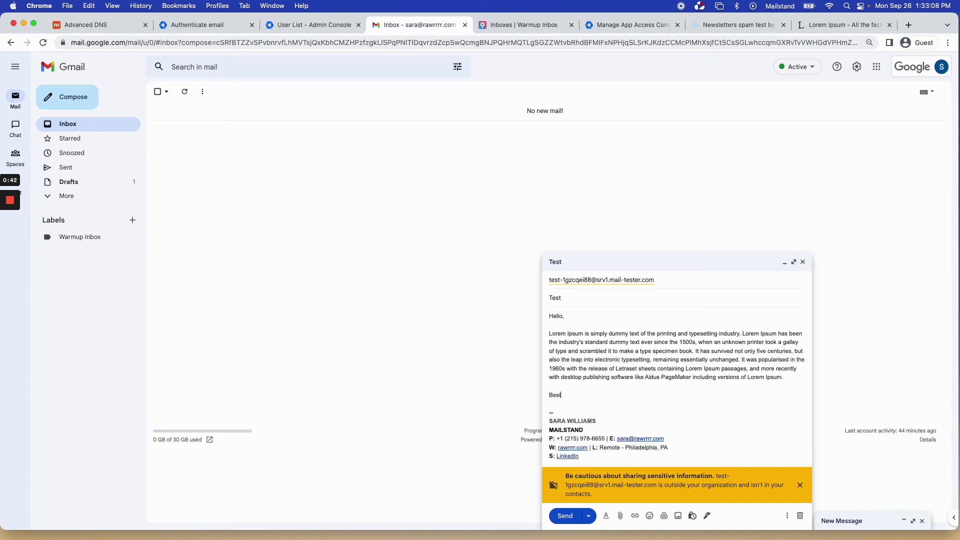
pyautogui.write('Best,')
pyautogui.press('Return')
pyautogui.write('Sara')
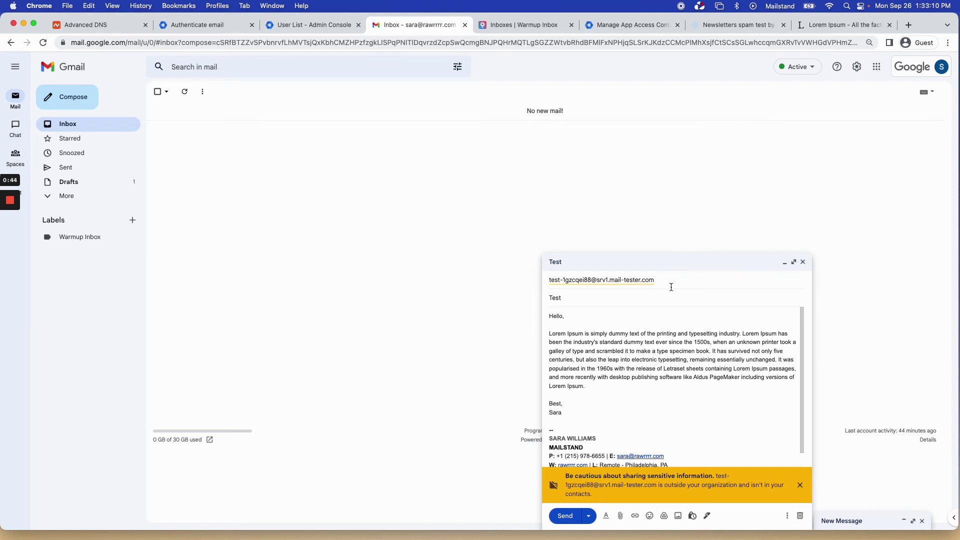
pyautogui.click(800, 485)
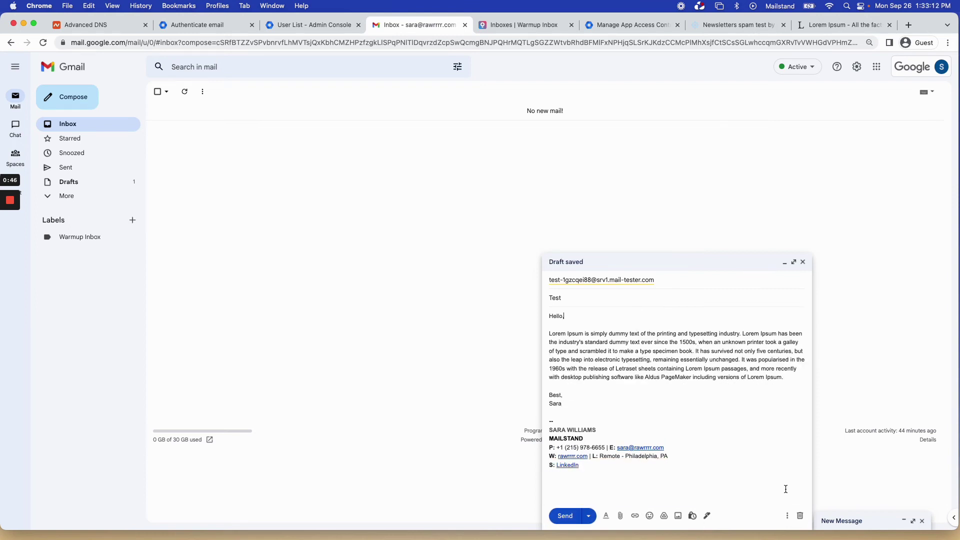
pyautogui.click(559, 517)
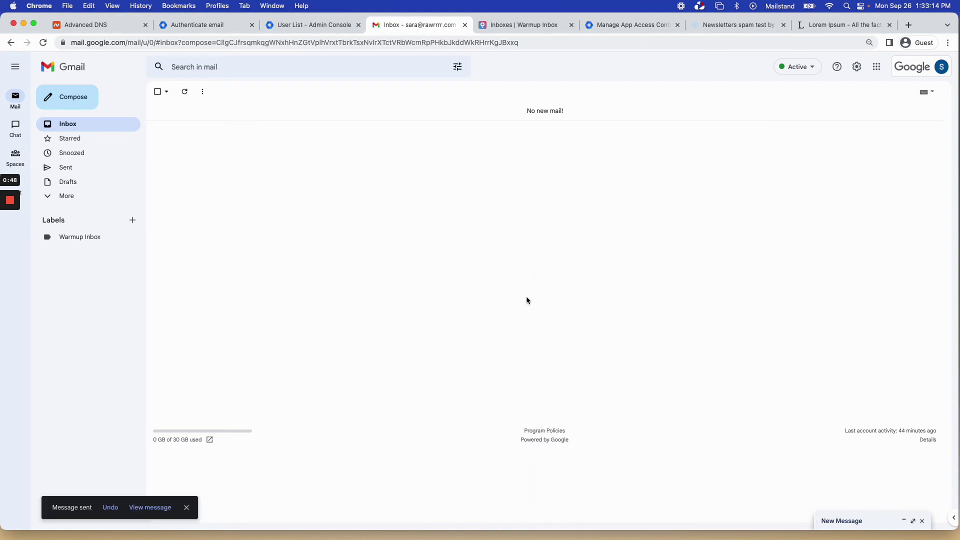
# Start mail-tester's score check for the test address, then return to Gmail.
pyautogui.click(188, 508)
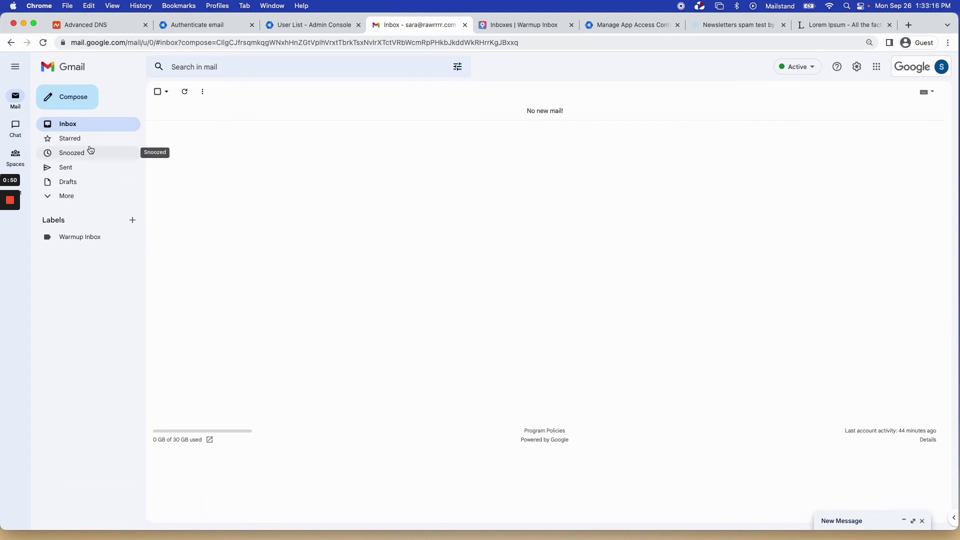
pyautogui.click(90, 140)
pyautogui.click(100, 124)
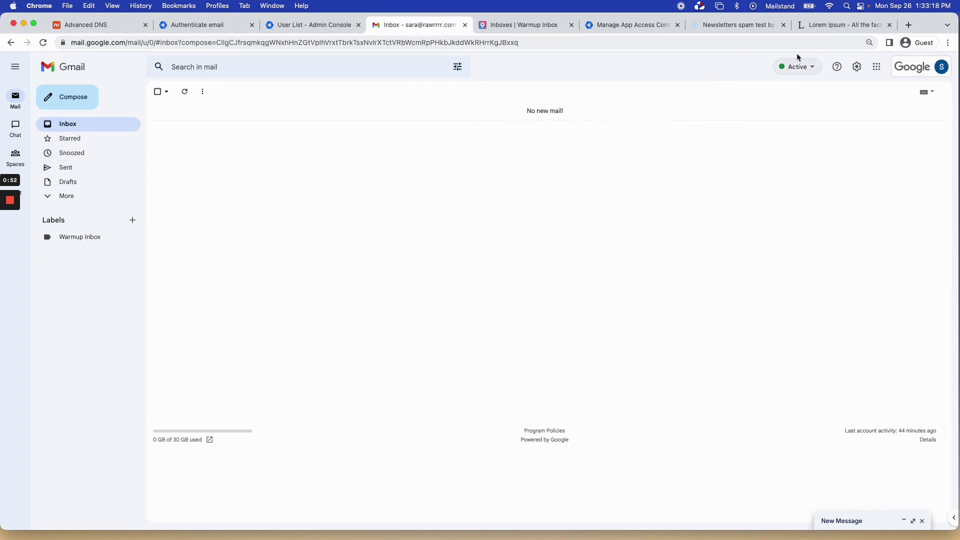
pyautogui.click(769, 29)
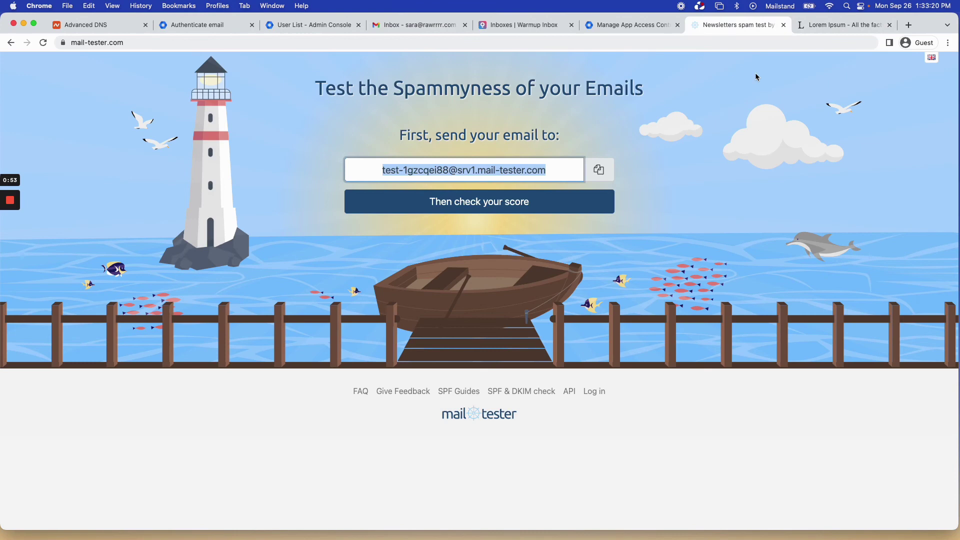
pyautogui.click(506, 205)
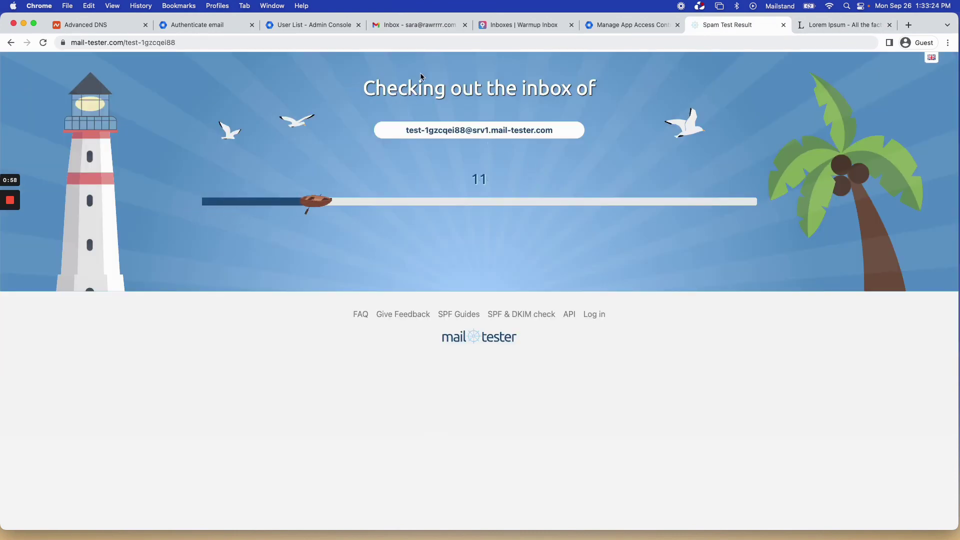
pyautogui.click(413, 28)
pyautogui.click(70, 167)
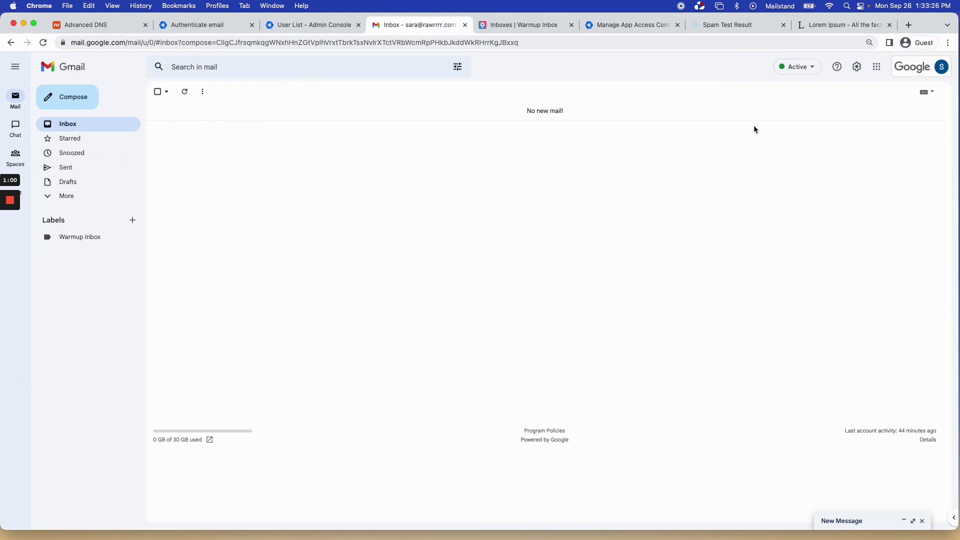
# Open the sent Test message and inspect its original source and headers.
pyautogui.click(878, 136)
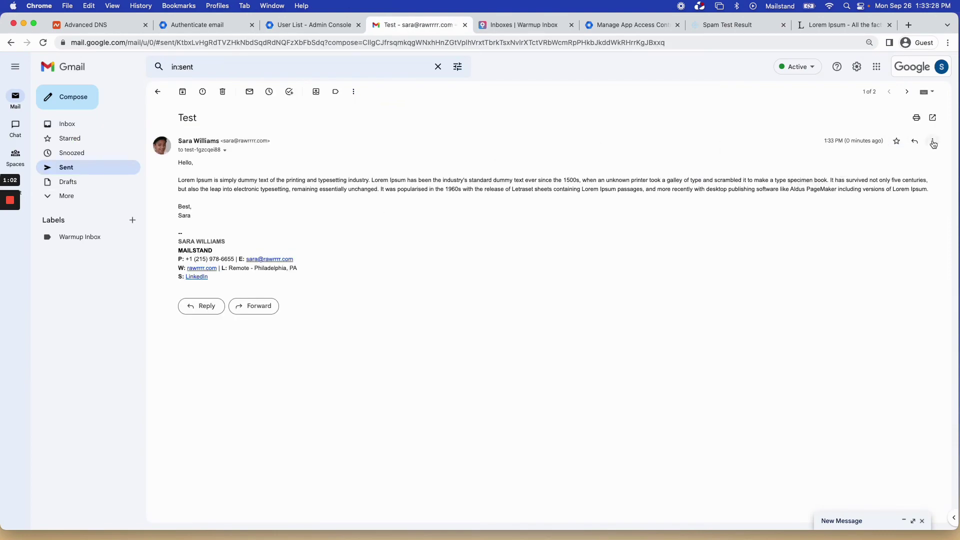
pyautogui.click(932, 141)
pyautogui.click(873, 242)
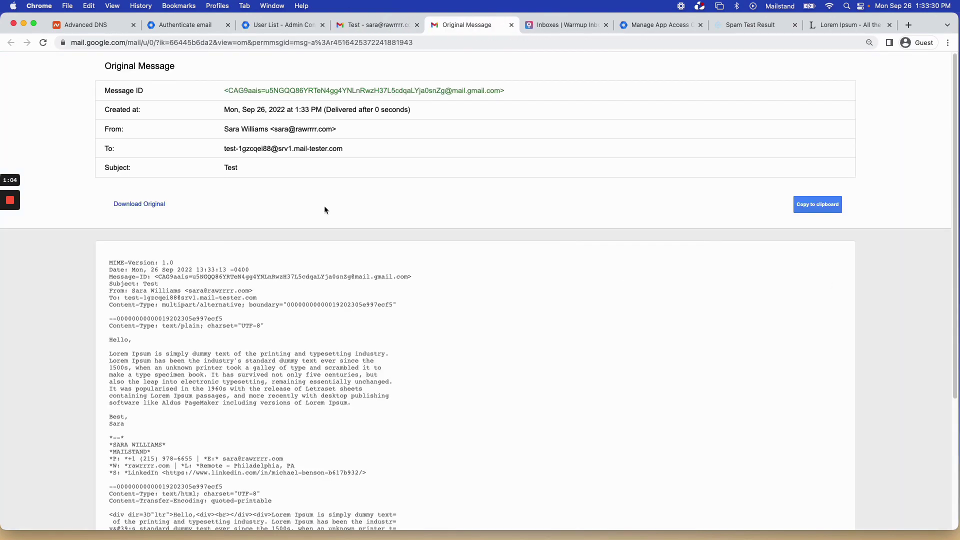
pyautogui.scroll(-5, 364, 200)
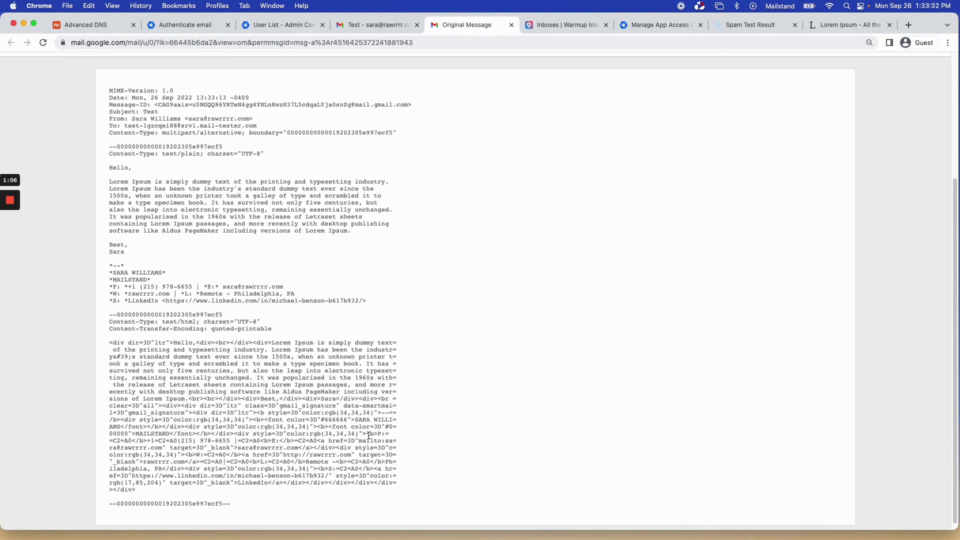
pyautogui.scroll(5, 330, 335)
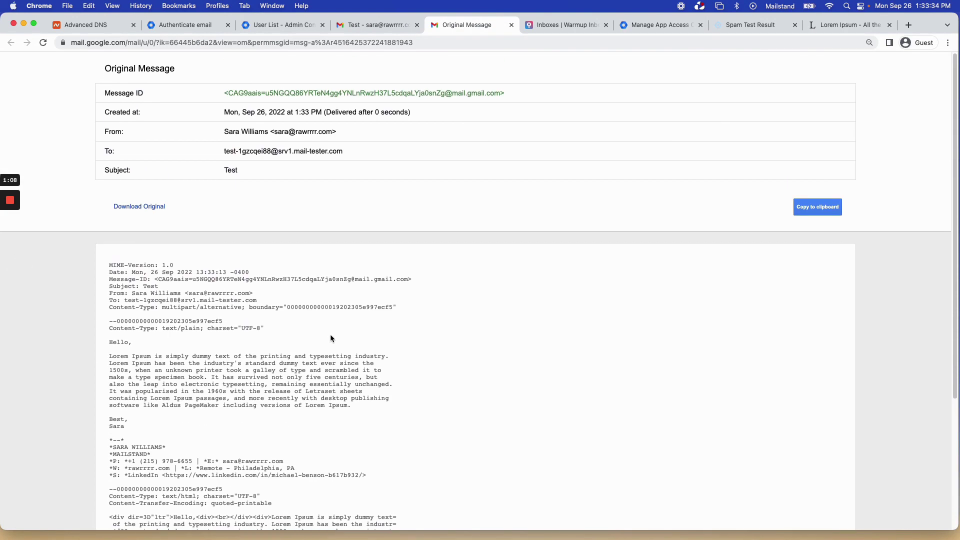
pyautogui.click(513, 29)
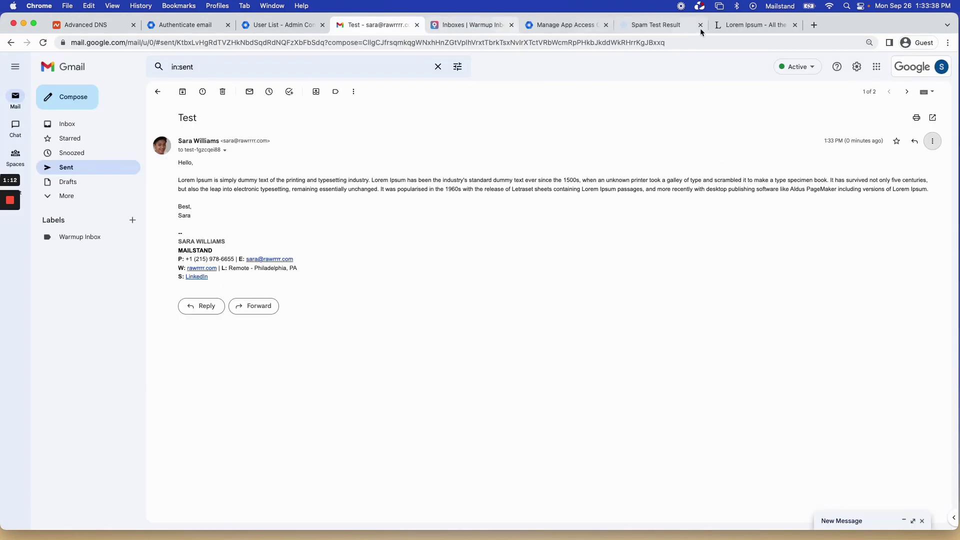
pyautogui.click(669, 28)
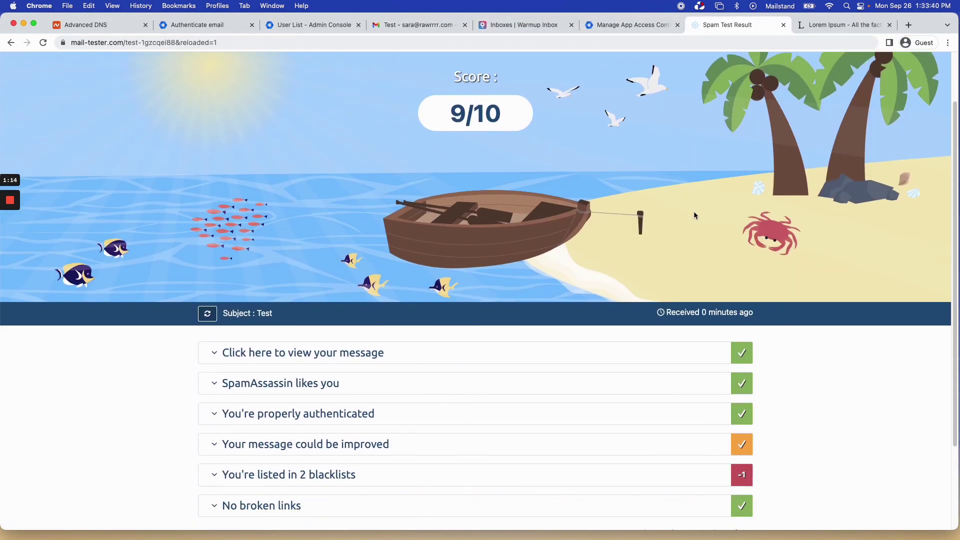
# Expand the 'SpamAssassin likes you' details to check DKIM_VALID and SPF_PASS on the 9/10 result.
pyautogui.scroll(-1, 403, 180)
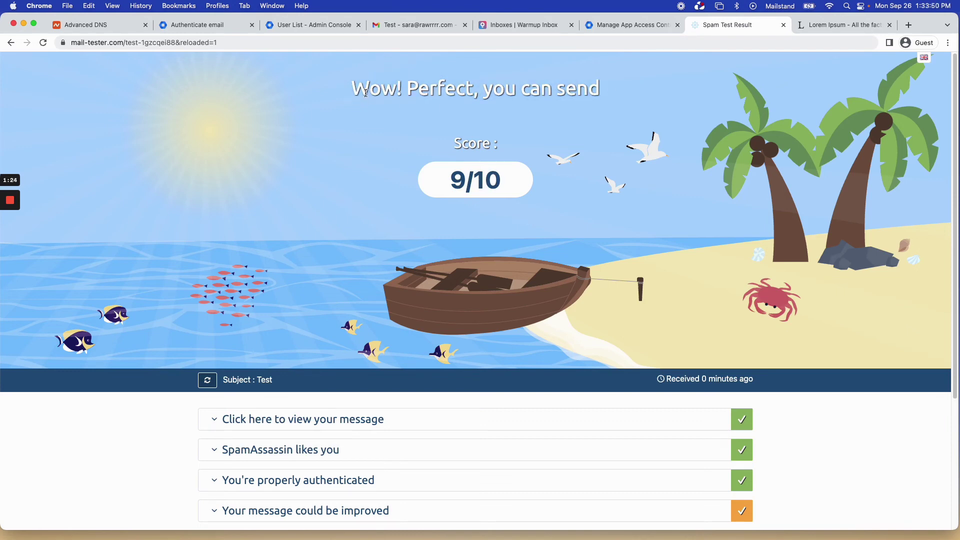
pyautogui.moveTo(366, 93); pyautogui.dragTo(404, 94)
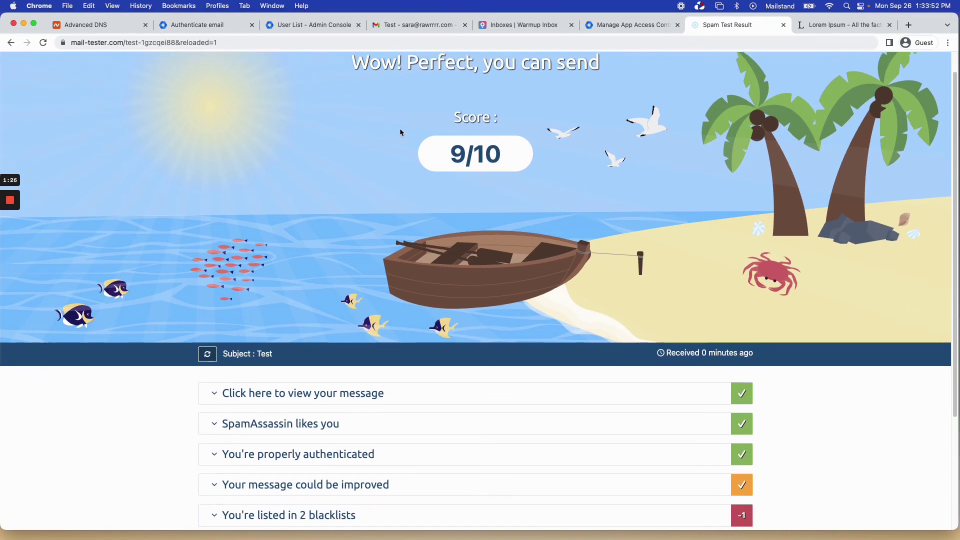
pyautogui.scroll(-5, 400, 128)
pyautogui.click(273, 276)
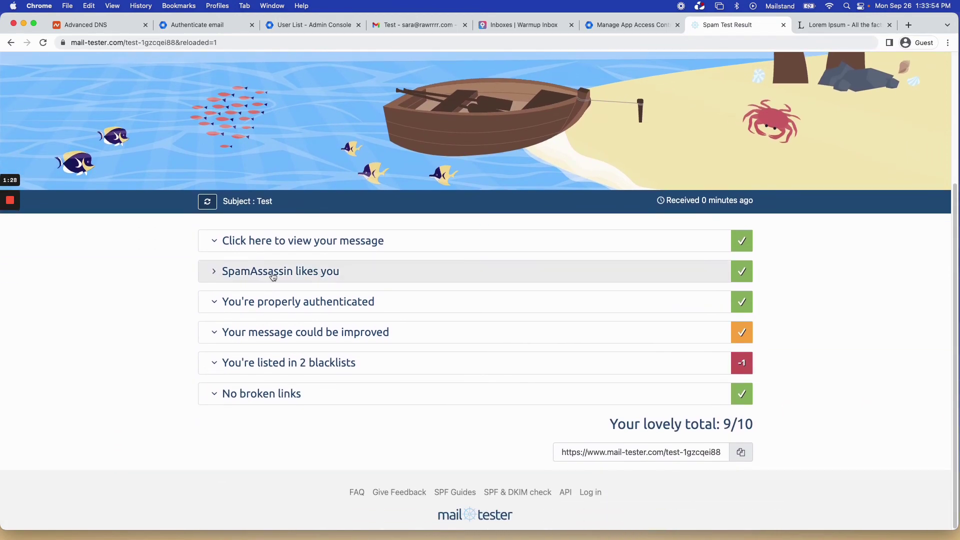
pyautogui.scroll(-1, 374, 328)
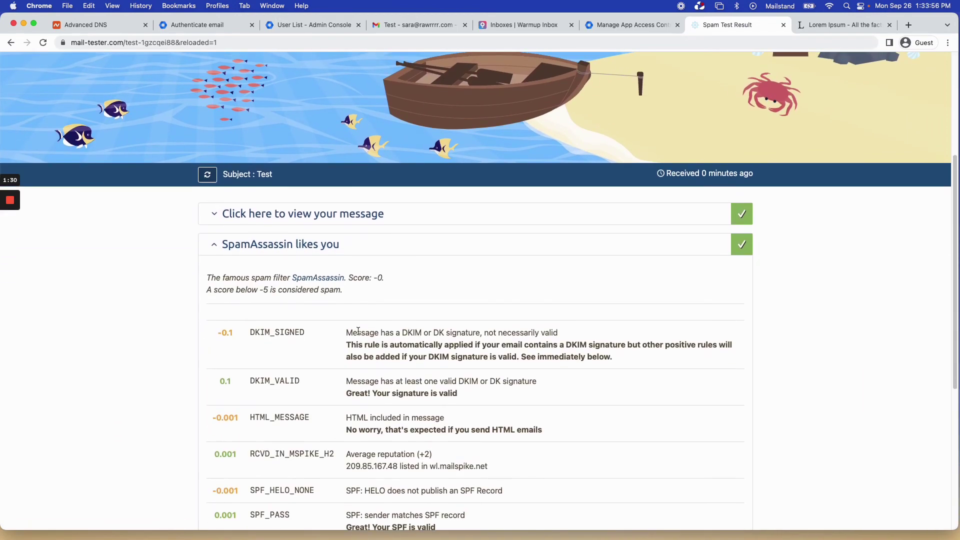
pyautogui.scroll(-1, 375, 335)
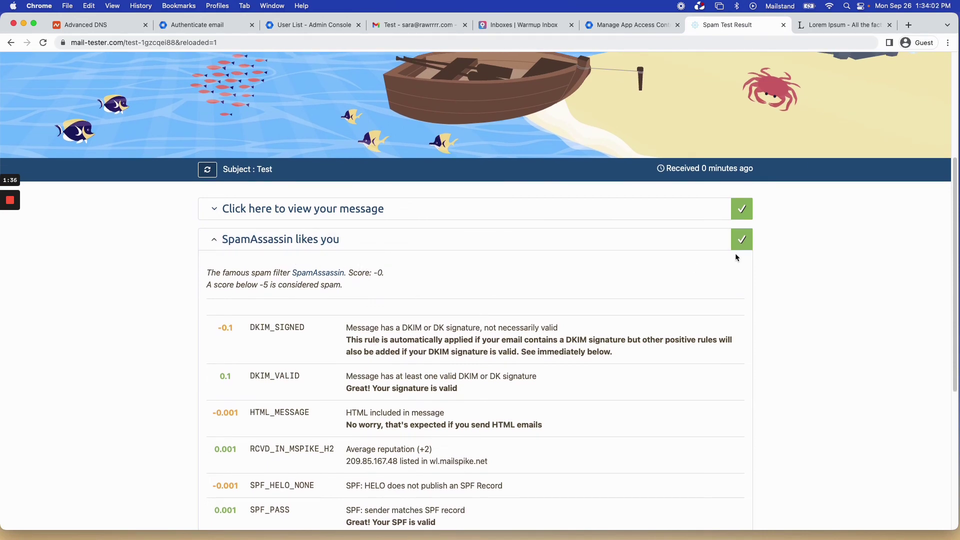
pyautogui.click(573, 244)
pyautogui.scroll(-3, 292, 451)
pyautogui.click(362, 162)
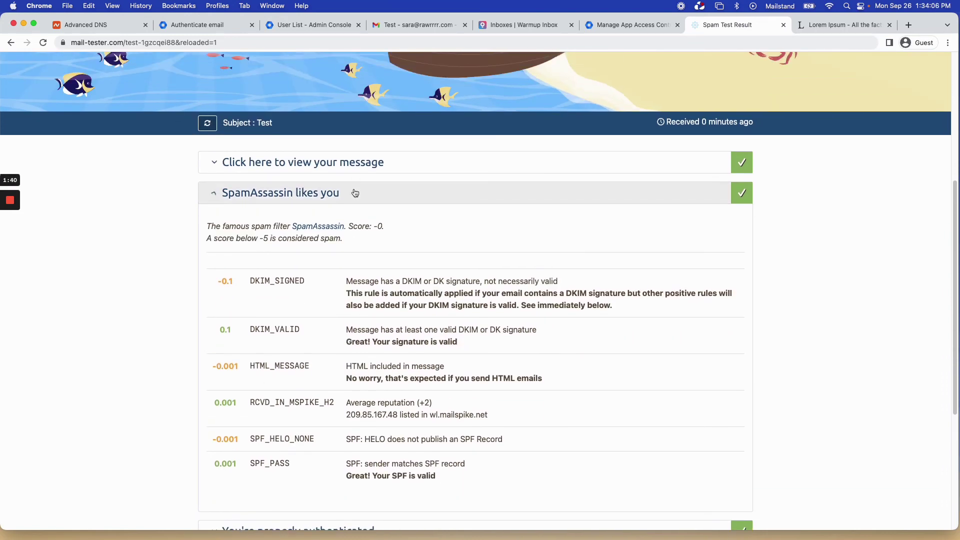
# Expand 'You're properly authenticated' to review the SPF, DKIM and DMARC passes, then collapse it.
pyautogui.click(398, 304)
pyautogui.scroll(-3, 423, 308)
pyautogui.scroll(-4, 422, 304)
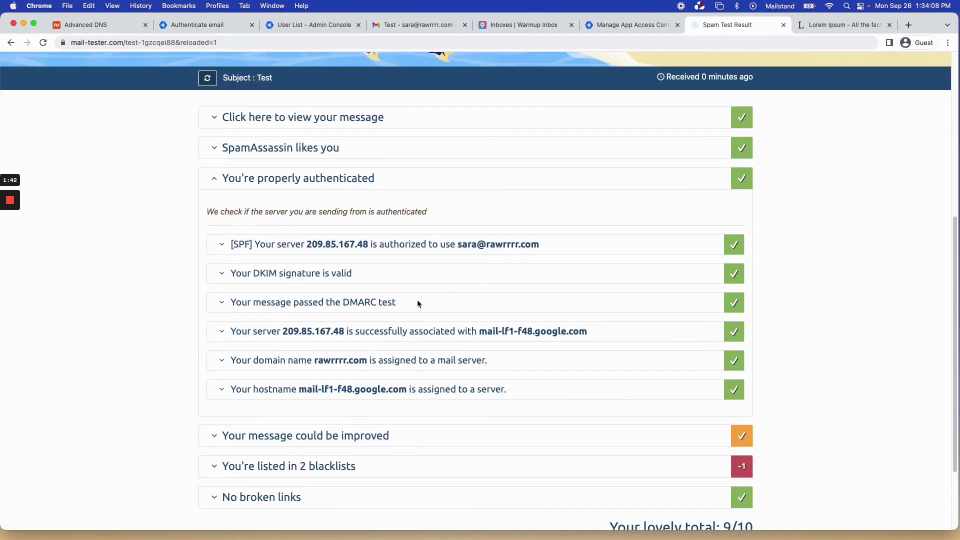
pyautogui.click(743, 123)
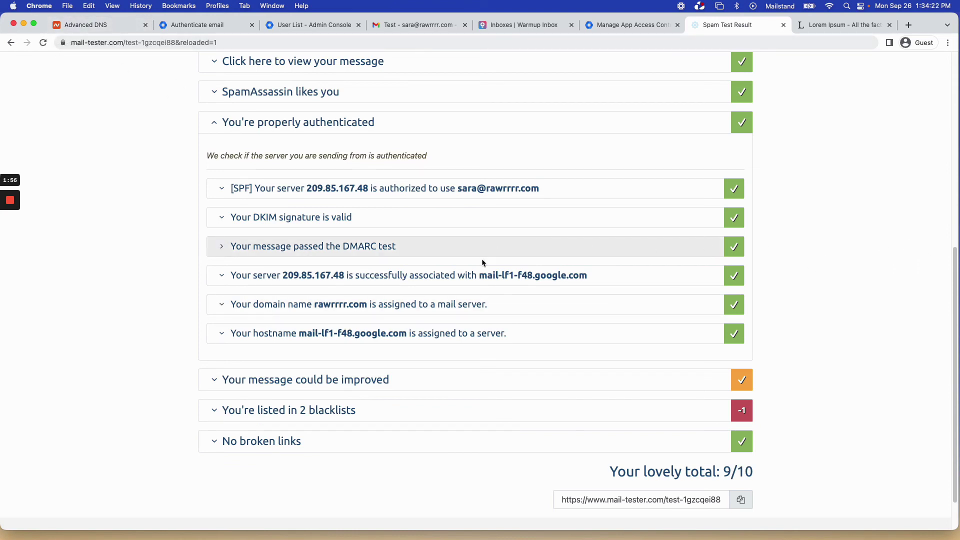
pyautogui.click(314, 128)
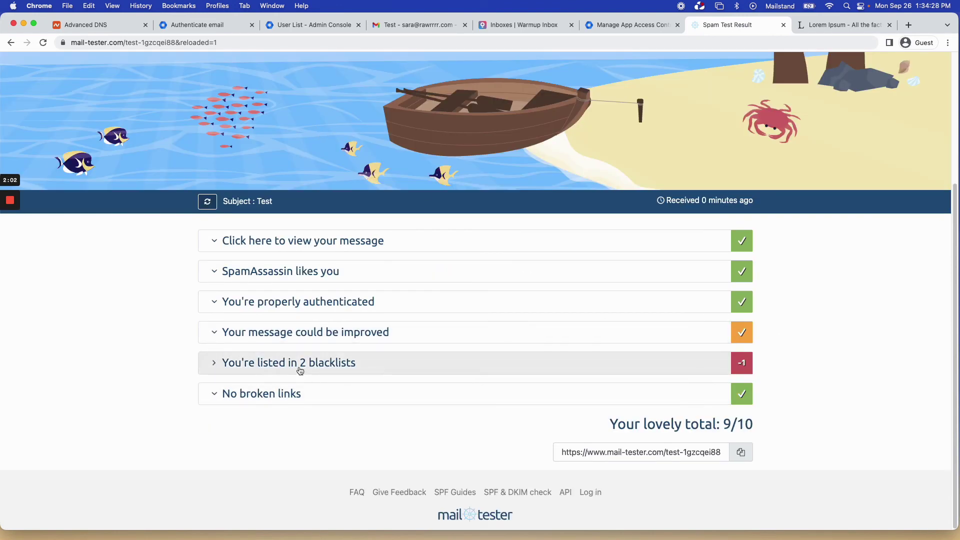
# Expand the 2-blacklist results showing the BACKSCATTERER and SORBS listings, -0.5 each.
pyautogui.scroll(3, 352, 369)
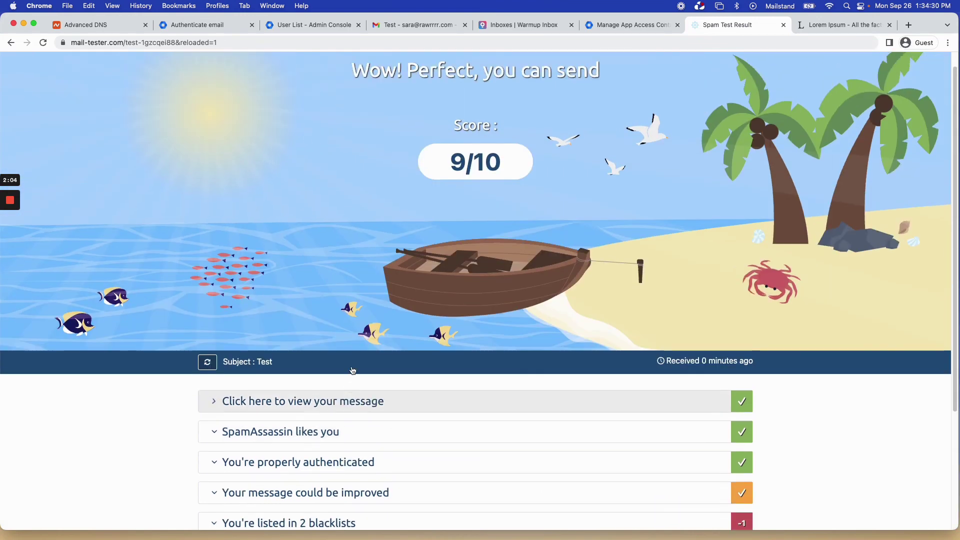
pyautogui.scroll(-3, 379, 324)
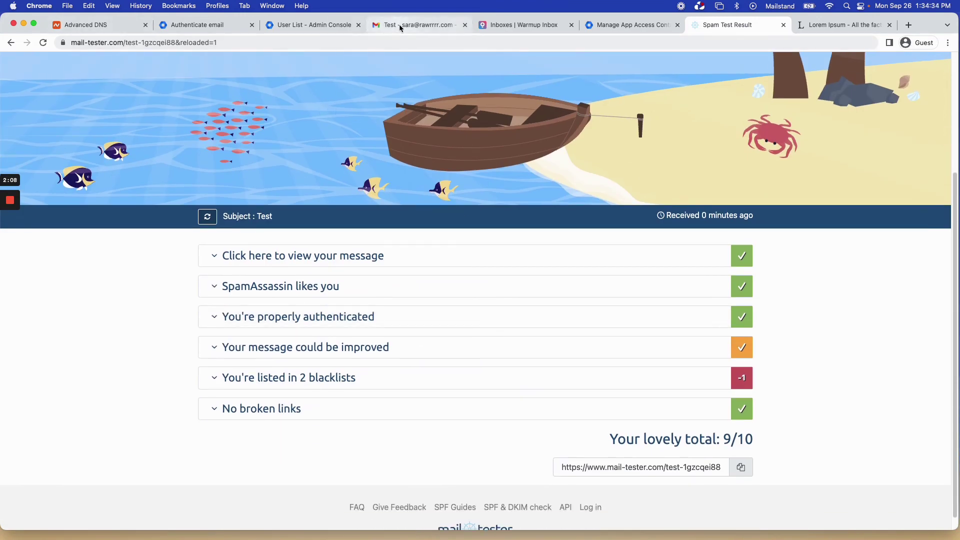
pyautogui.scroll(2, 549, 169)
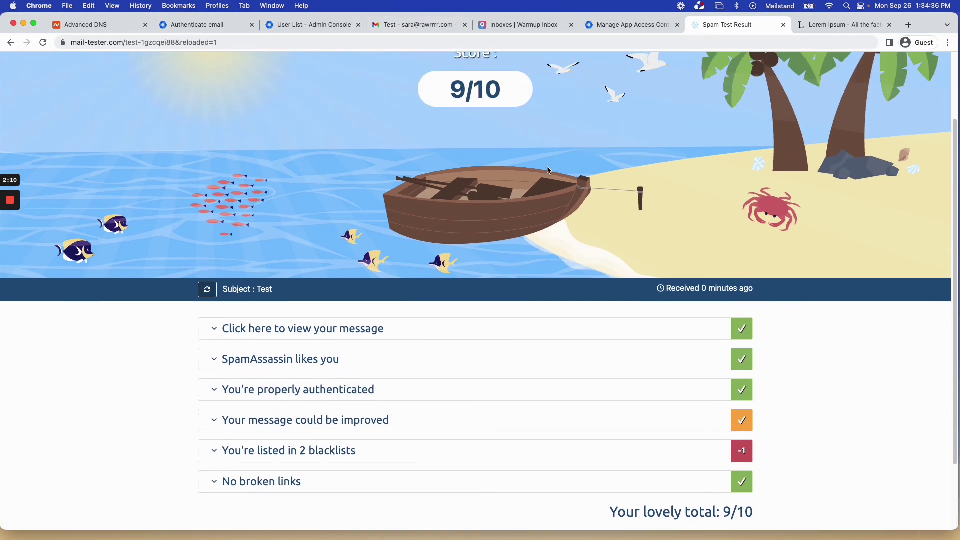
pyautogui.scroll(-1, 492, 368)
pyautogui.click(492, 395)
pyautogui.scroll(-3, 516, 305)
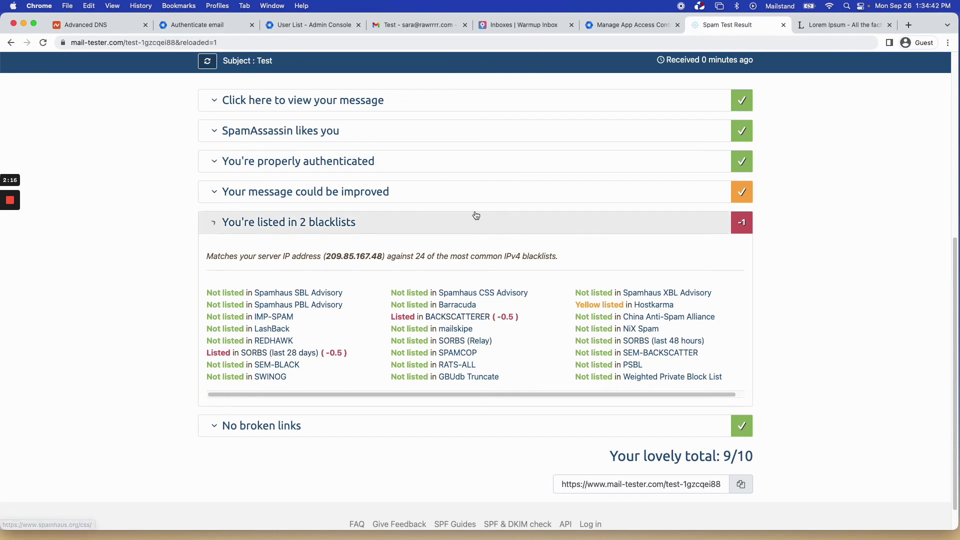
pyautogui.scroll(3, 475, 208)
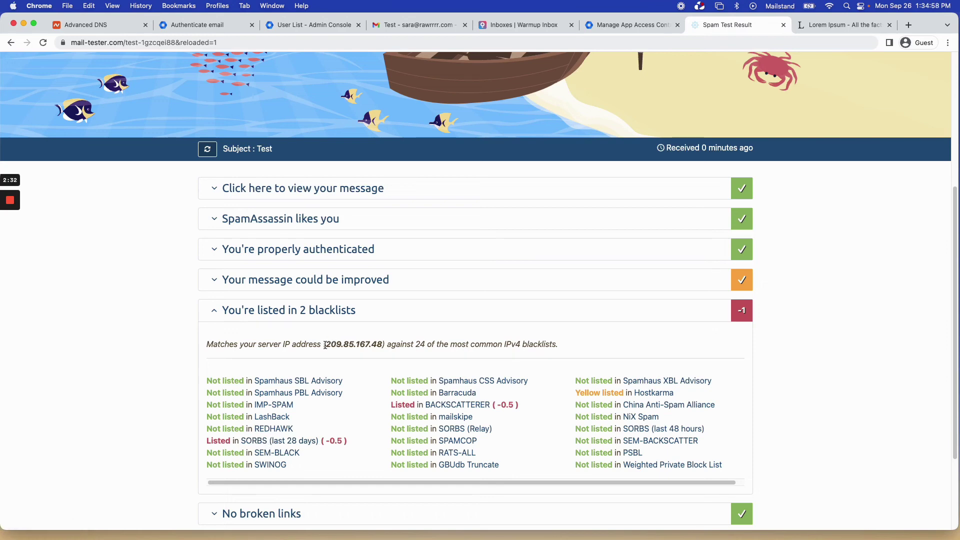
# Highlight server IP 209.85.167.48 in the mail-tester blacklist section, then view the sent Test email in Gmail.
pyautogui.moveTo(327, 345); pyautogui.dragTo(379, 345)
pyautogui.click(380, 346)
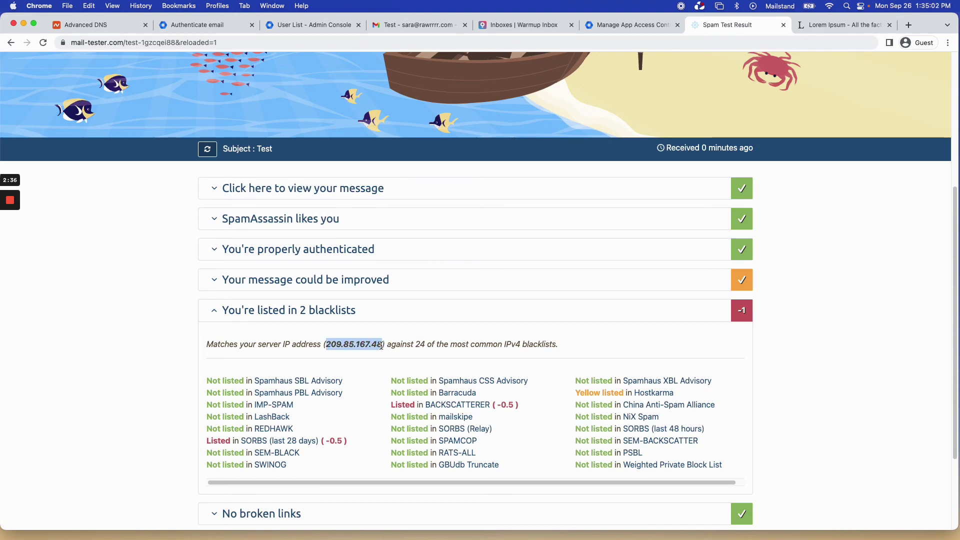
pyautogui.click(419, 24)
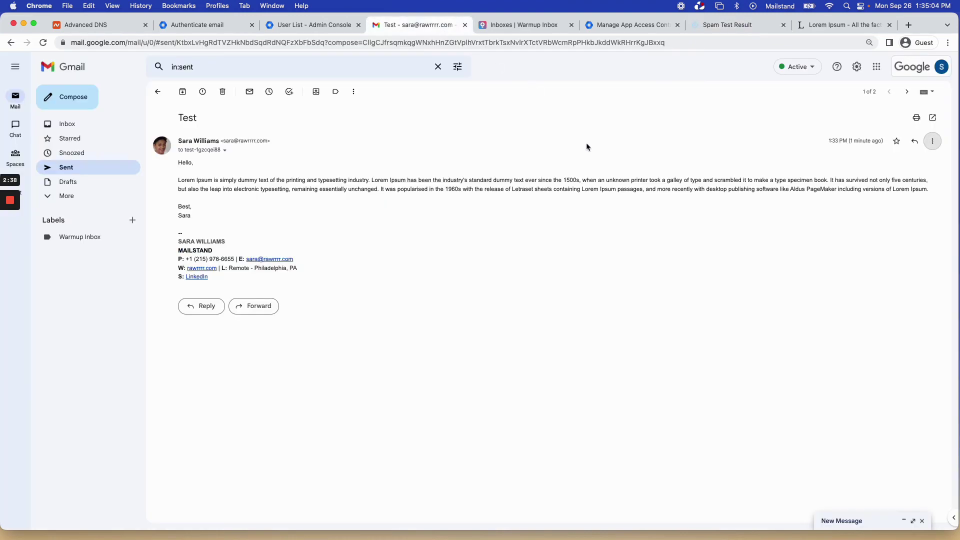
# Open the Google account details and highlight the rawrrr.com domain in the account address.
pyautogui.click(942, 66)
pyautogui.moveTo(907, 165); pyautogui.dragTo(869, 169)
pyautogui.click(731, 160)
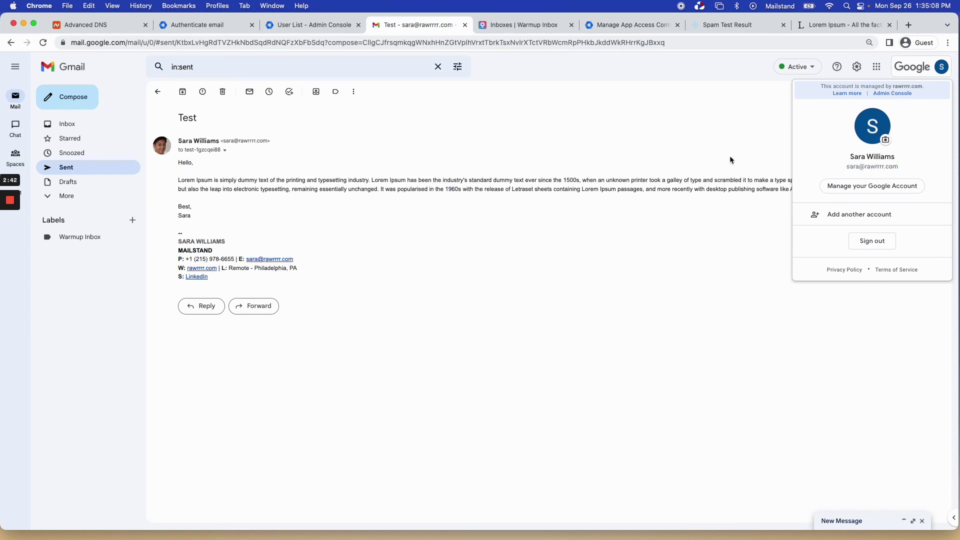
pyautogui.moveTo(866, 169); pyautogui.dragTo(922, 171)
pyautogui.click(921, 173)
pyautogui.moveTo(905, 169); pyautogui.dragTo(858, 168)
pyautogui.click(911, 169)
# Select the full account address to confirm rawrrr.com, then go back to the mail-tester results.
pyautogui.moveTo(894, 166); pyautogui.dragTo(865, 166)
pyautogui.click(915, 170)
pyautogui.moveTo(845, 171); pyautogui.dragTo(930, 173)
pyautogui.click(818, 167)
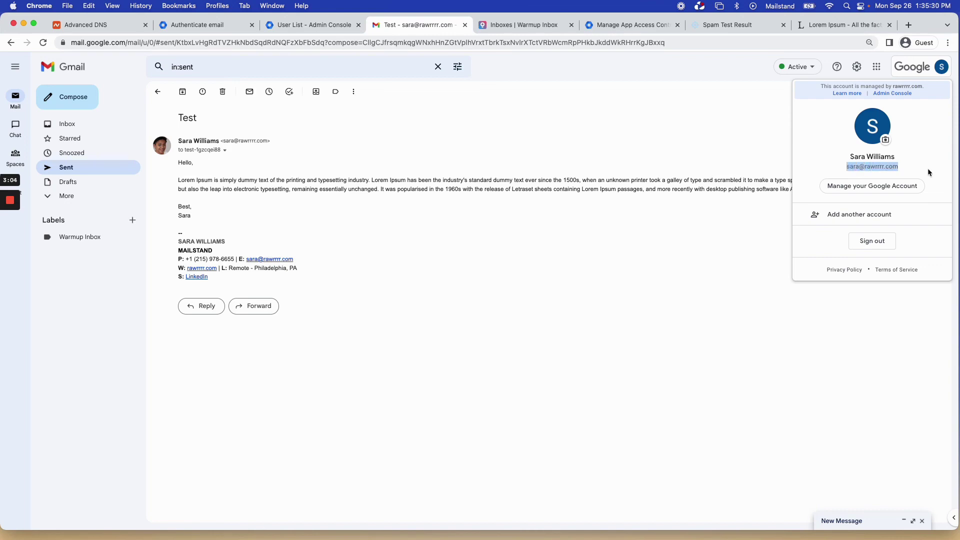
pyautogui.click(922, 170)
pyautogui.click(721, 24)
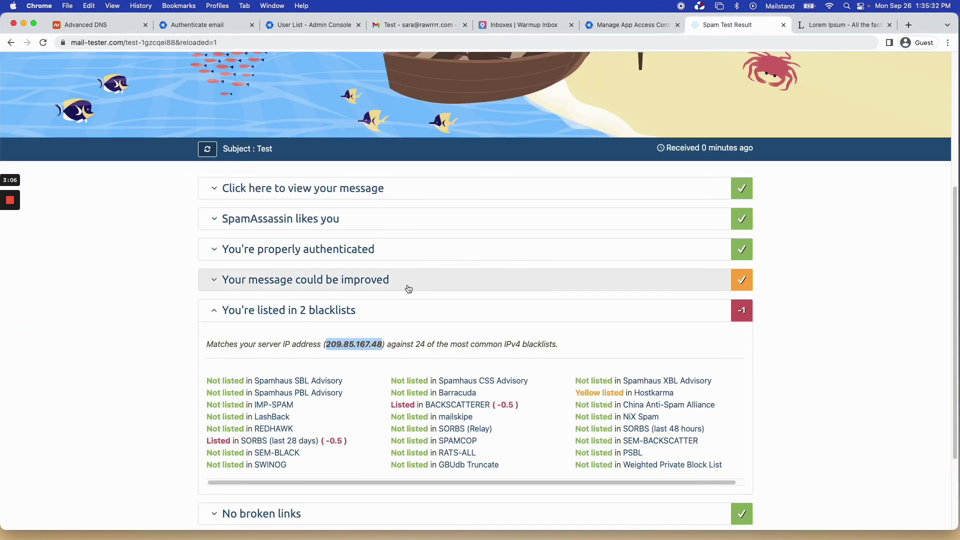
# Select server IP 209.85.167.48 and open the SORBS (last 28 days) lookup link.
pyautogui.moveTo(383, 345); pyautogui.dragTo(327, 346)
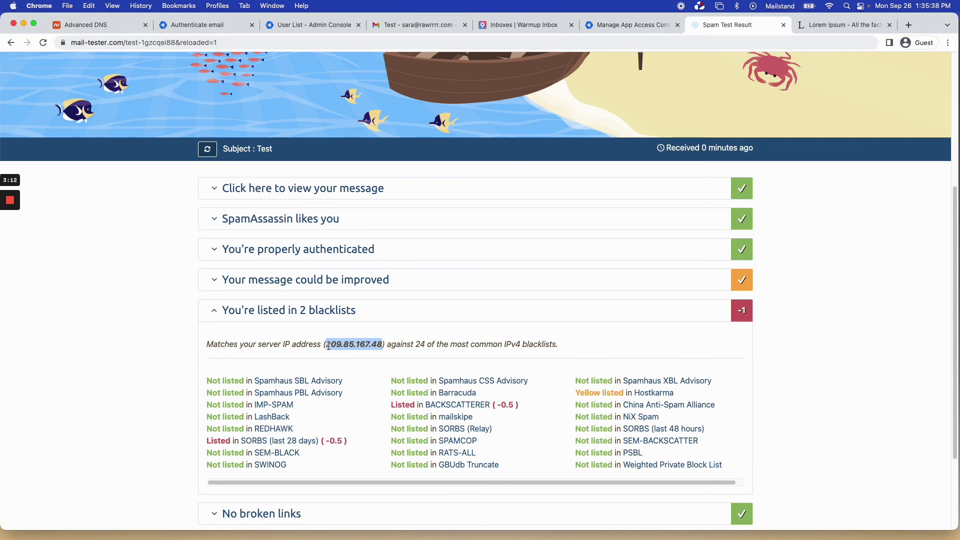
pyautogui.click(331, 345)
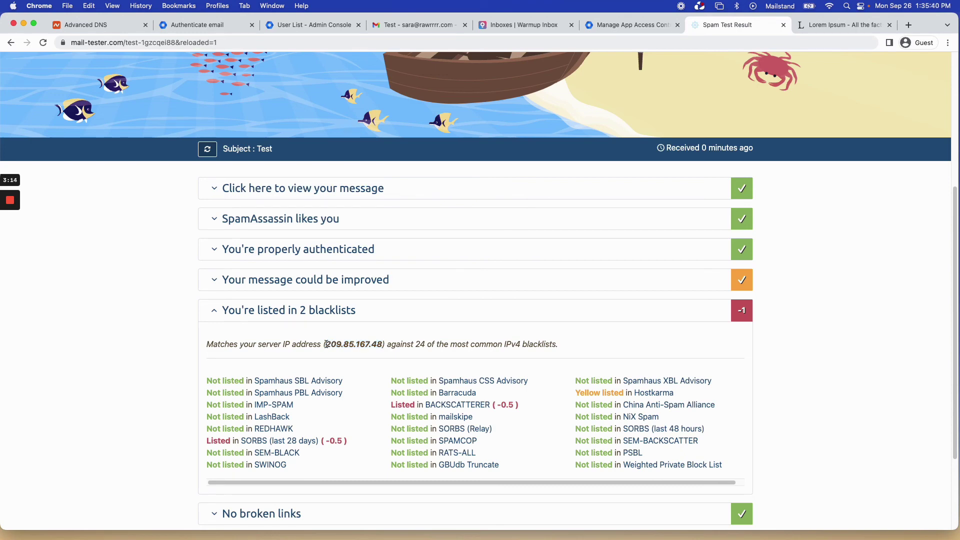
pyautogui.moveTo(326, 344); pyautogui.dragTo(376, 345)
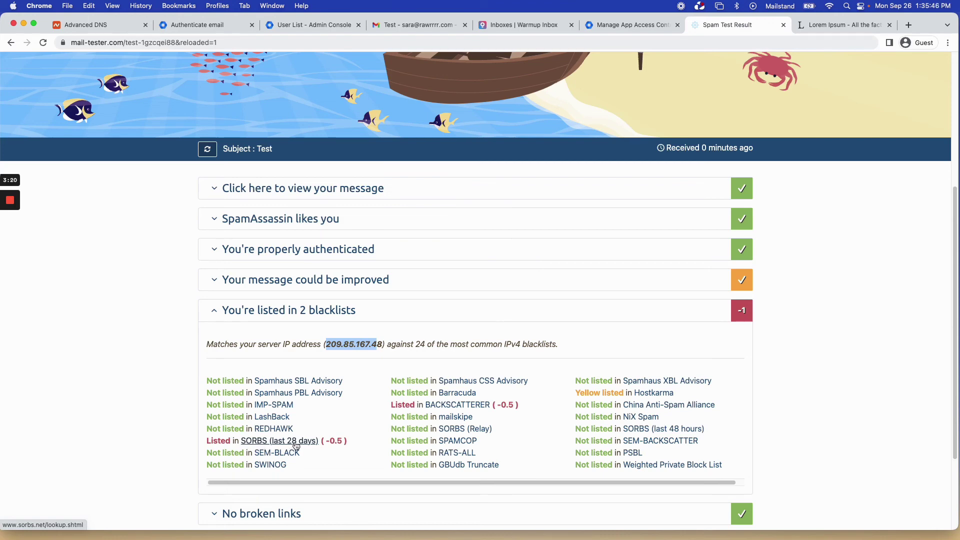
pyautogui.keyDown('super'); pyautogui.click(296, 442); pyautogui.keyUp('super')
# Copy the server IP 209.85.167.48 from the mail-tester report.
pyautogui.click(750, 25)
pyautogui.click(751, 42)
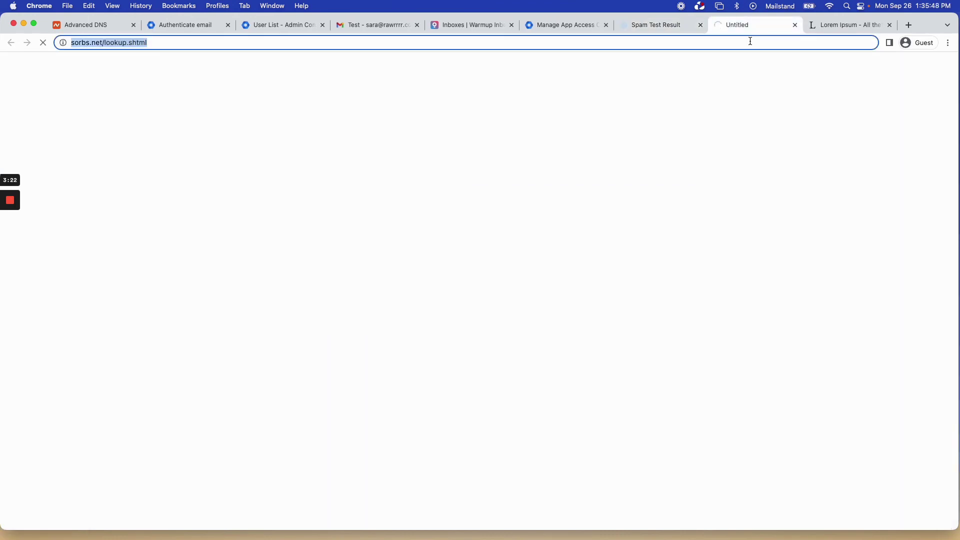
pyautogui.write('a')
pyautogui.press('BackSpace')
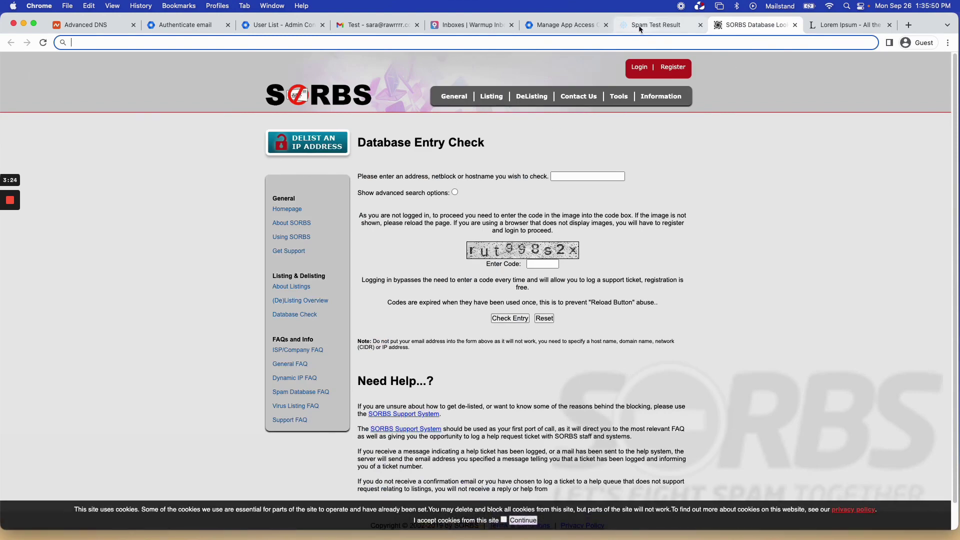
pyautogui.click(640, 28)
pyautogui.moveTo(381, 344); pyautogui.dragTo(325, 344)
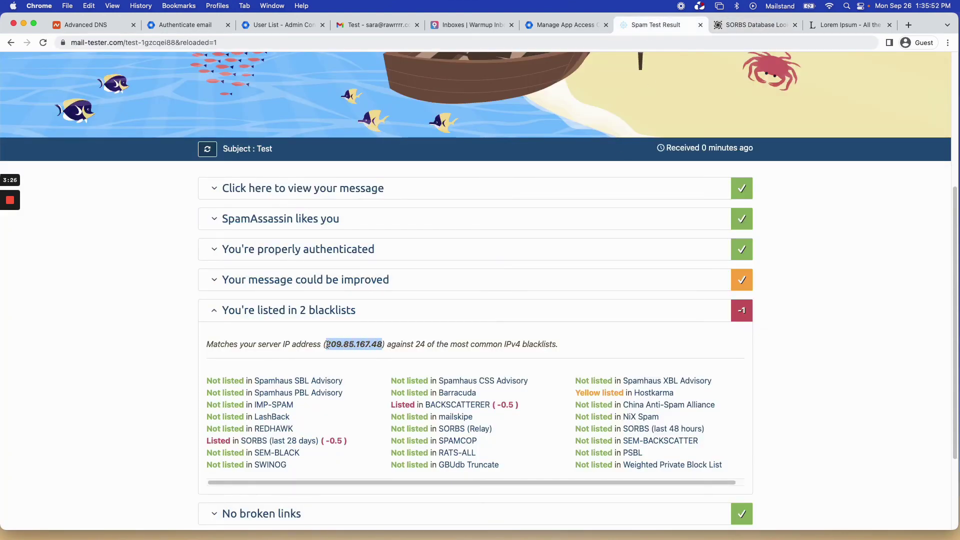
pyautogui.press('super+c')
# Paste 209.85.167.48 into the SORBS address field and enter the image verification code.
pyautogui.click(744, 26)
pyautogui.click(585, 178)
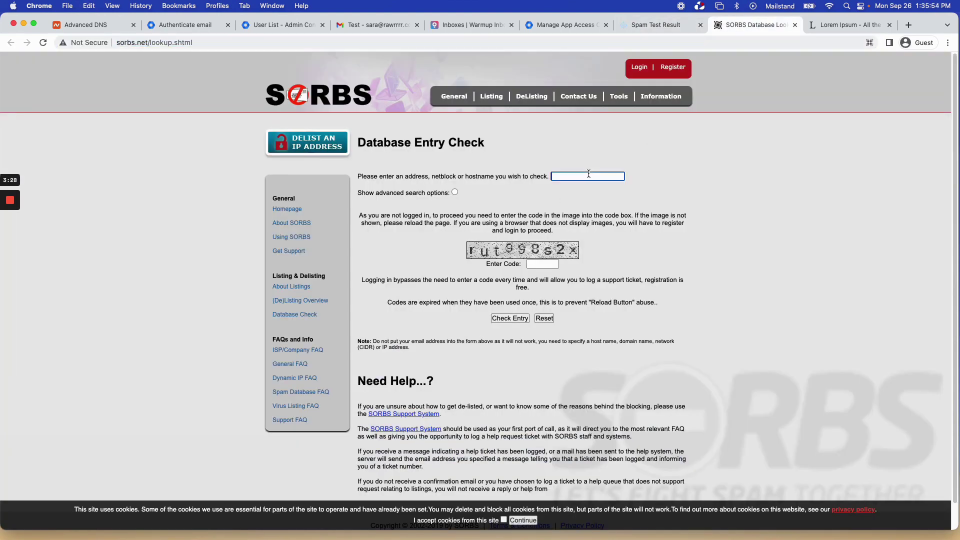
pyautogui.press('super+v')
pyautogui.click(542, 264)
pyautogui.click(542, 265)
pyautogui.write('rut99')
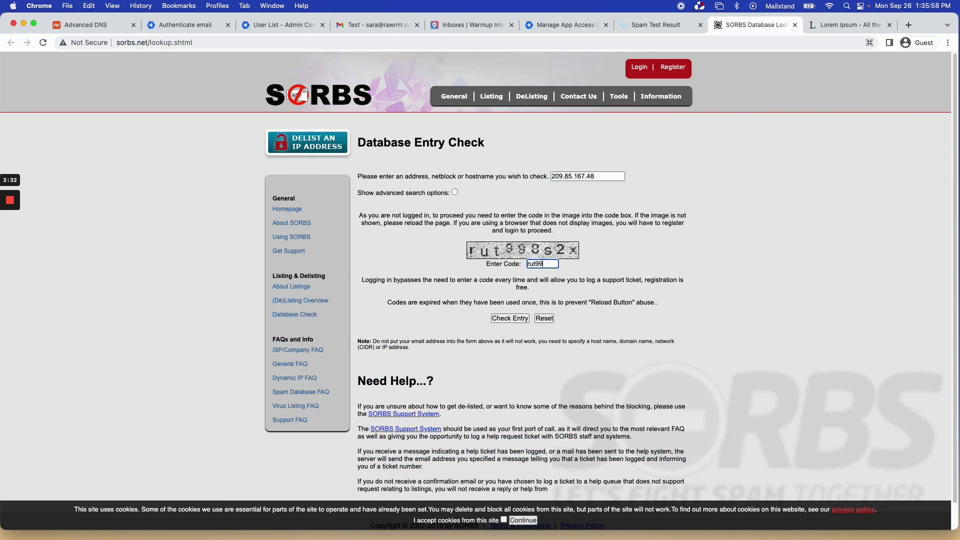
pyautogui.write('8s2x')
# Run the SORBS check and expand the 2825 spam entries dated 25 Sep 2022, then return to mail-tester.
pyautogui.click(510, 319)
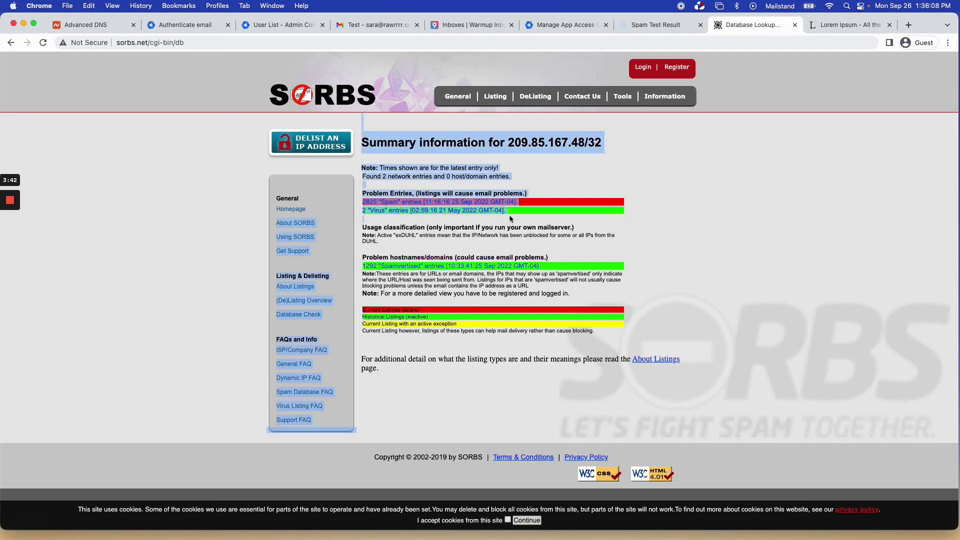
pyautogui.click(450, 205)
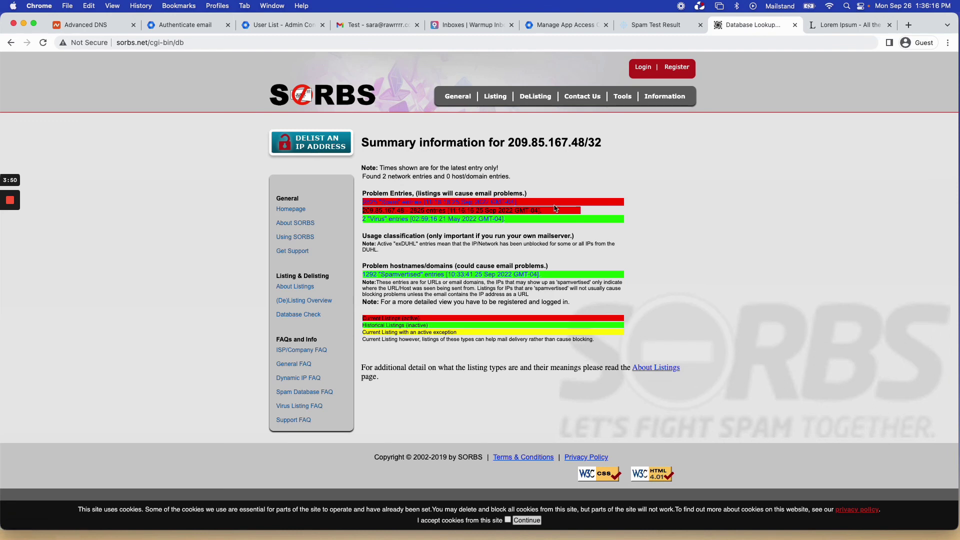
pyautogui.moveTo(548, 210); pyautogui.dragTo(363, 211)
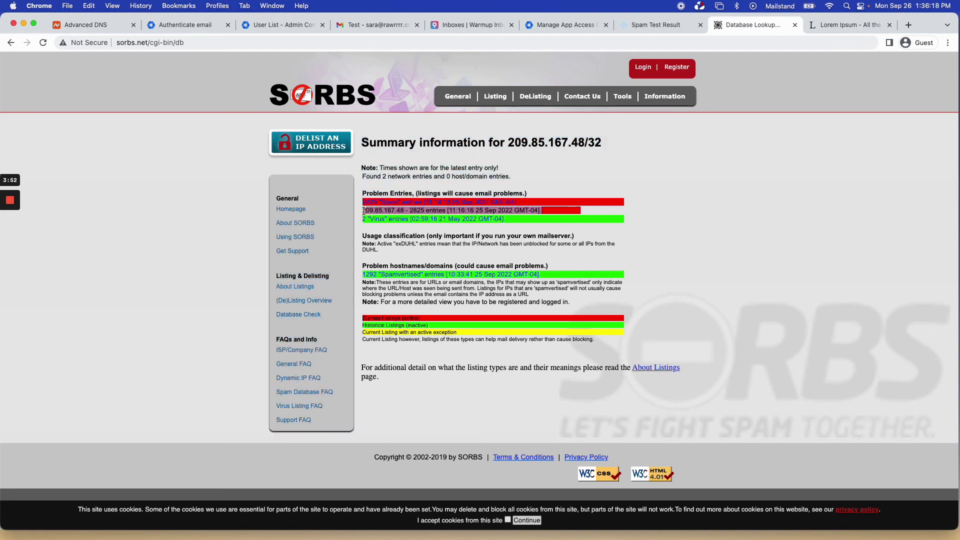
pyautogui.click(363, 211)
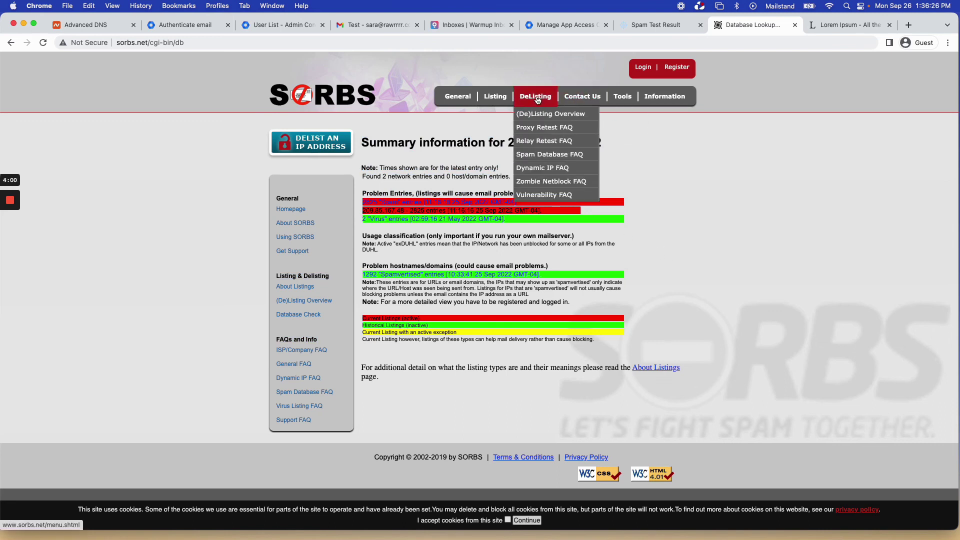
pyautogui.click(662, 25)
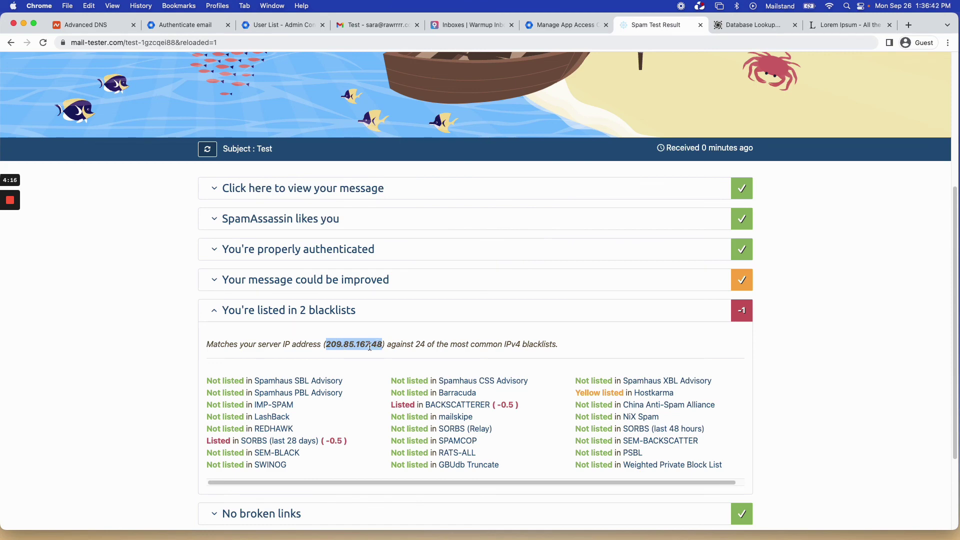
pyautogui.doubleClick(370, 346)
pyautogui.moveTo(383, 346); pyautogui.dragTo(365, 345)
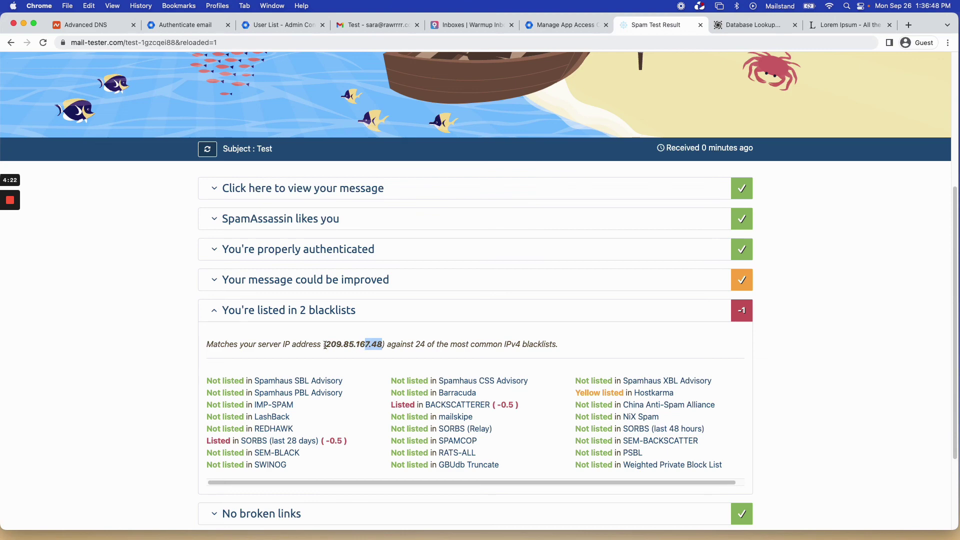
pyautogui.click(542, 411)
pyautogui.doubleClick(445, 346)
pyautogui.doubleClick(355, 347)
pyautogui.click(496, 347)
pyautogui.scroll(3, 397, 340)
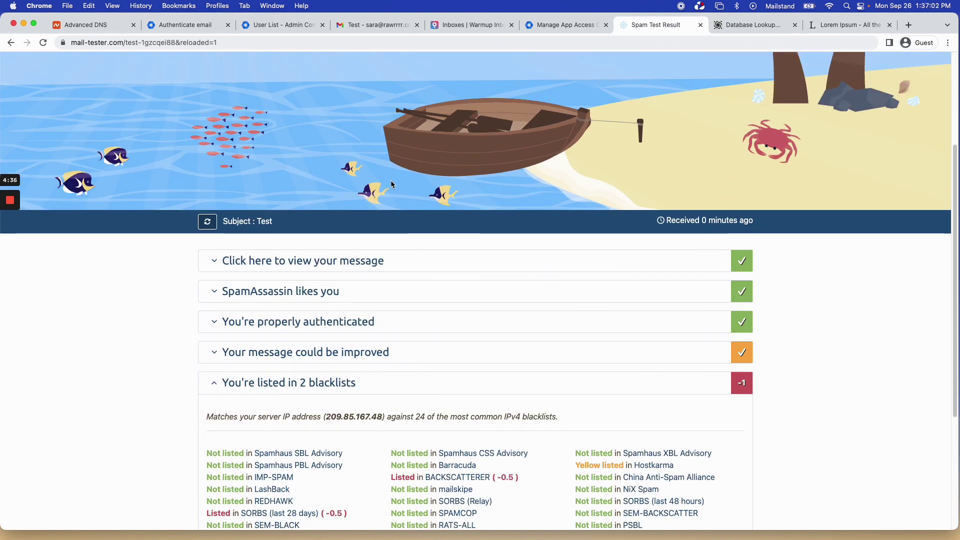
pyautogui.scroll(-3, 395, 455)
pyautogui.moveTo(206, 328); pyautogui.dragTo(532, 415)
pyautogui.click(788, 358)
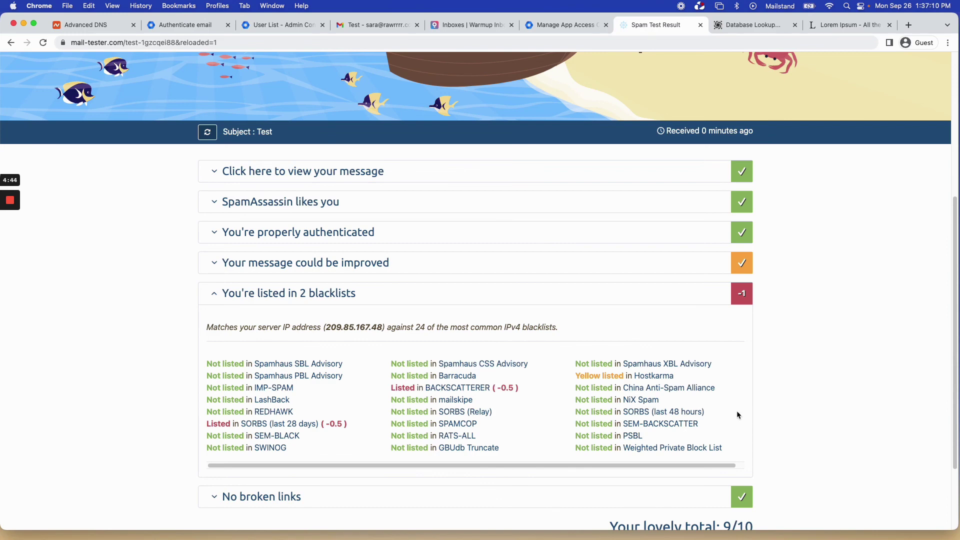
pyautogui.moveTo(575, 378); pyautogui.dragTo(695, 380)
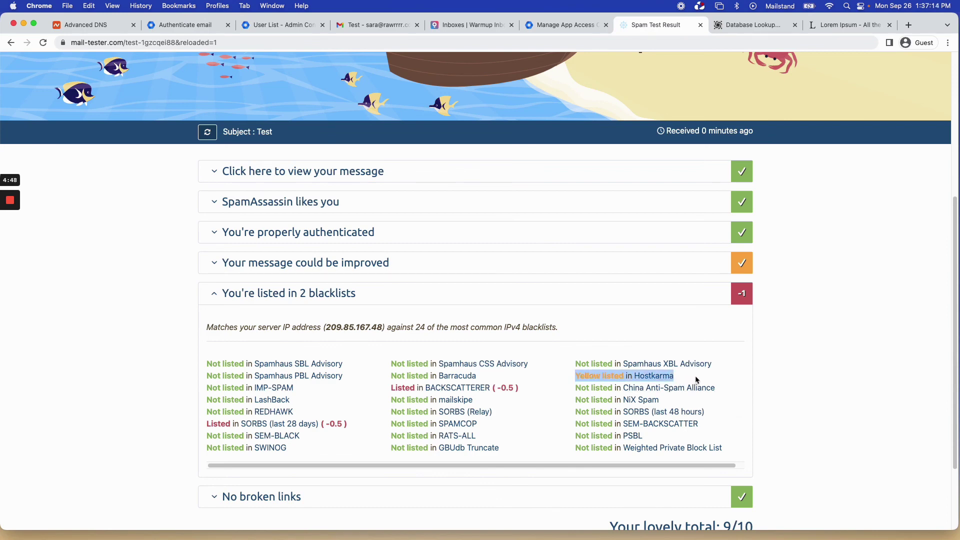
pyautogui.moveTo(696, 380); pyautogui.dragTo(520, 377)
pyautogui.click(558, 374)
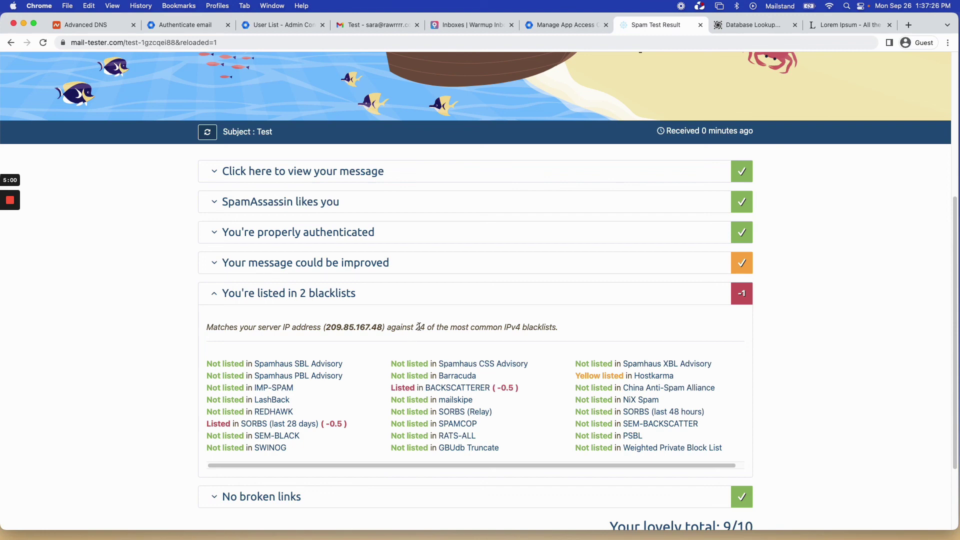
pyautogui.tripleClick(435, 328)
pyautogui.click(582, 326)
pyautogui.scroll(-2, 559, 342)
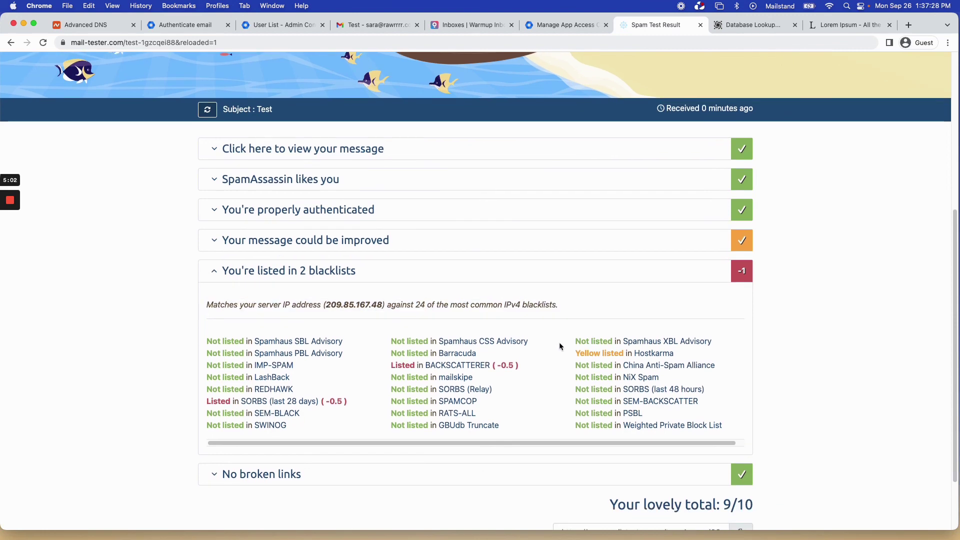
pyautogui.hscroll(1, 520, 421)
pyautogui.hscroll(-1, 497, 414)
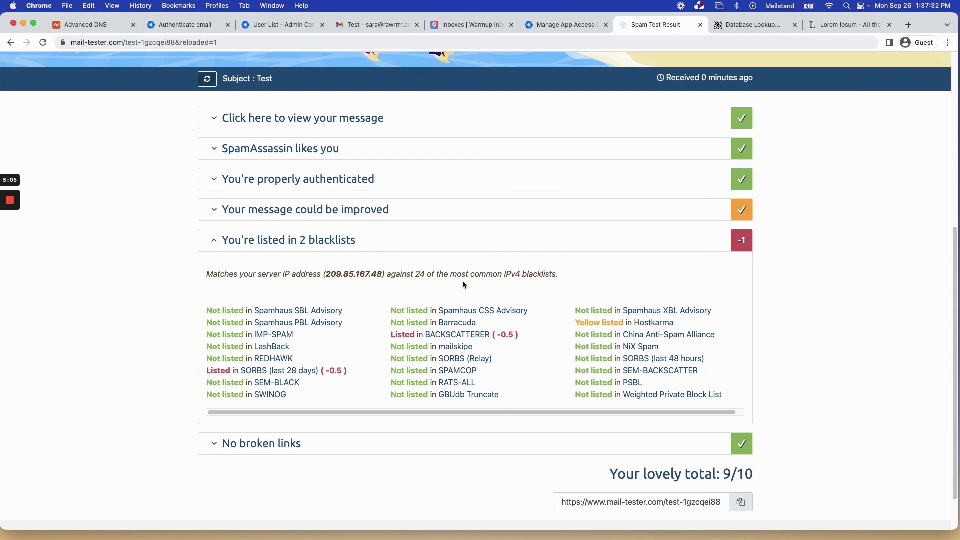
pyautogui.scroll(1, 463, 281)
# Re-expand the blacklist results and highlight the SORBS -0.5 penalty and server IP 209.85.167.48.
pyautogui.click(300, 264)
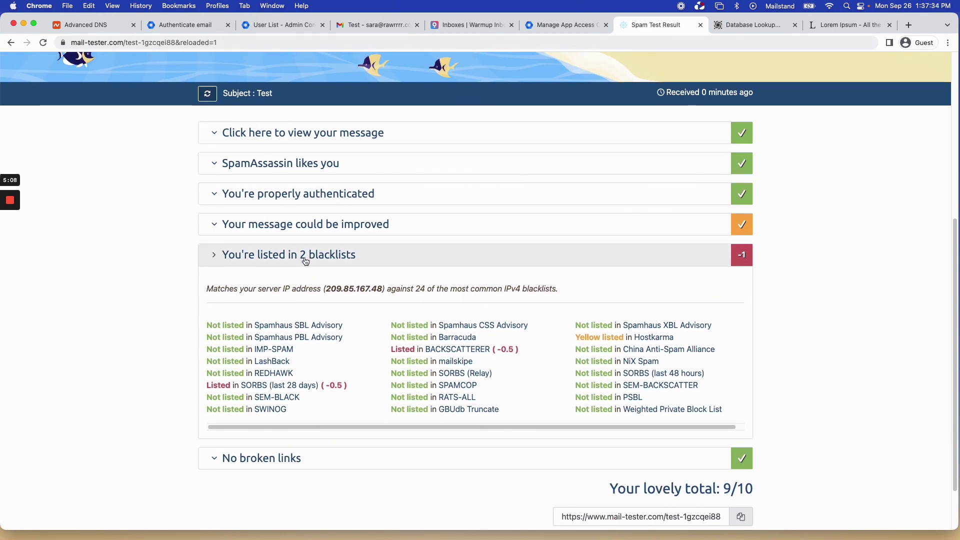
pyautogui.scroll(7, 363, 255)
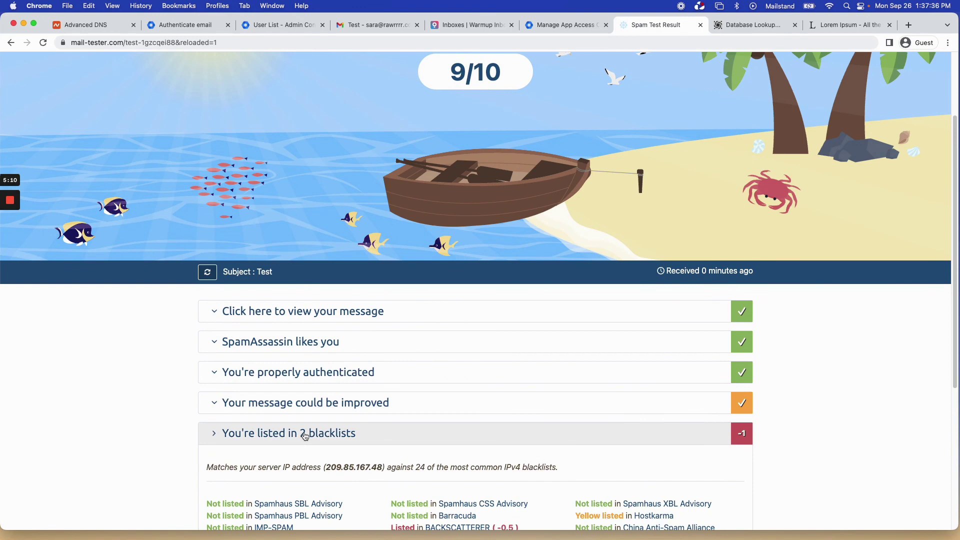
pyautogui.scroll(4, 321, 431)
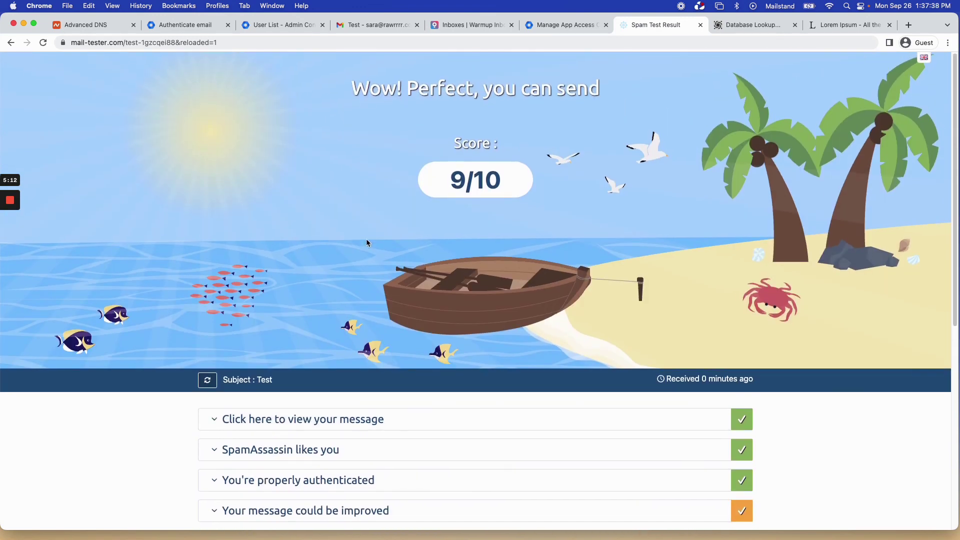
pyautogui.scroll(-4, 368, 269)
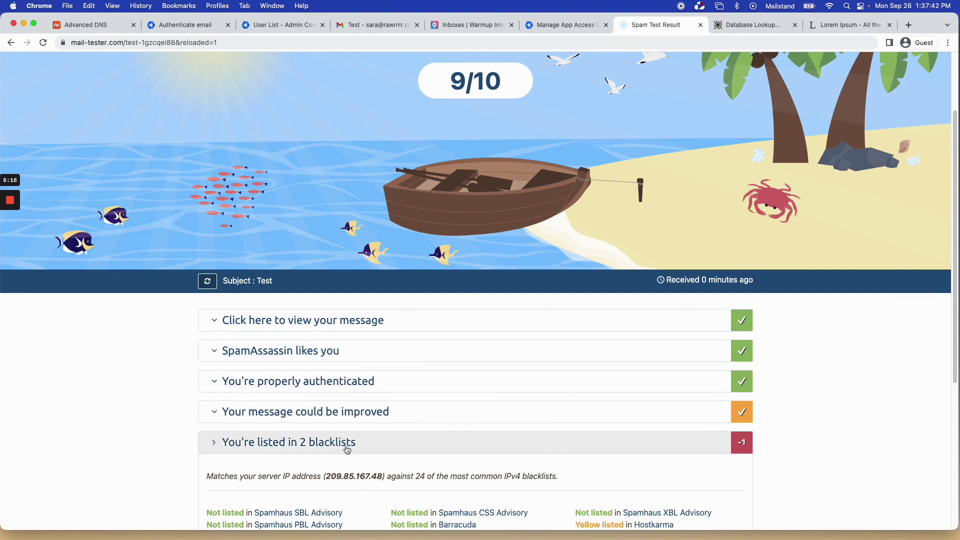
pyautogui.click(380, 445)
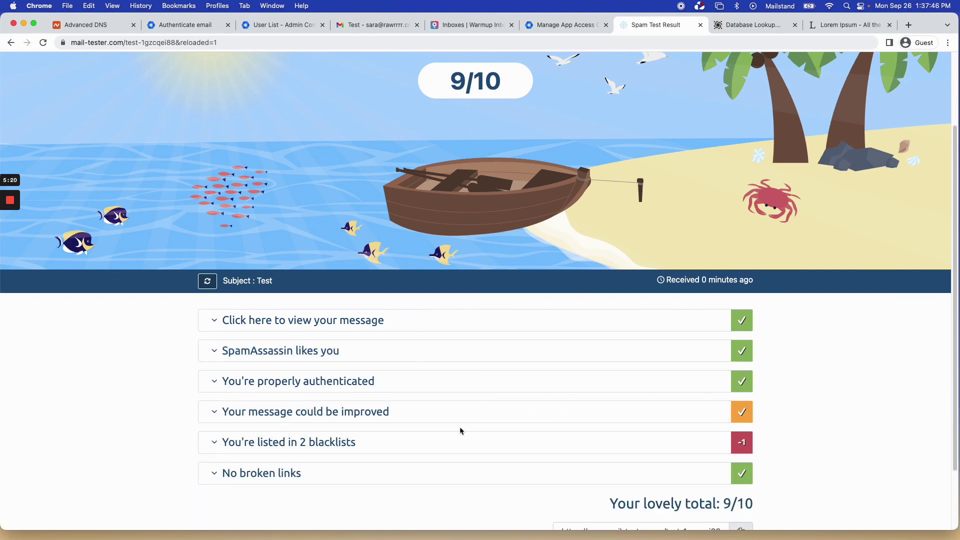
pyautogui.click(448, 441)
pyautogui.scroll(-5, 404, 482)
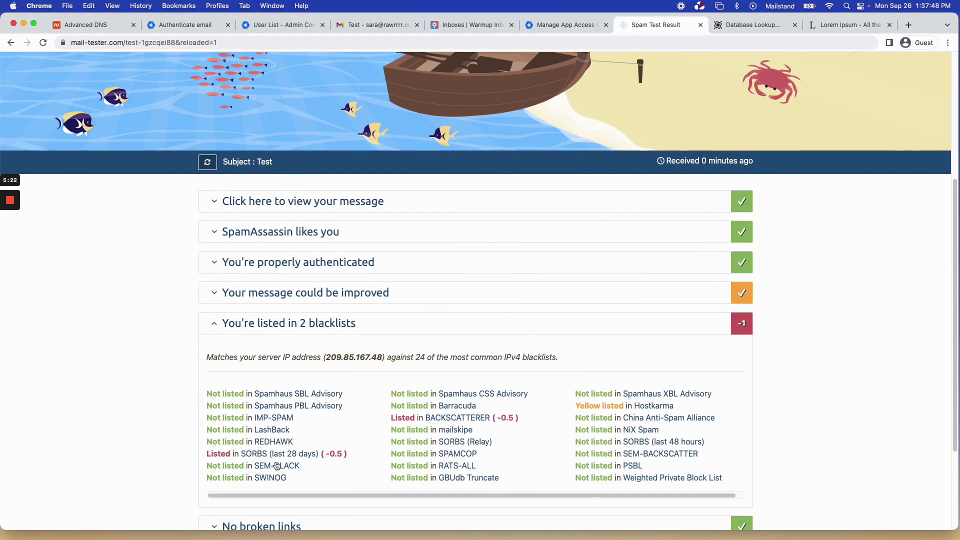
pyautogui.moveTo(364, 457); pyautogui.dragTo(326, 457)
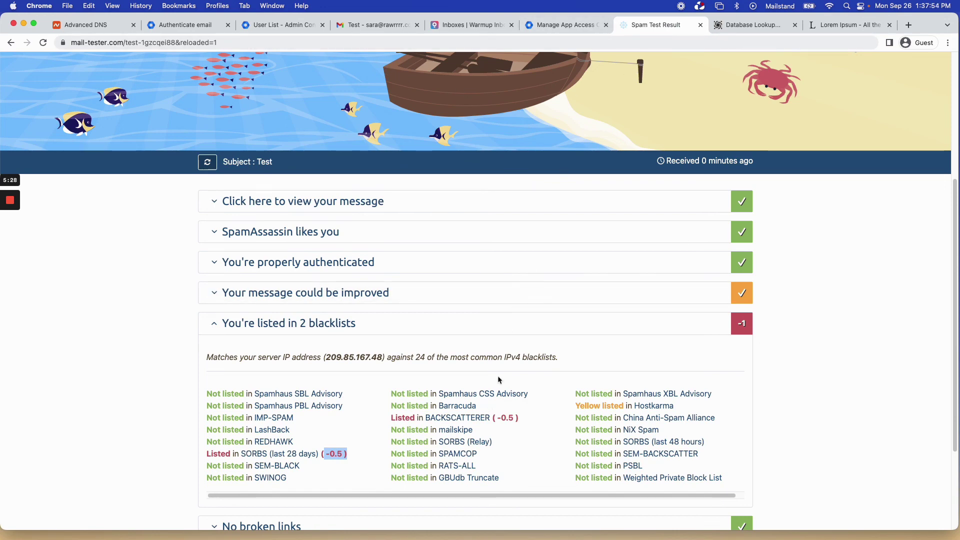
pyautogui.moveTo(326, 358); pyautogui.dragTo(381, 358)
pyautogui.click(380, 357)
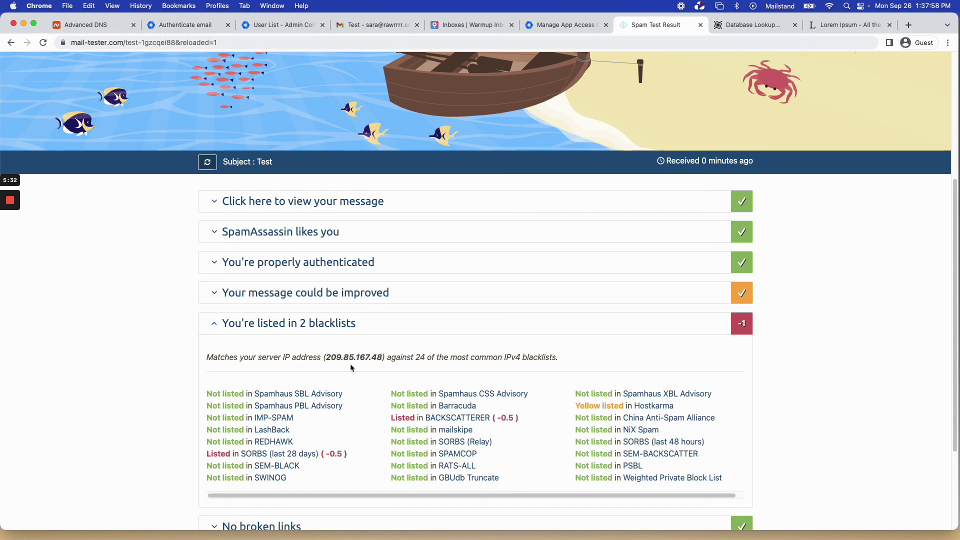
pyautogui.scroll(1, 310, 307)
# Load blacklistchecker.com in a new tab.
pyautogui.click(907, 26)
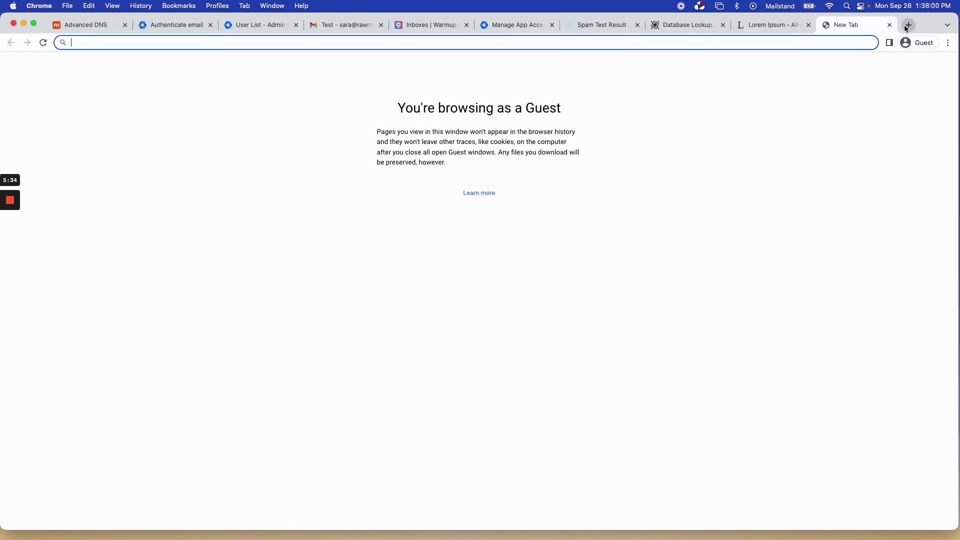
pyautogui.write('blackc')
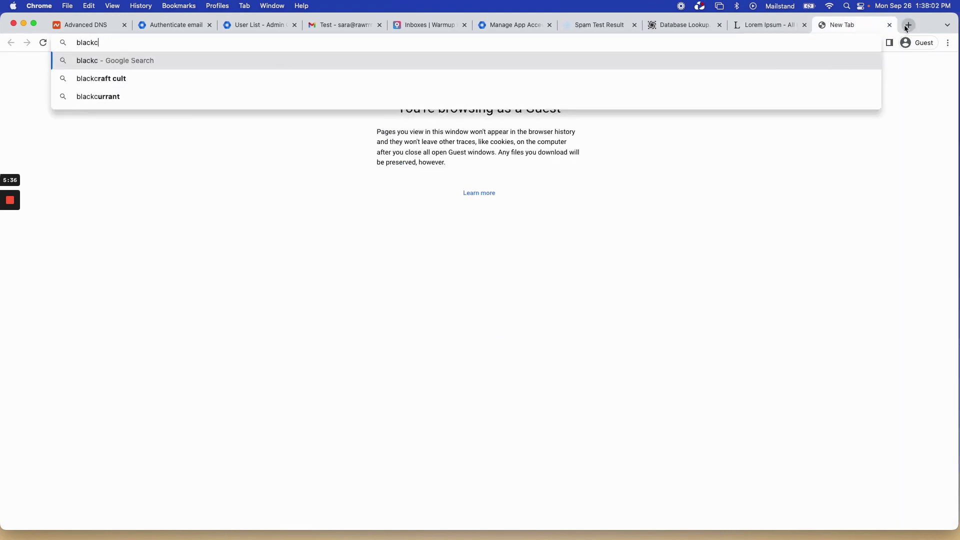
pyautogui.press('BackSpace')
pyautogui.write('listchecker.com')
pyautogui.press('Return')
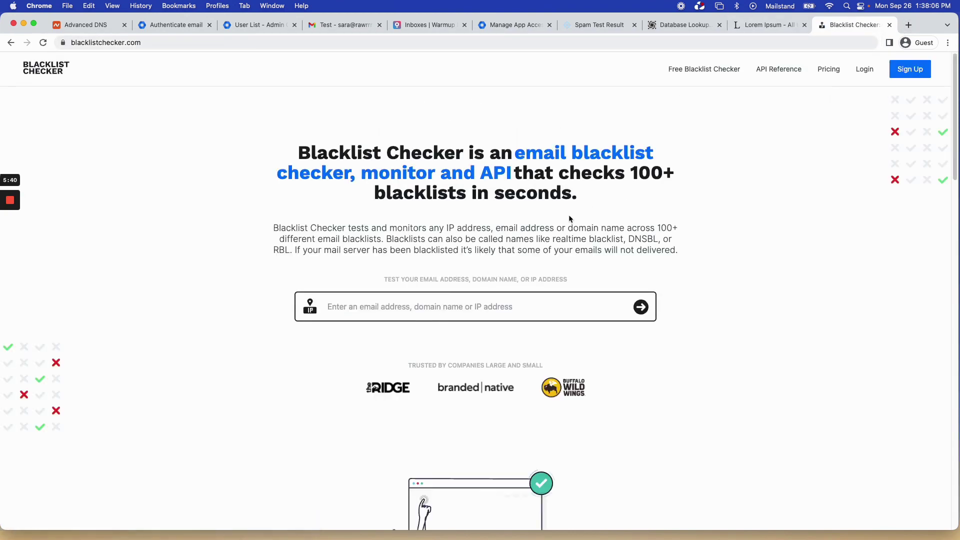
# Check rawrrrr.com, copied from the Gmail account popup, on Blacklist Checker for a 100% pass.
pyautogui.click(345, 25)
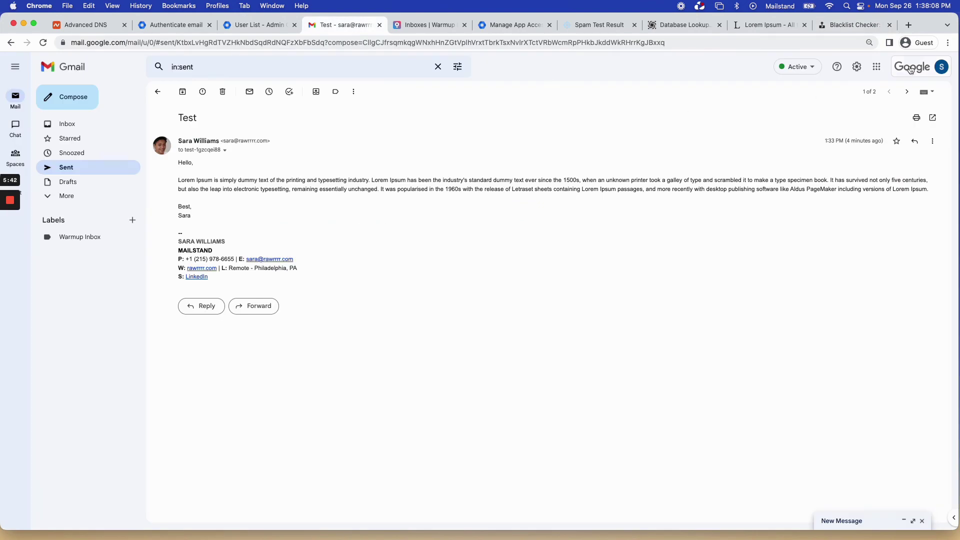
pyautogui.click(911, 70)
pyautogui.moveTo(867, 165); pyautogui.dragTo(905, 172)
pyautogui.press('super+c')
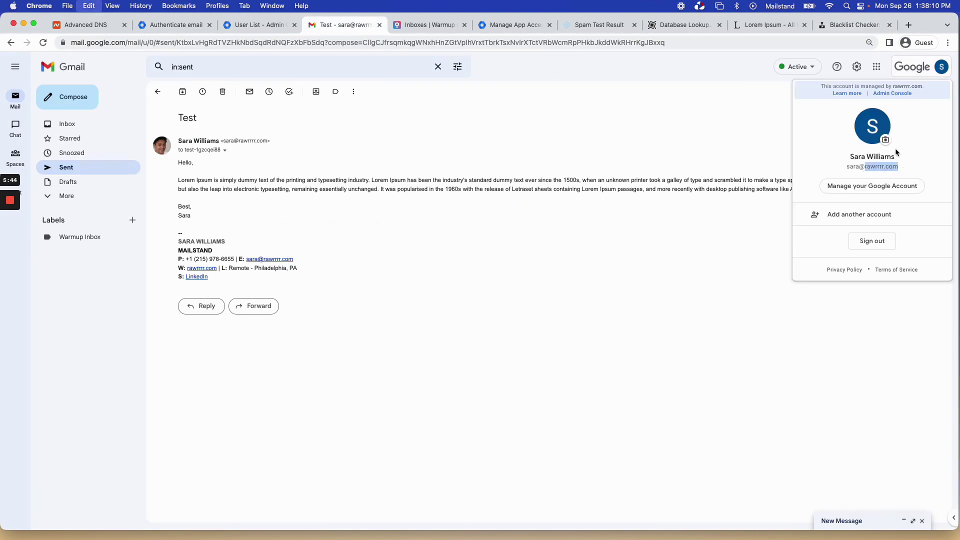
pyautogui.click(861, 26)
pyautogui.click(344, 300)
pyautogui.press('super+v')
pyautogui.press('Return')
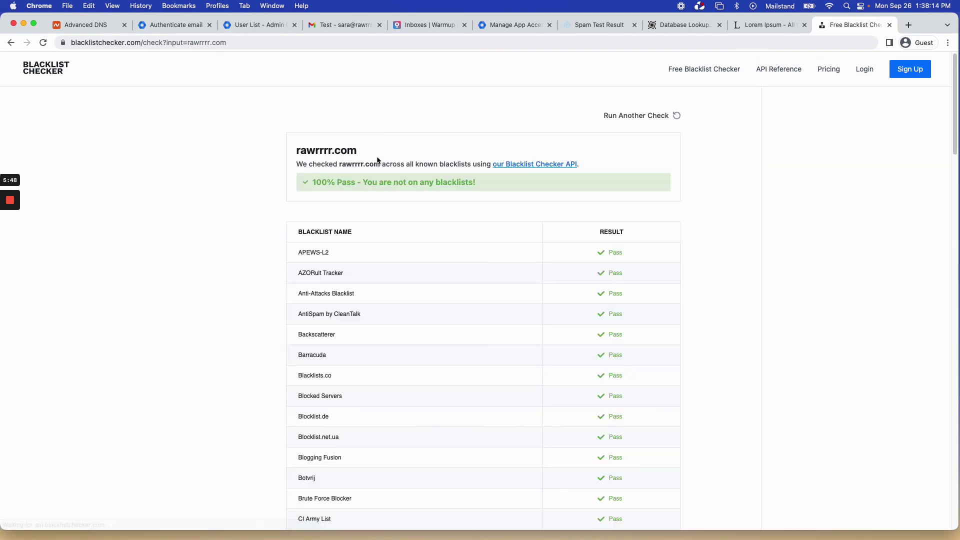
pyautogui.scroll(-1, 559, 267)
pyautogui.moveTo(341, 165); pyautogui.dragTo(386, 164)
pyautogui.press('super+c')
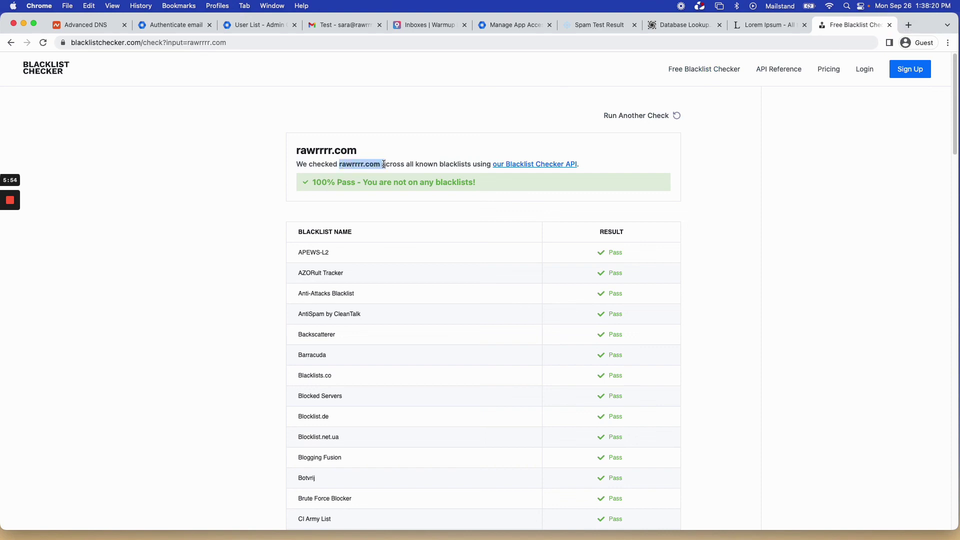
pyautogui.click(909, 25)
pyautogui.write('mxto')
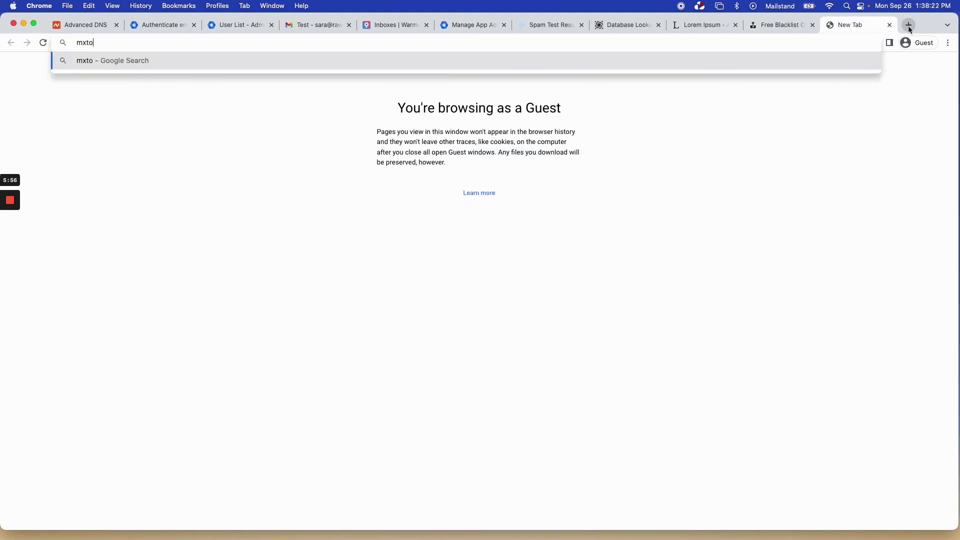
pyautogui.write('olbox.com')
# Run the MxToolbox blacklist check on rawrrrr.com, showing 162.255.119.232 listed on UCEPROTECTL3 and Suomispam.
pyautogui.press('Return')
pyautogui.click(141, 97)
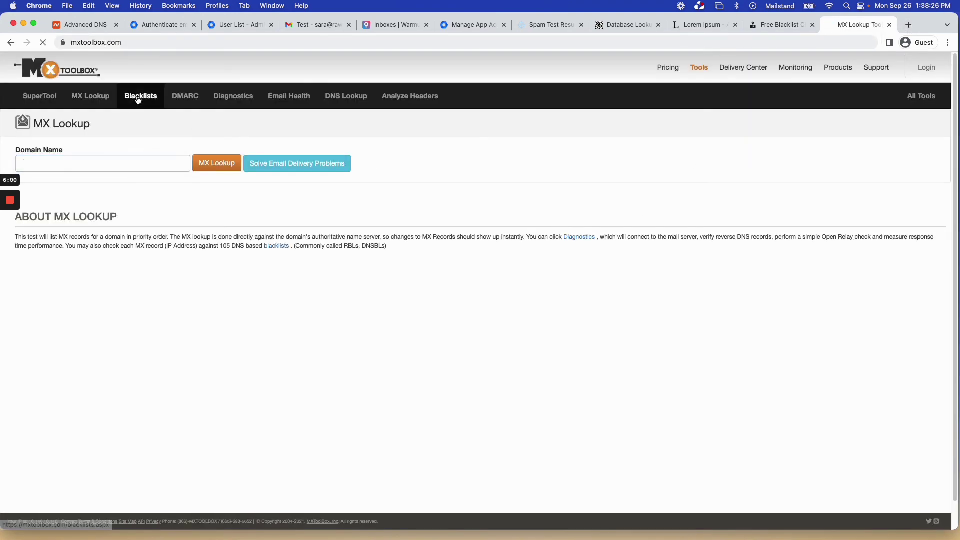
pyautogui.press('super+v')
pyautogui.click(213, 165)
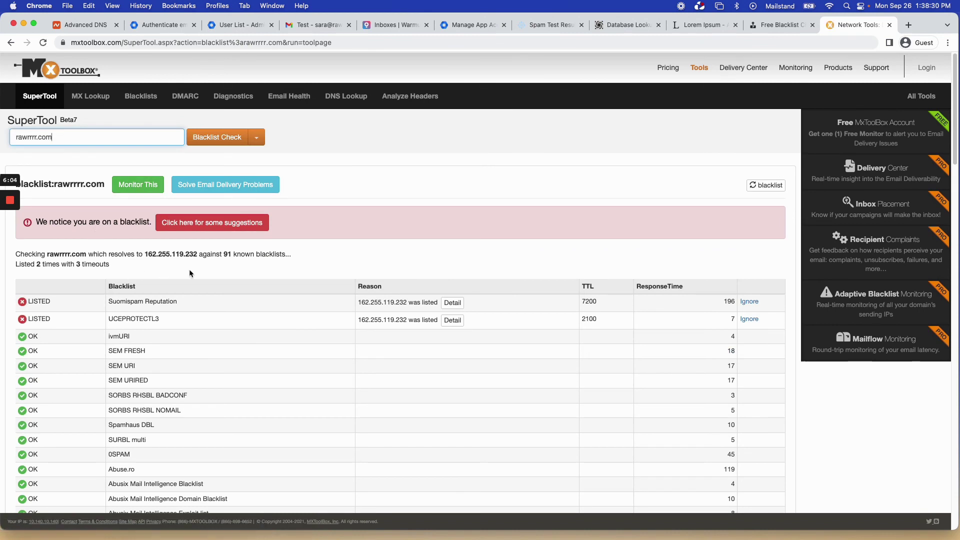
pyautogui.click(158, 324)
pyautogui.doubleClick(138, 319)
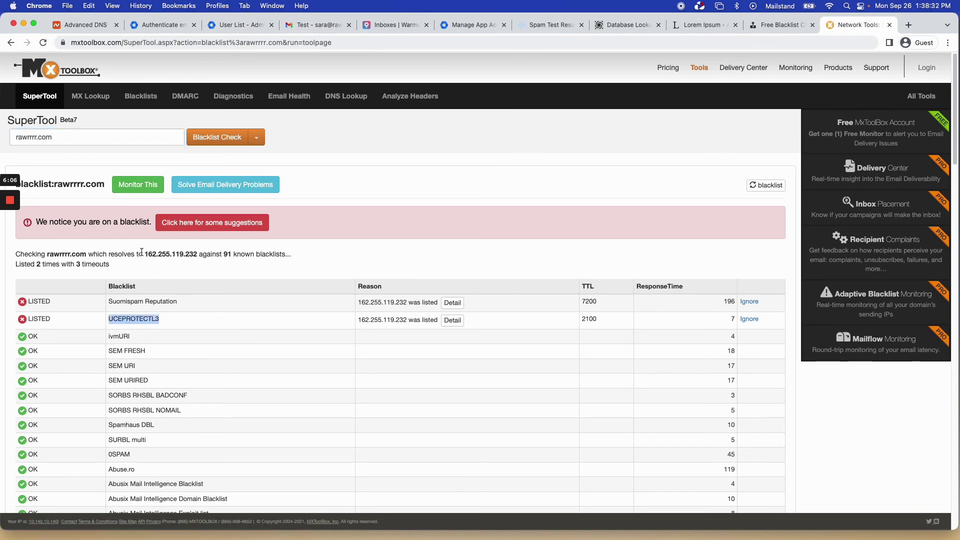
pyautogui.moveTo(144, 254); pyautogui.dragTo(197, 257)
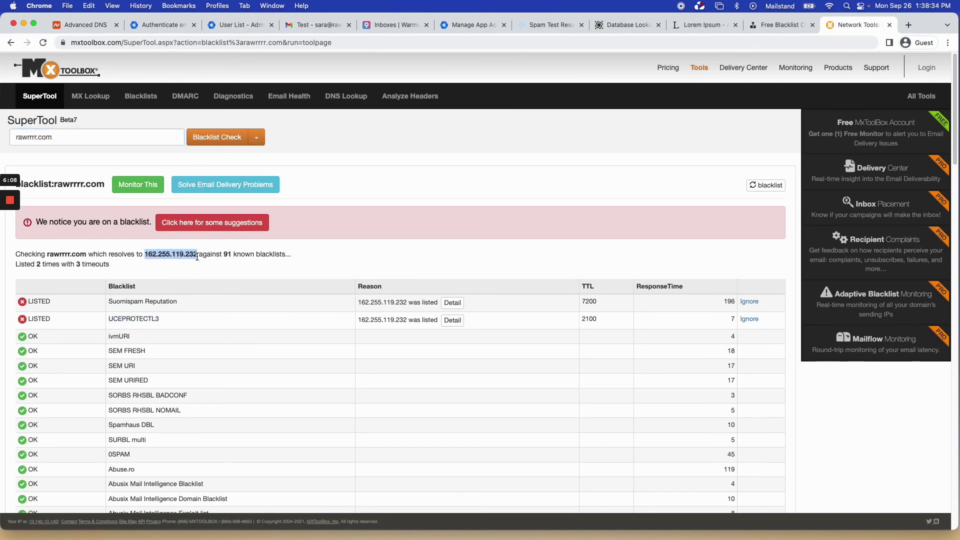
# Close the extra tab and highlight mail-tester's server IP 209.85.167.48 for comparison.
pyautogui.click(908, 25)
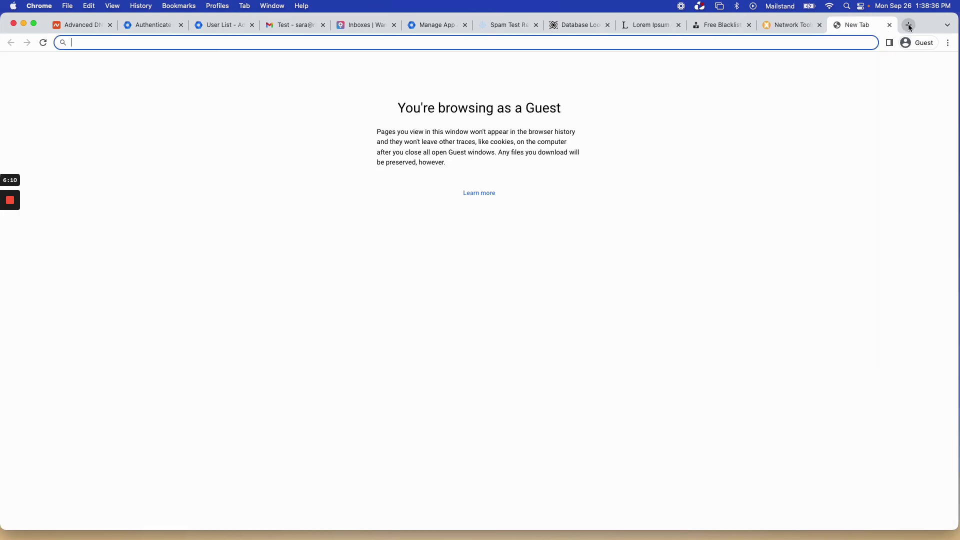
pyautogui.write('mxtool')
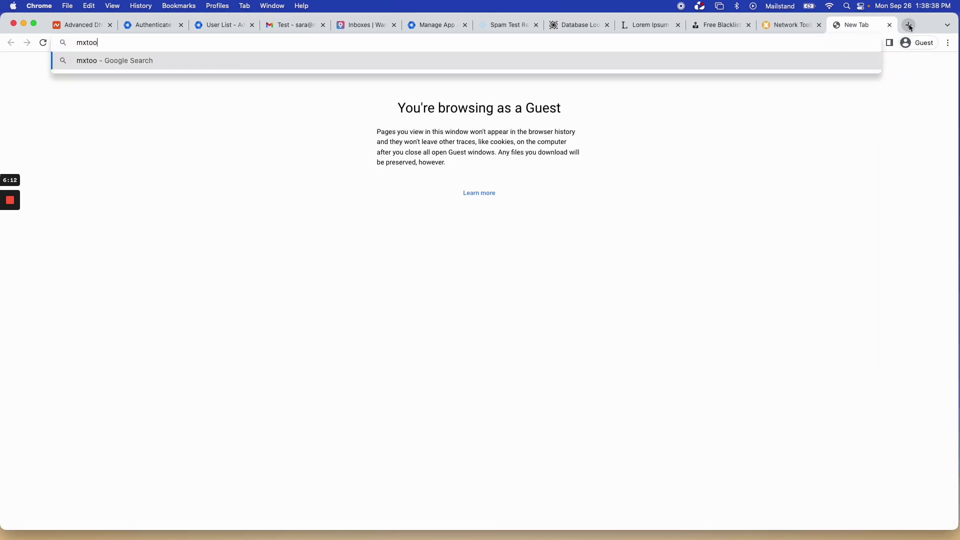
pyautogui.press('cmd+a')
pyautogui.press('cmd+w')
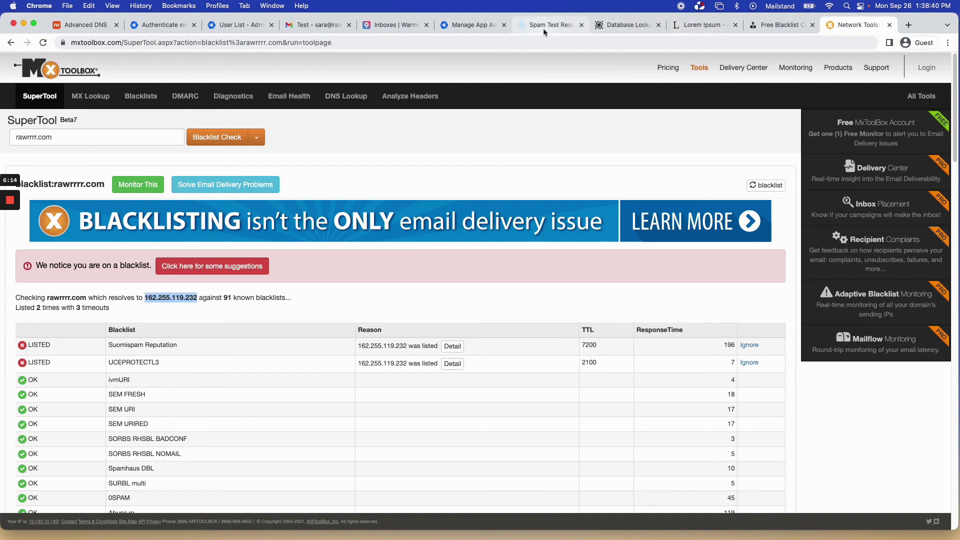
pyautogui.click(545, 26)
pyautogui.moveTo(325, 381); pyautogui.dragTo(383, 386)
pyautogui.scroll(1, 803, 86)
# Back on MxToolbox, highlight IP 162.255.119.232 and the Suomispam Reputation and UCEPROTECTL3 listings.
pyautogui.click(317, 25)
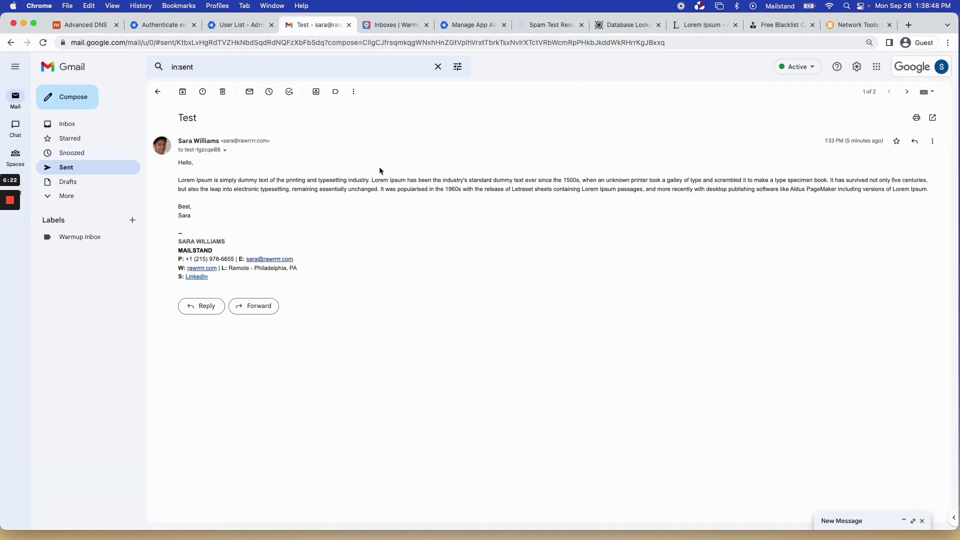
pyautogui.click(858, 24)
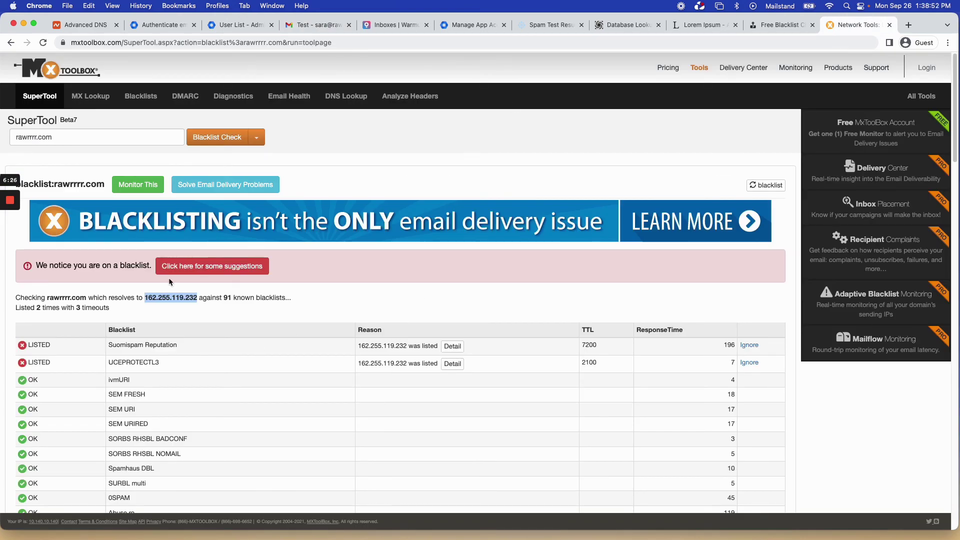
pyautogui.doubleClick(160, 298)
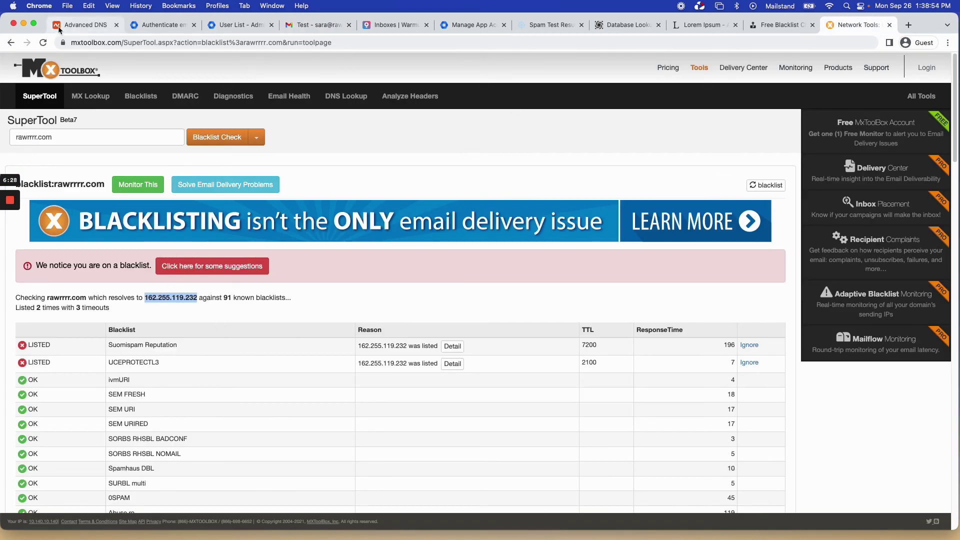
pyautogui.tripleClick(130, 345)
pyautogui.click(190, 363)
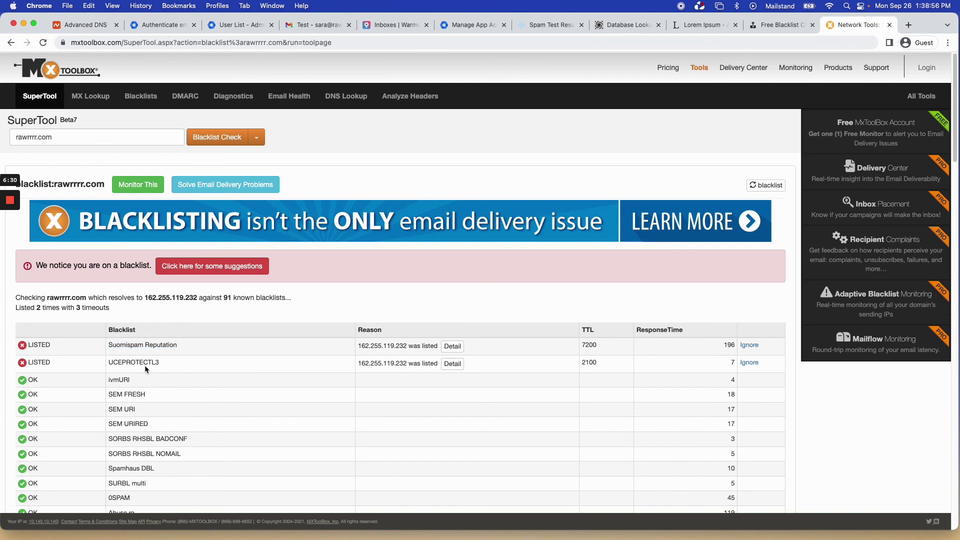
pyautogui.doubleClick(150, 299)
pyautogui.click(146, 363)
pyautogui.doubleClick(146, 364)
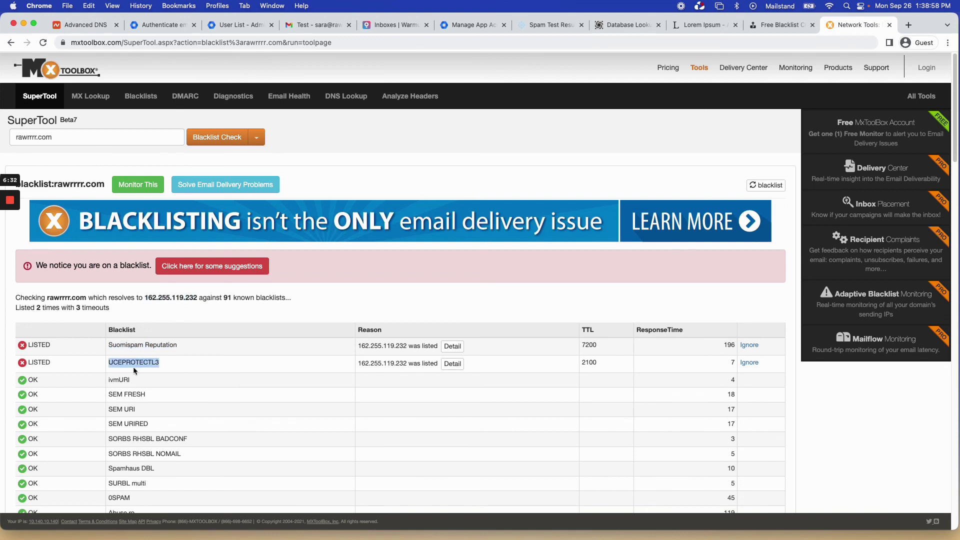
pyautogui.click(148, 363)
# Review the Suomispam and UCEPROTECTL3 listings again while scrolling the MxToolbox results.
pyautogui.doubleClick(127, 345)
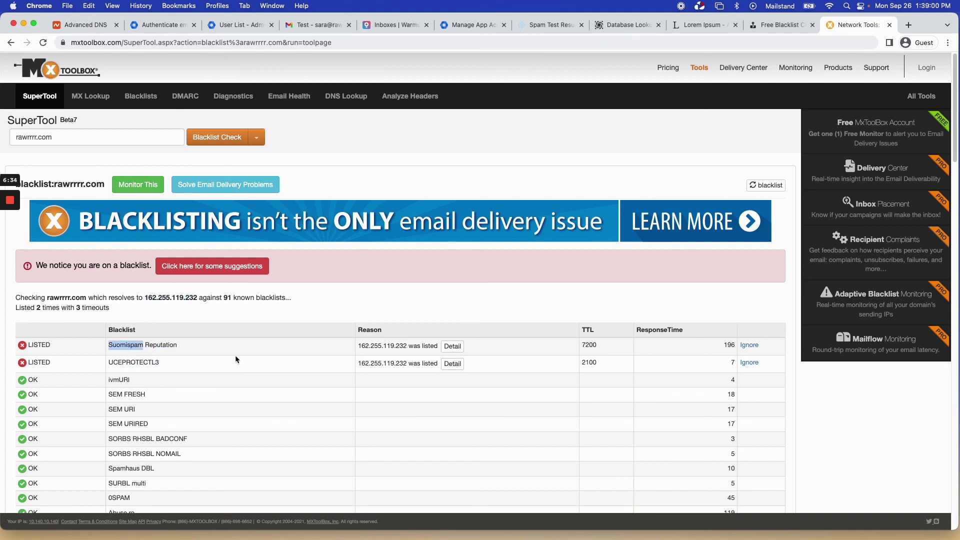
pyautogui.click(303, 320)
pyautogui.scroll(-1, 143, 349)
pyautogui.scroll(1, 143, 352)
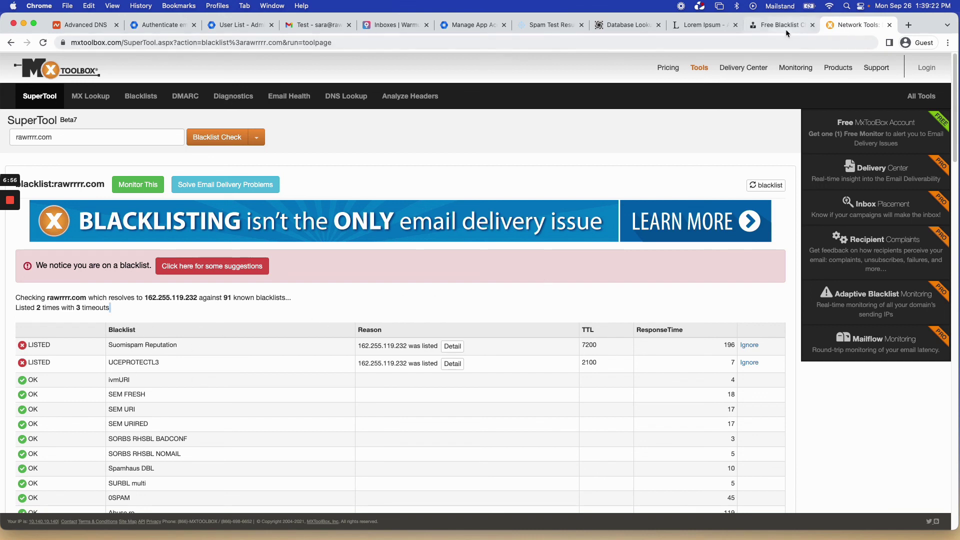
pyautogui.doubleClick(150, 362)
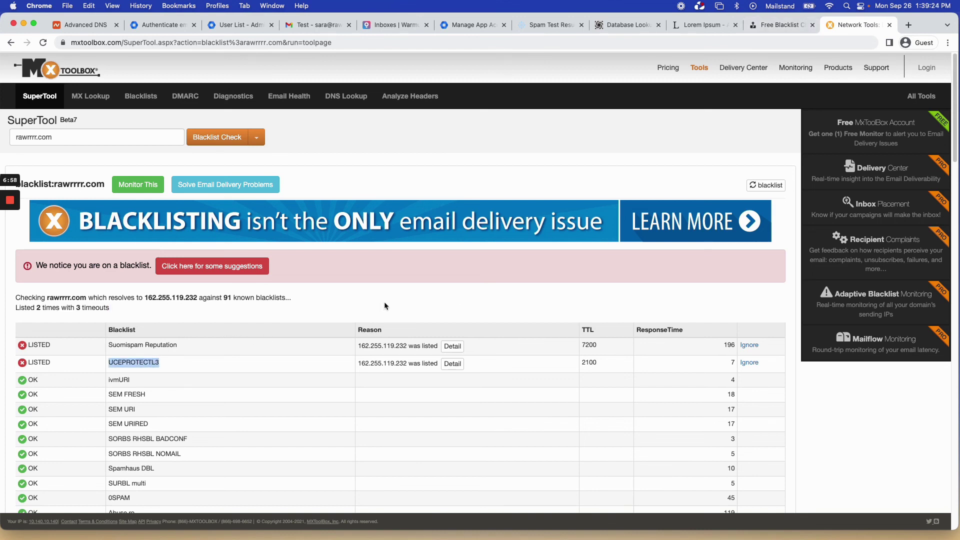
pyautogui.click(148, 362)
pyautogui.doubleClick(149, 363)
pyautogui.click(442, 304)
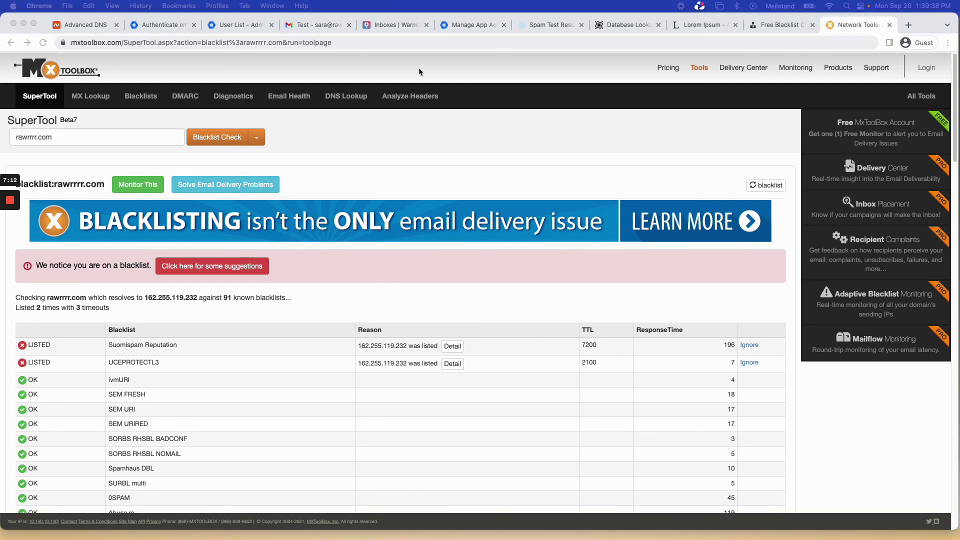
# Visit the Warmup Inbox page, then return to mail-tester's 9/10 'Wow! Perfect, you can send' score.
pyautogui.click(403, 29)
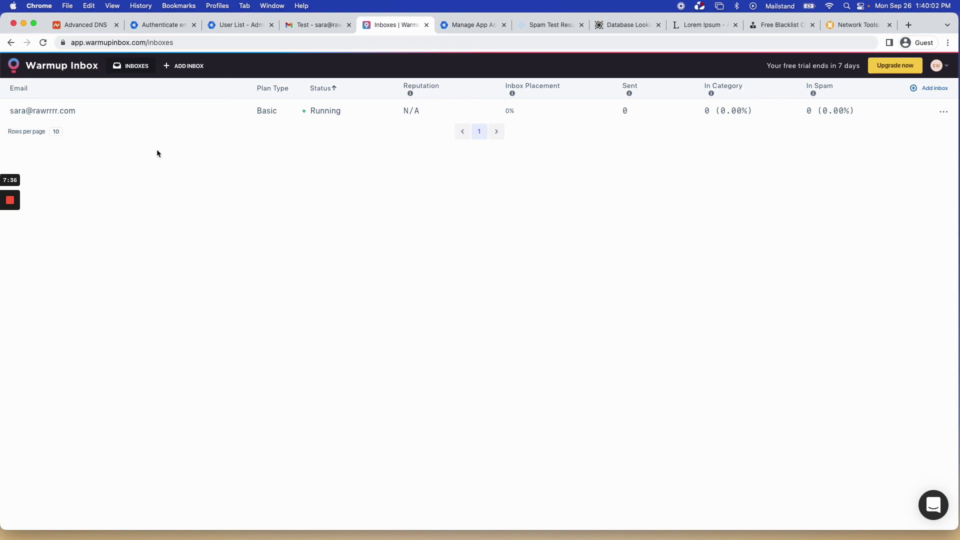
pyautogui.click(533, 26)
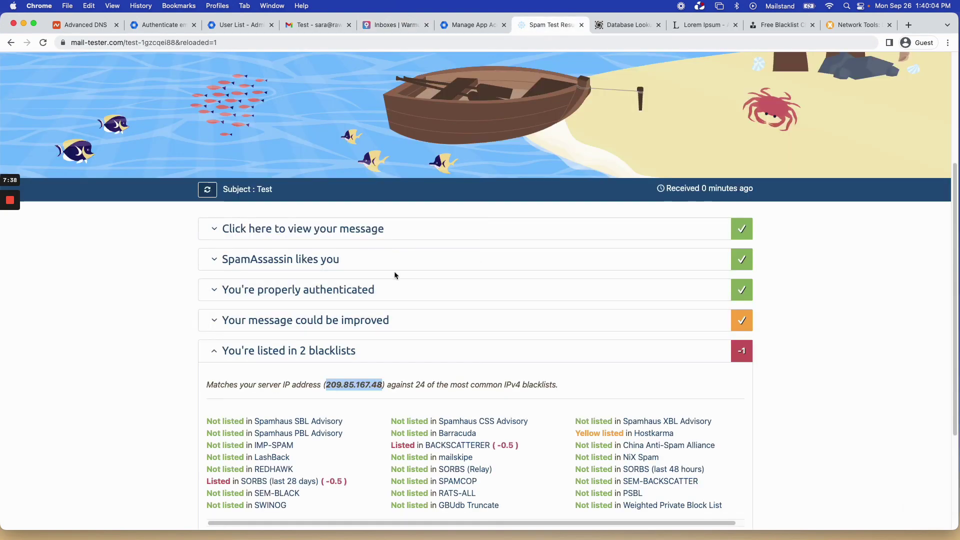
pyautogui.scroll(3, 435, 158)
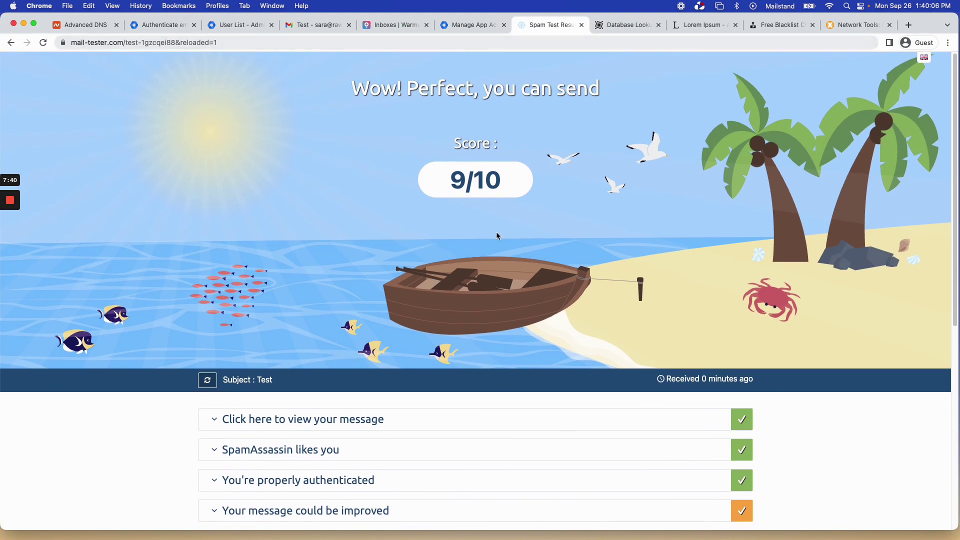